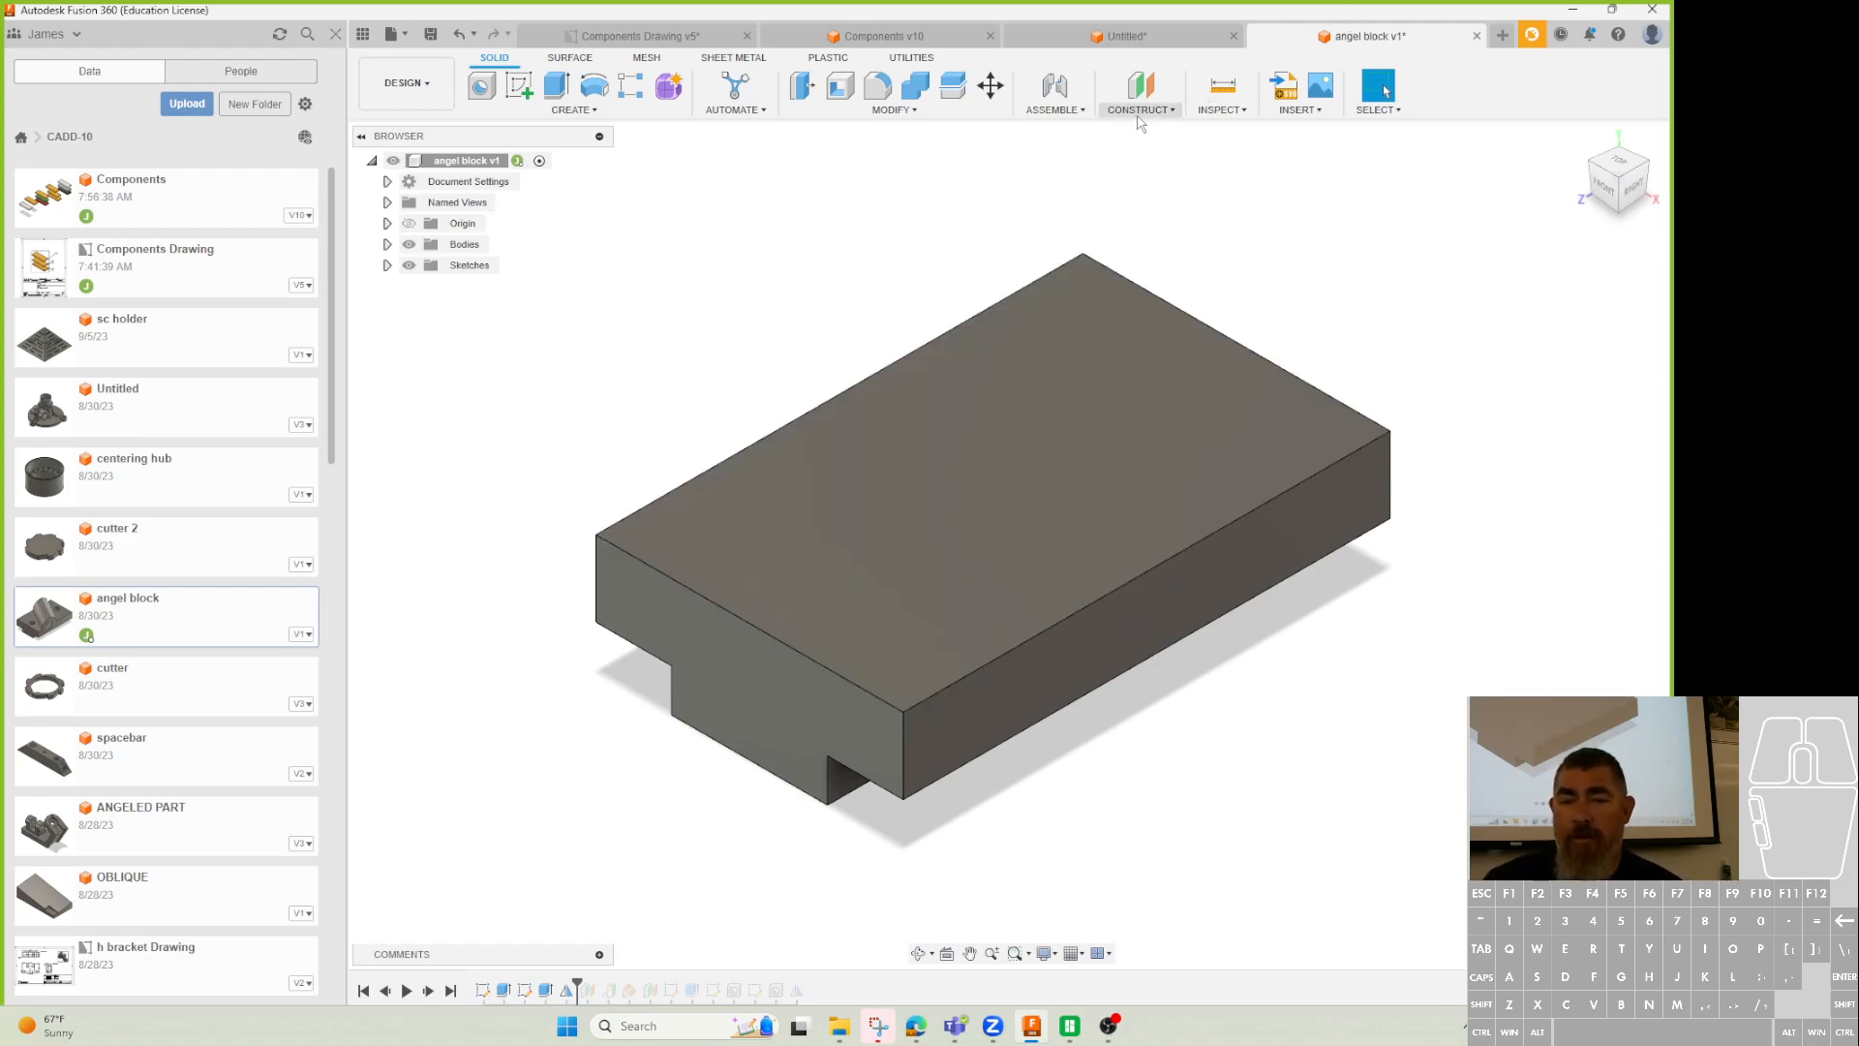
Bring up the Construct menu of construction features for the angle block.
left_click(1143, 110)
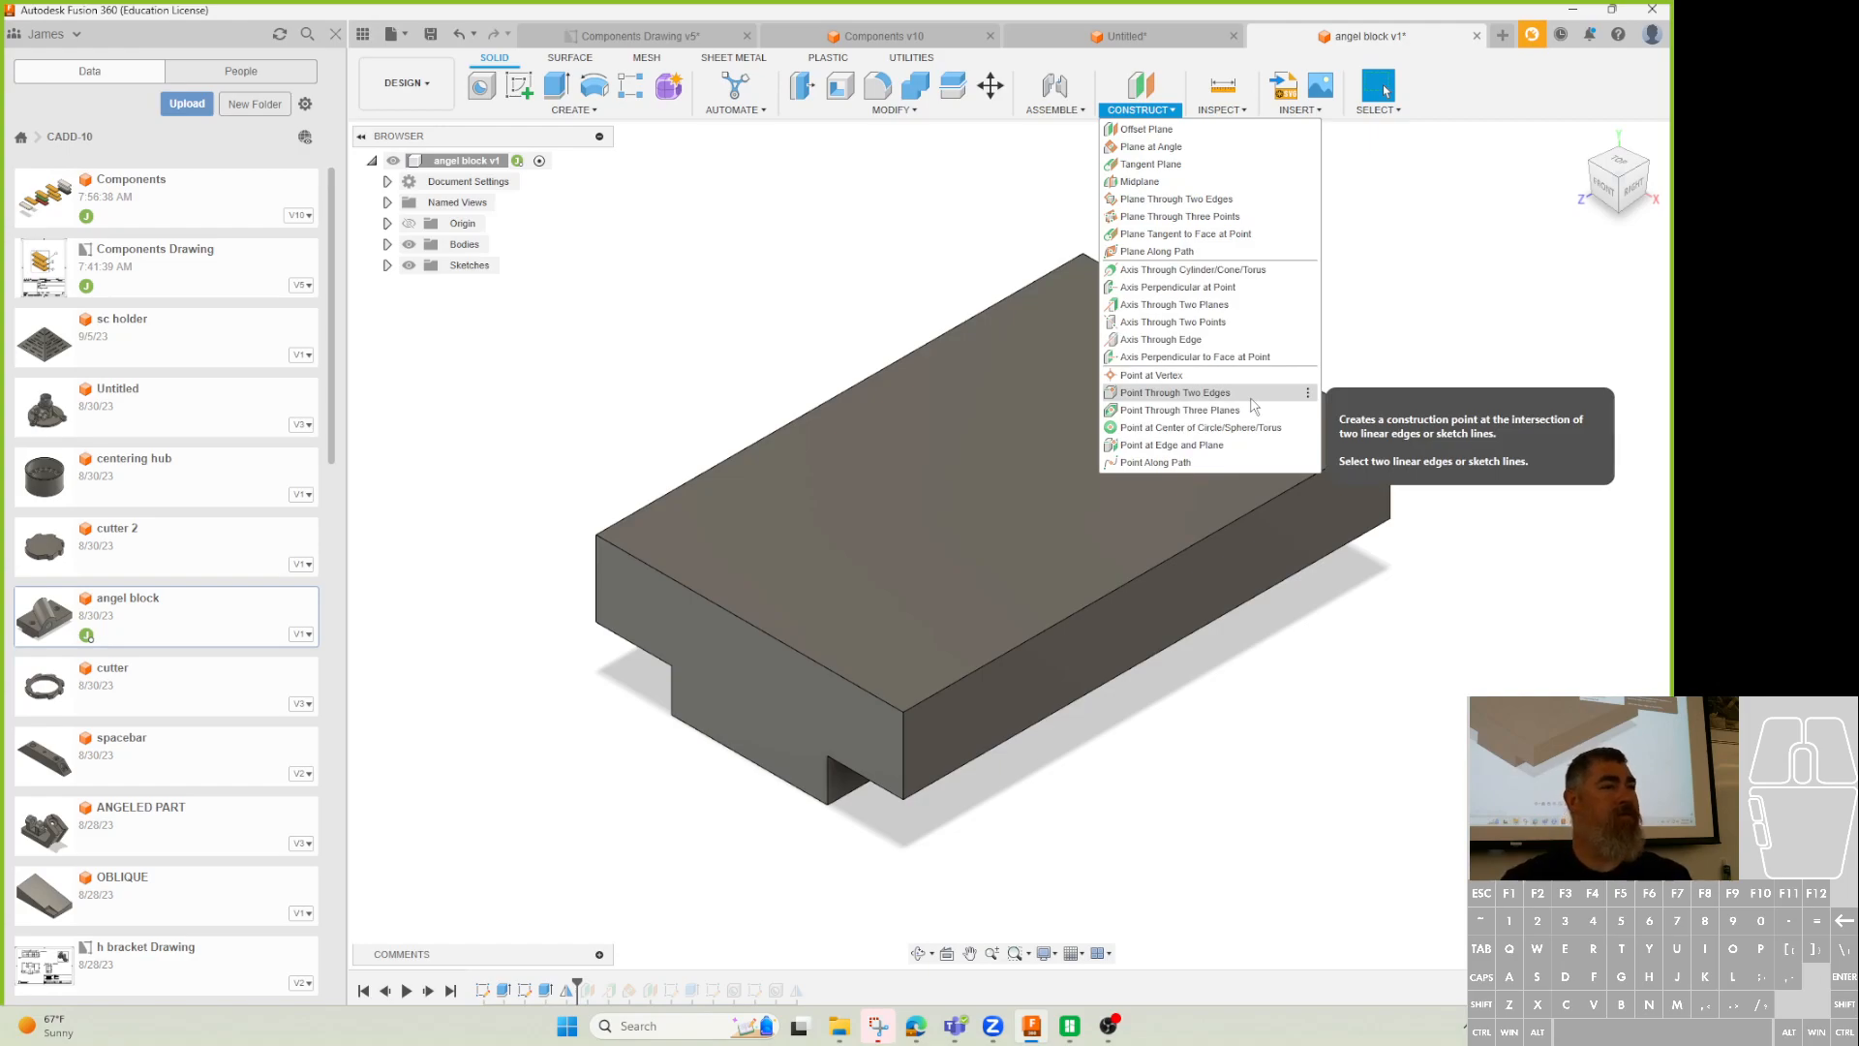
Create a plane offset -33 mm from the notched end face and show construction geometry.
left_click(1152, 130)
left_click(788, 711)
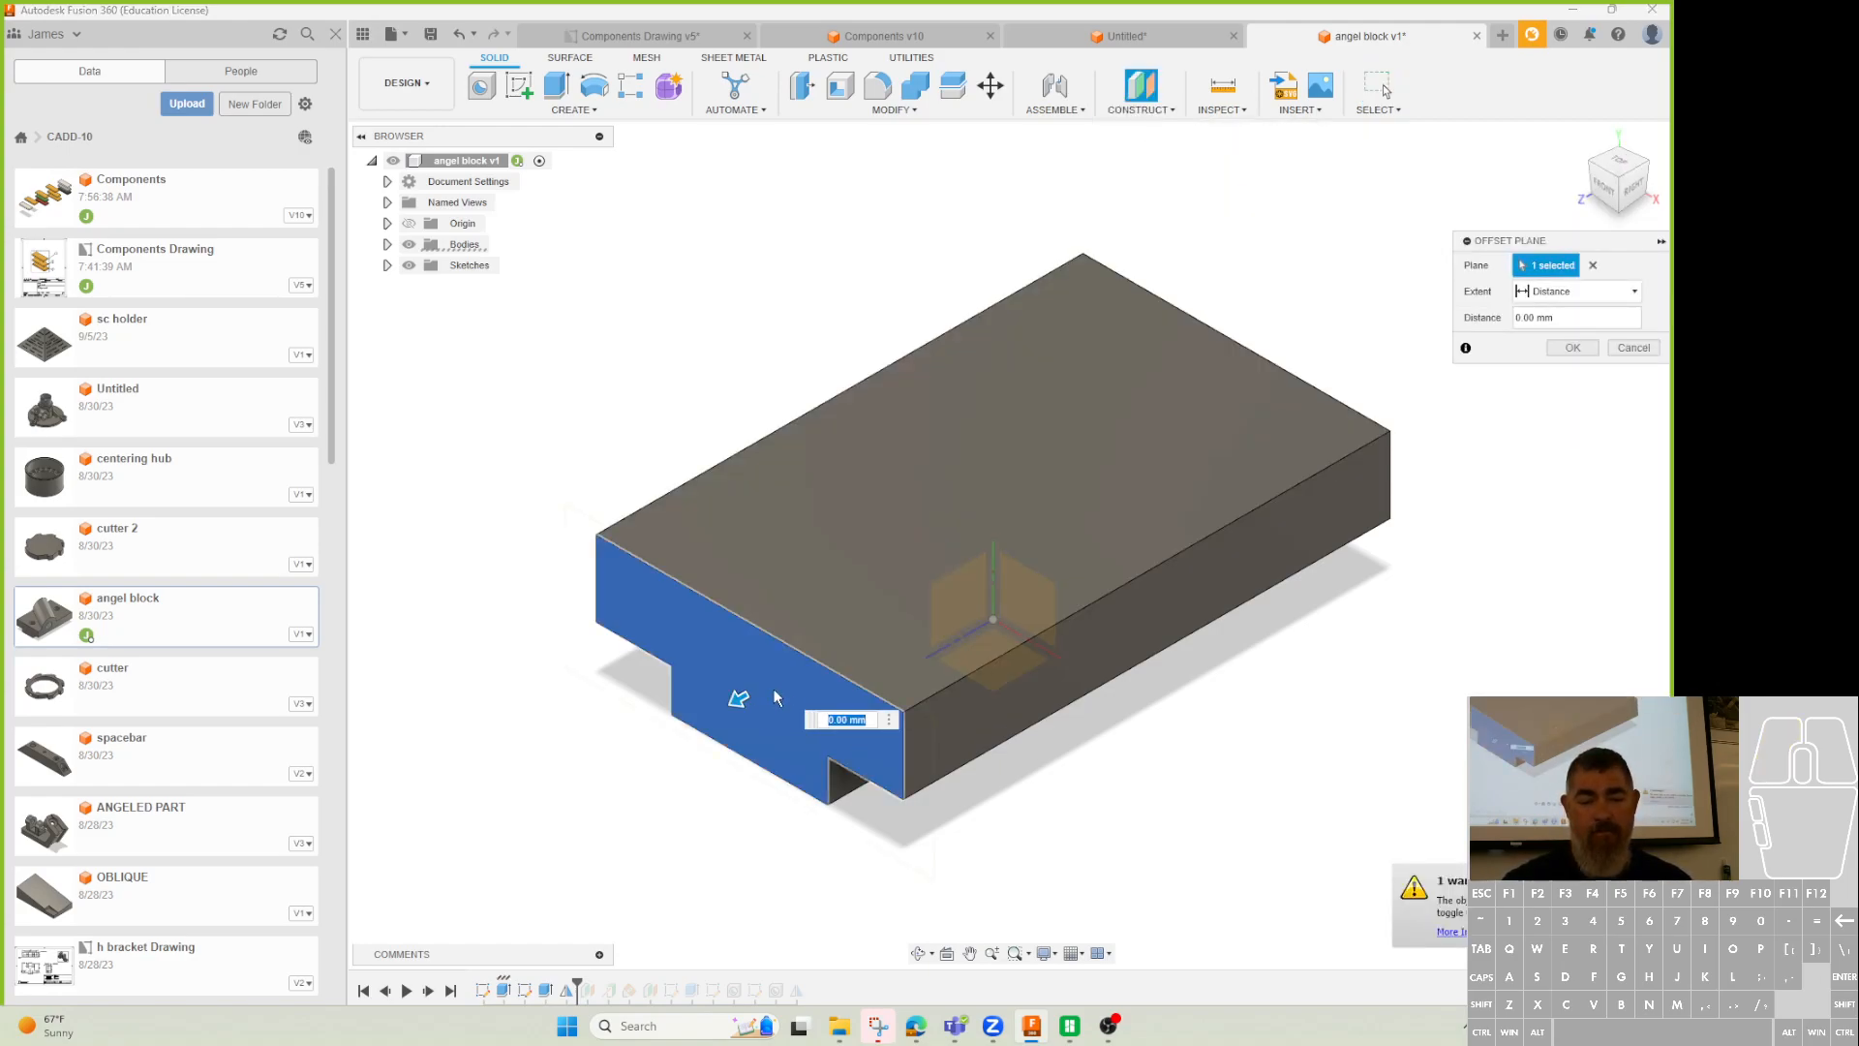
type("-33")
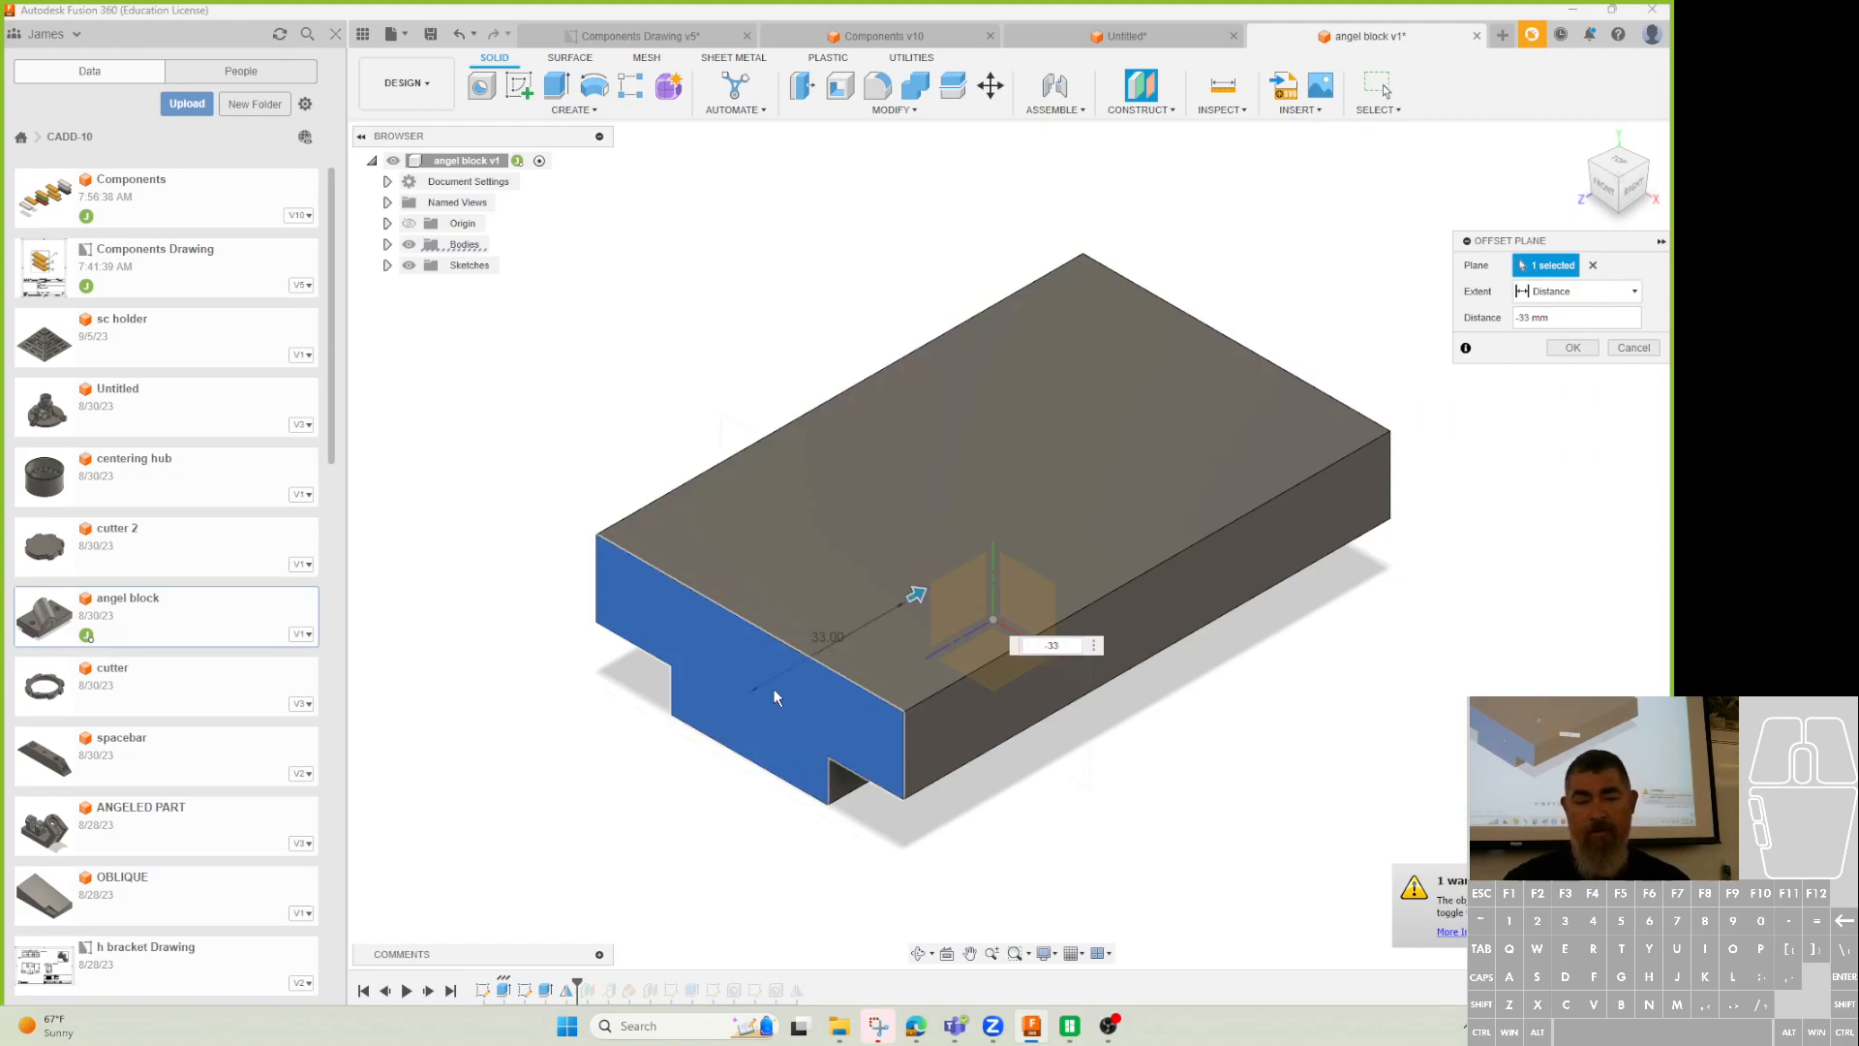
key("Return")
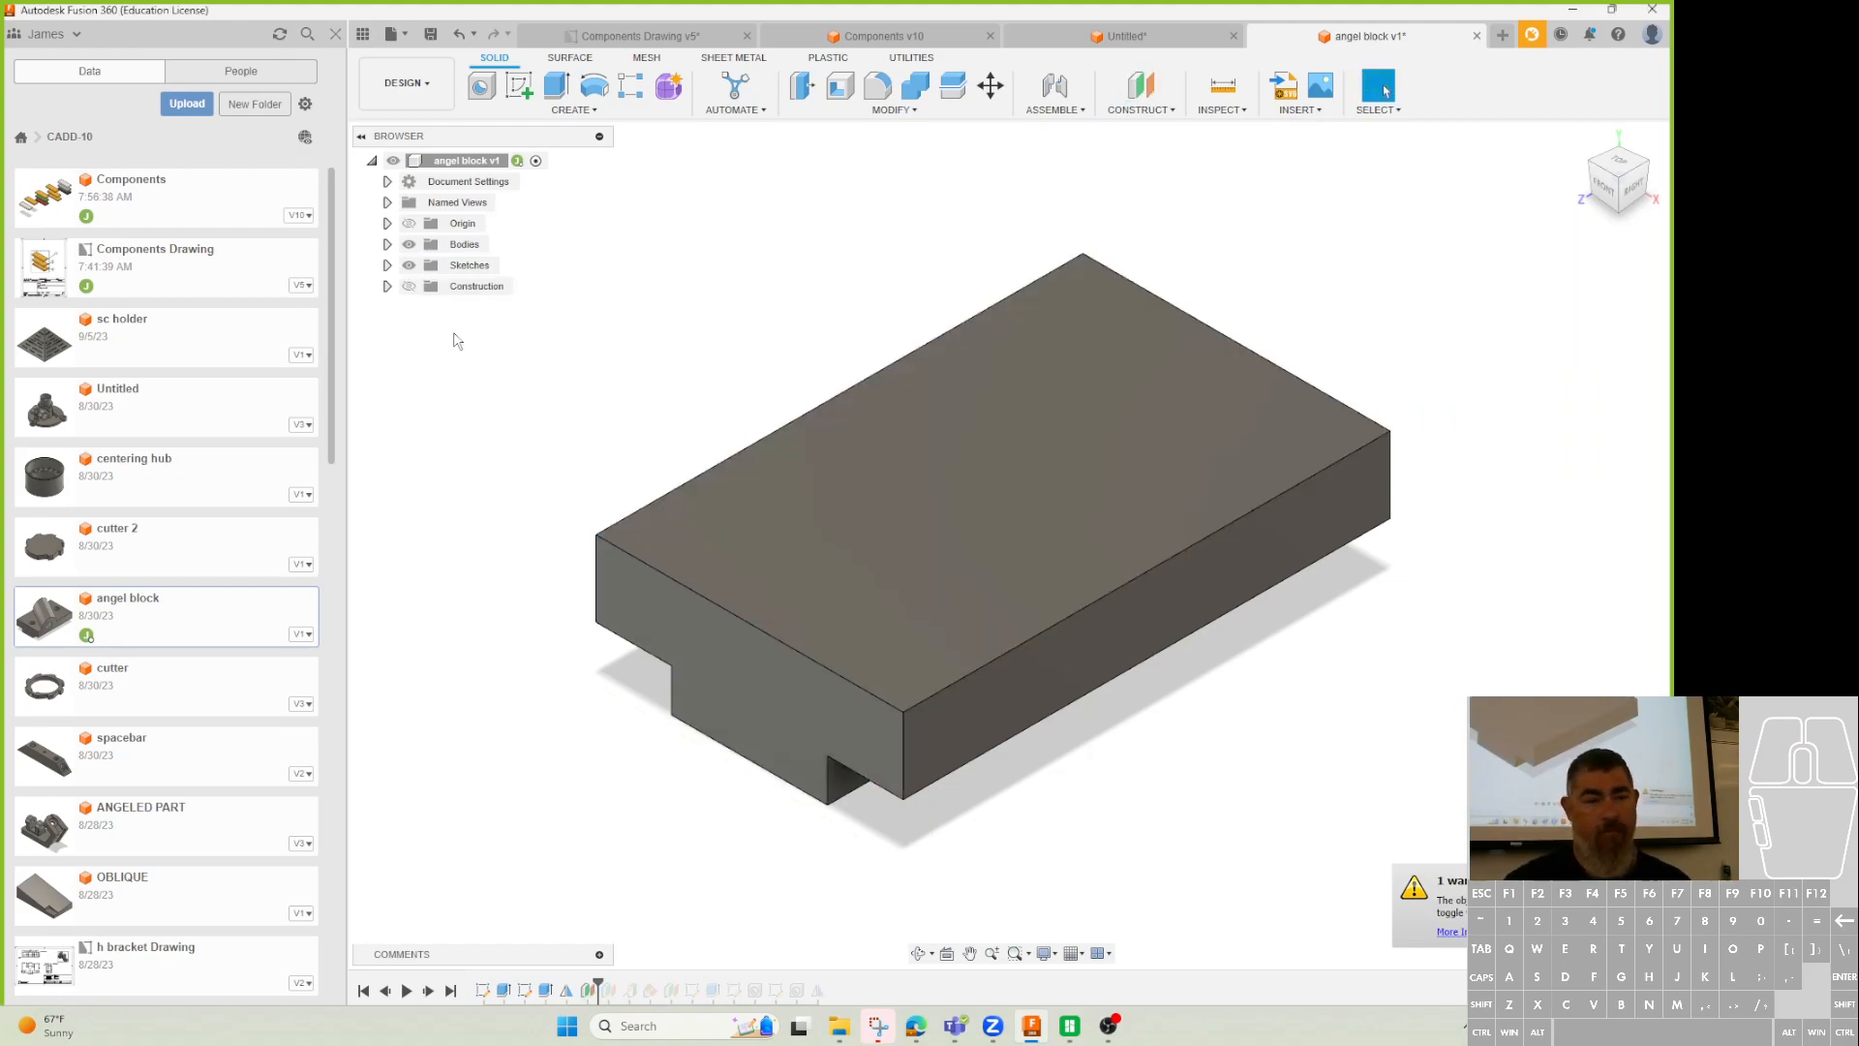
left_click(409, 286)
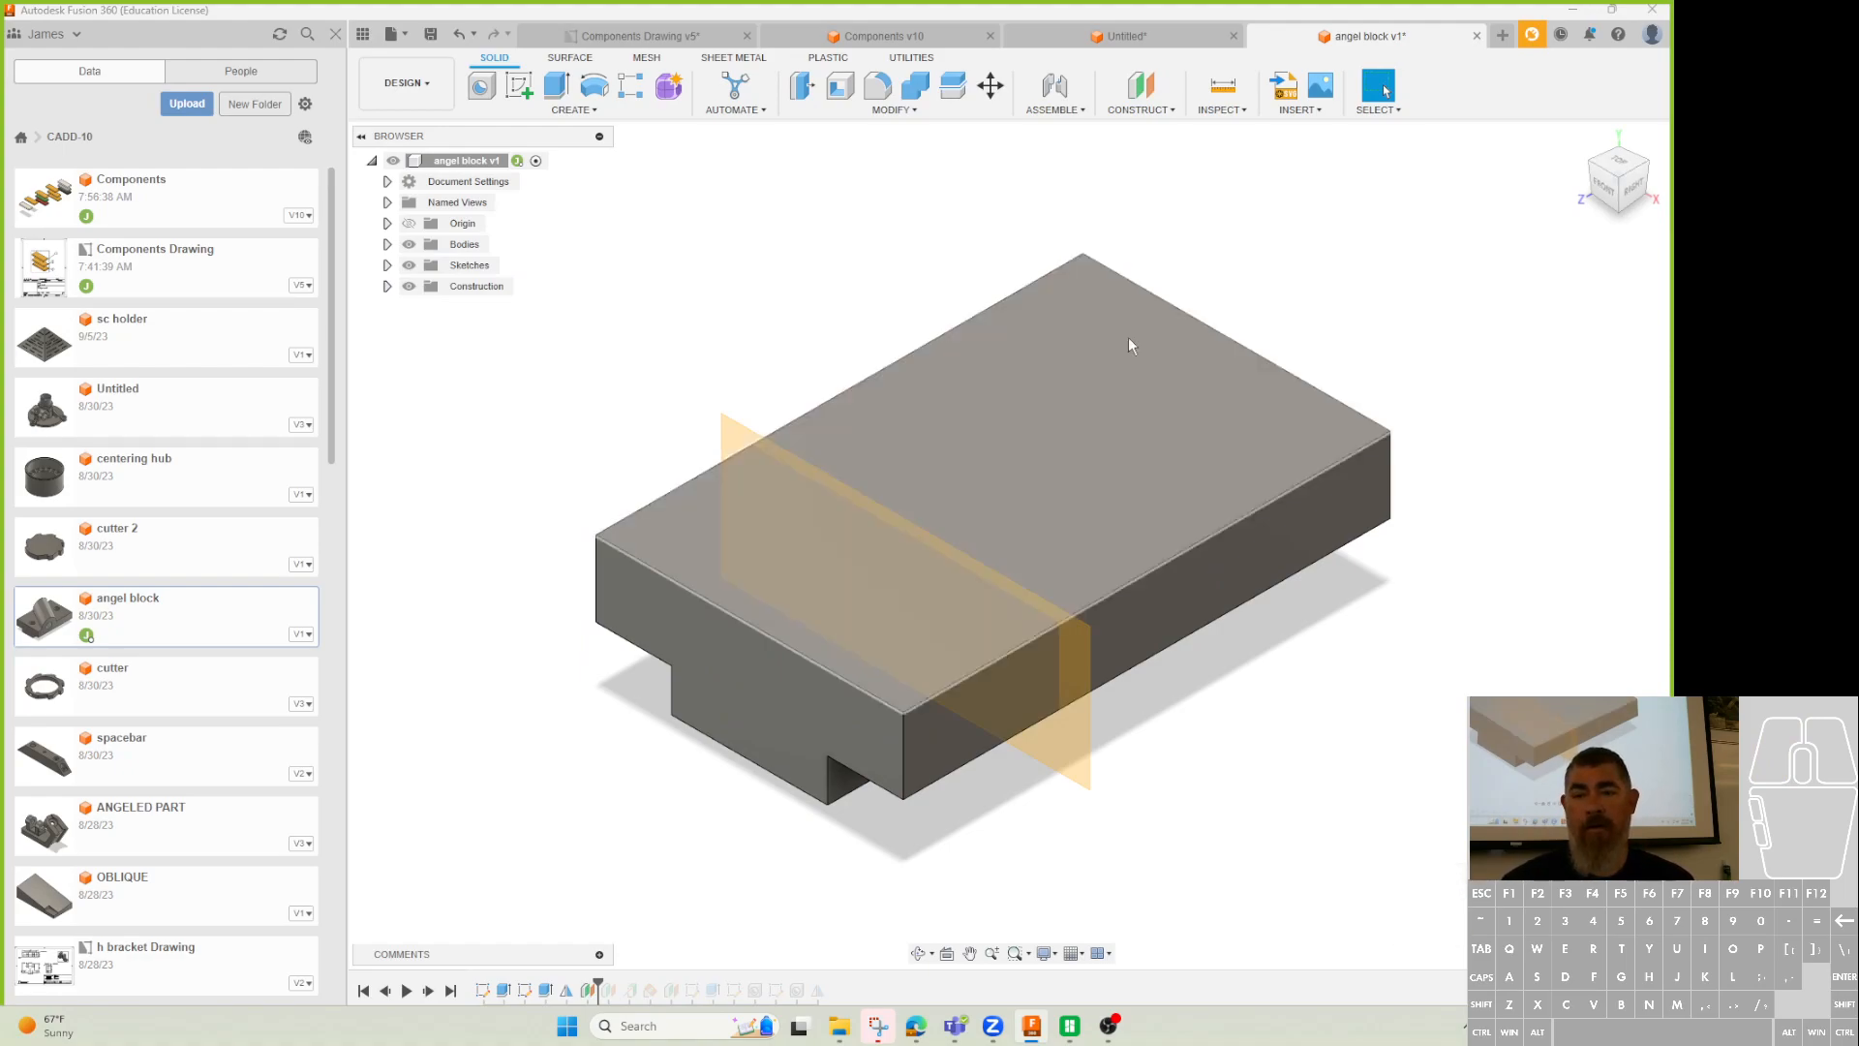
Add a construction axis where the offset plane meets the long front face.
left_click(1141, 108)
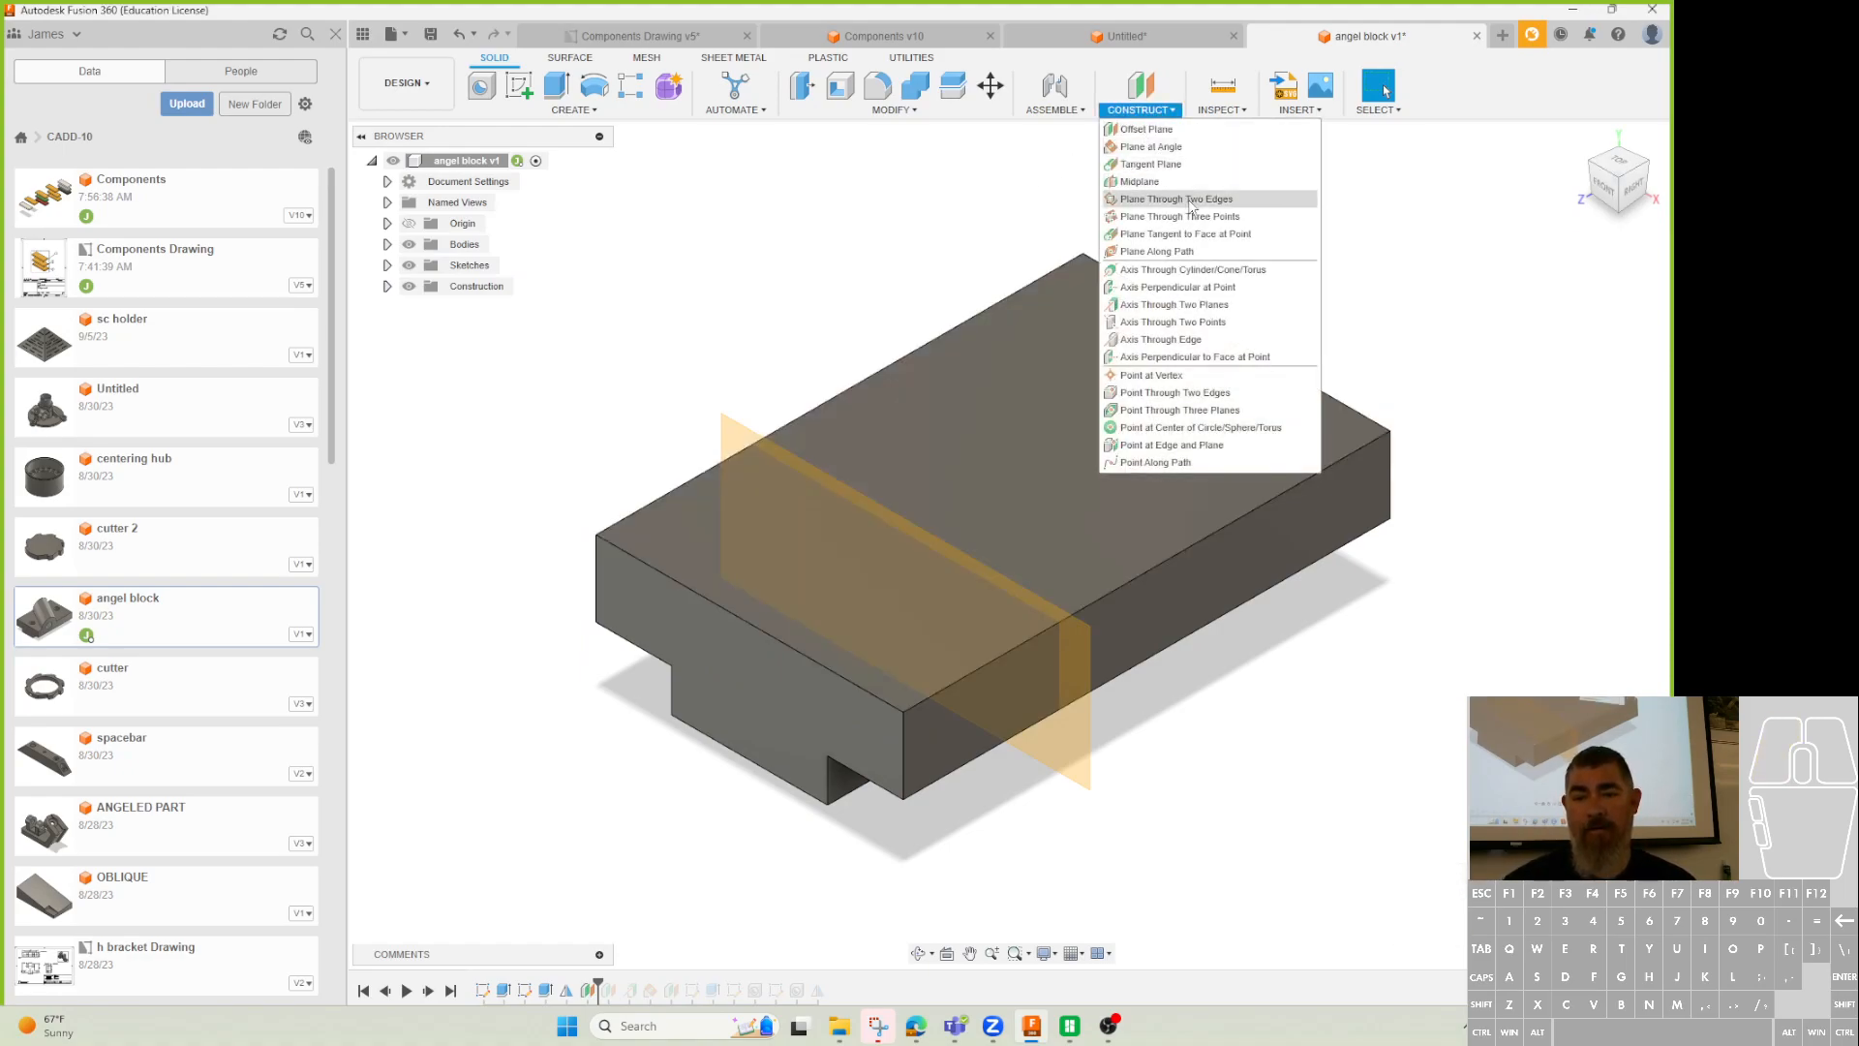
left_click(1222, 305)
left_click(1100, 656)
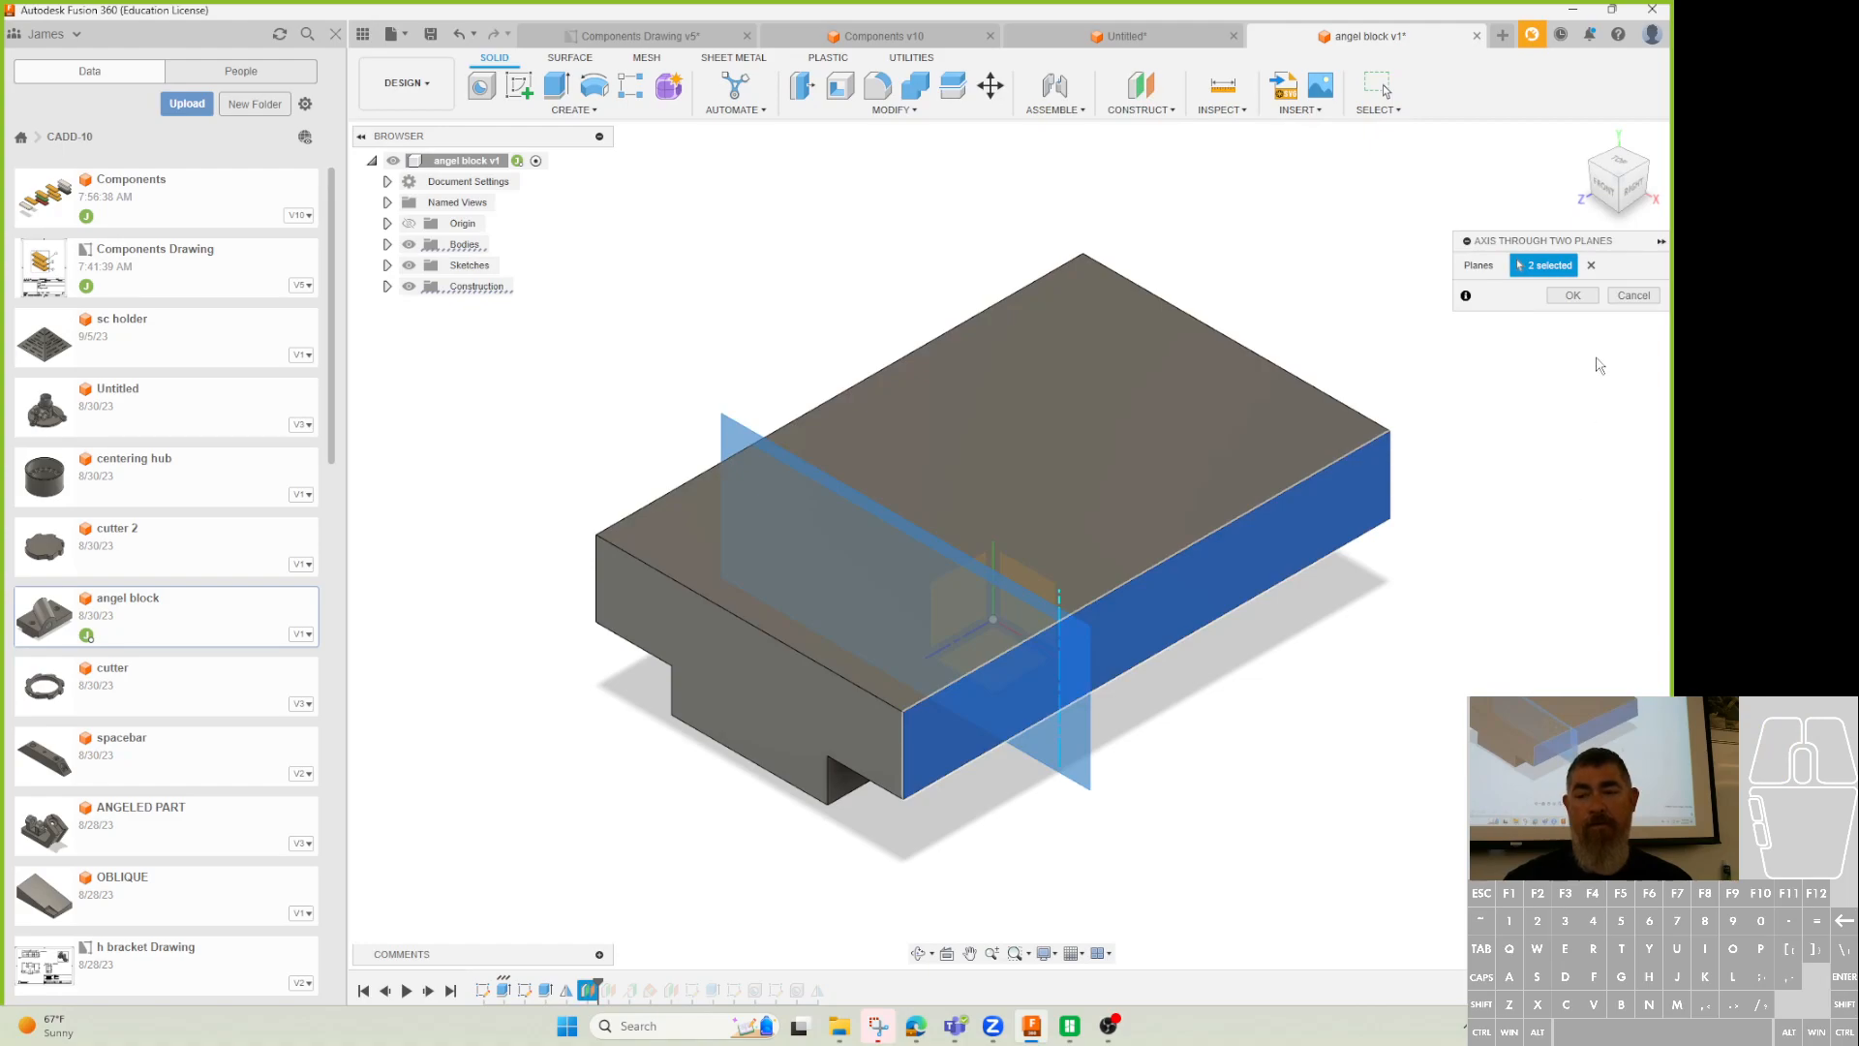
left_click(1572, 296)
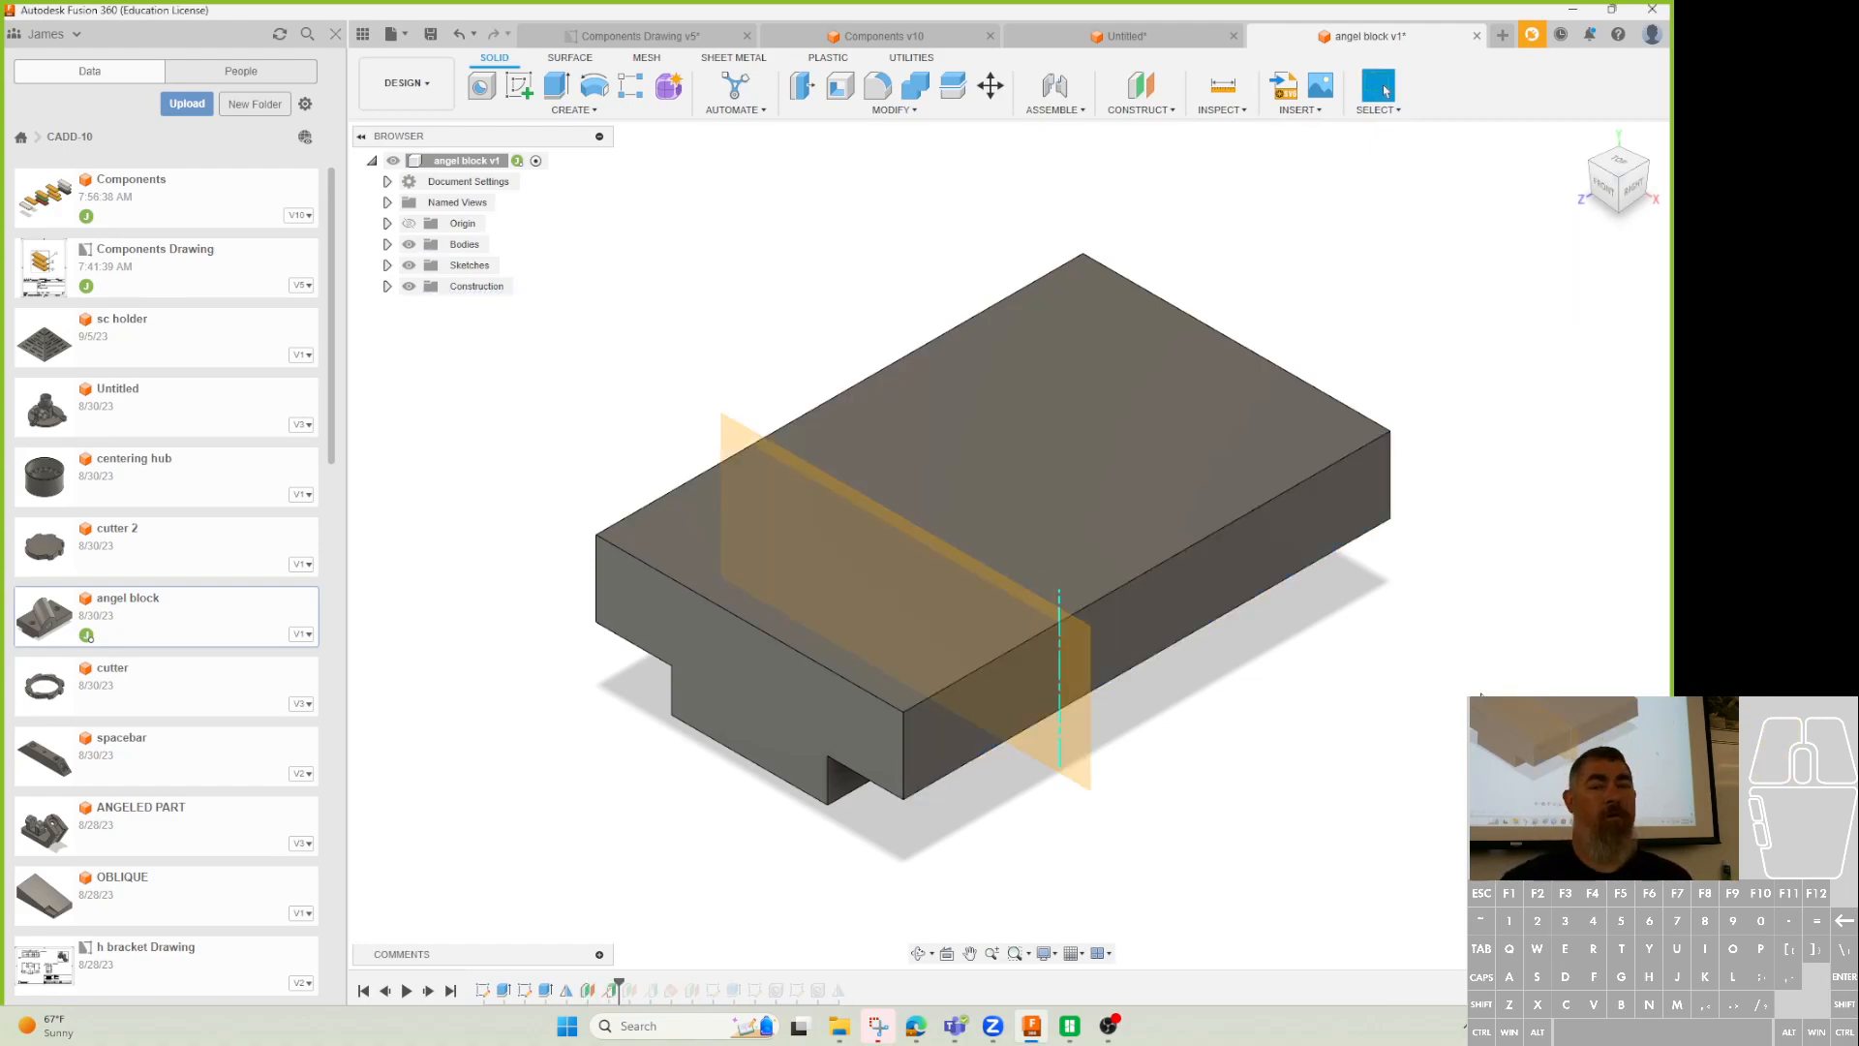
left_click(1141, 87)
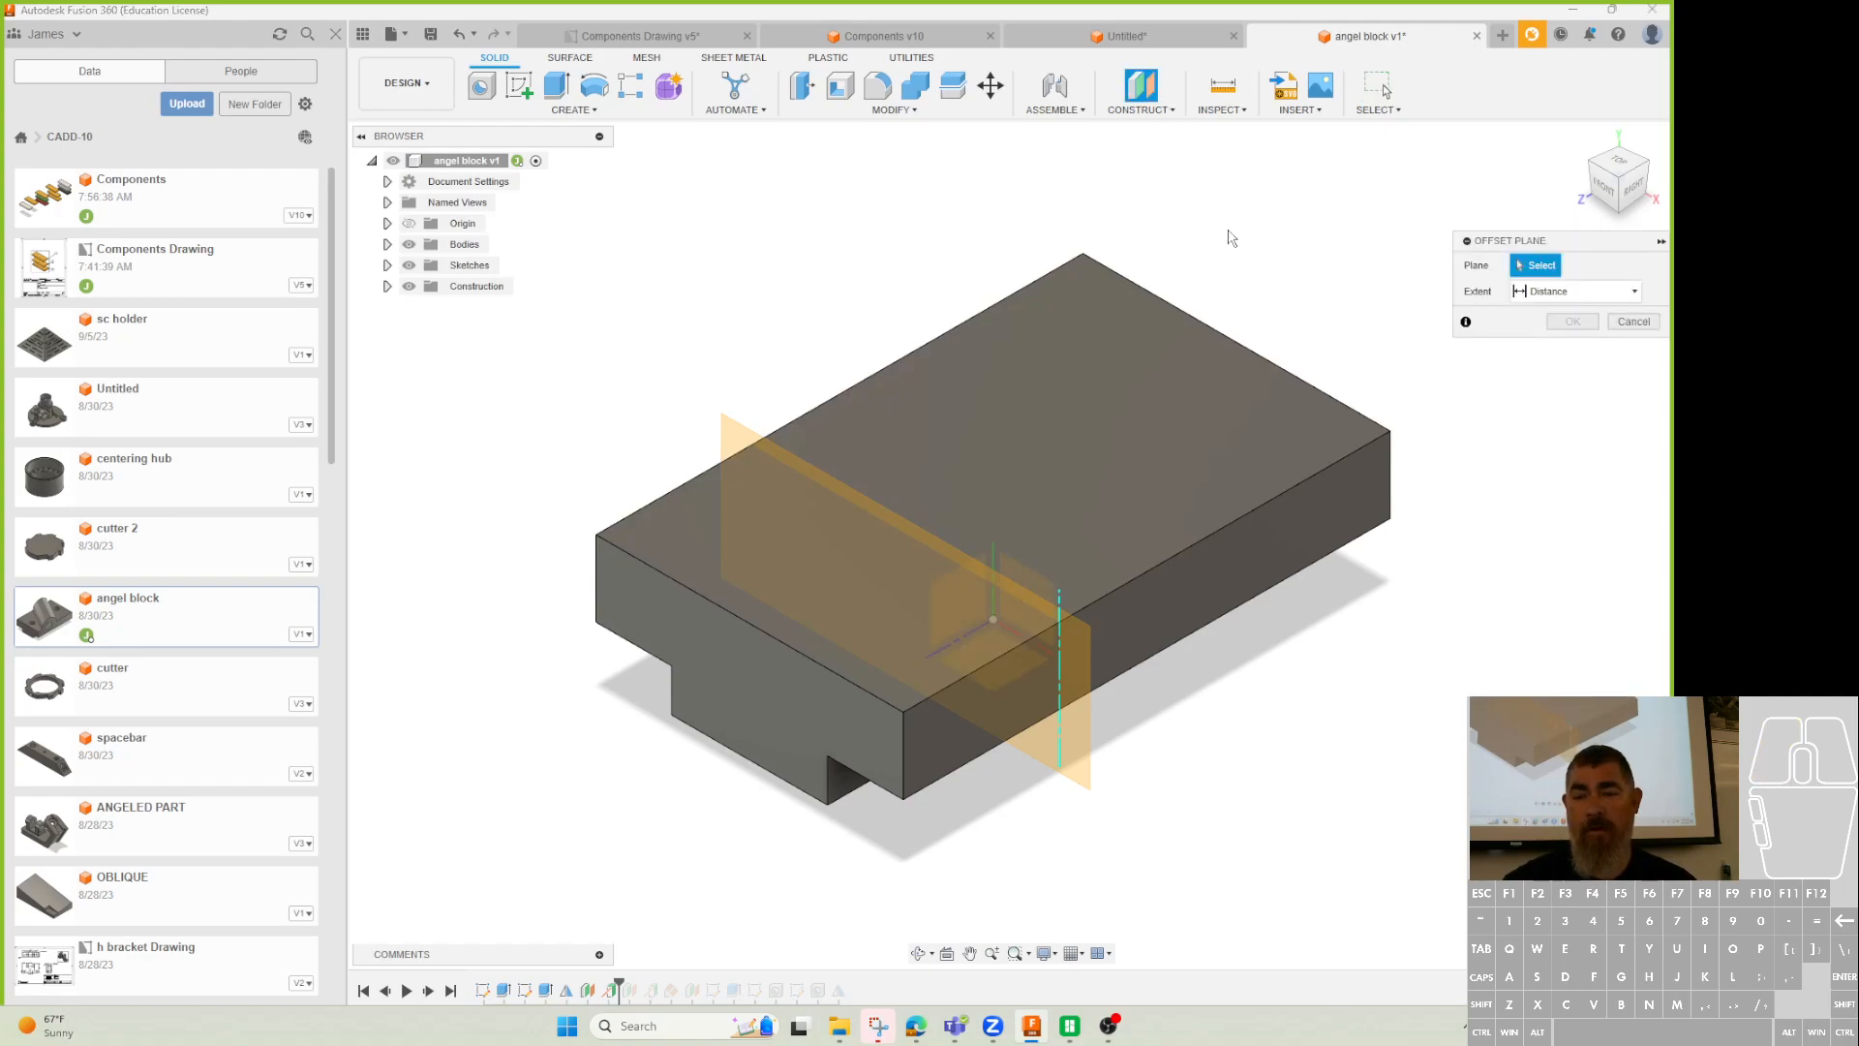
Create a construction plane rotated -60° about the new axis.
left_click(1156, 111)
left_click(1162, 151)
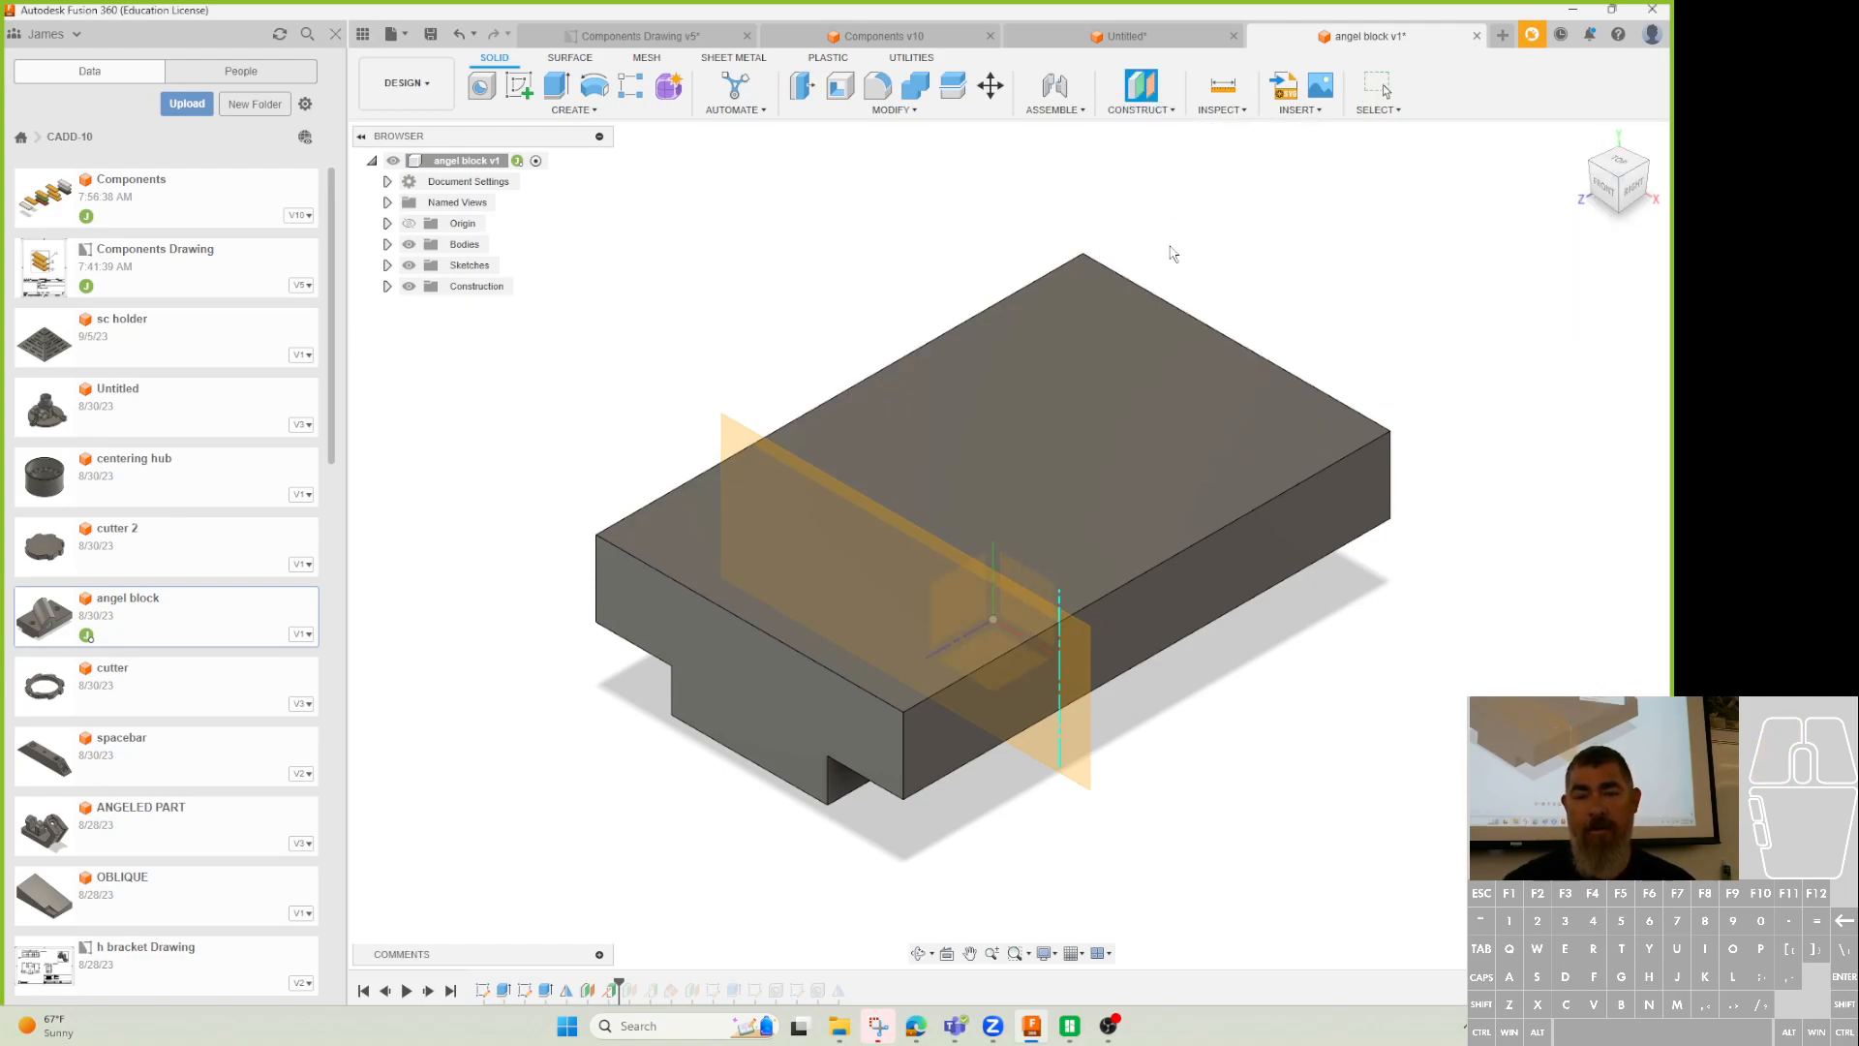
left_click(1061, 708)
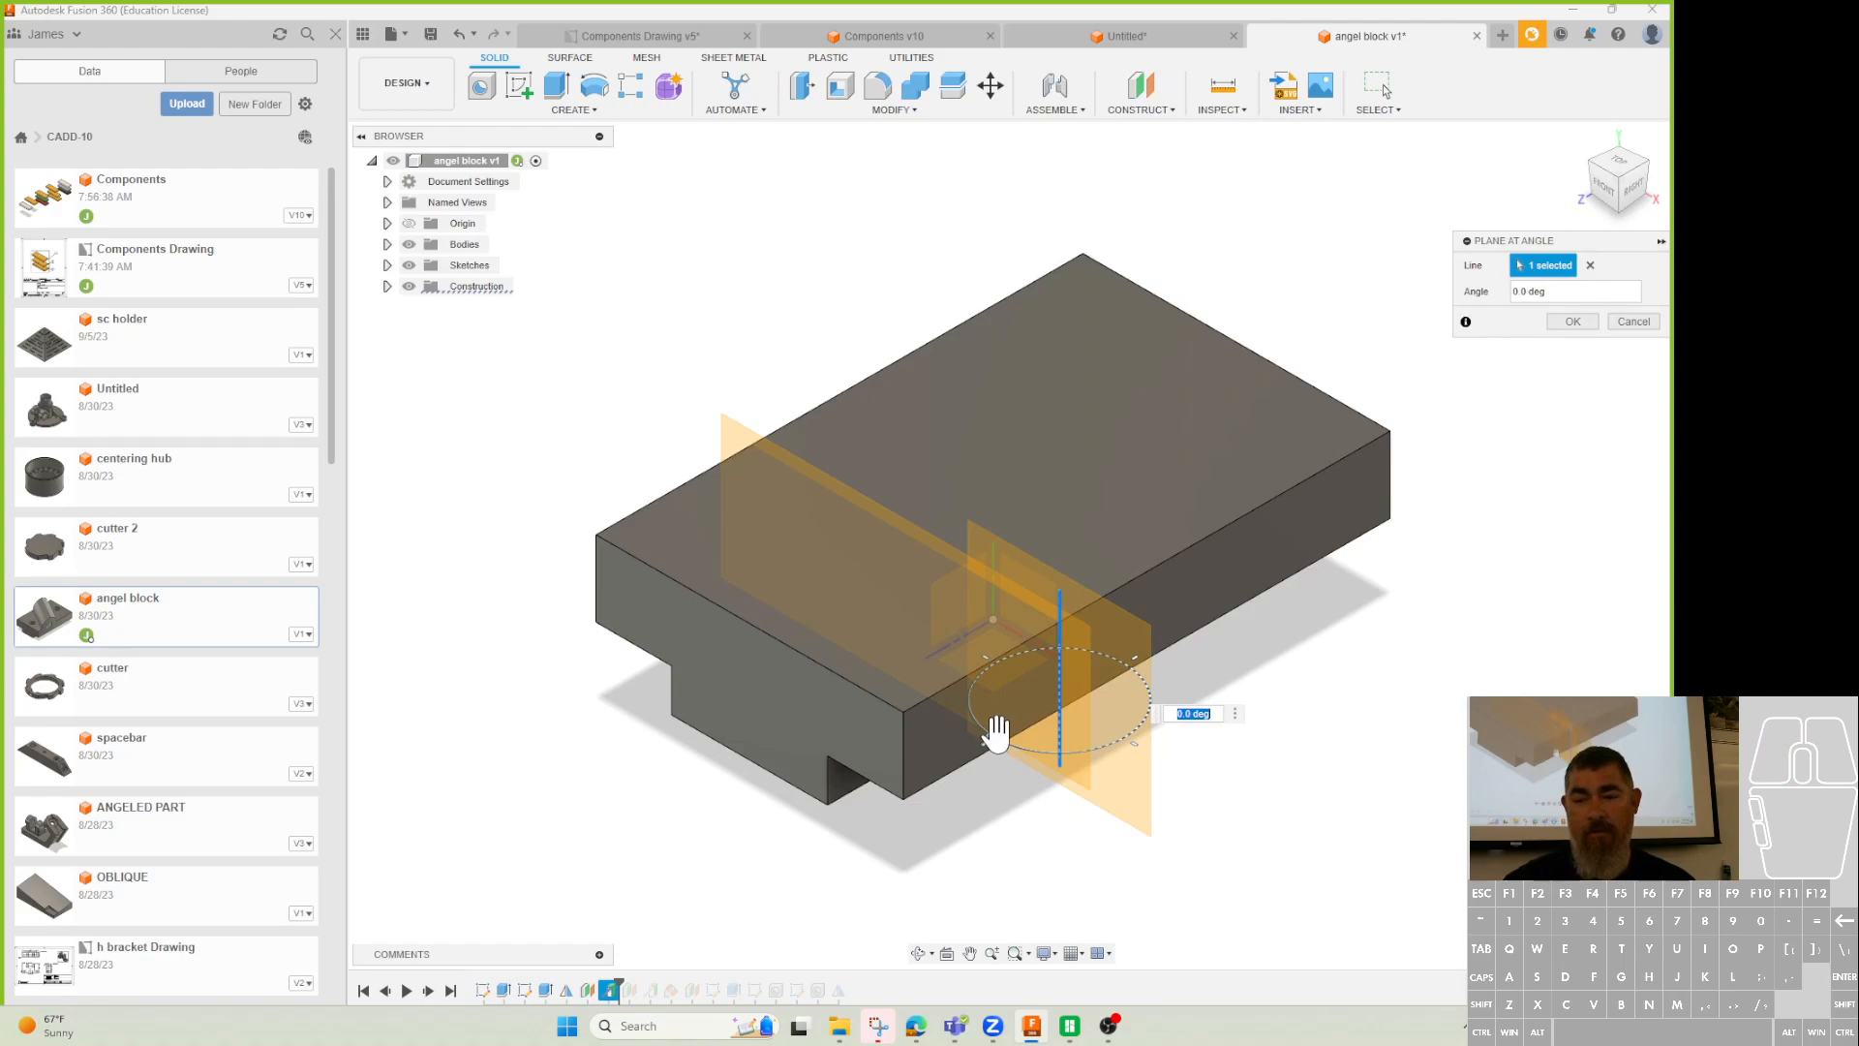
left_click_drag(996, 737, 1035, 750)
middle_click_drag(1036, 750, 859, 958, "shift")
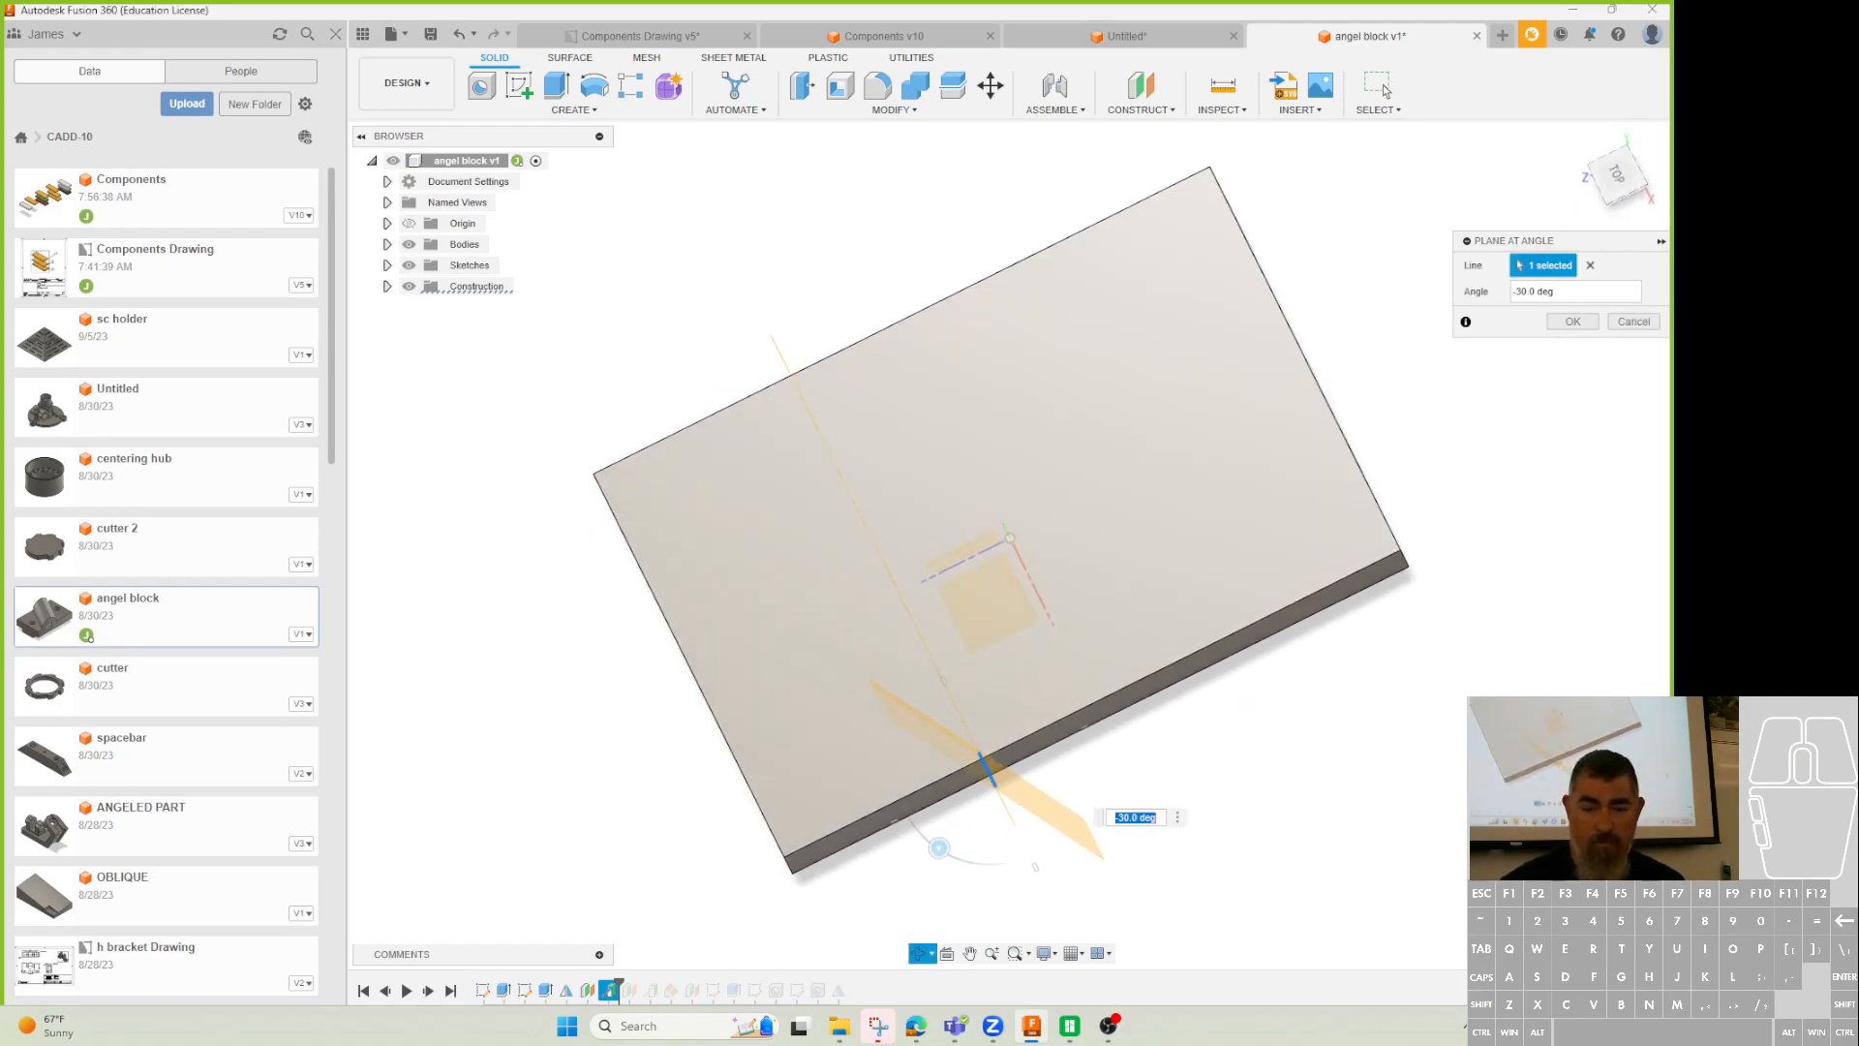
left_click_drag(939, 848, 983, 861)
middle_click_drag(1385, 681, 1388, 624, "shift")
left_click(1578, 322)
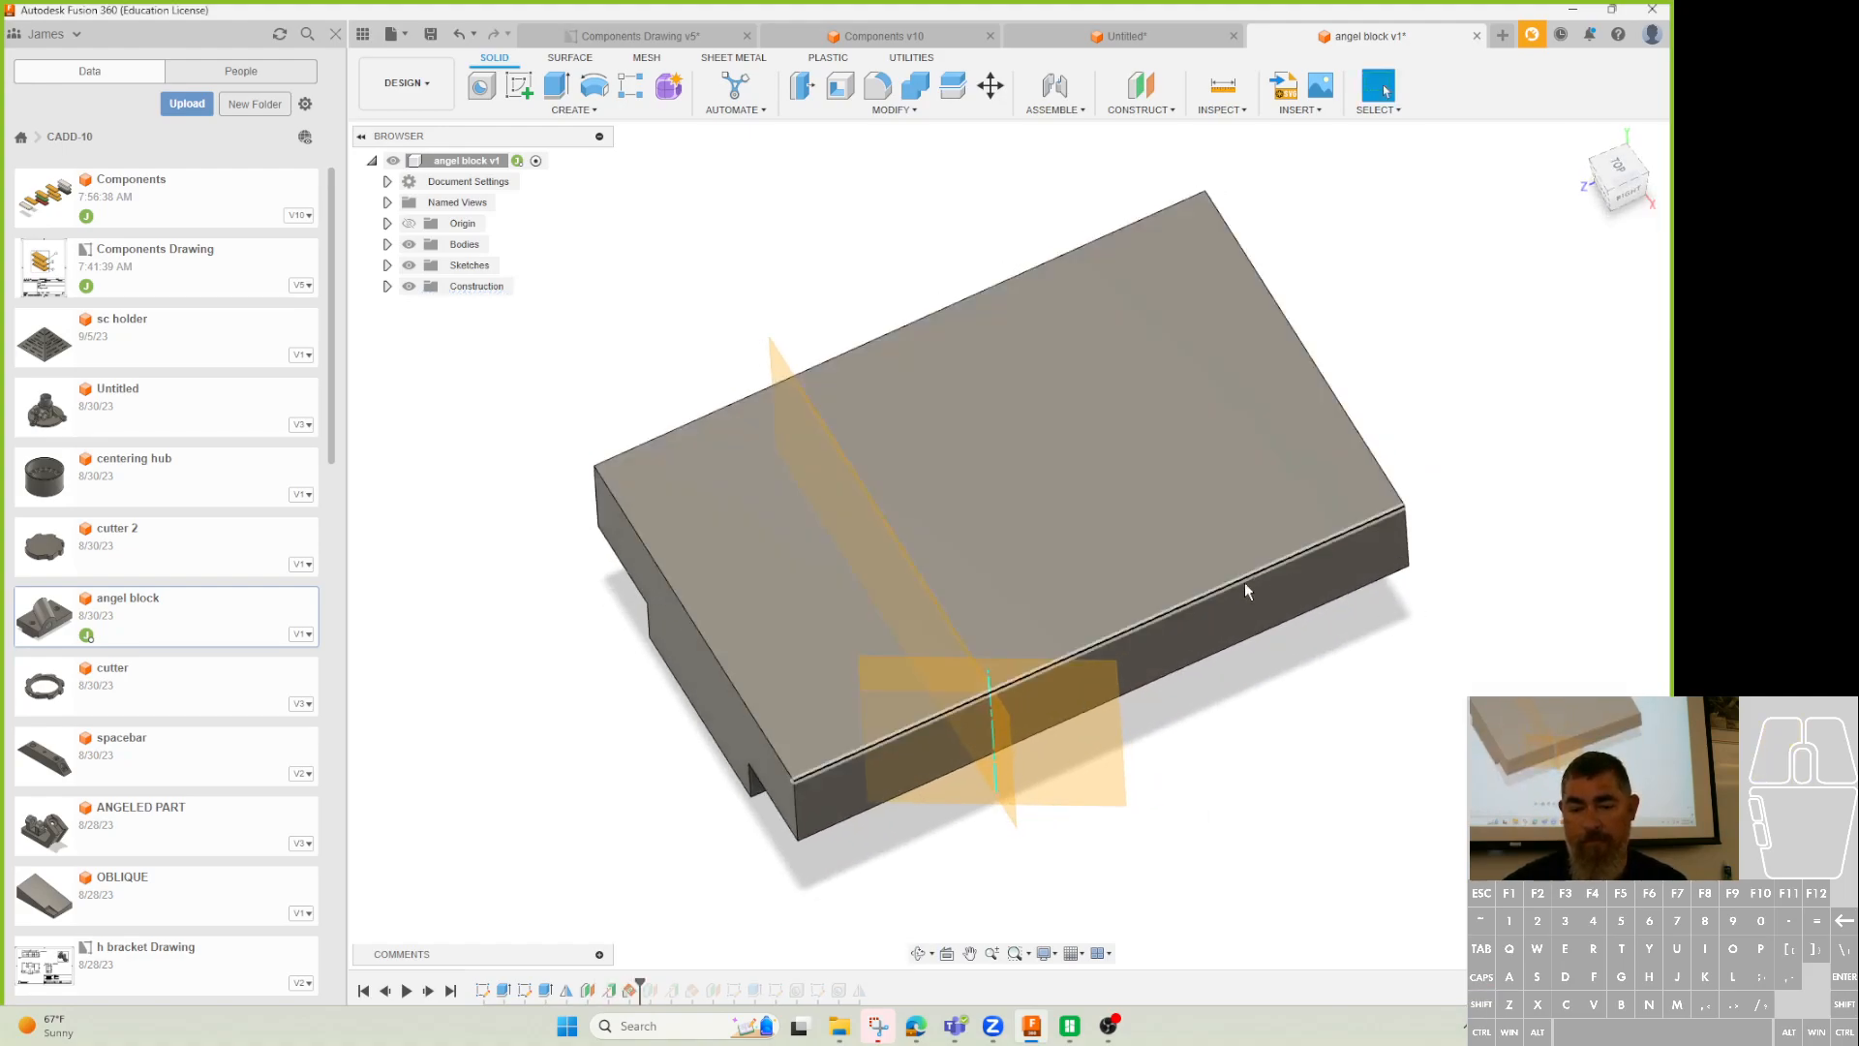
Compare the model with the assignment drawing and begin a sketch on the new plane.
middle_click_drag(1065, 872, 1037, 937, "shift")
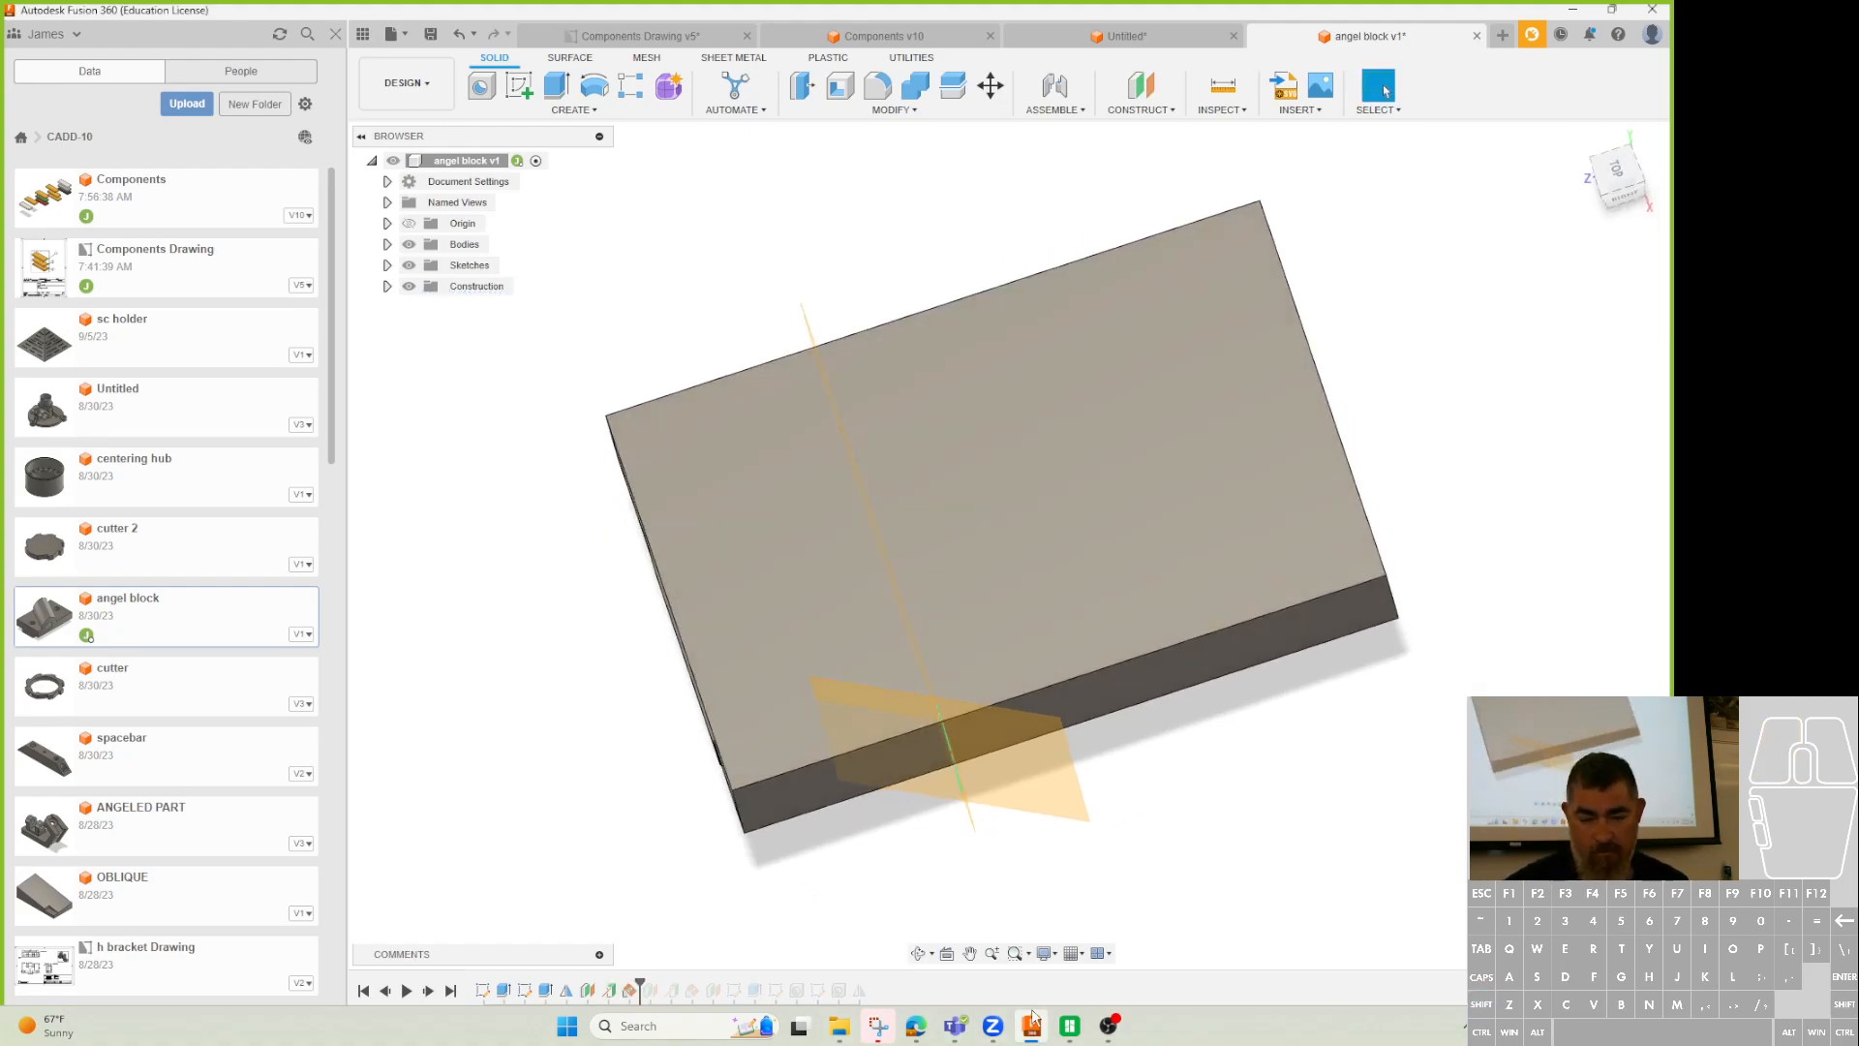
left_click(916, 1028)
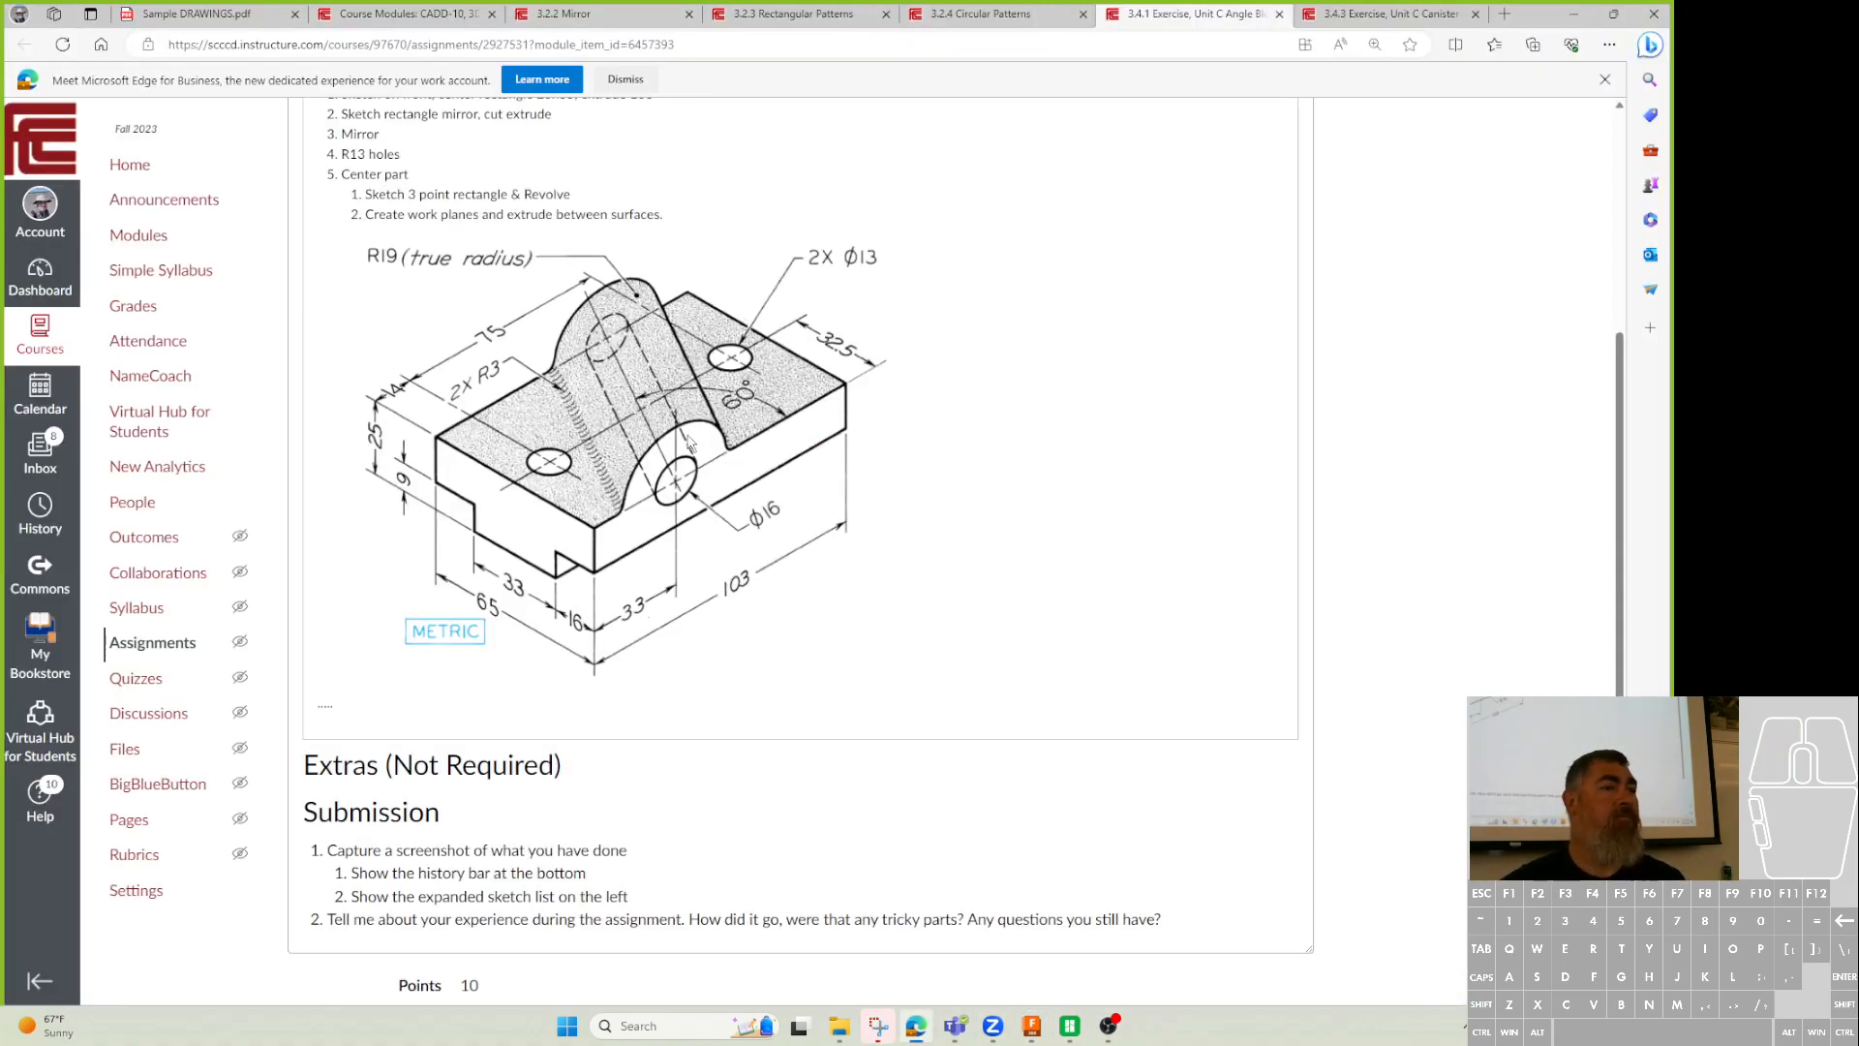
left_click(1574, 14)
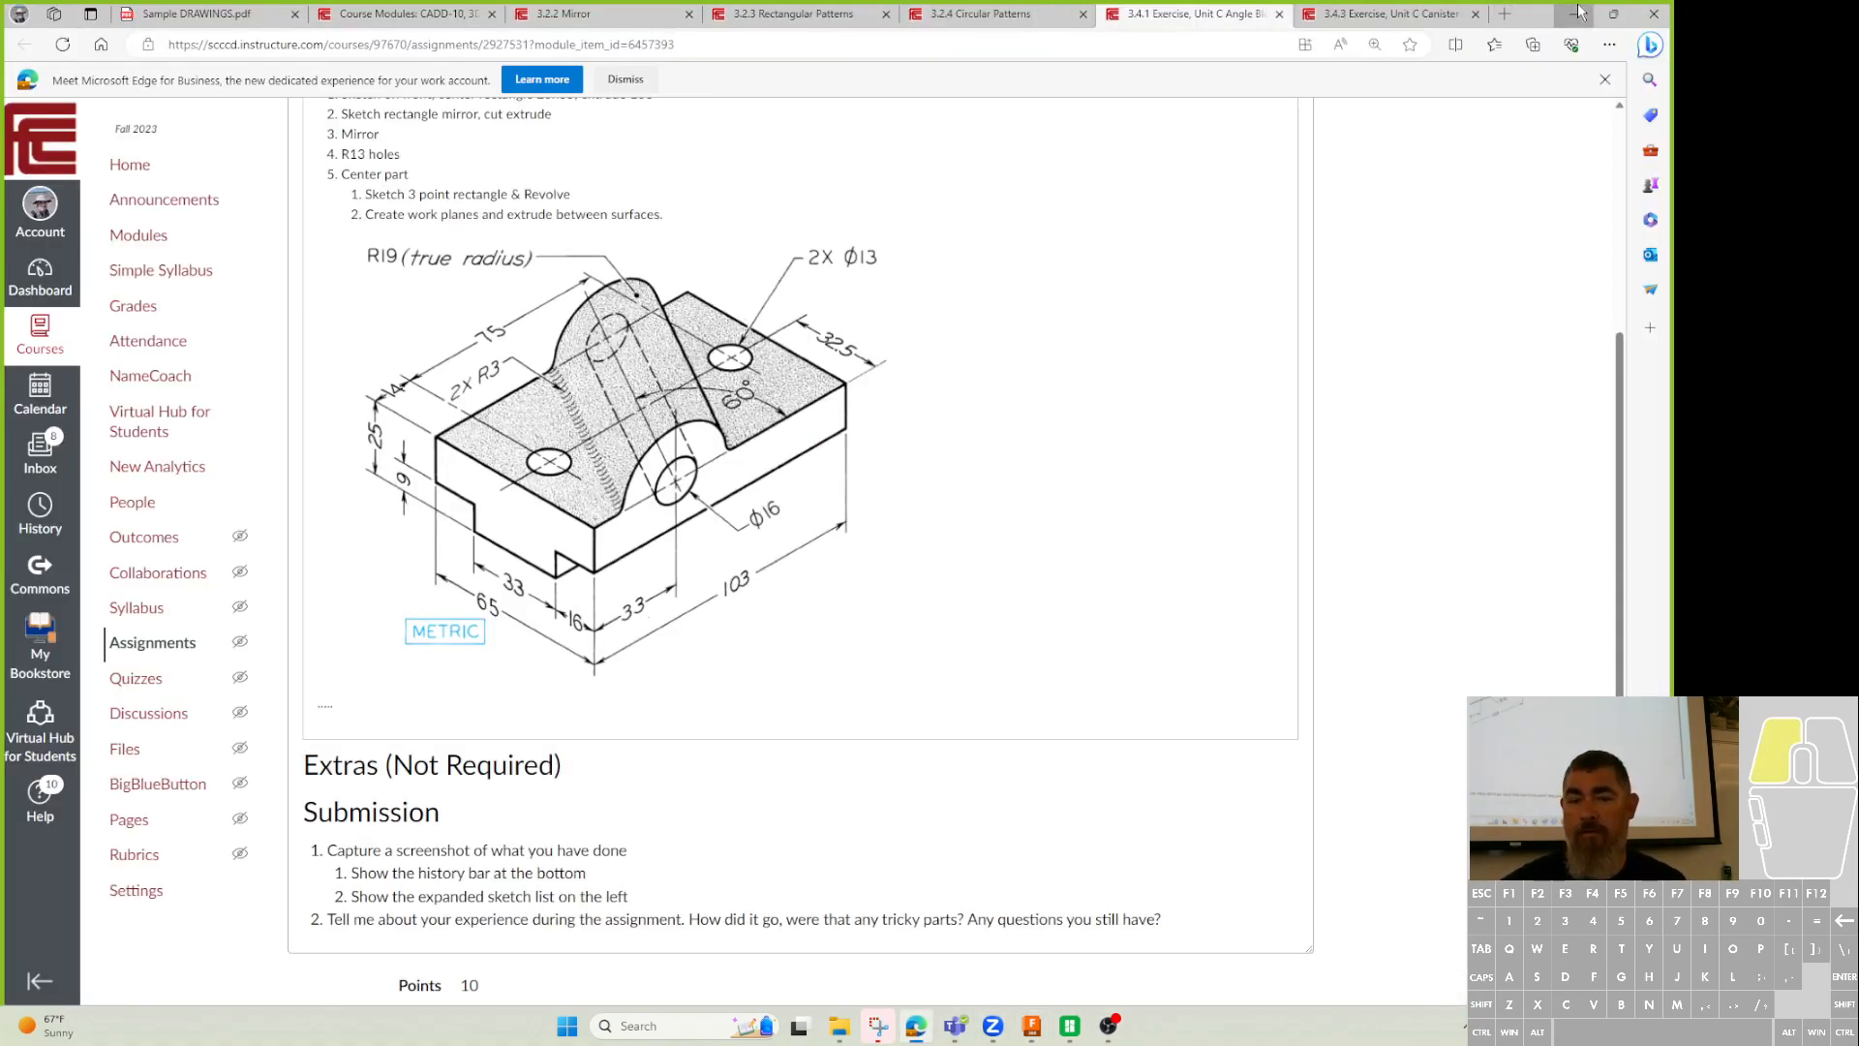
middle_click_drag(1096, 623, 1118, 583, "shift")
left_click(1082, 746)
Draw a center-diameter circle centred on the block's top front edge point.
middle_click_drag(1270, 837, 1234, 765, "shift")
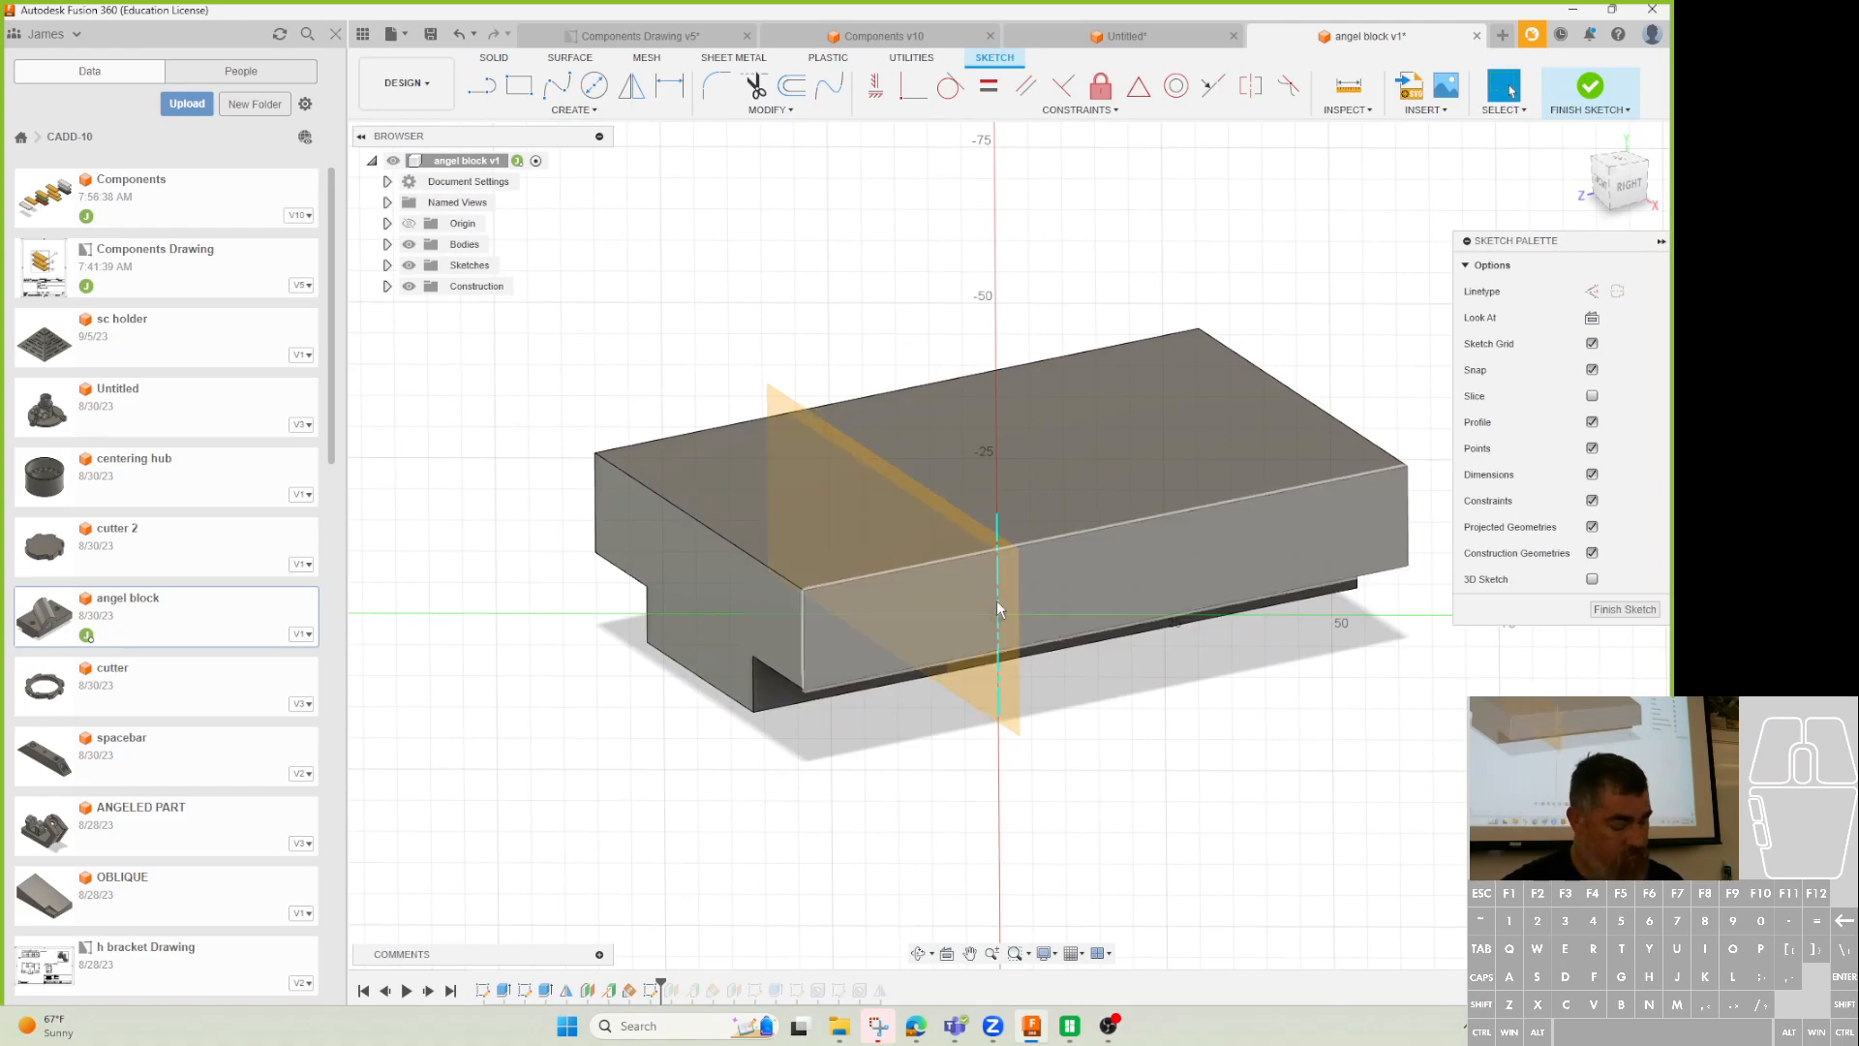
key("c")
left_click(998, 564)
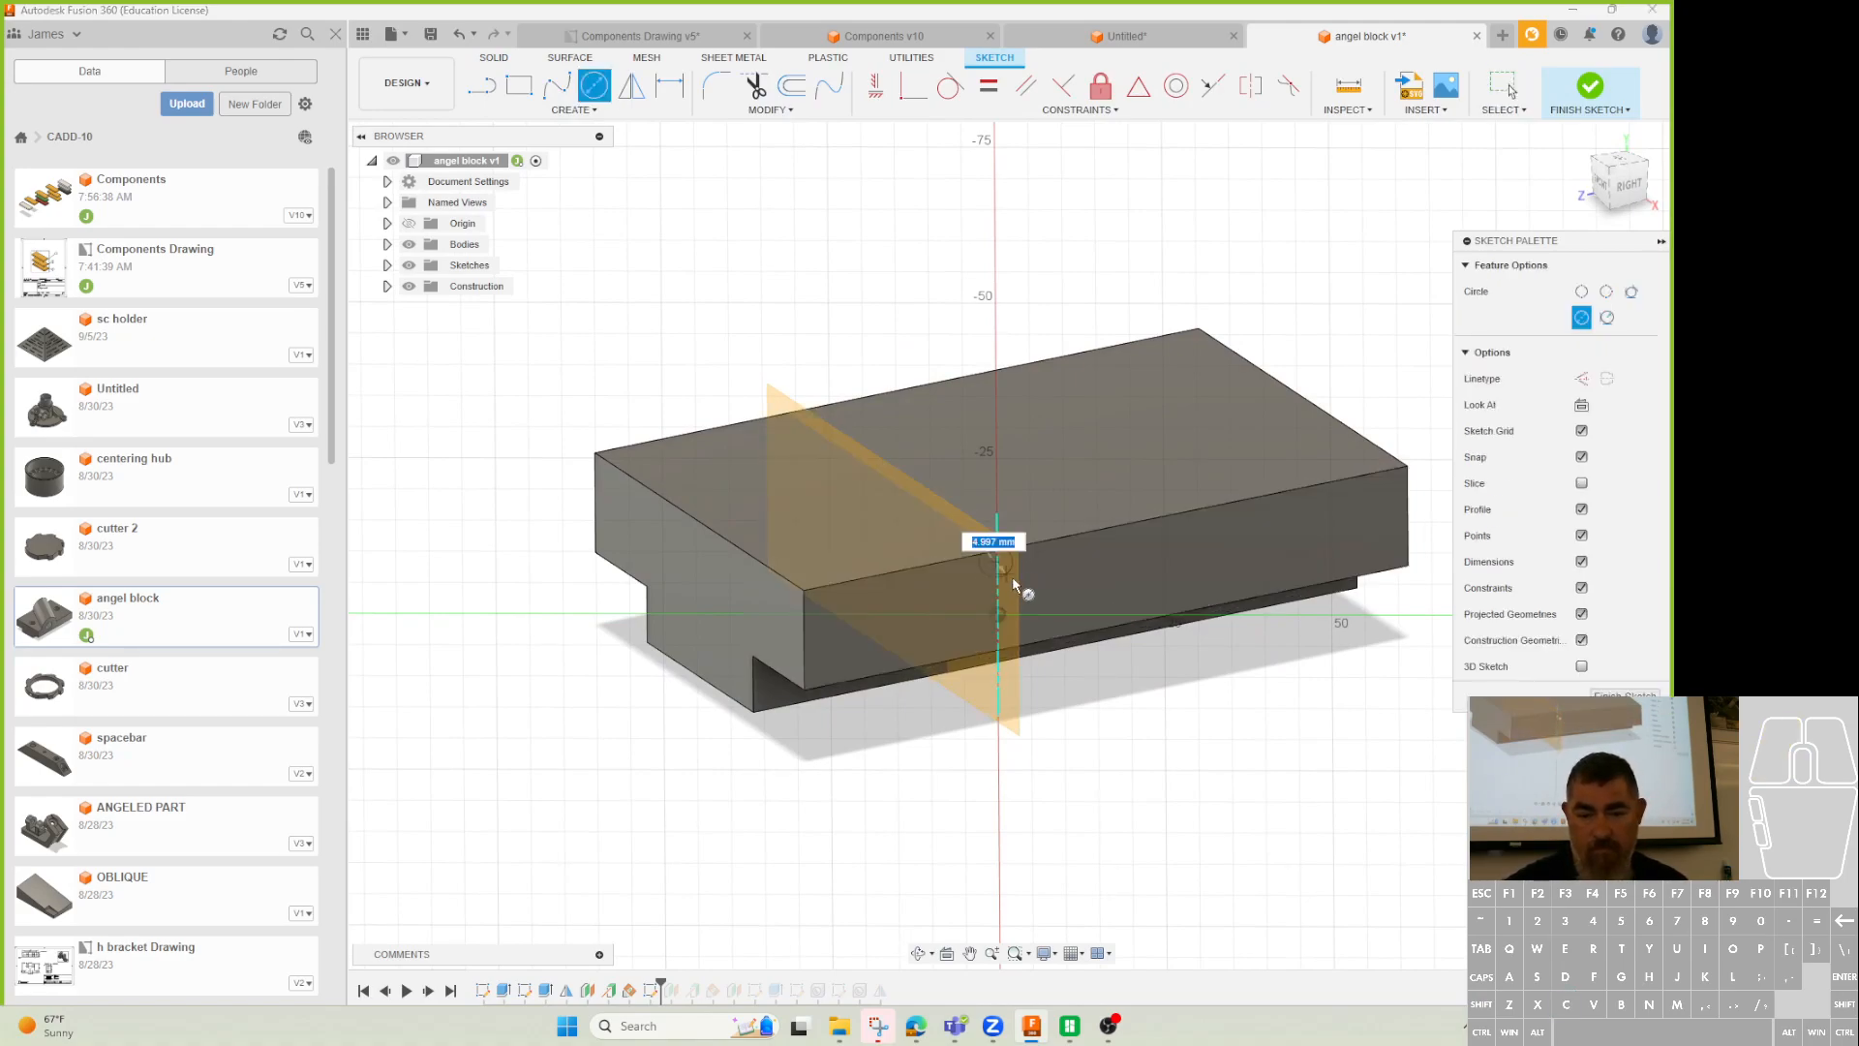
left_click(1052, 606)
key("Escape")
mouse_move(996, 562)
left_mouse_down()
mouse_move(1001, 534)
mouse_move(997, 552)
left_mouse_up()
left_click(1051, 514)
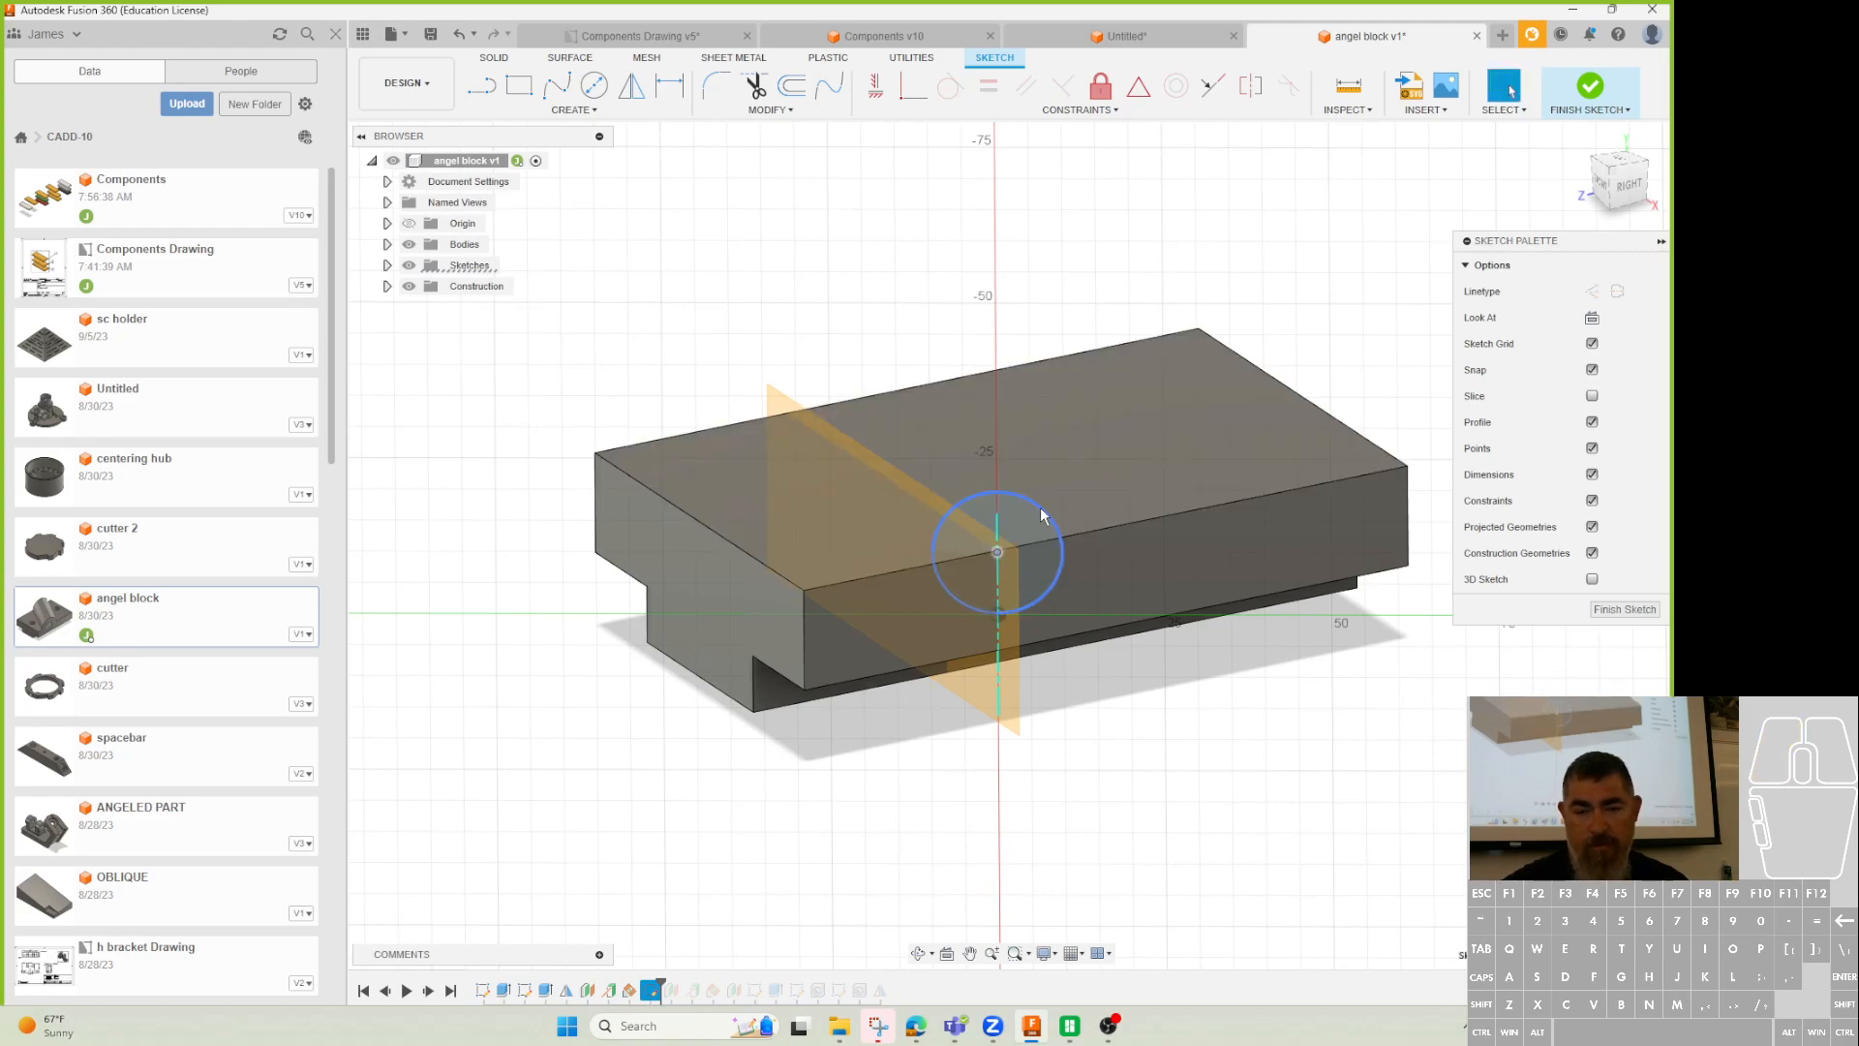
key("Escape")
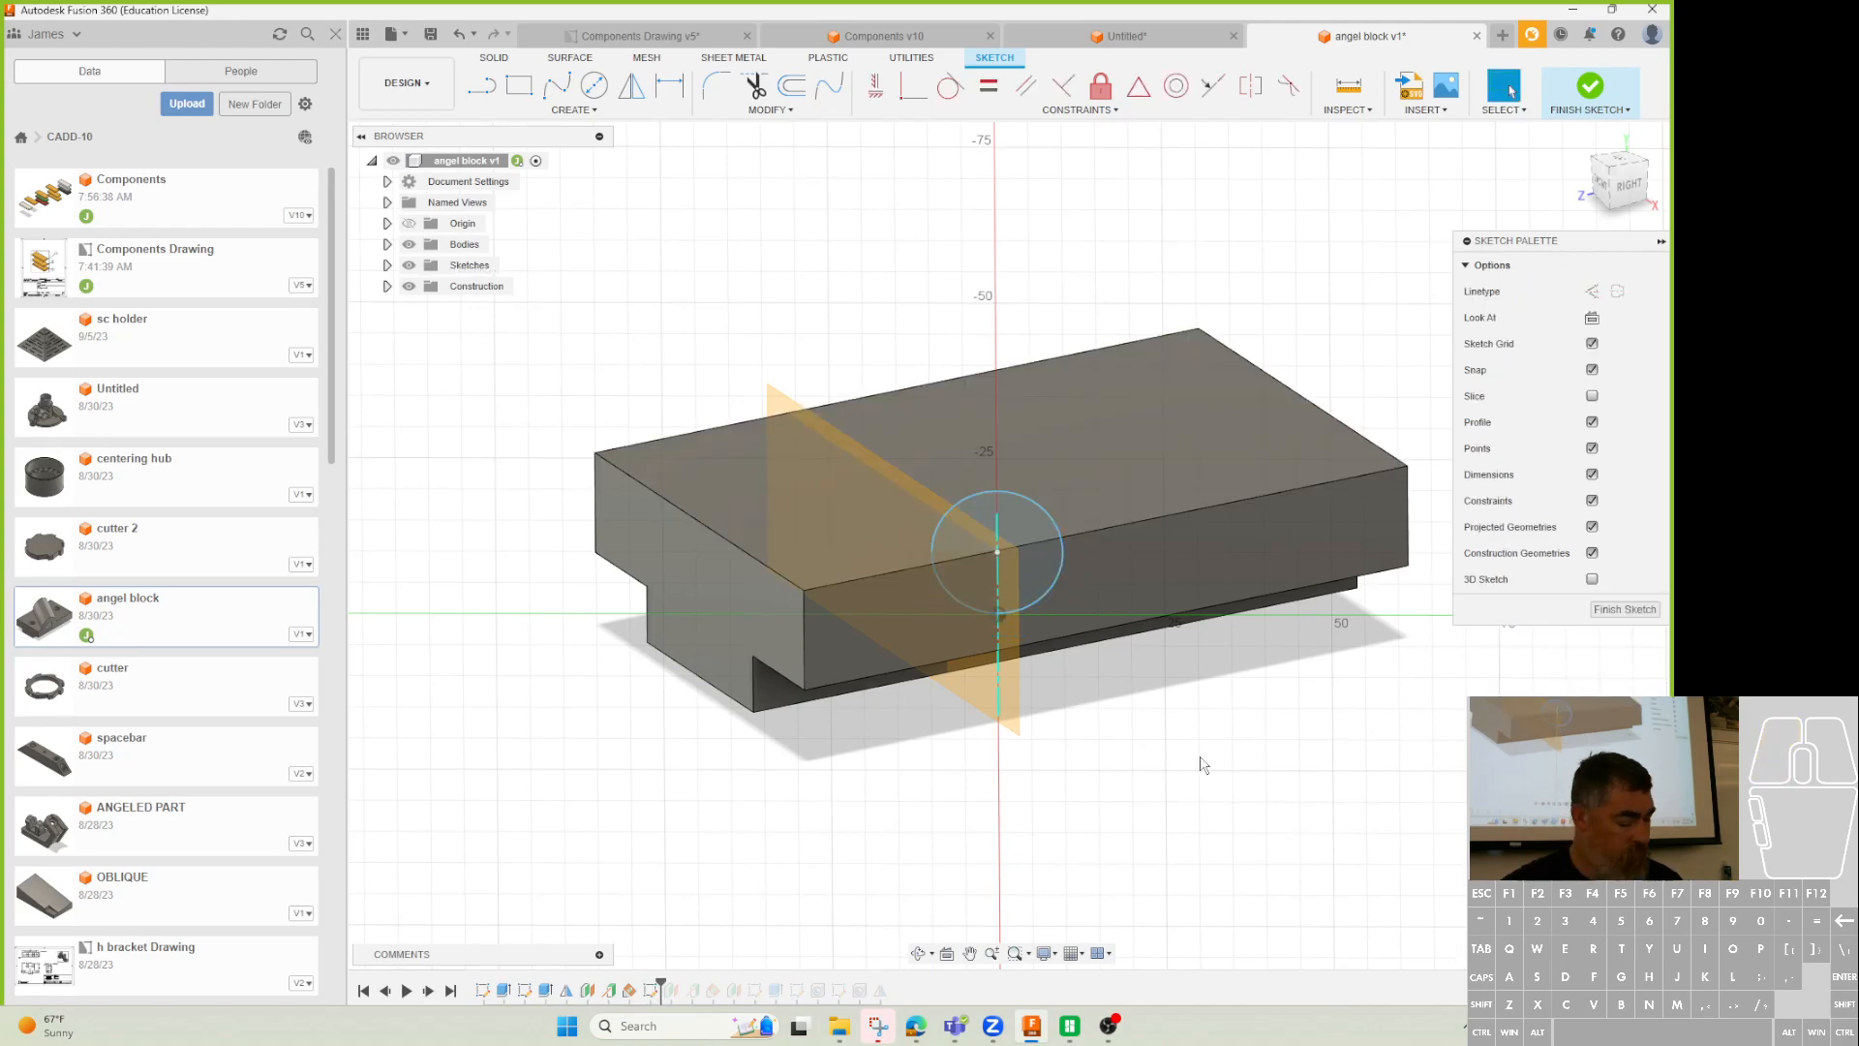
Project the top front edge, trim away the circle's lower half, and finish the sketch.
middle_click_drag(1203, 760, 1129, 772, "shift")
key("p")
left_click(1094, 575)
left_click(1359, 347)
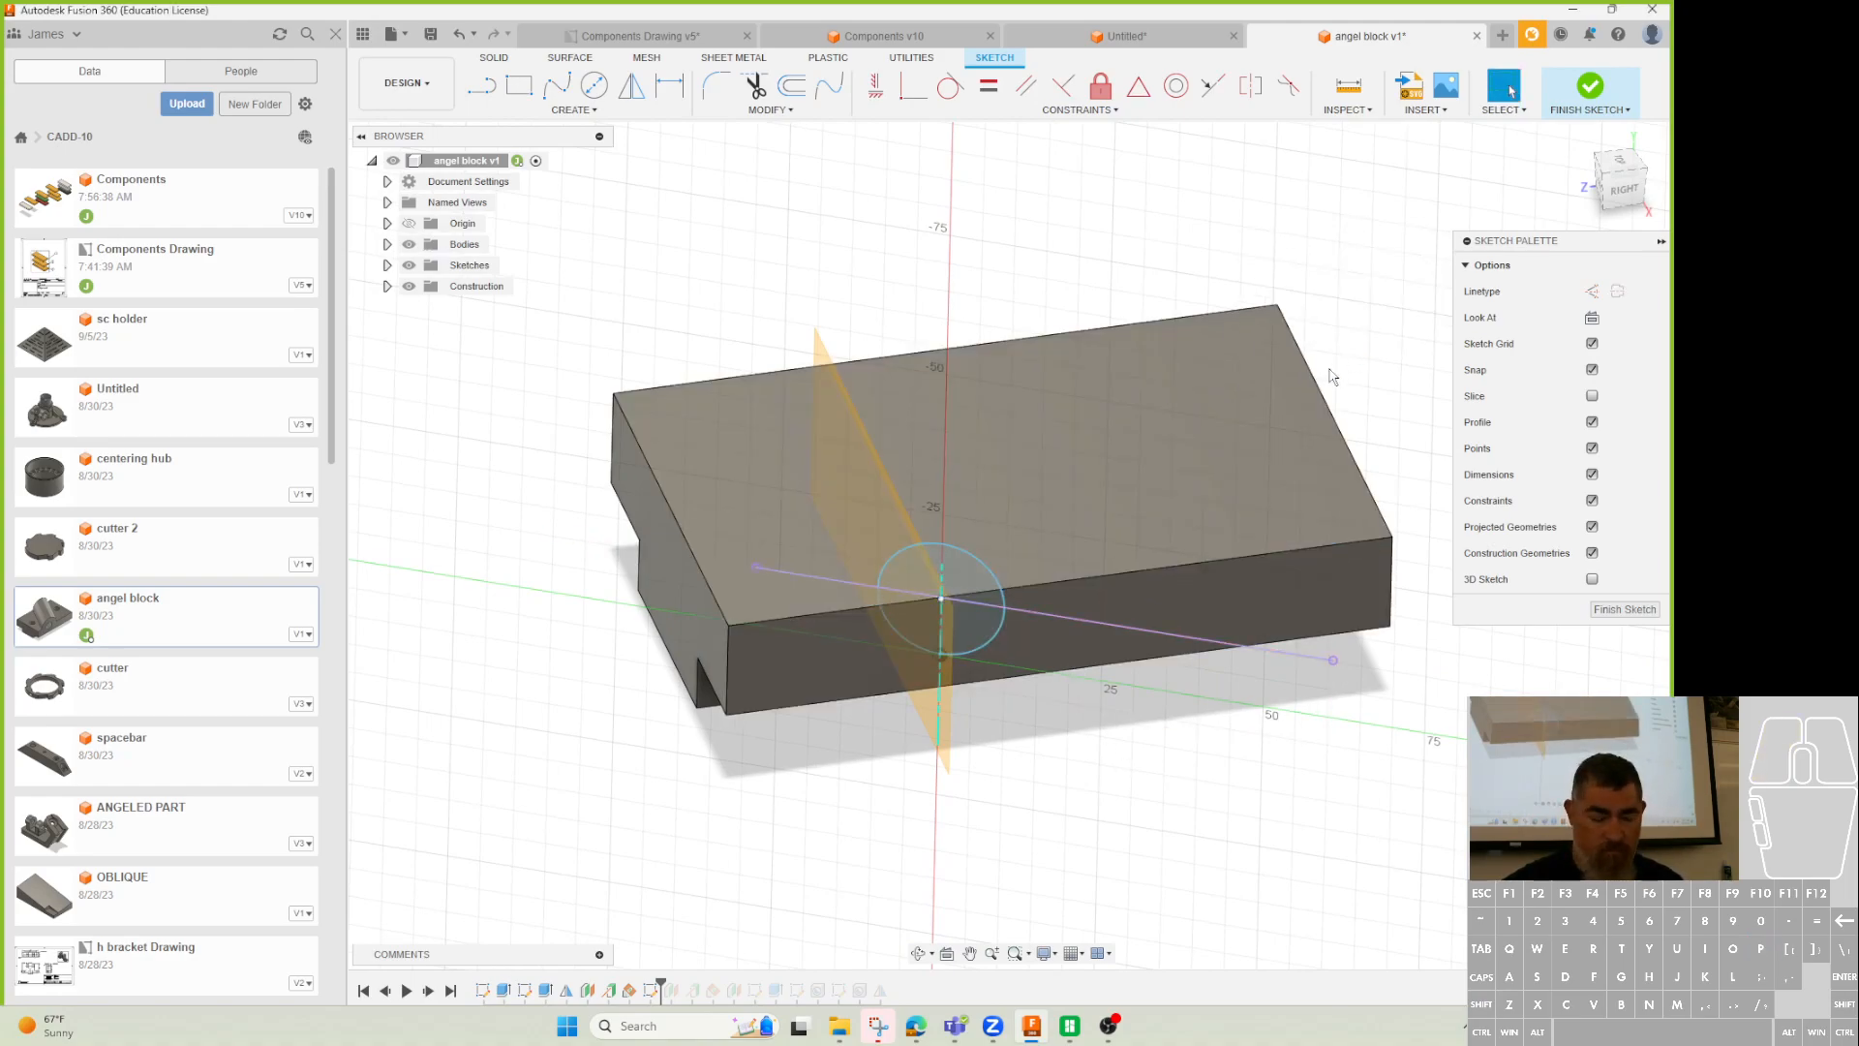
key("t")
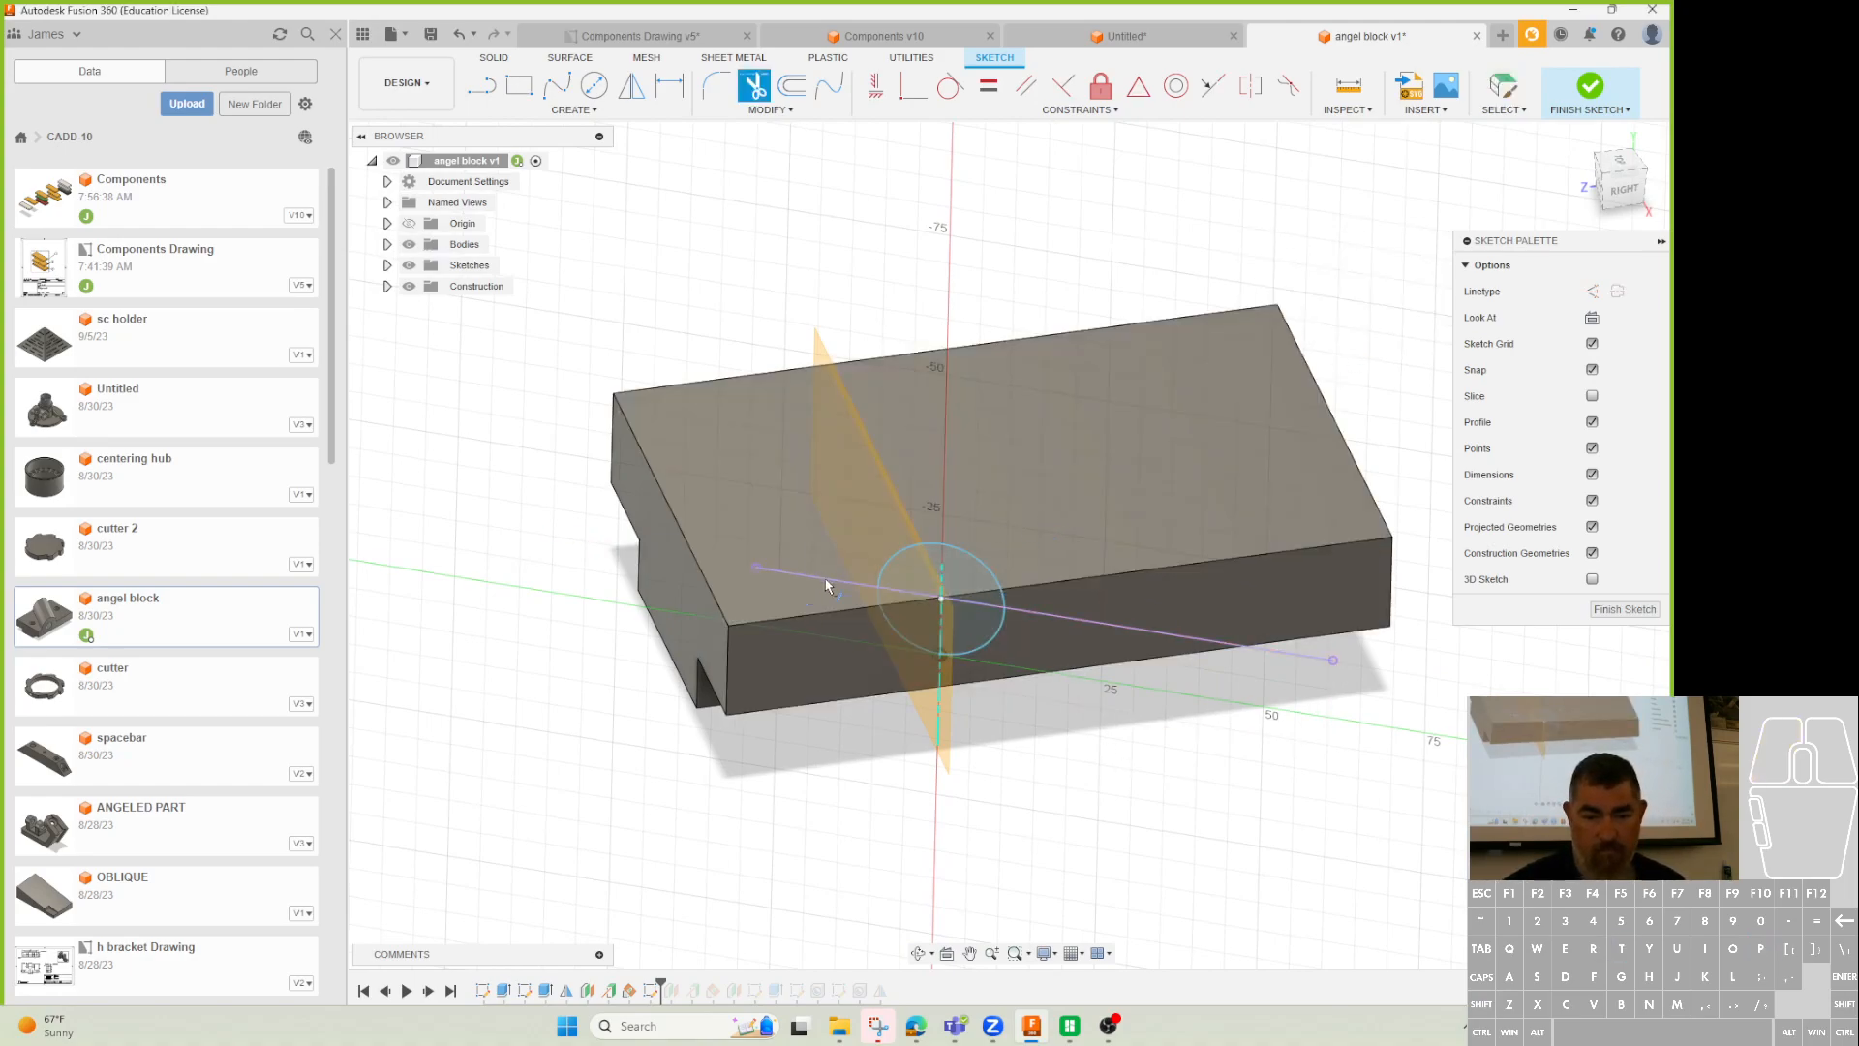
left_click(995, 627)
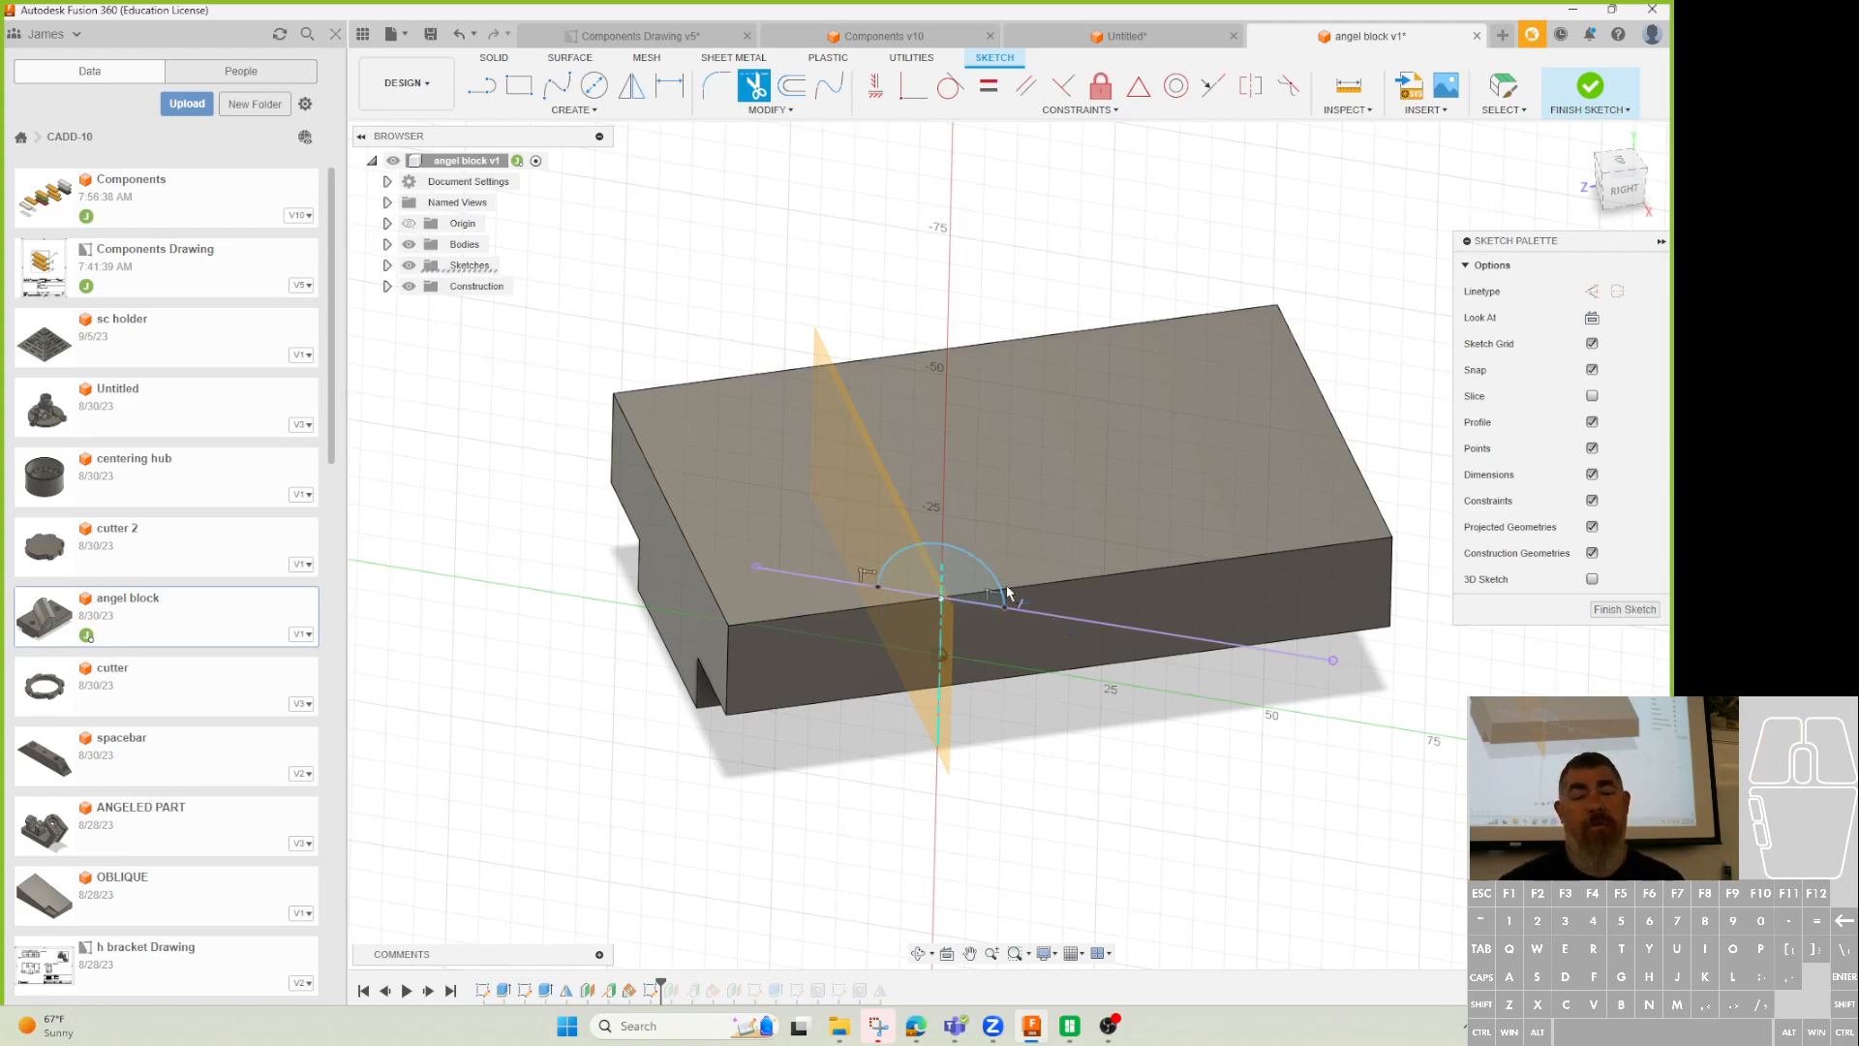
key("Escape")
middle_click_drag(1078, 627, 1085, 624, "shift")
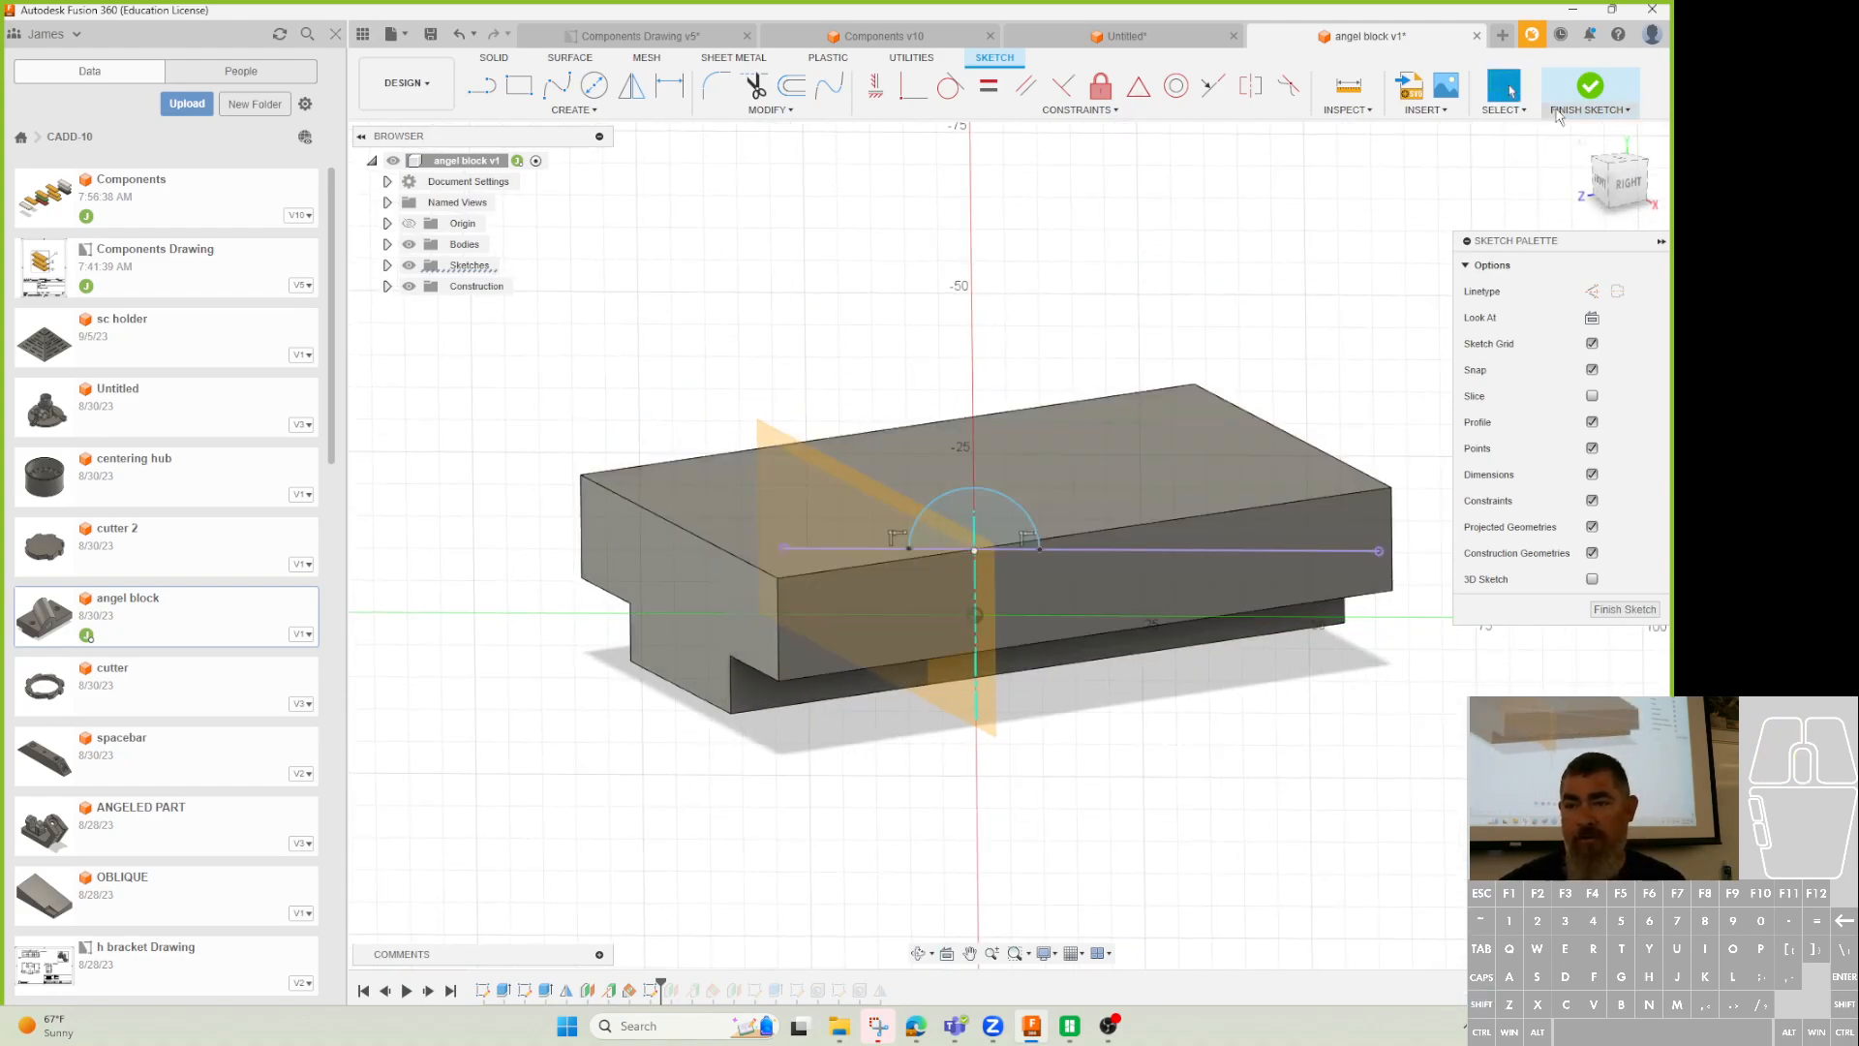
left_click(1590, 89)
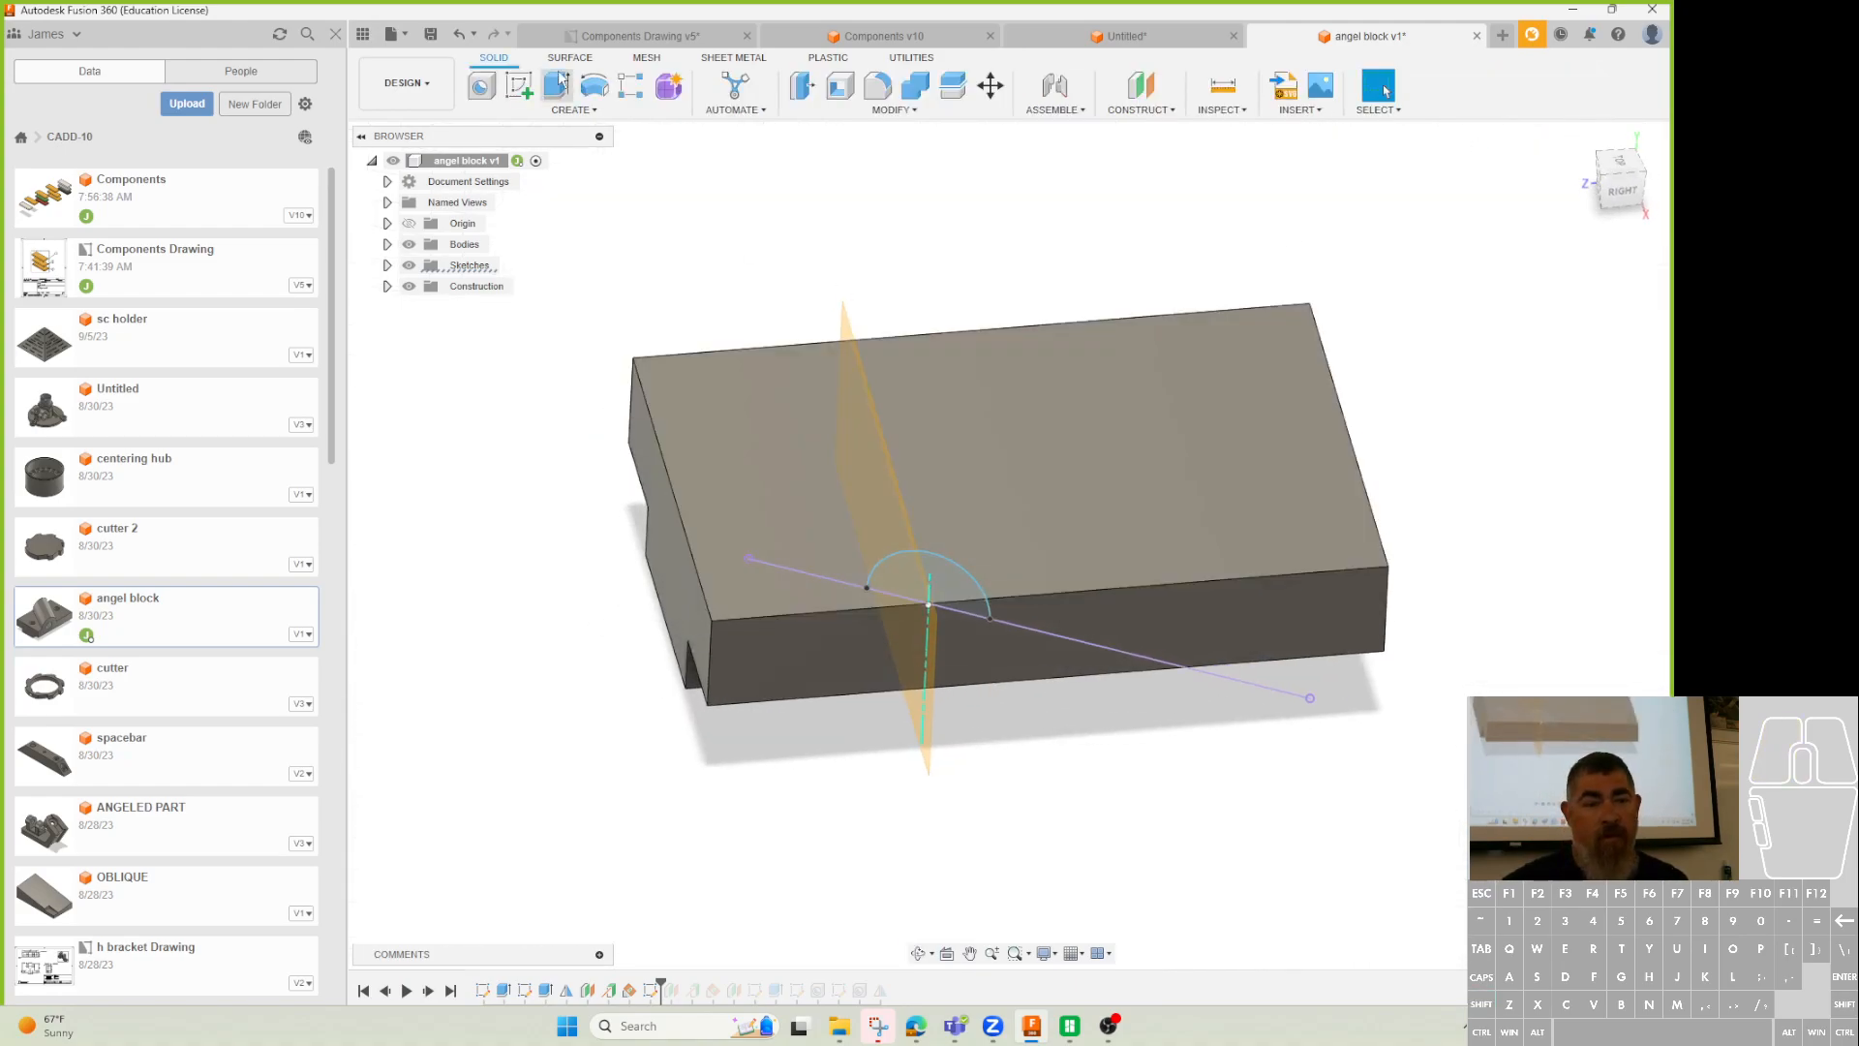
Try extruding the half-circle profile up to the block's side face.
key("e")
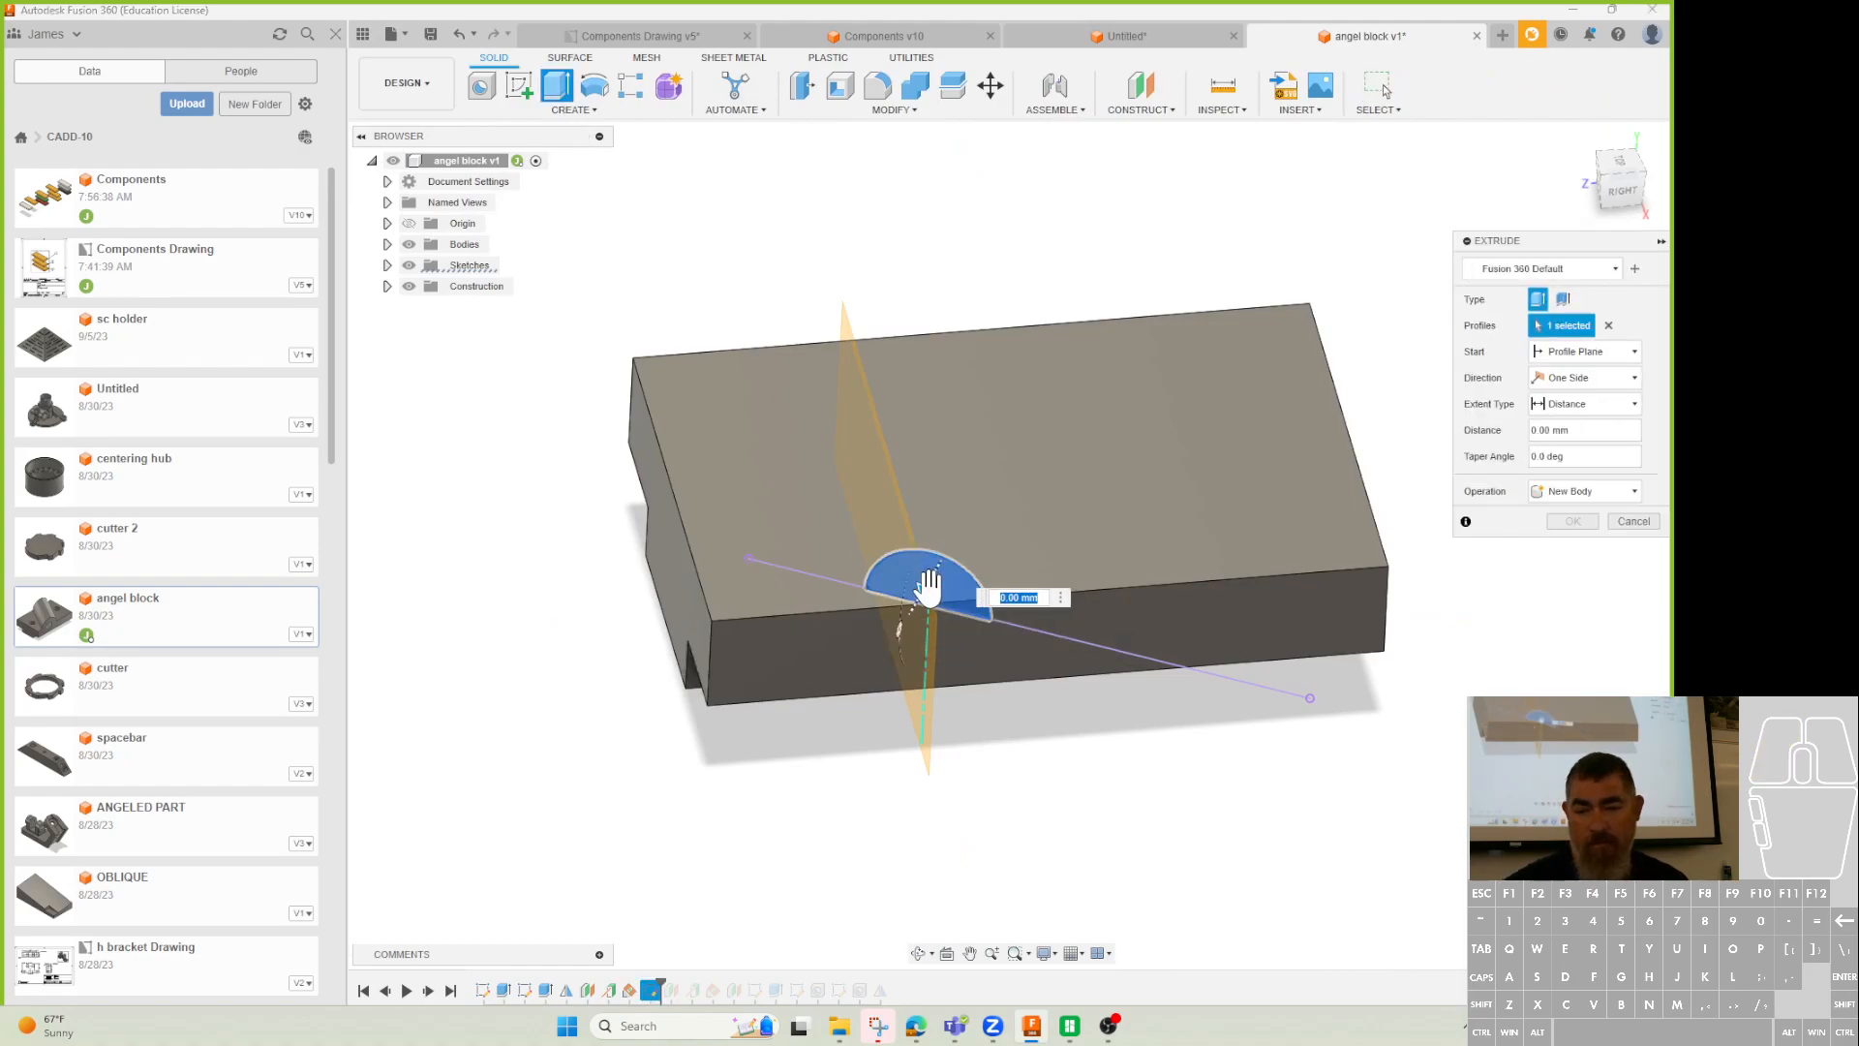
middle_click_drag(1355, 416, 1319, 539, "shift")
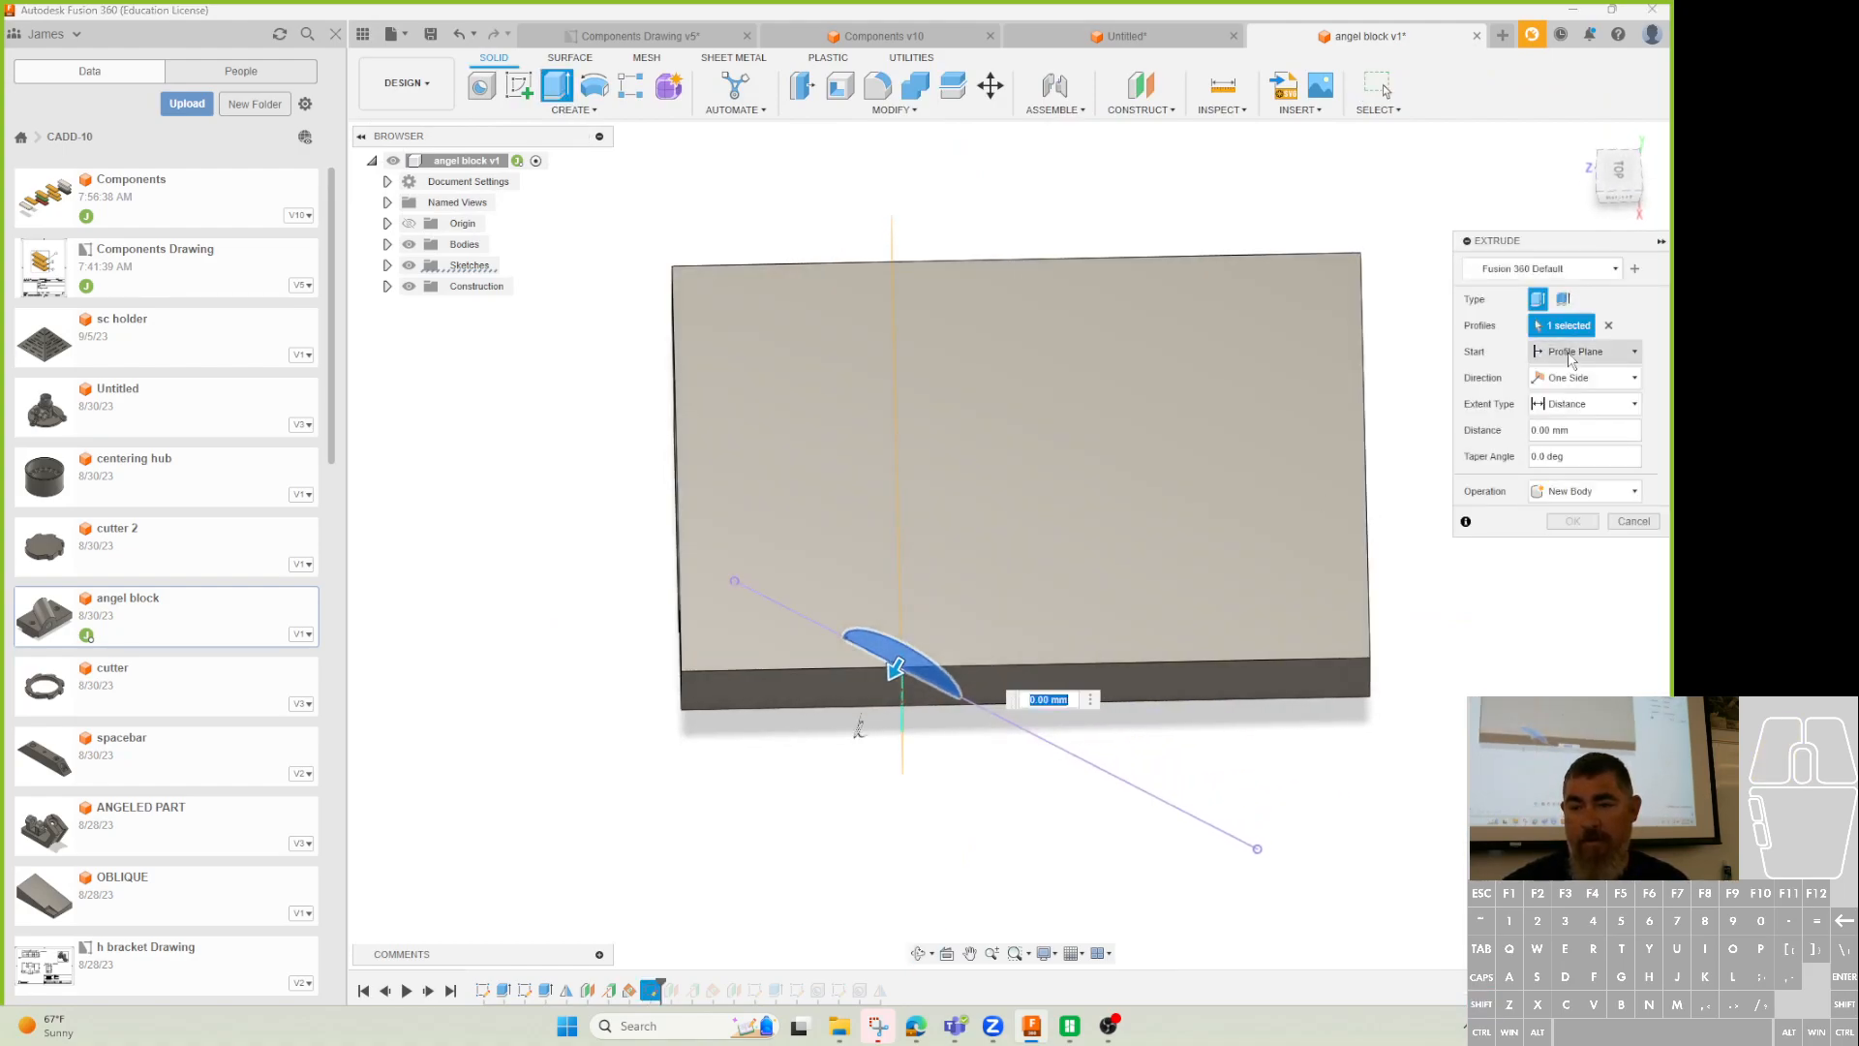
left_click(1570, 407)
left_click(1570, 444)
middle_click_drag(1201, 334, 1223, 409, "shift")
left_click(1226, 414)
middle_click_drag(1222, 586, 1259, 455, "shift")
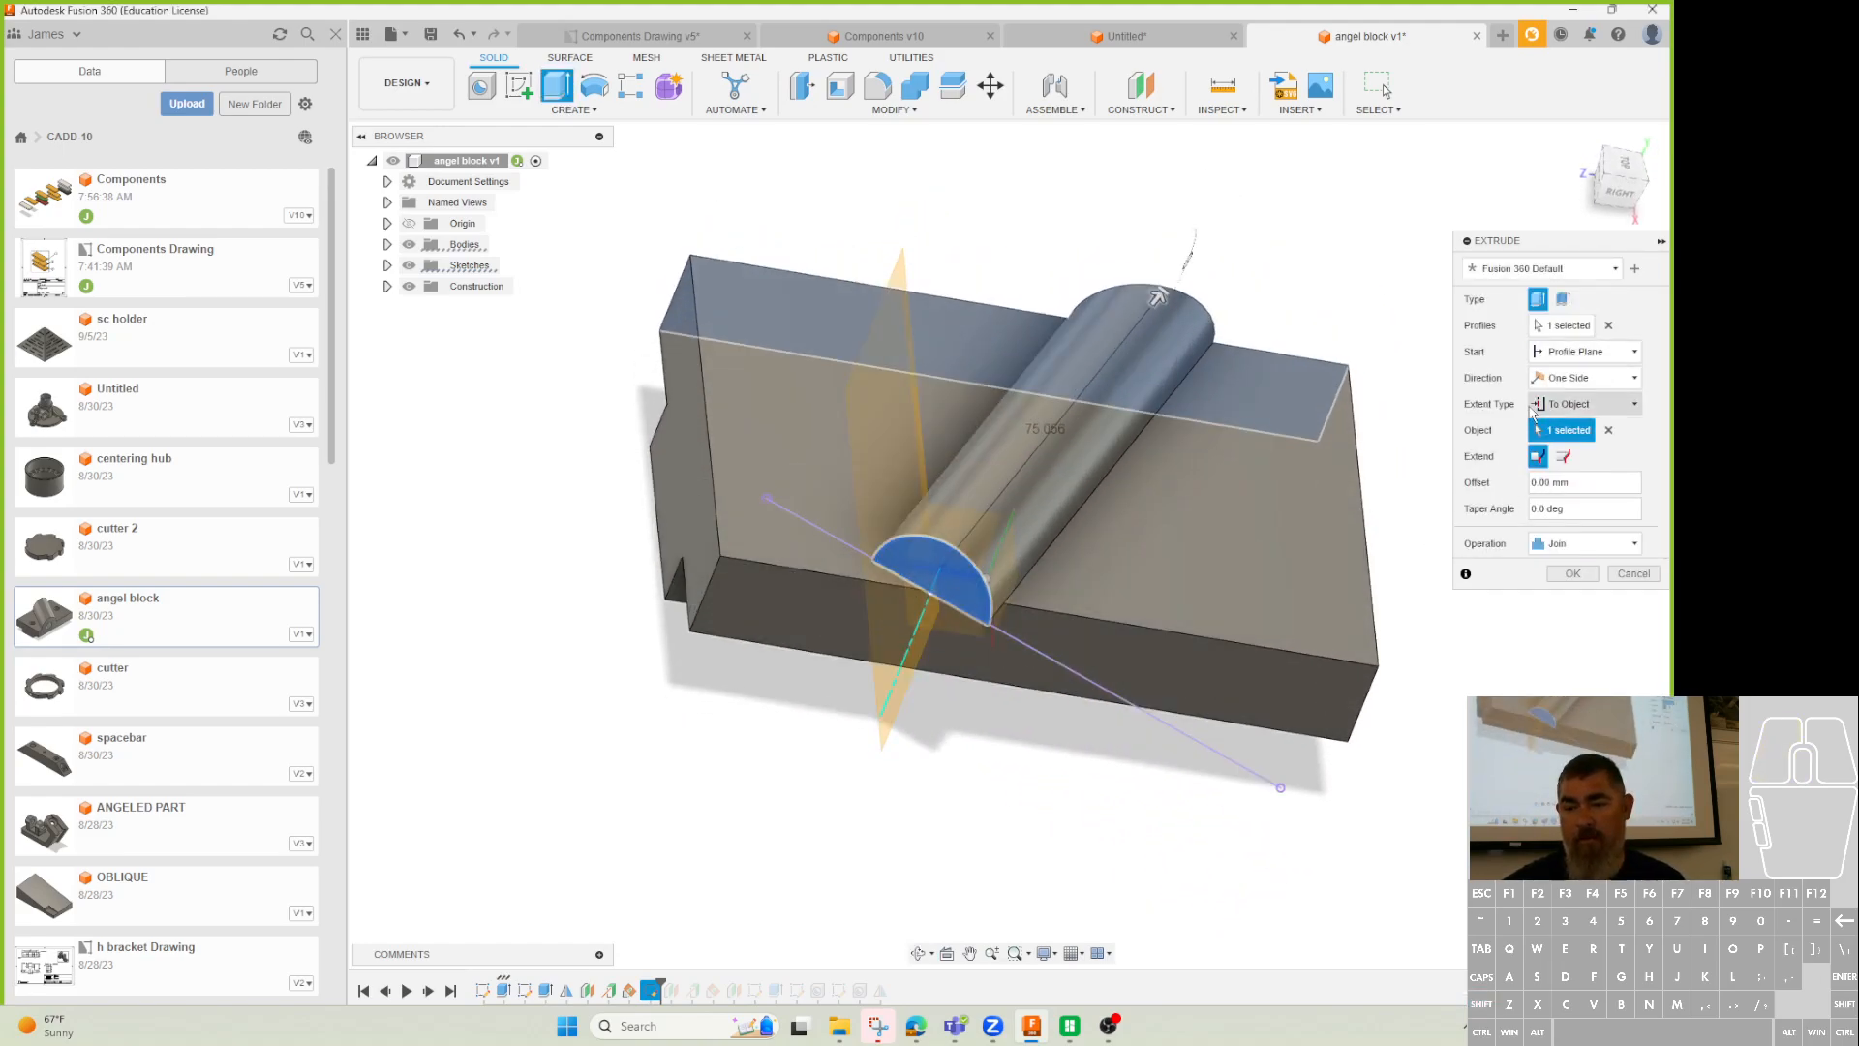
middle_click_drag(976, 588, 1181, 668, "shift")
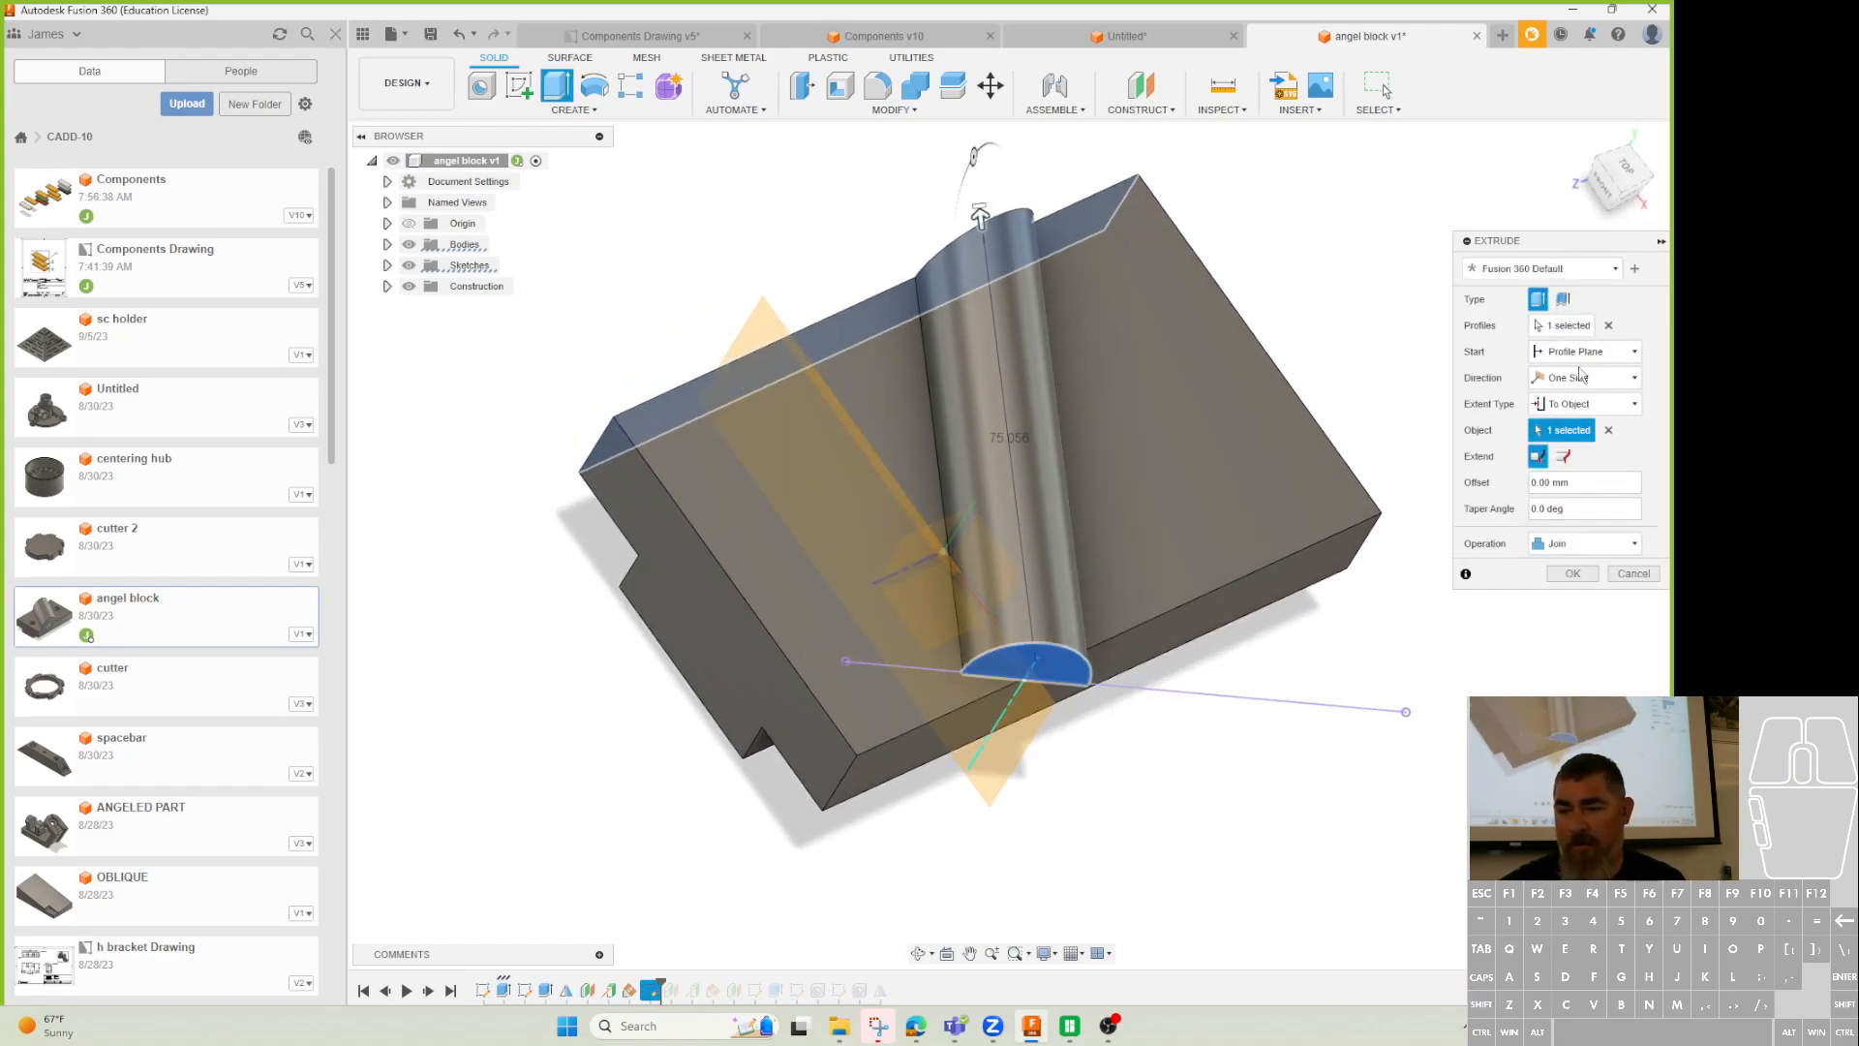
Redo the To Object extent, choosing the block's long side face as the end.
left_click(1576, 407)
left_click(1569, 426)
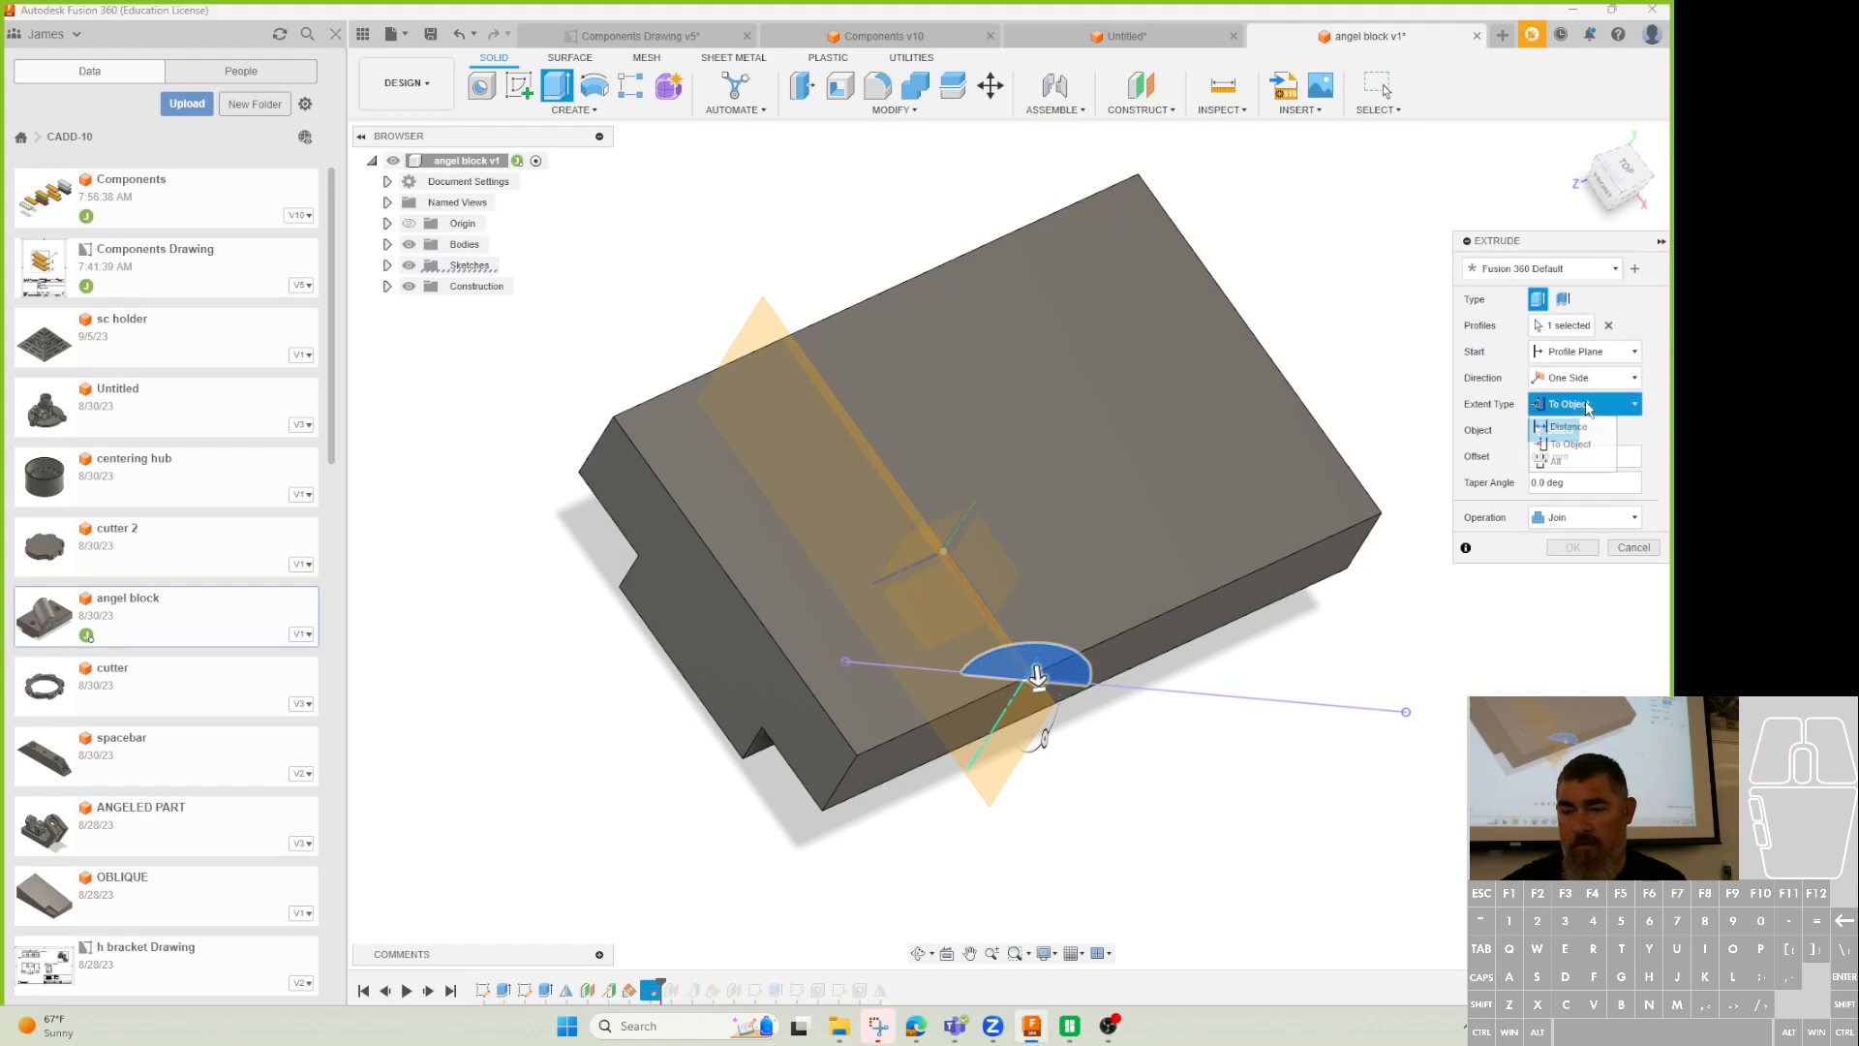
left_click(1584, 405)
left_click(1582, 443)
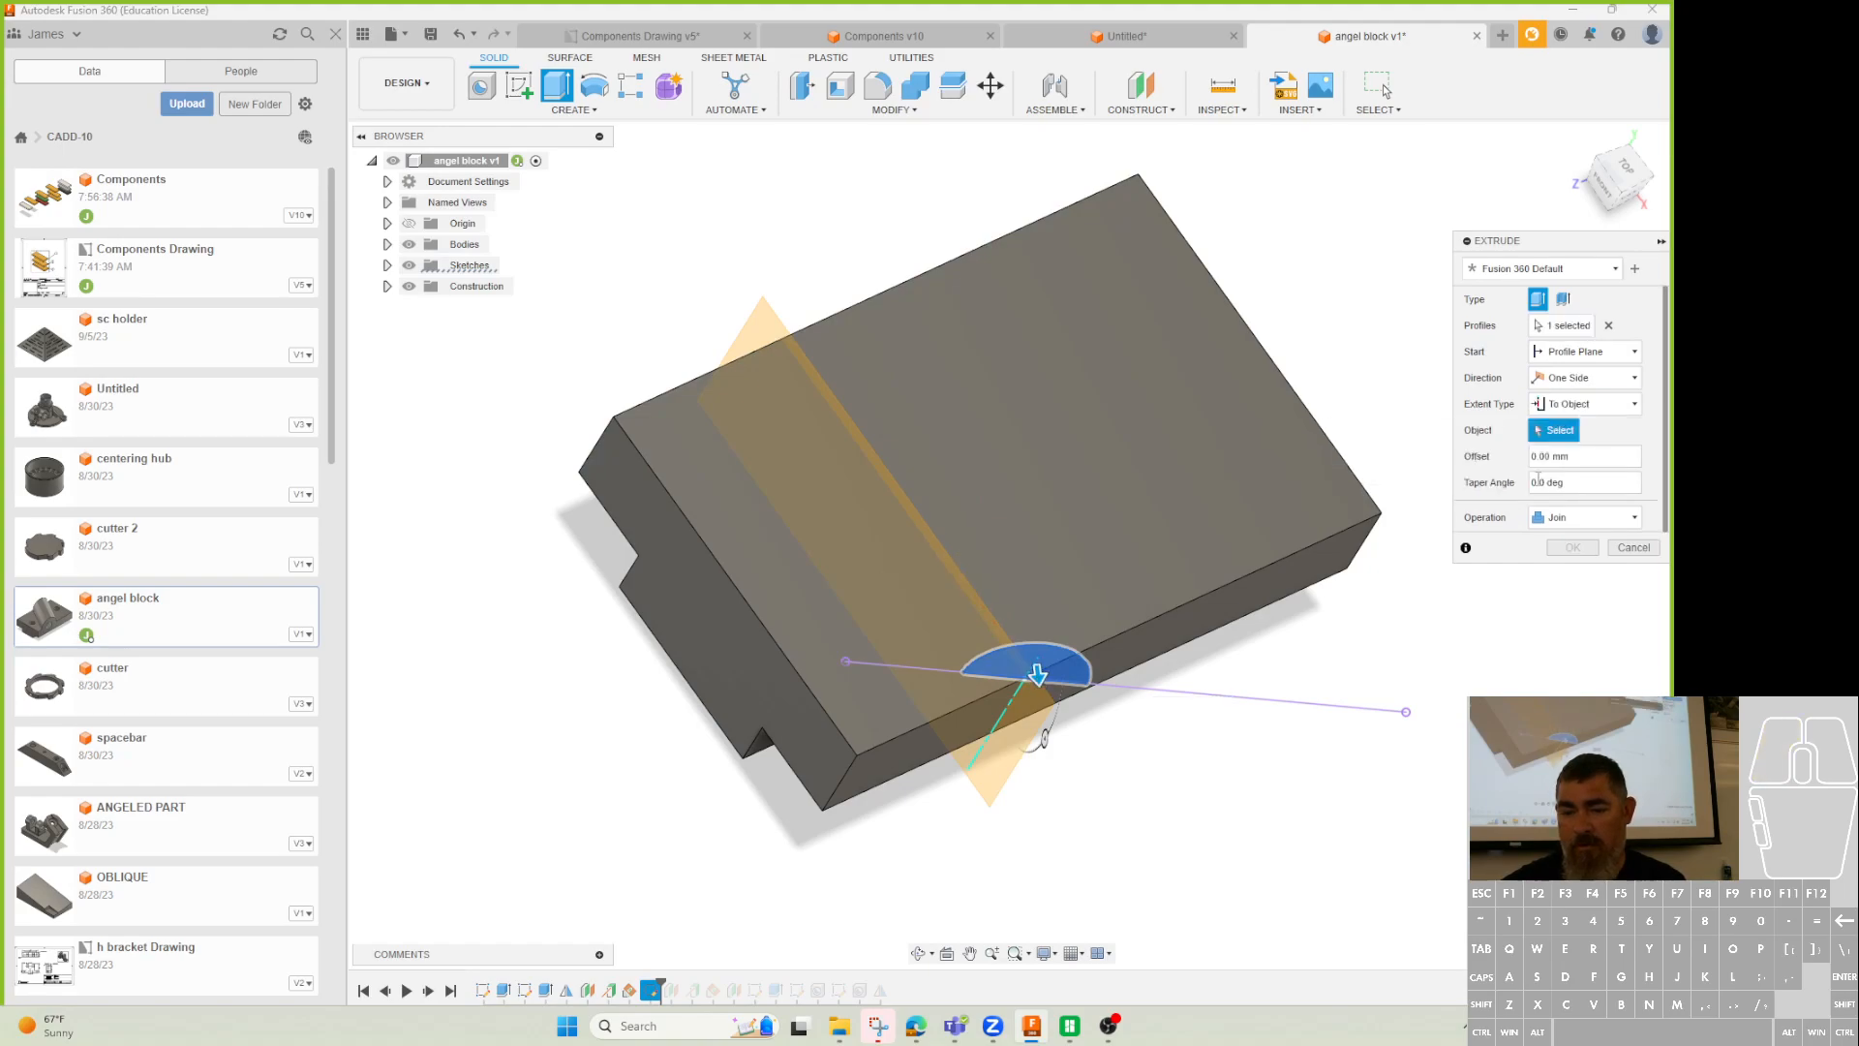
left_click(1241, 608)
middle_click_drag(1373, 579, 1340, 652, "shift")
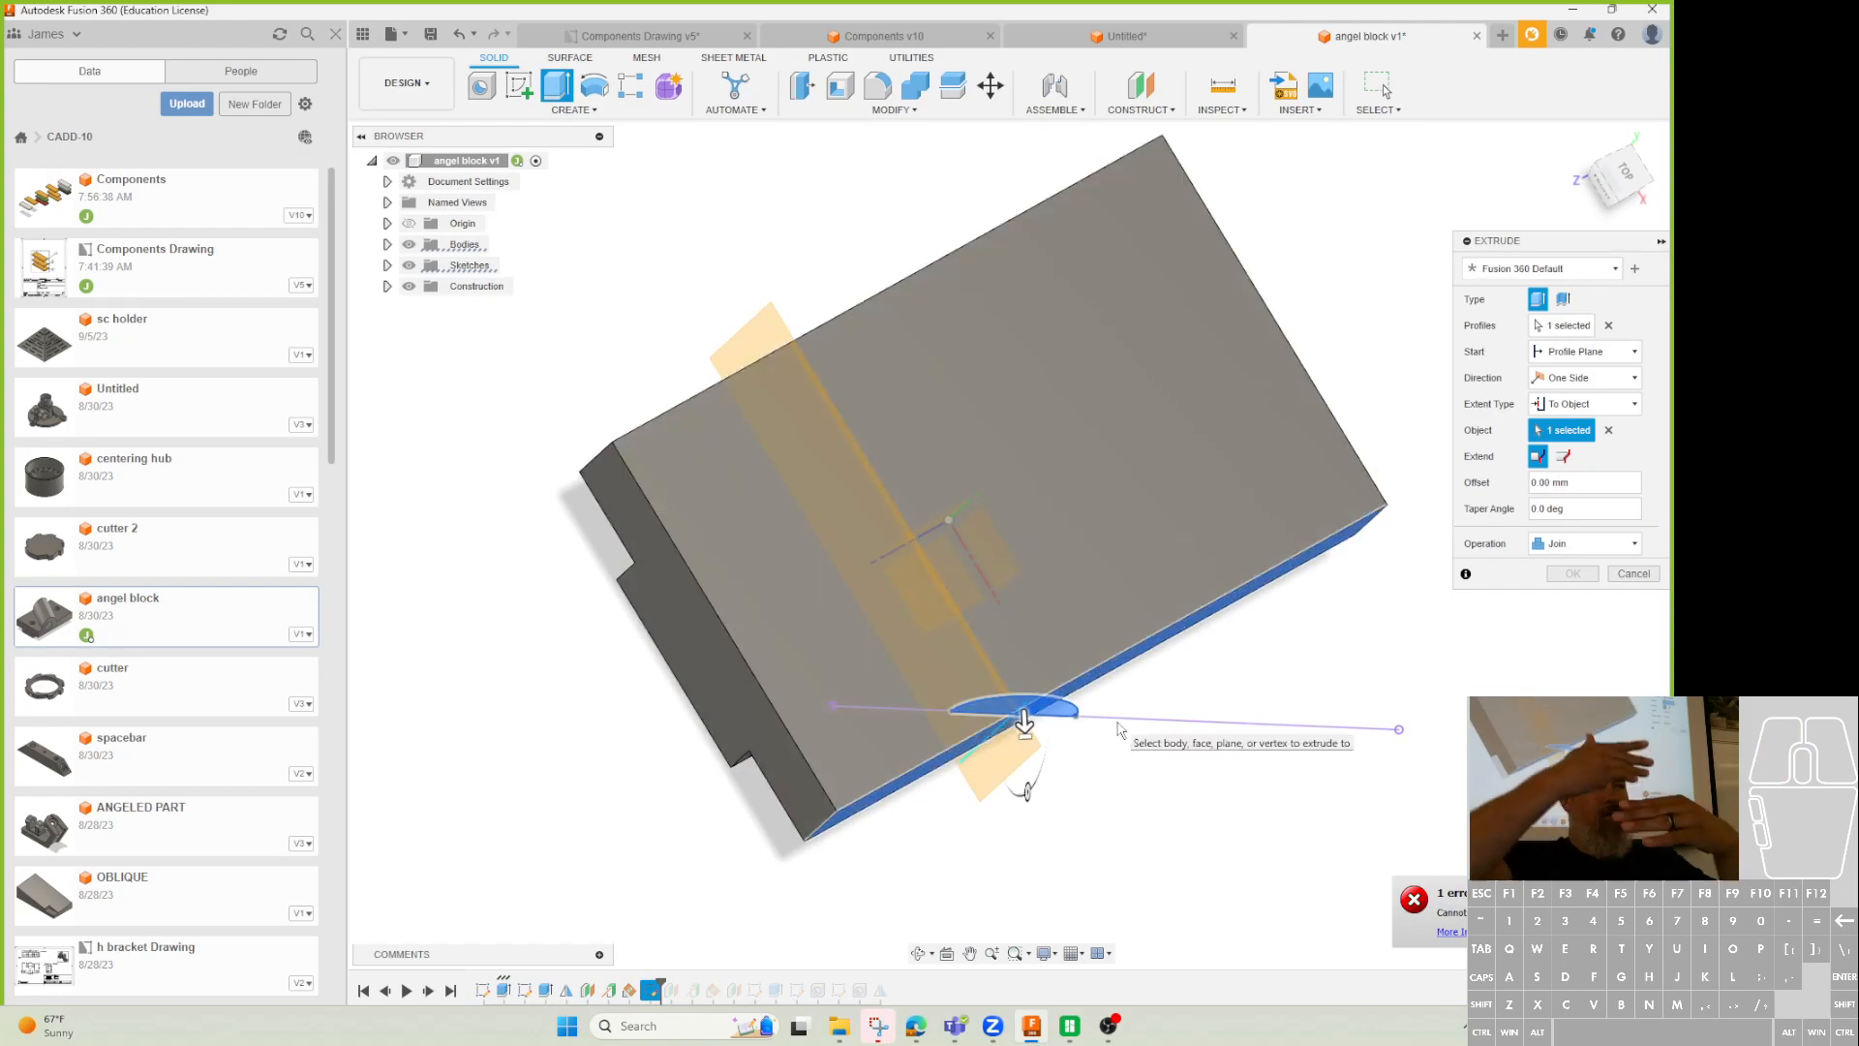
middle_click_drag(1122, 717, 946, 747, "shift")
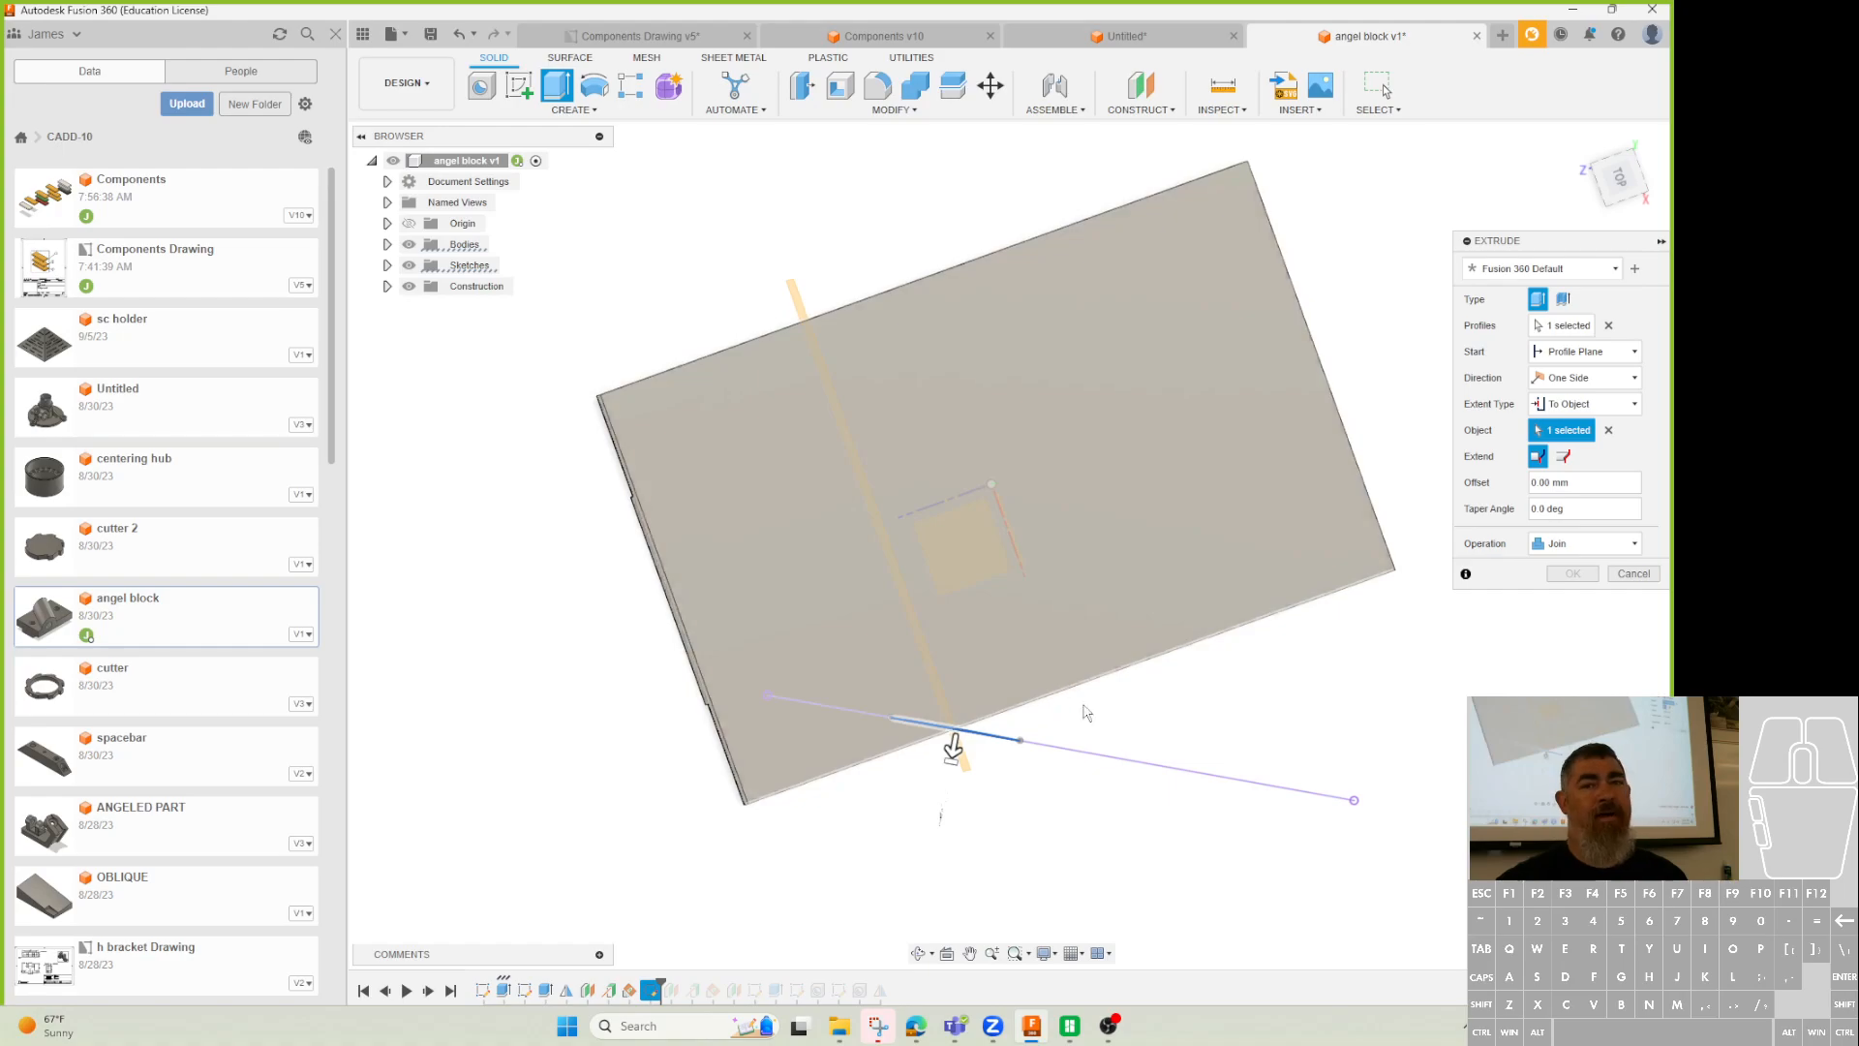
middle_click_drag(1135, 728, 1147, 652, "shift")
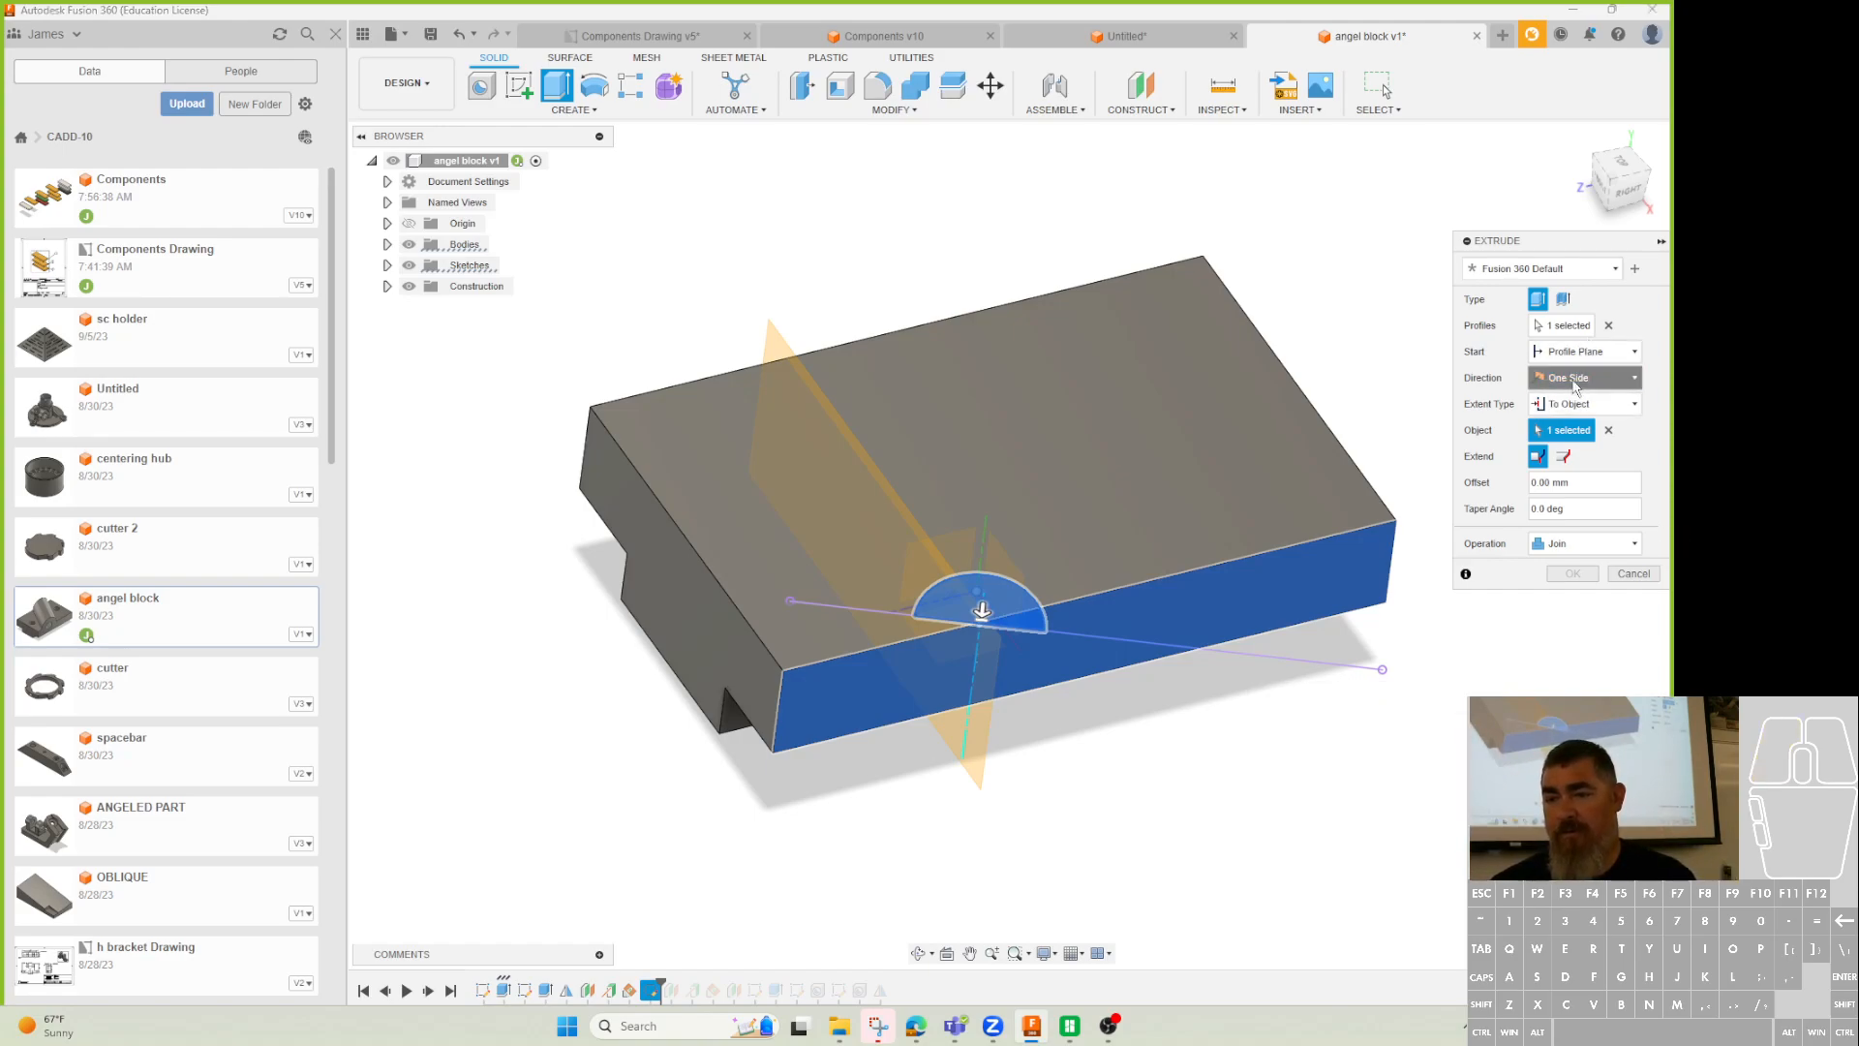
Make the extrusion symmetric at 20 mm, then cancel it.
left_click(1585, 377)
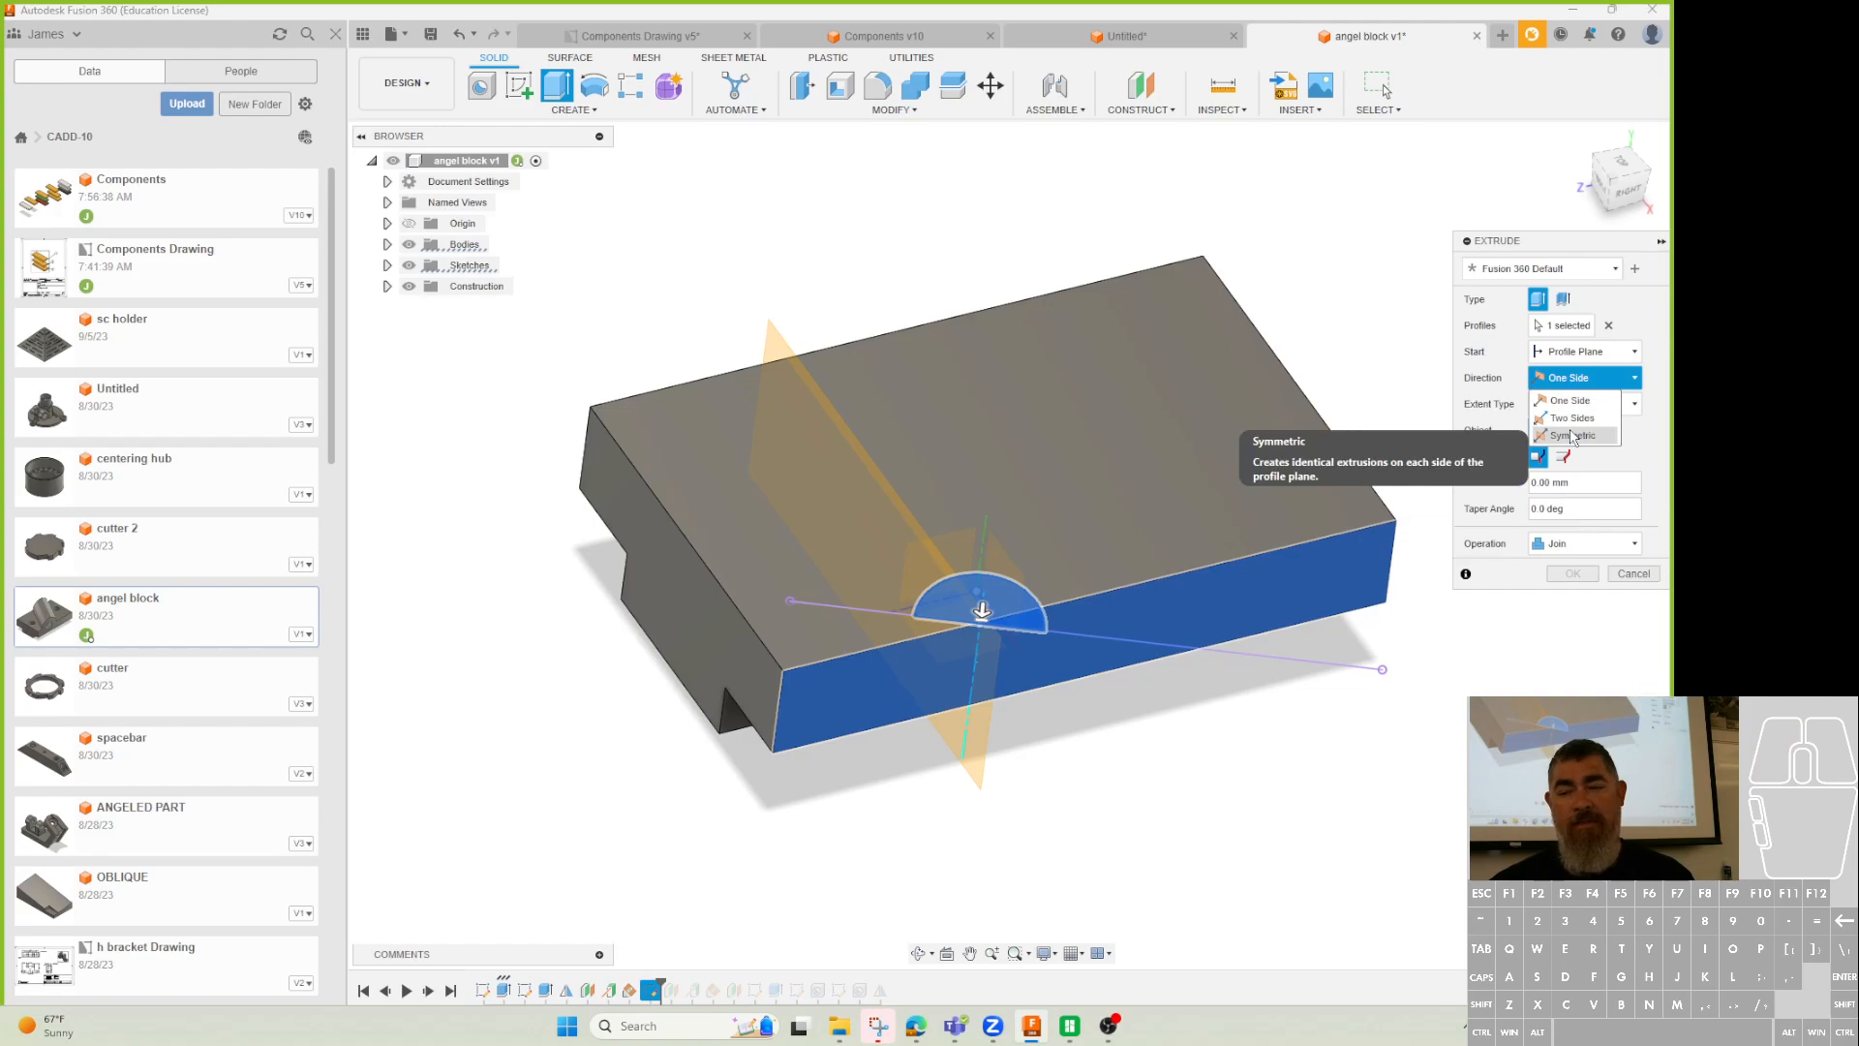
left_click(1574, 436)
left_click_drag(981, 612, 974, 694)
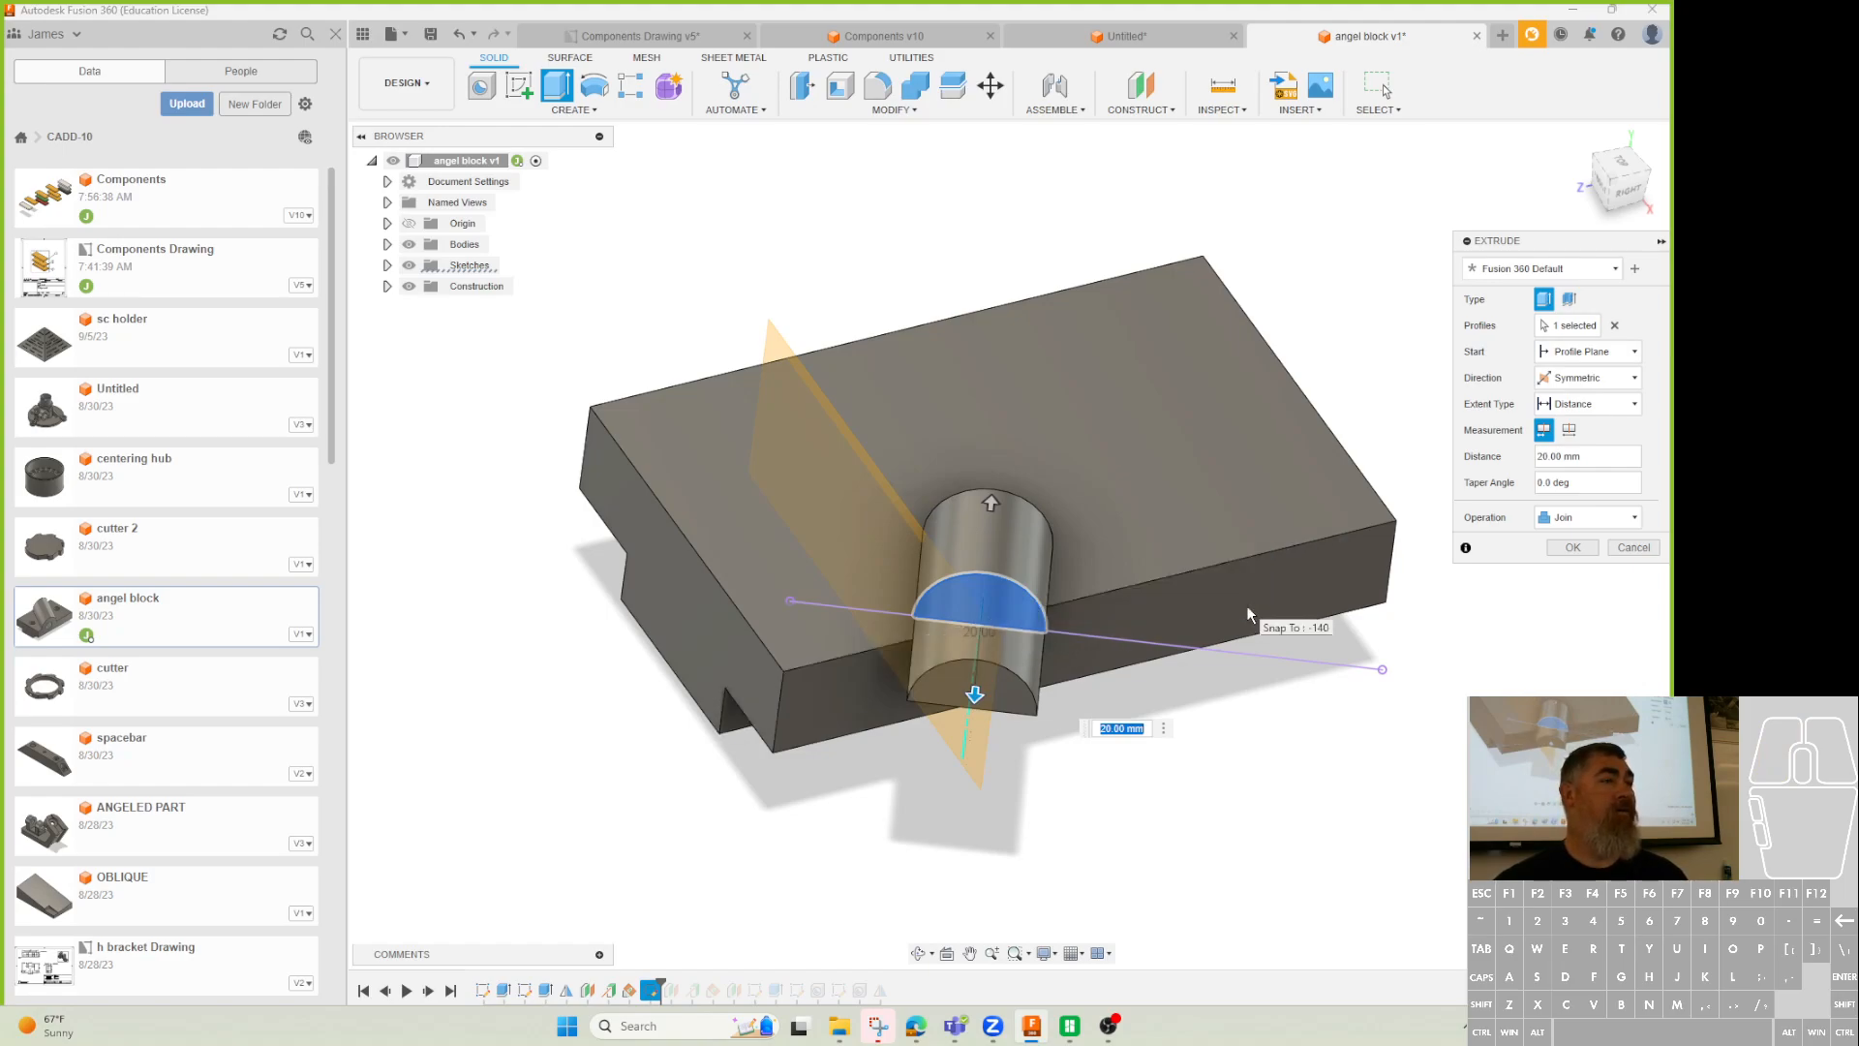
left_click(1638, 547)
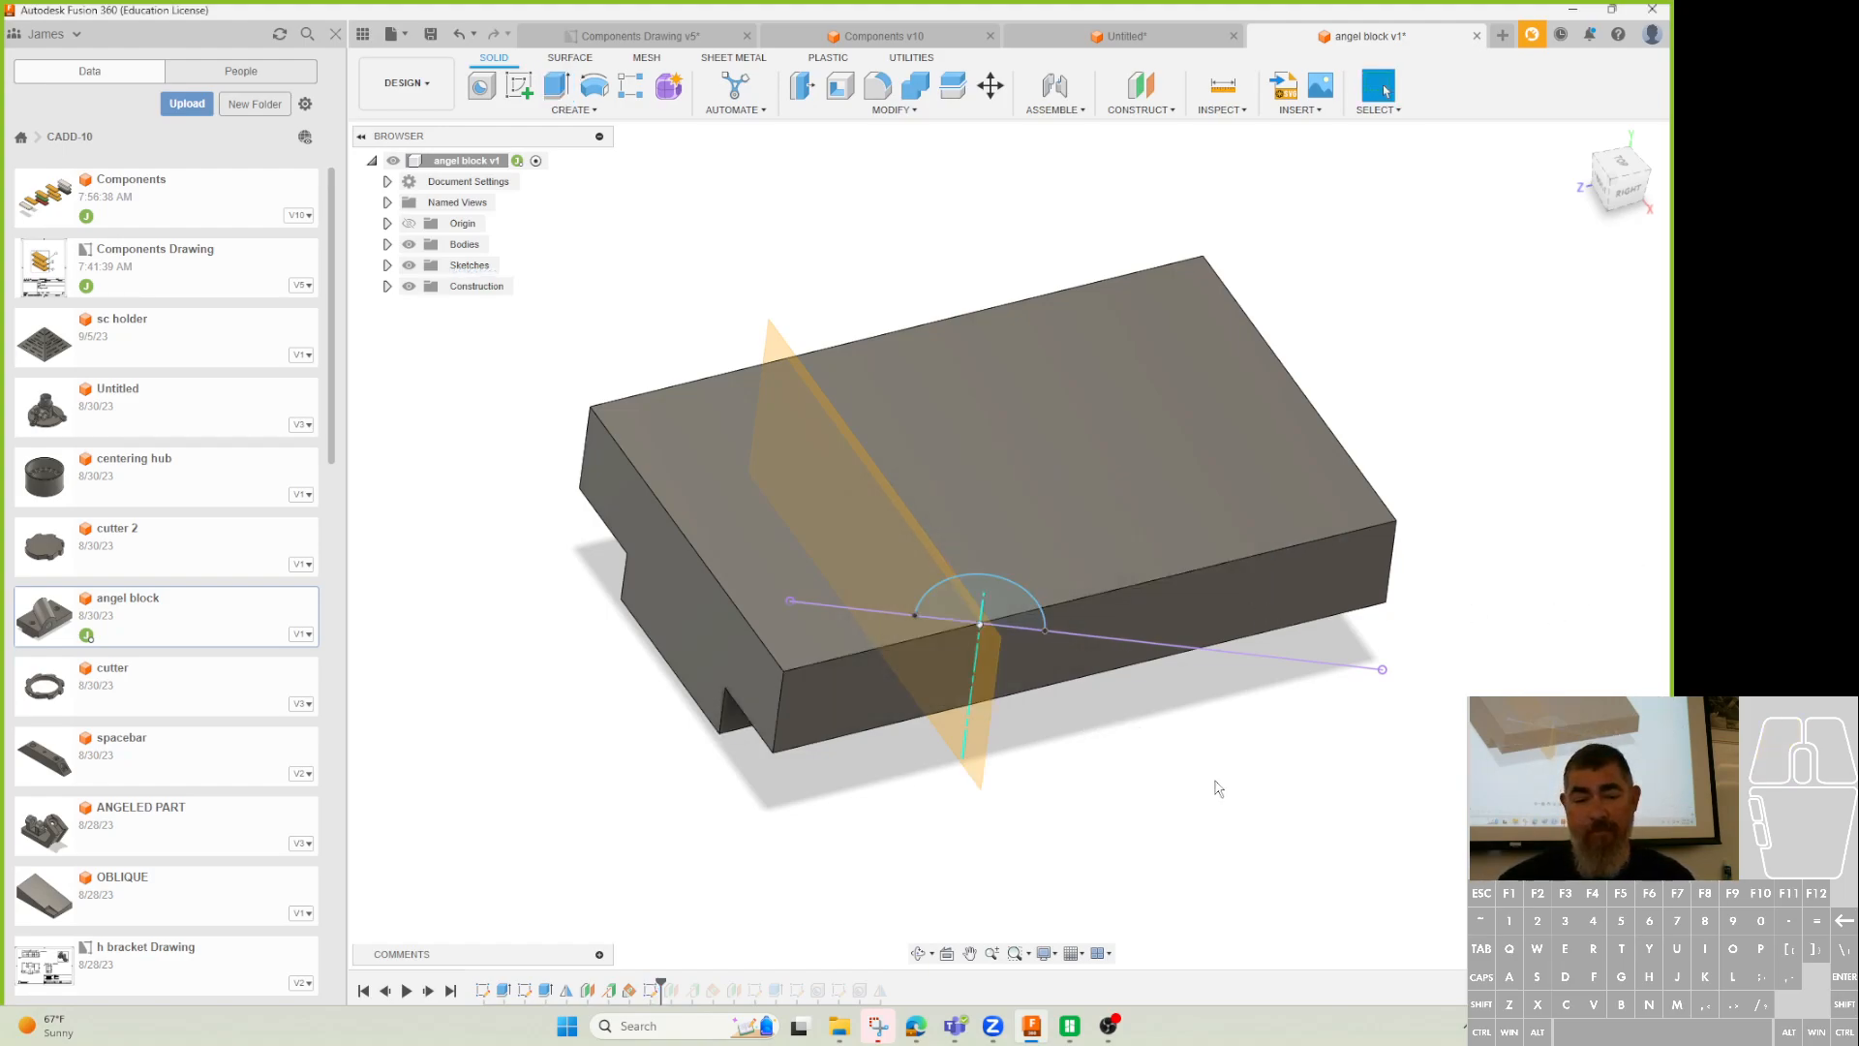
Undo the half-round sketch and add a construction plane offset 40 mm.
key("ctrl+z")
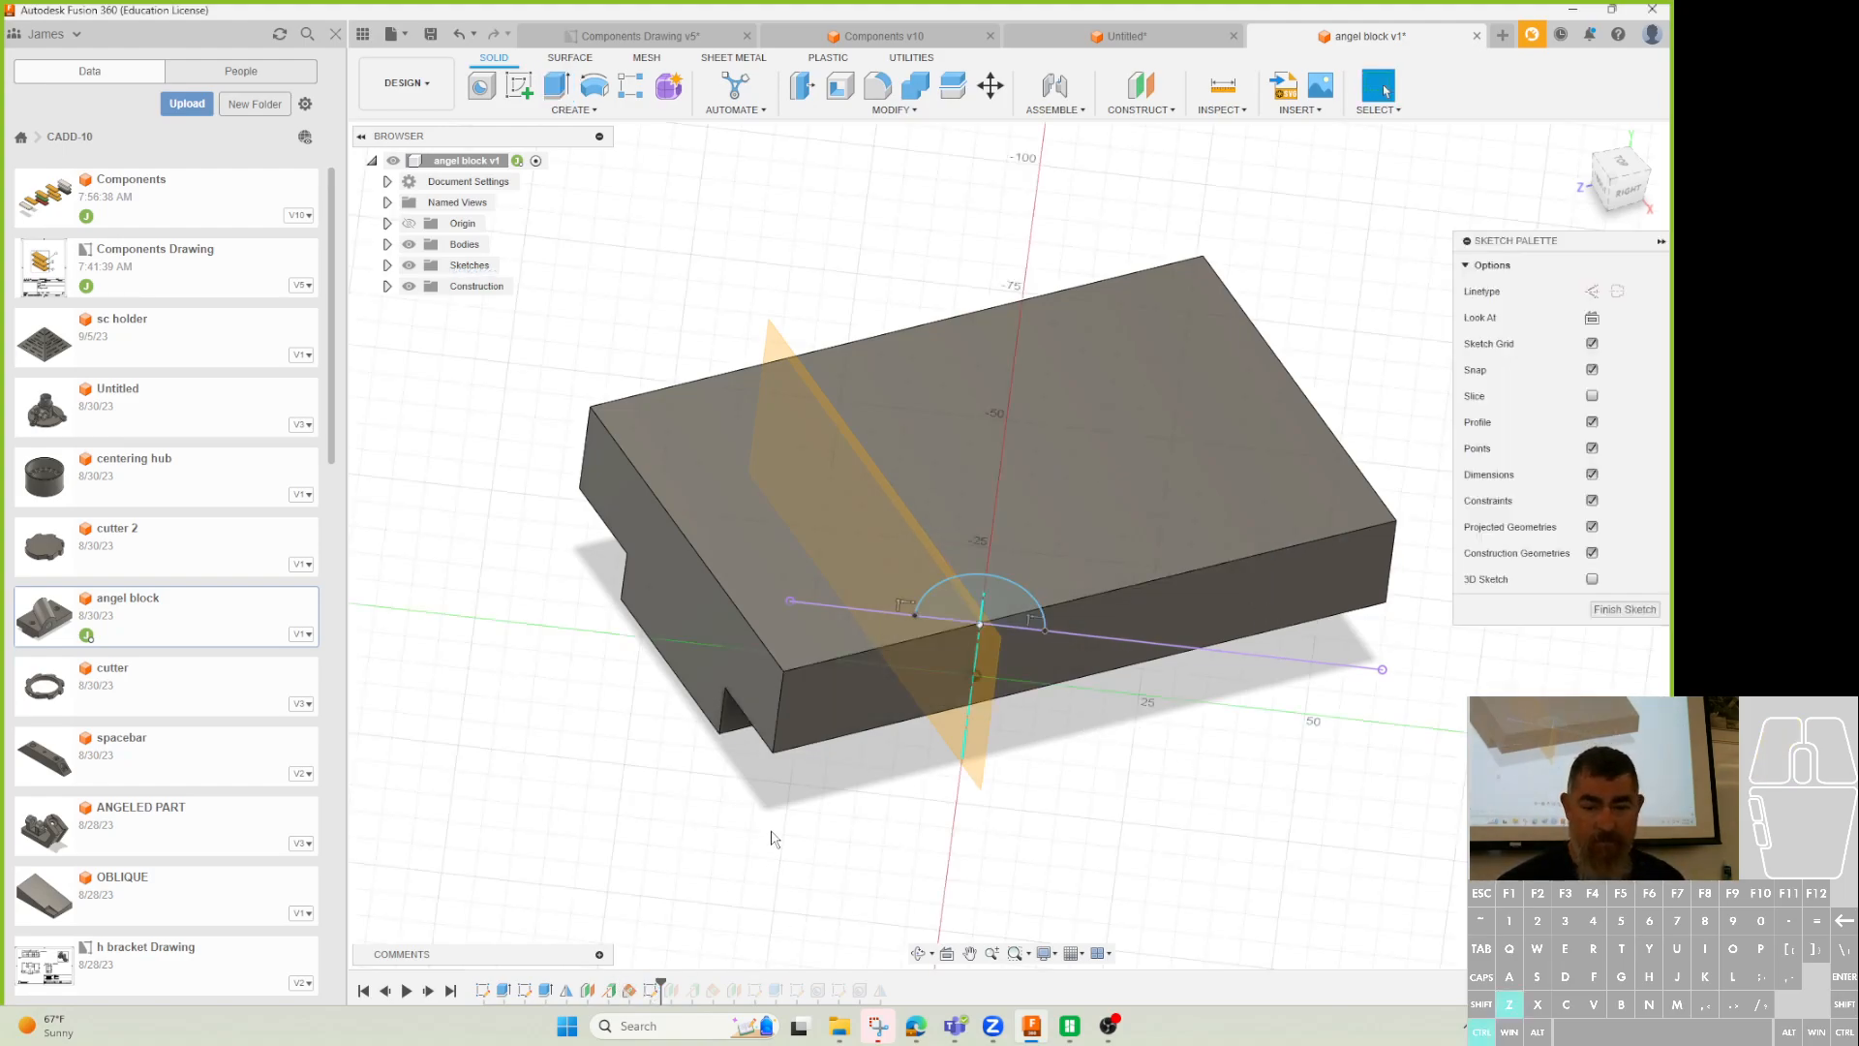
key("ctrl+z")
key("ctrl+z")
key("ctrl+z")
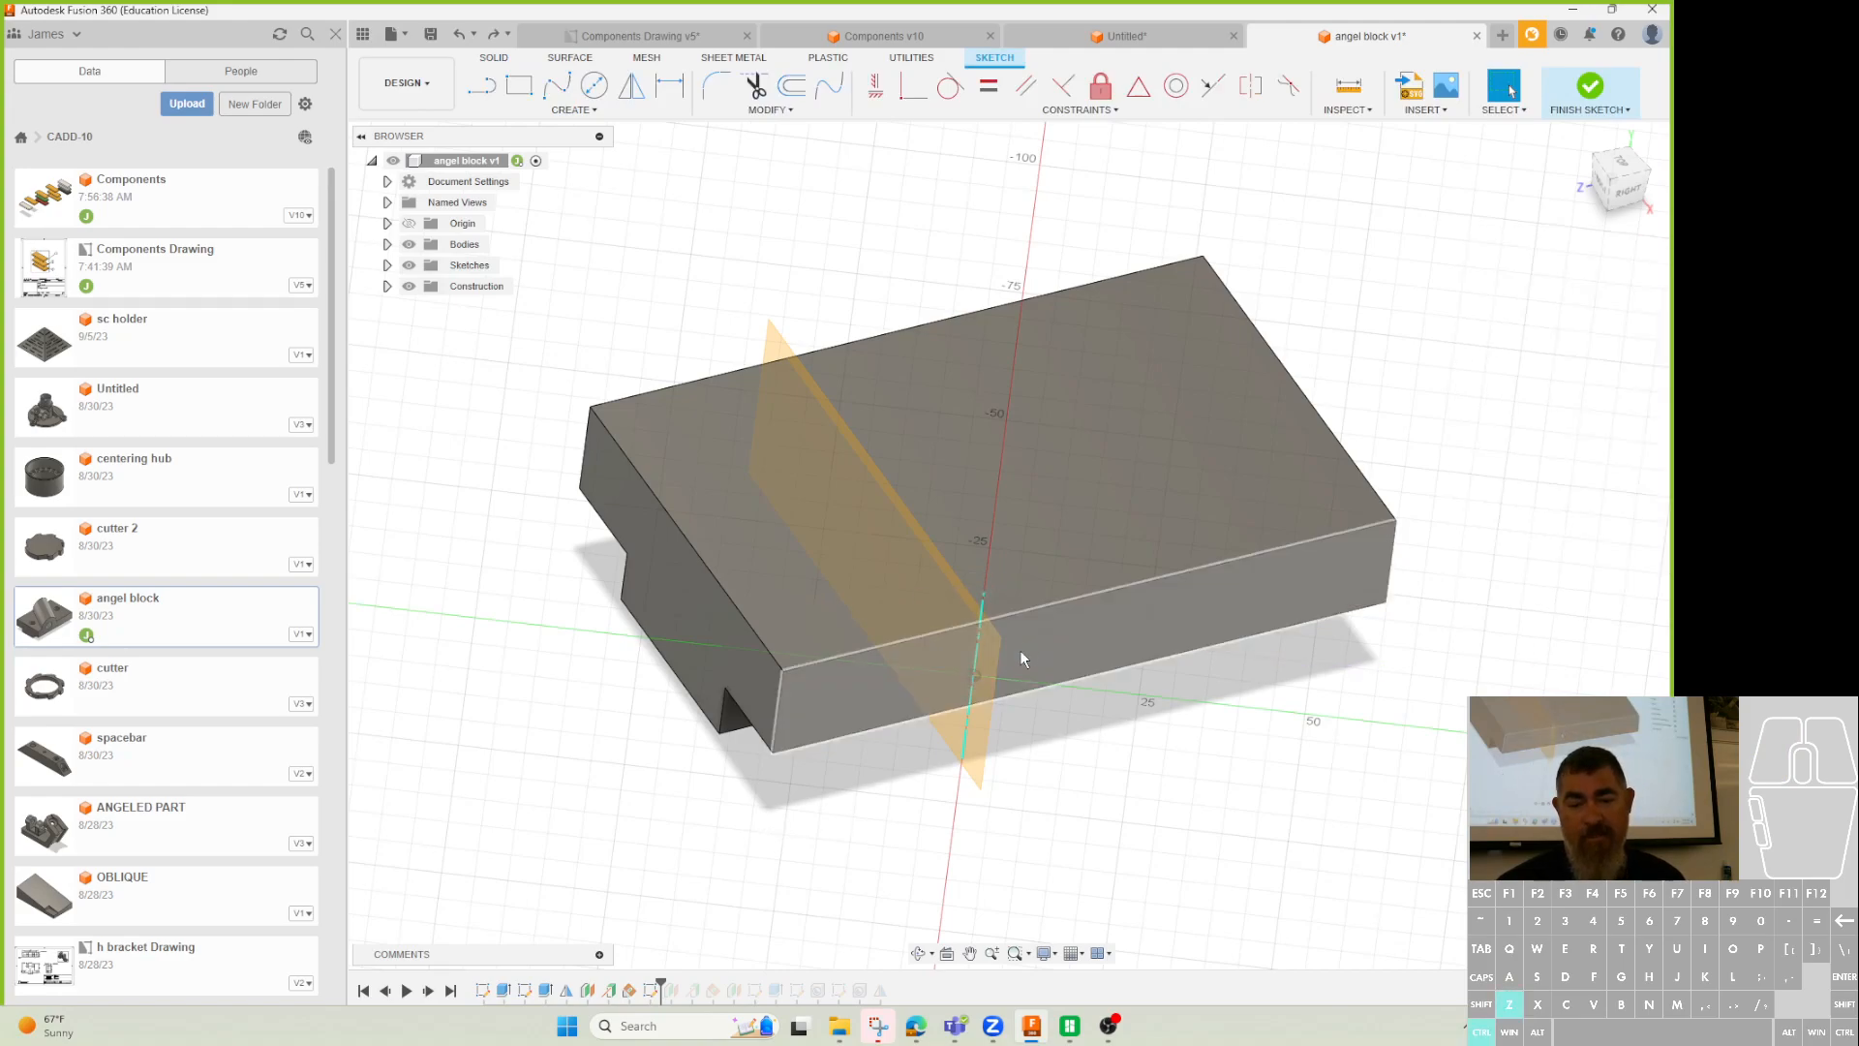
left_click(1141, 85)
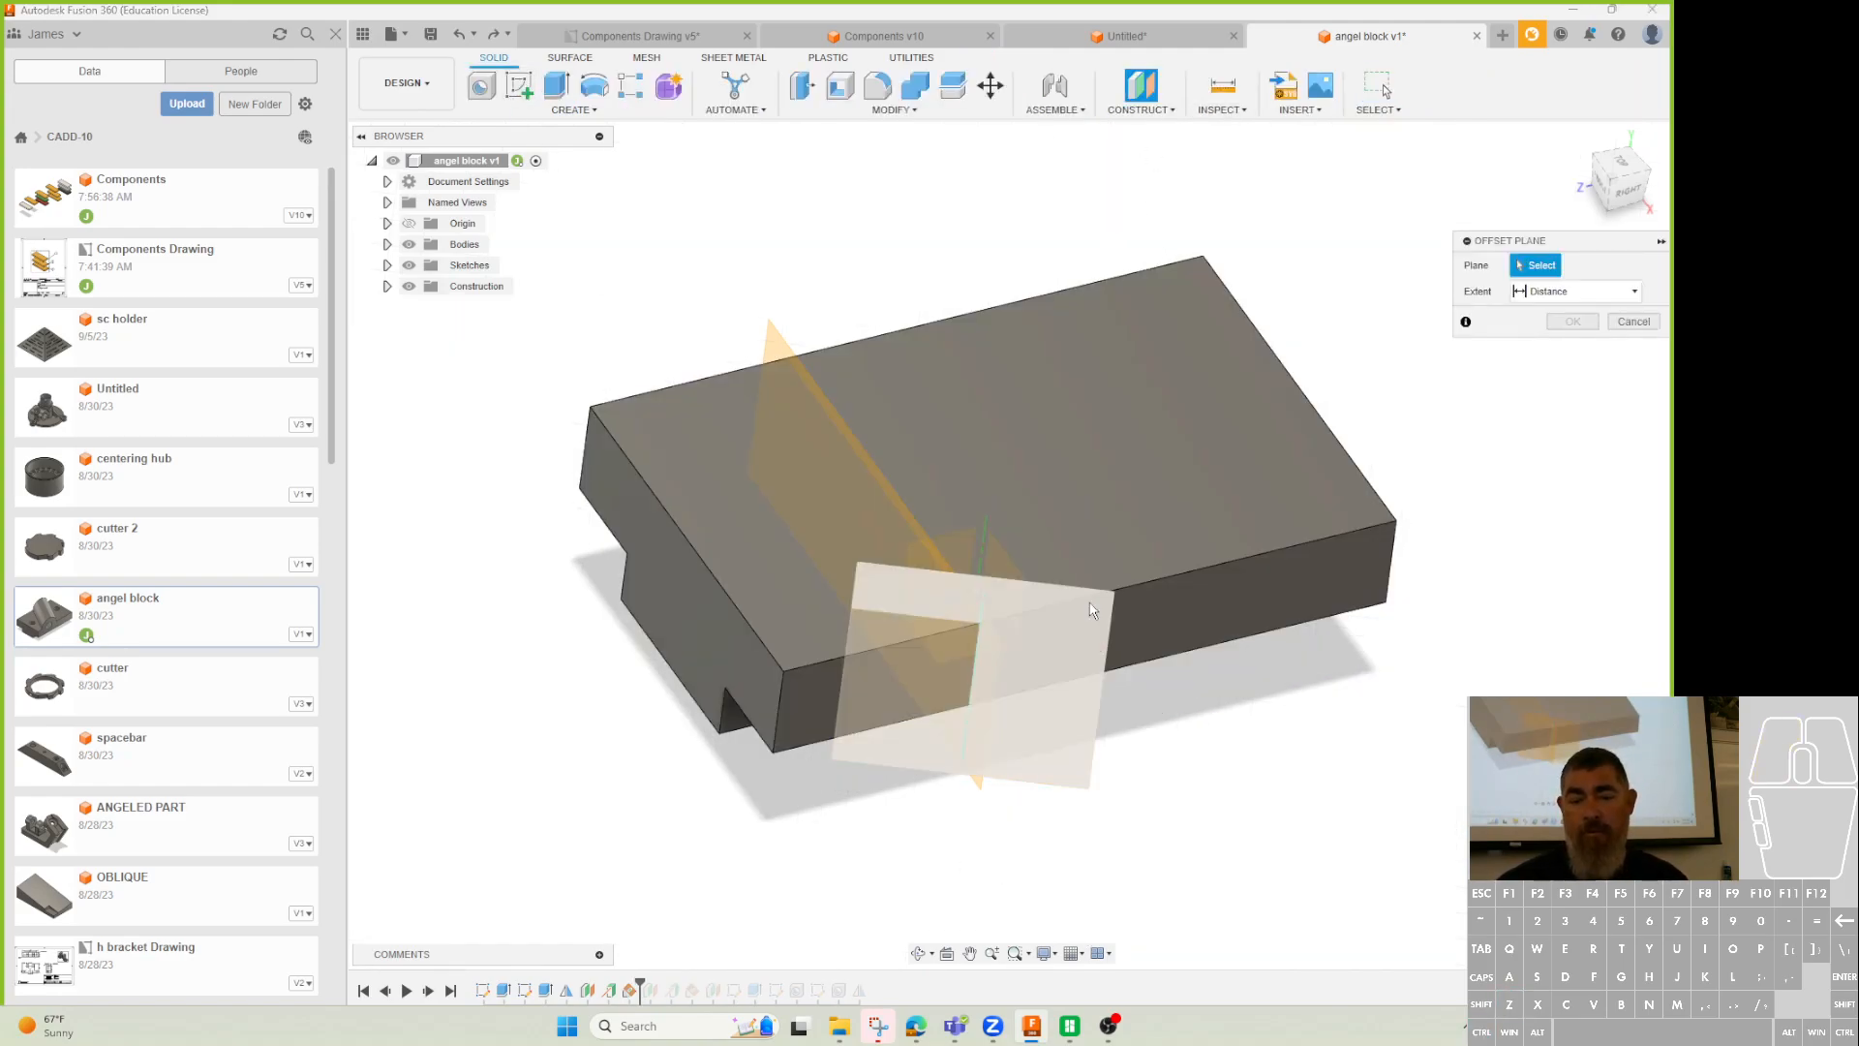
left_click(1085, 719)
left_click_drag(1086, 685, 1070, 858)
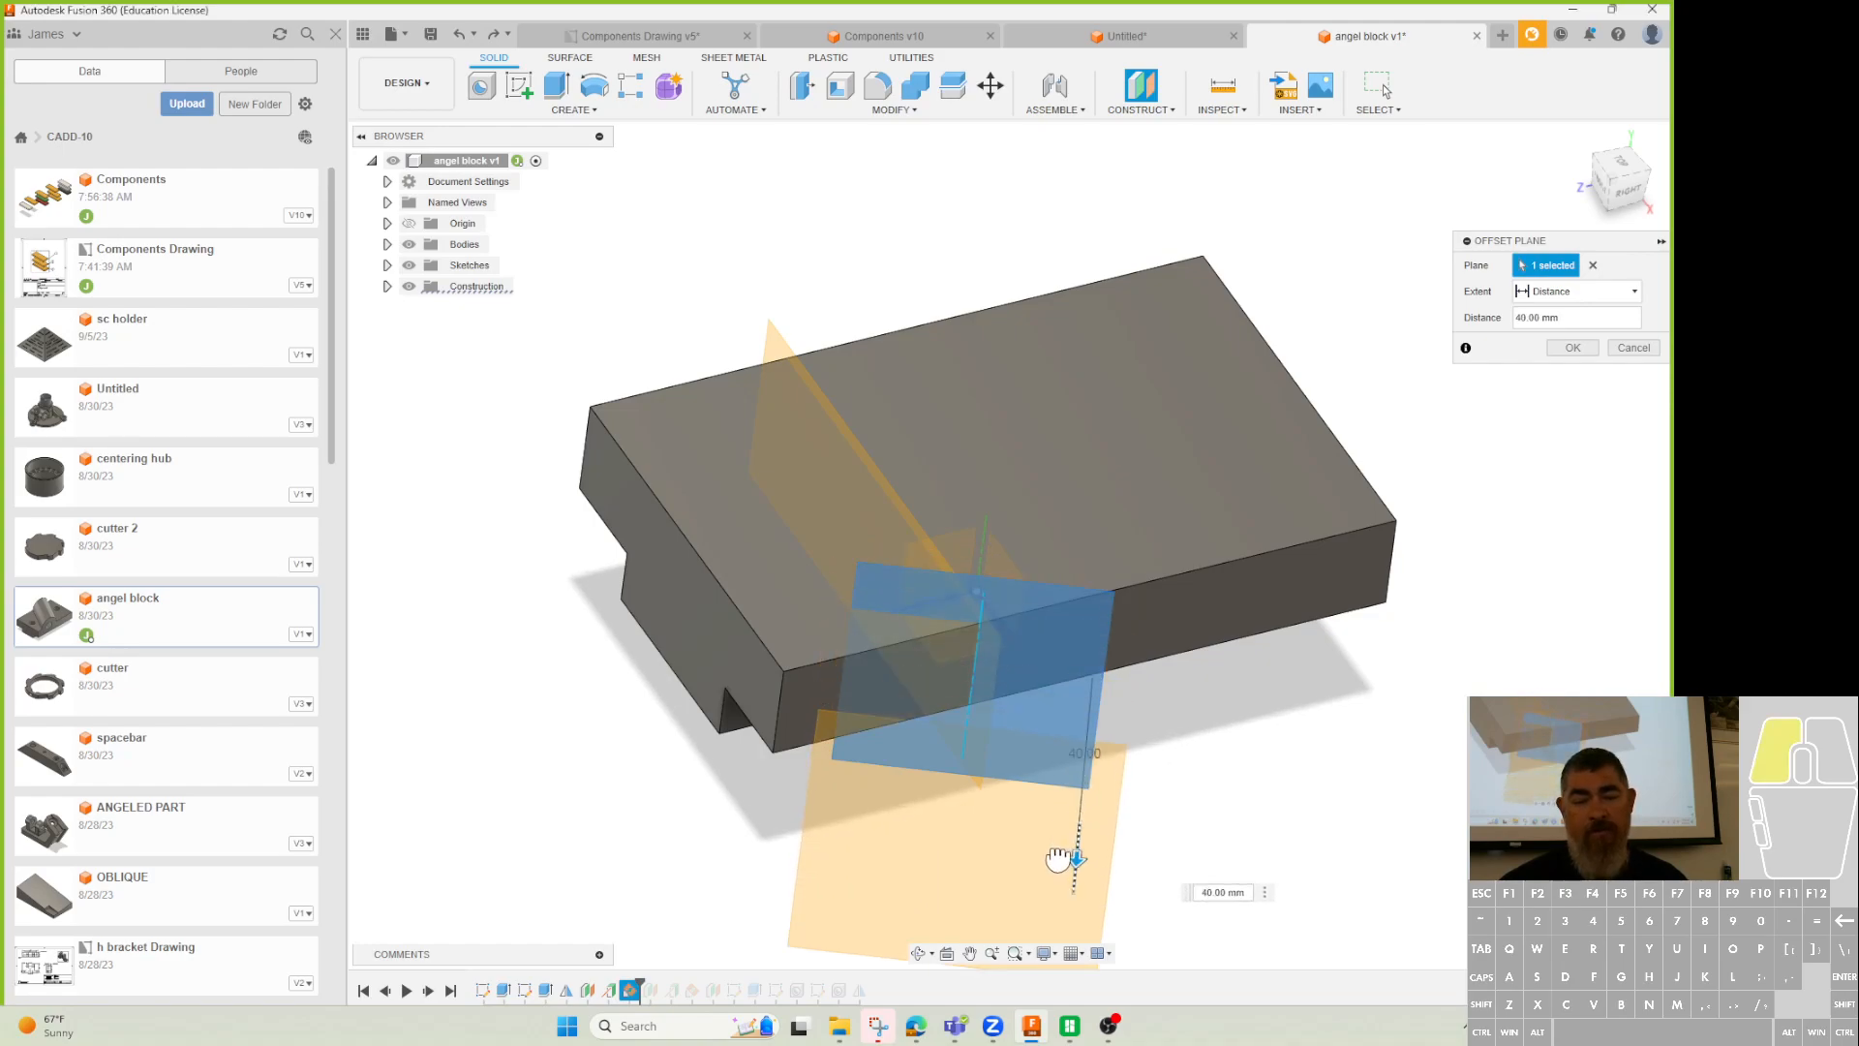
left_click(1572, 348)
scroll(1133, 697, "down", 3)
mouse_move(1338, 697)
middle_mouse_down("shift")
mouse_move(1297, 816)
mouse_move(1336, 581)
middle_mouse_up("shift")
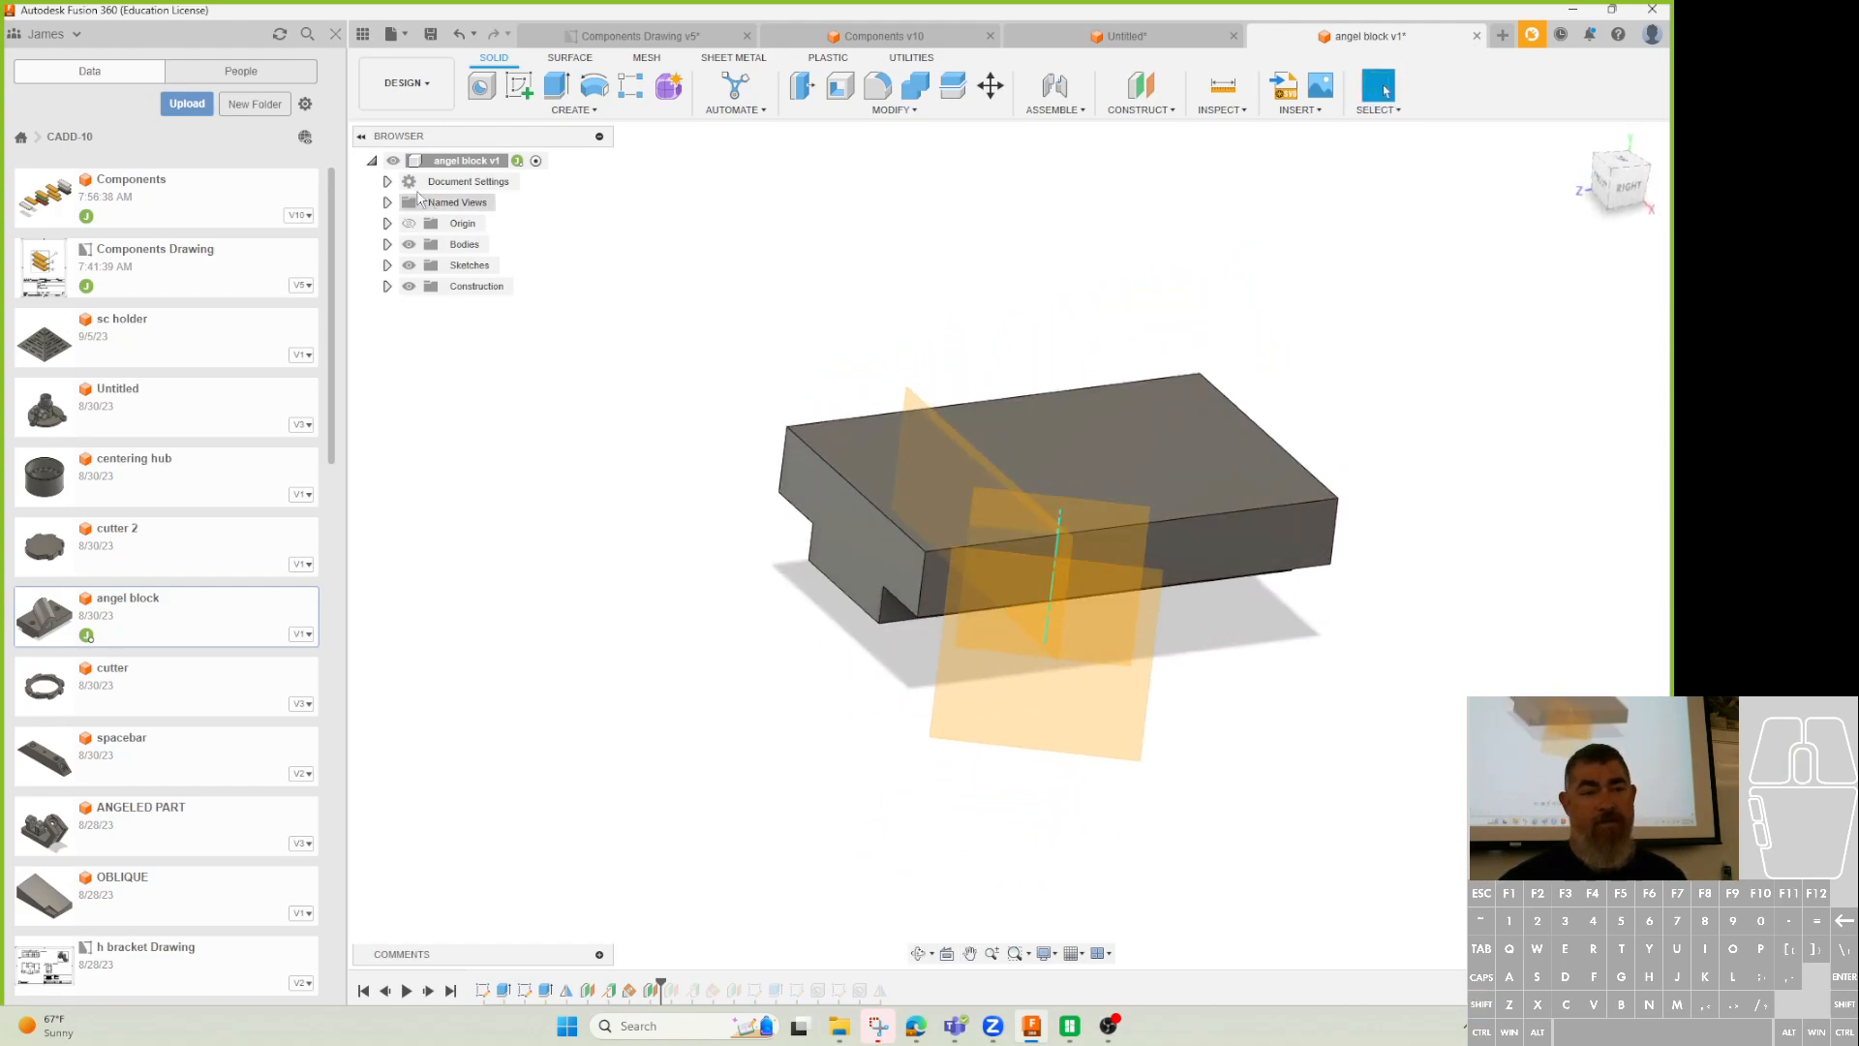
Start a new sketch on the 40 mm offset plane.
left_click(521, 89)
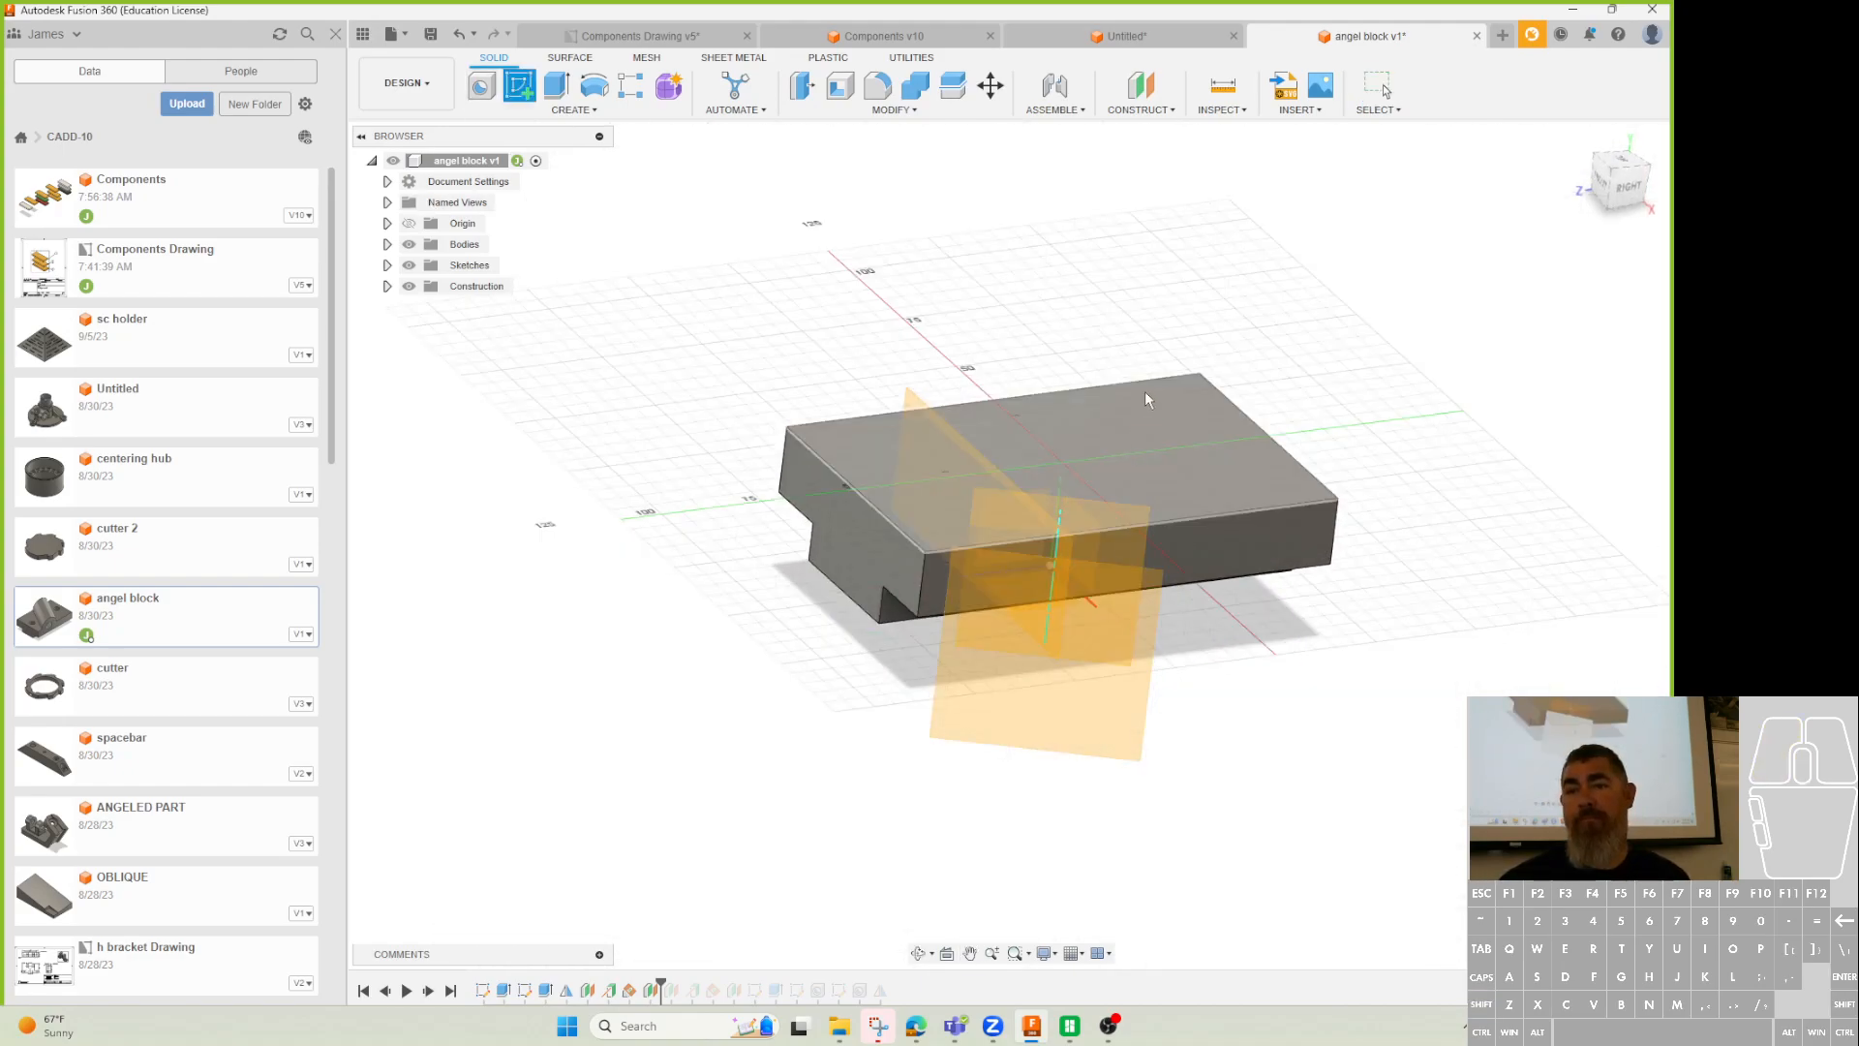
key("Escape")
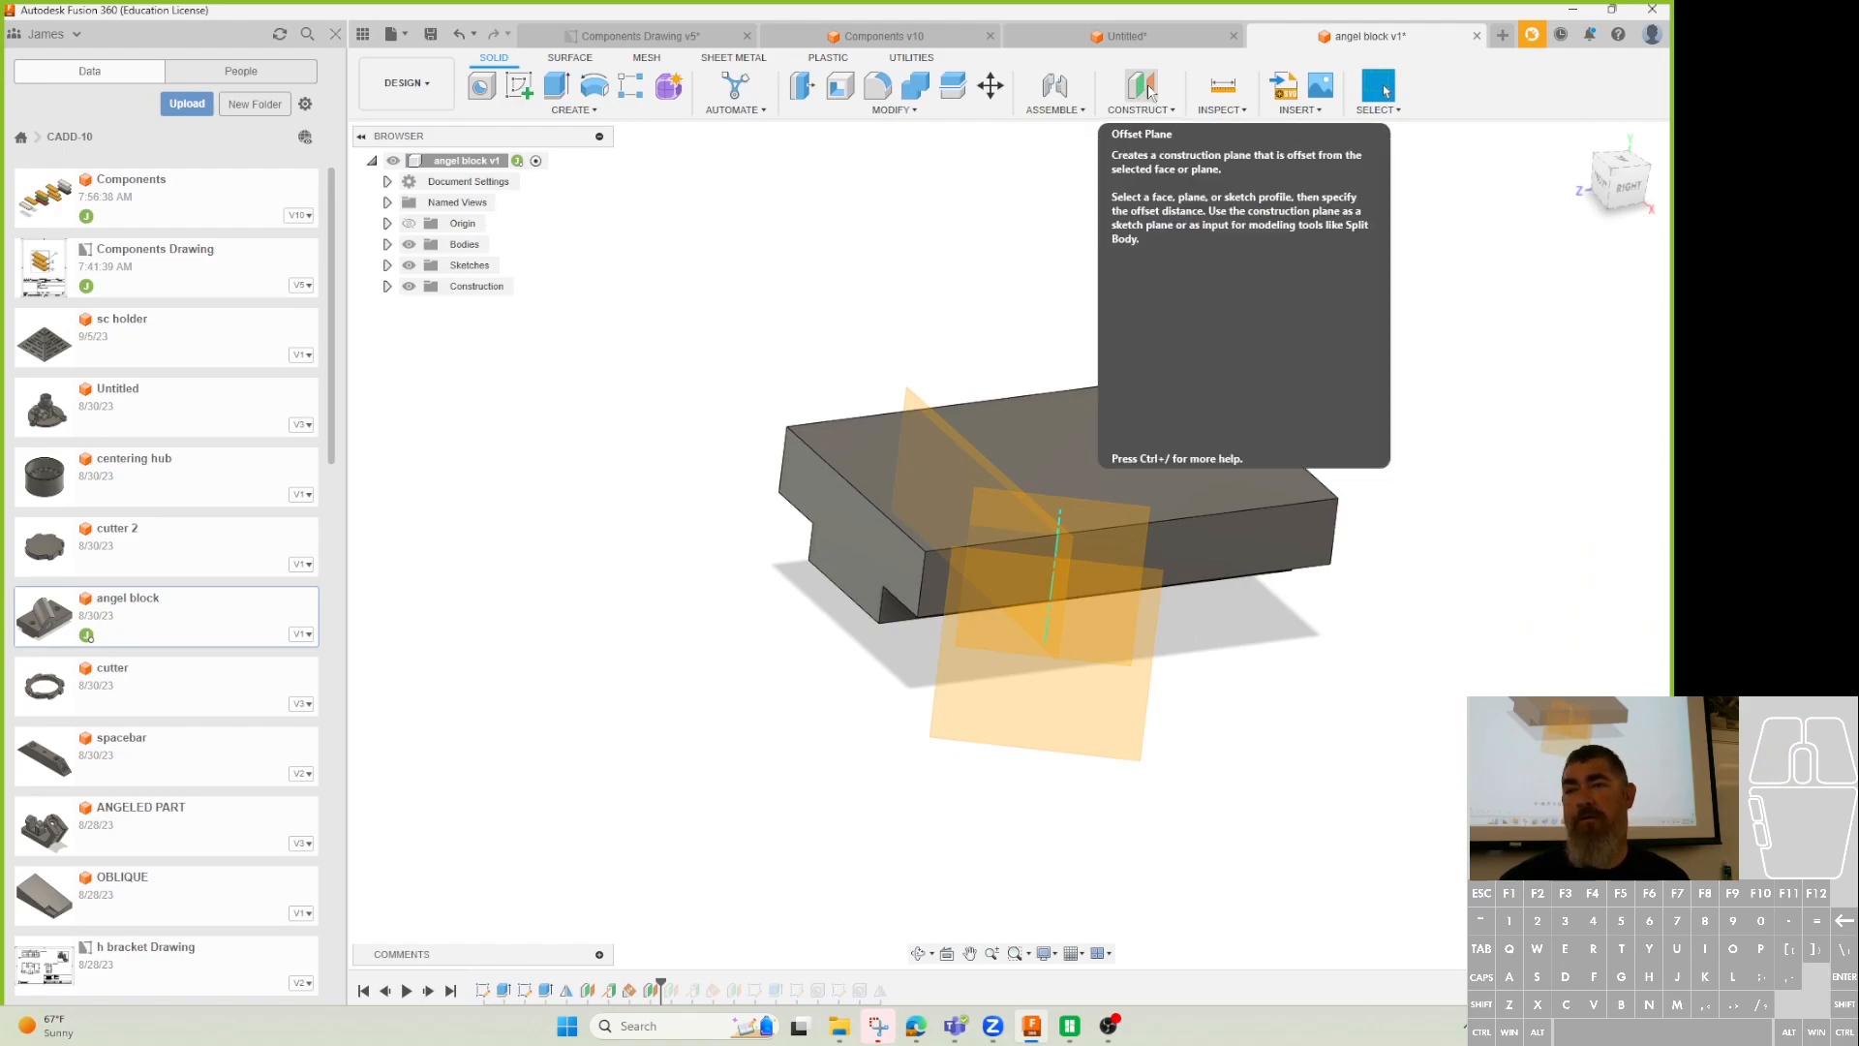
left_click(513, 84)
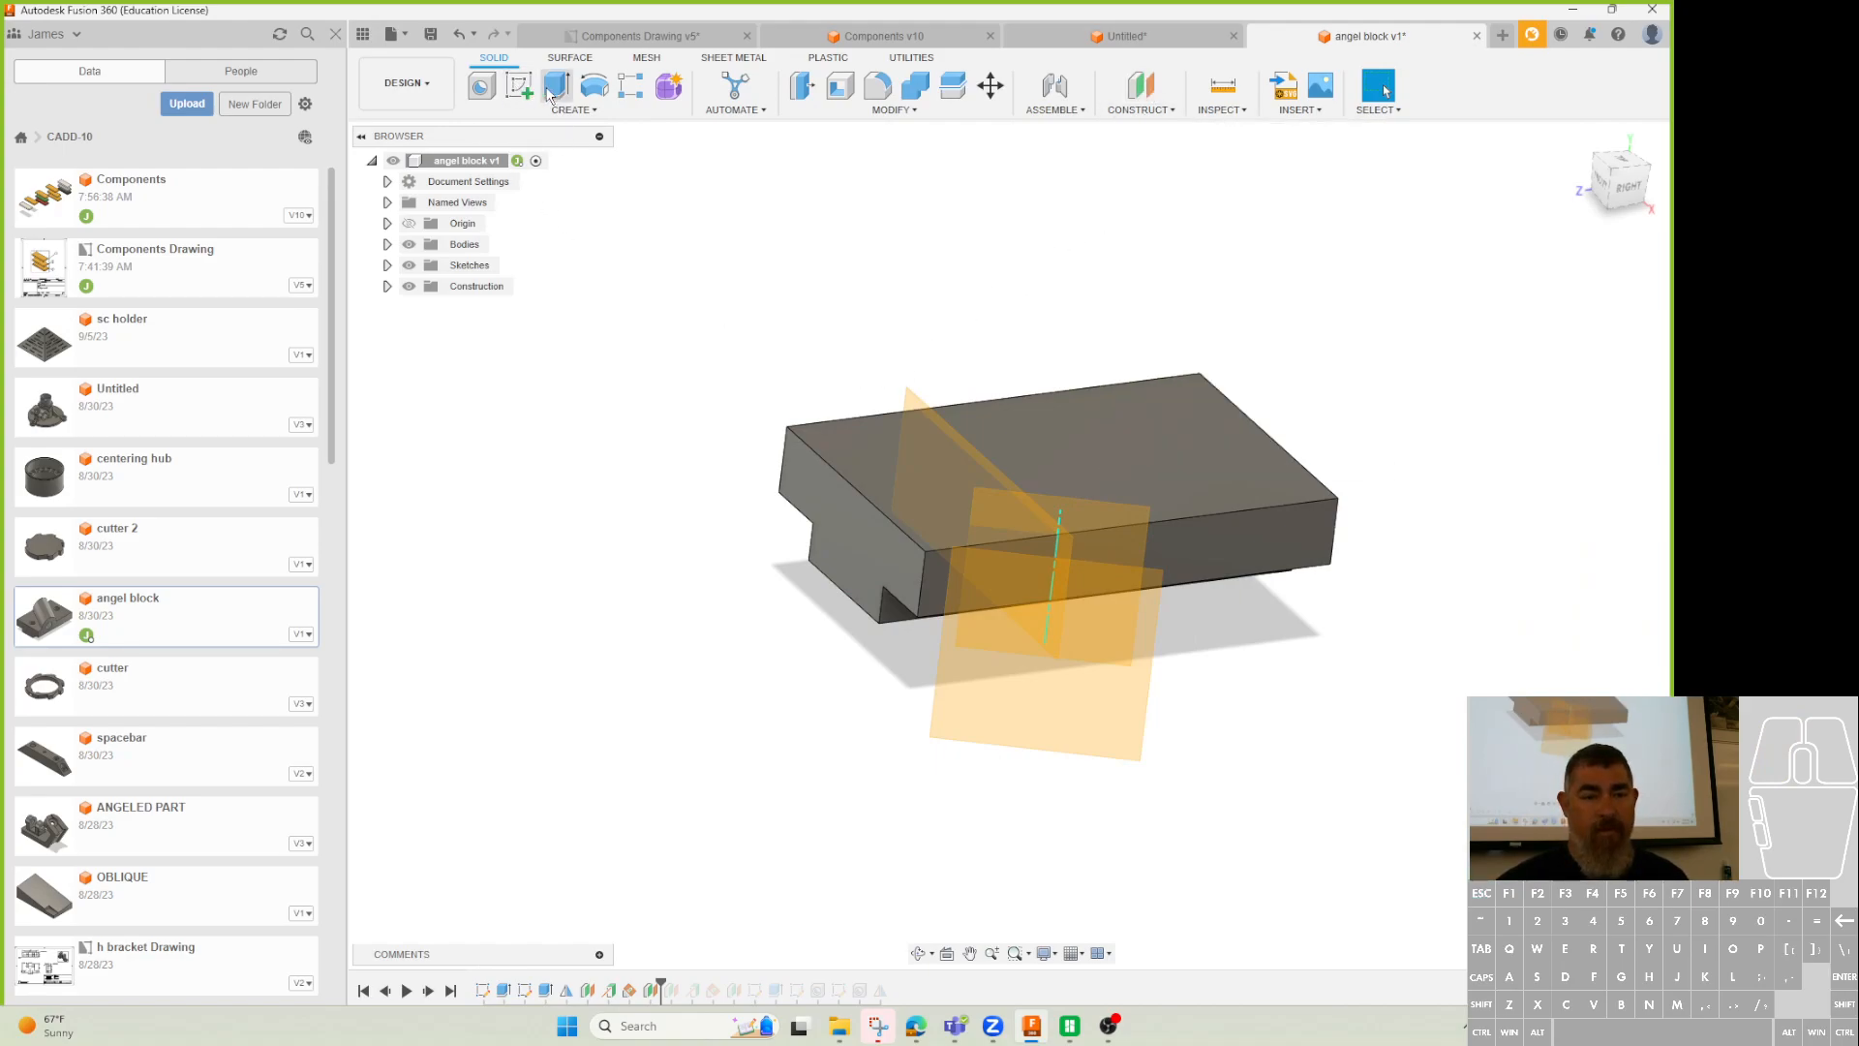
left_click(1017, 705)
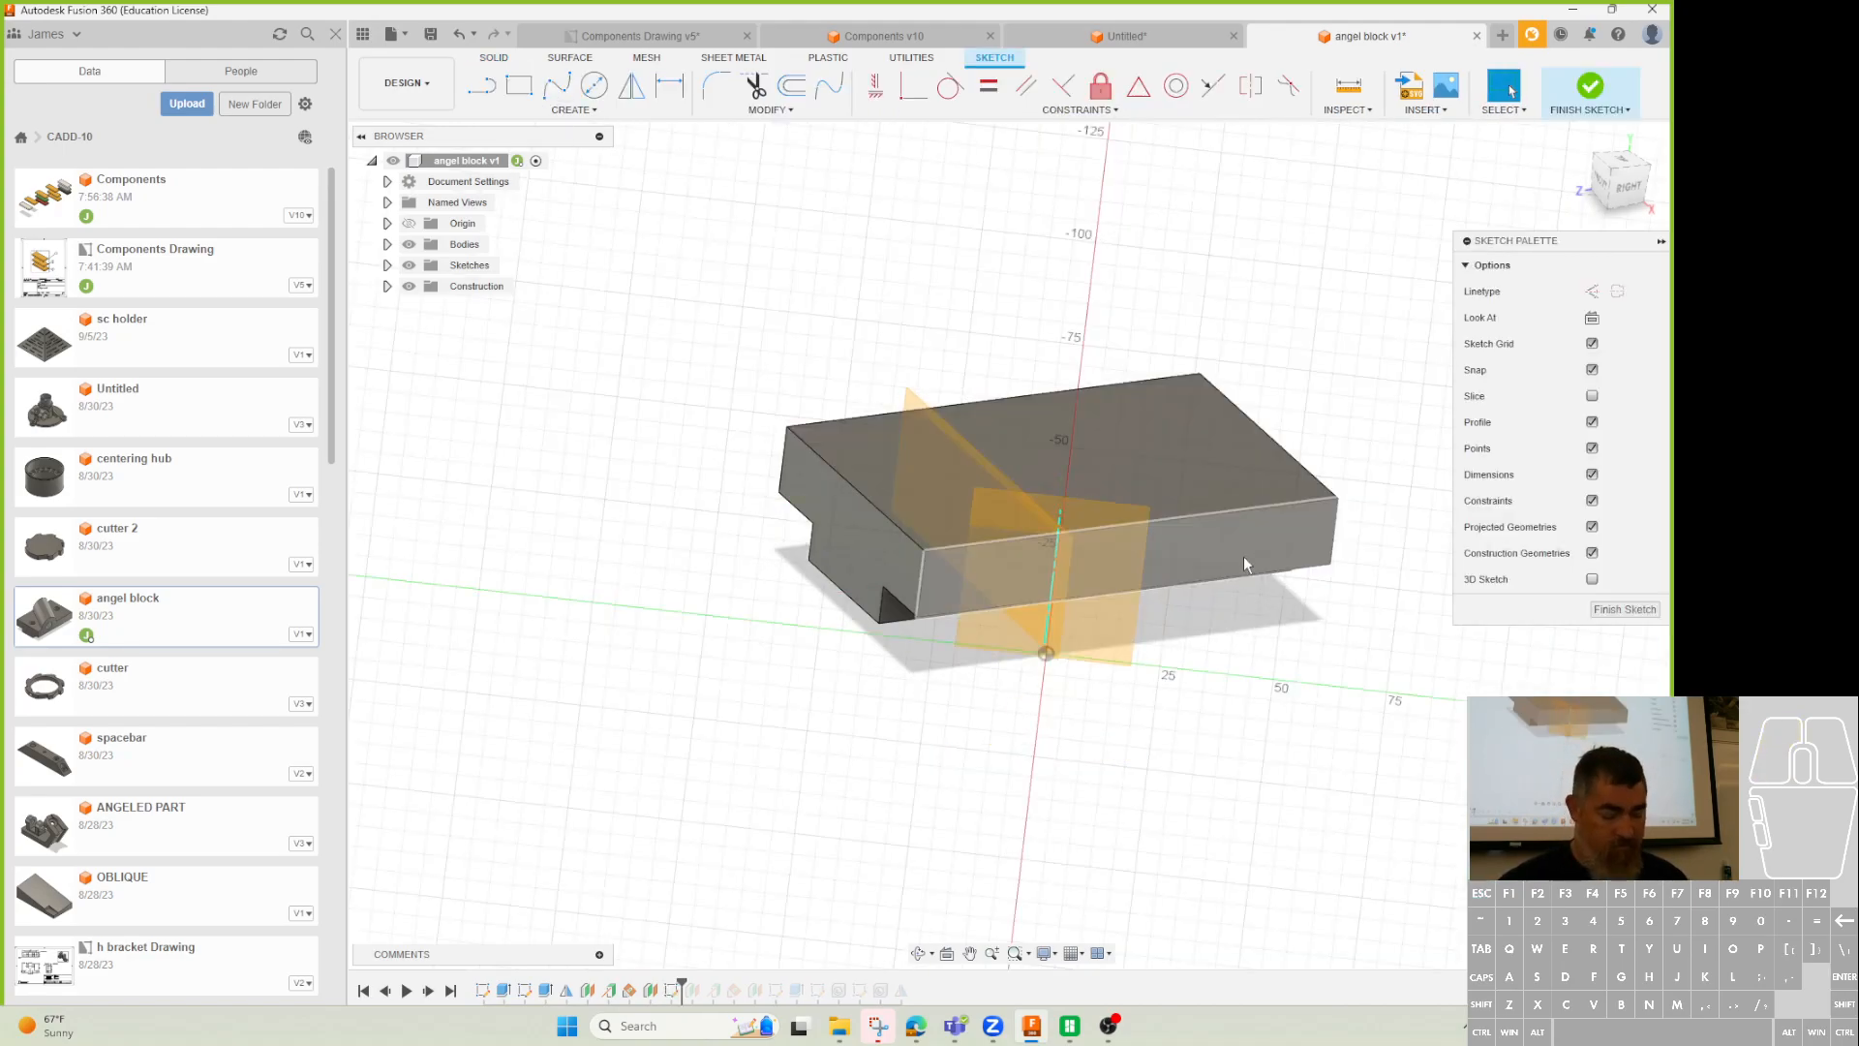
Project the top front edge and draw a circle centred on its midpoint.
key("p")
left_click(1258, 509)
left_click(1352, 349)
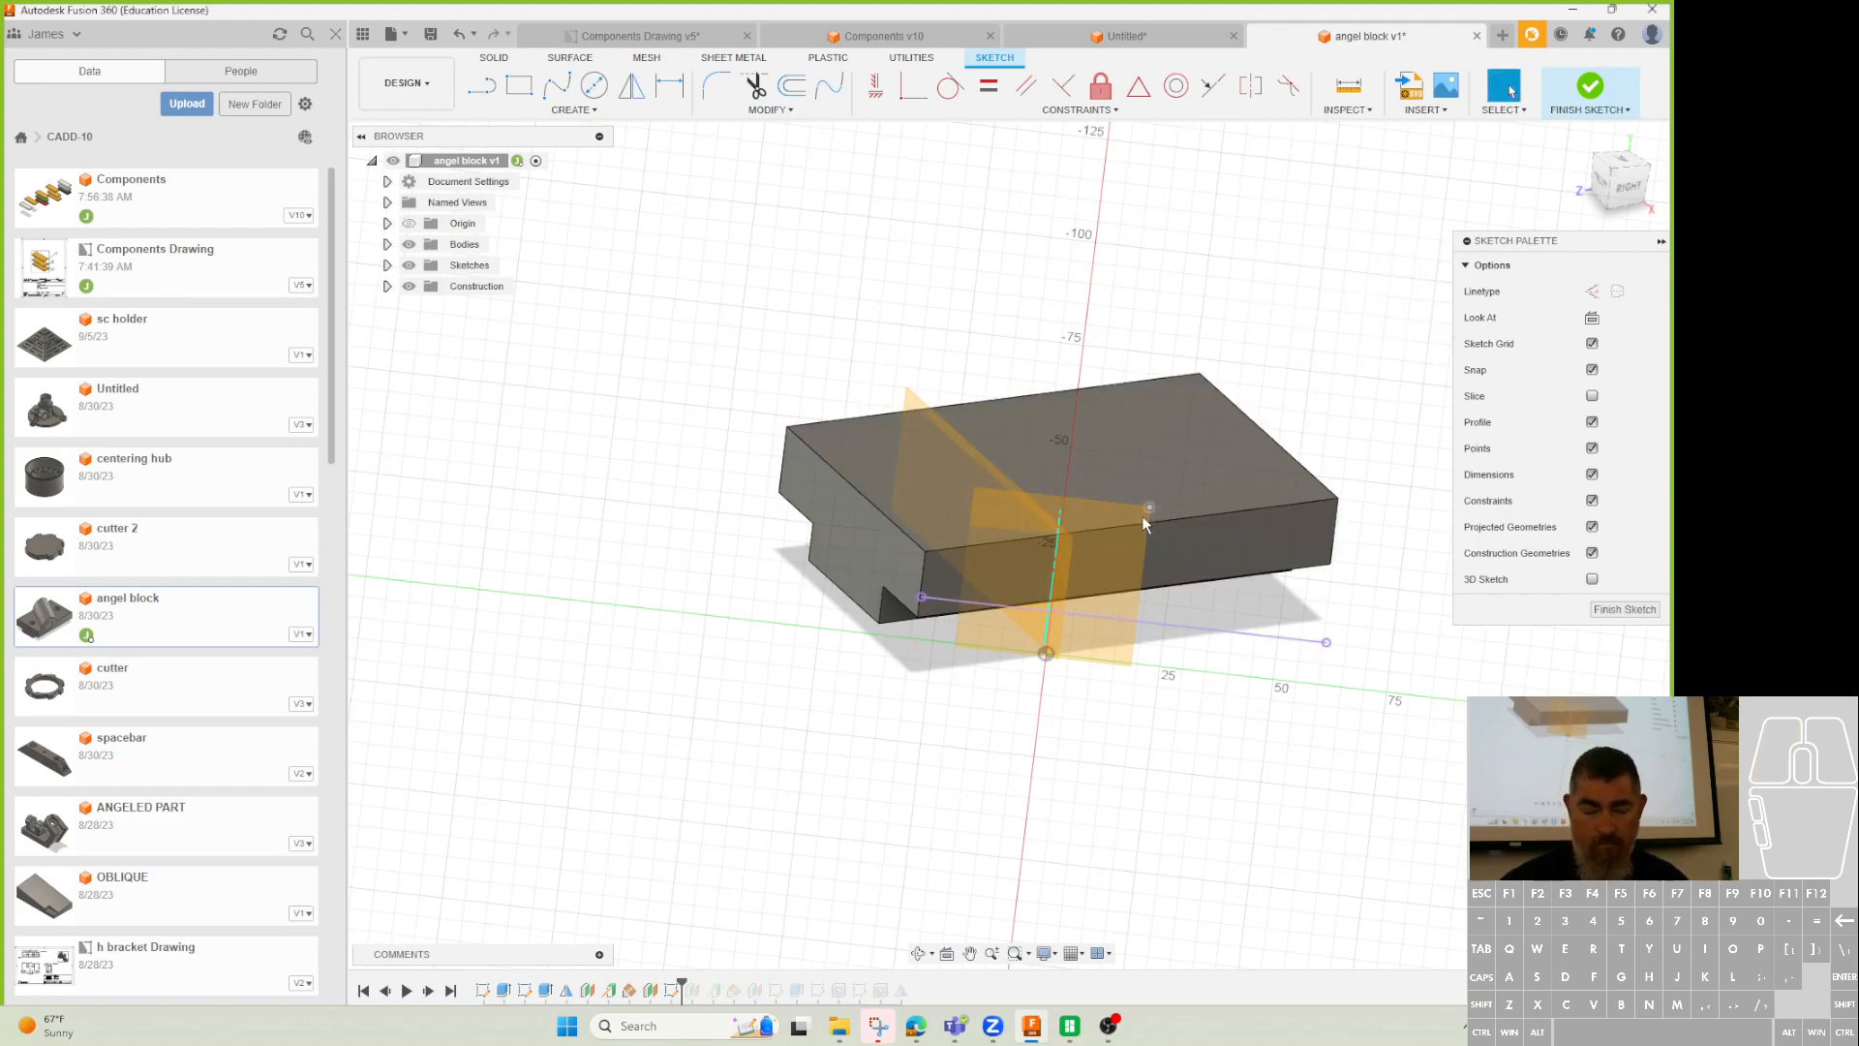
key("c")
left_click(1051, 611)
left_click(1088, 643)
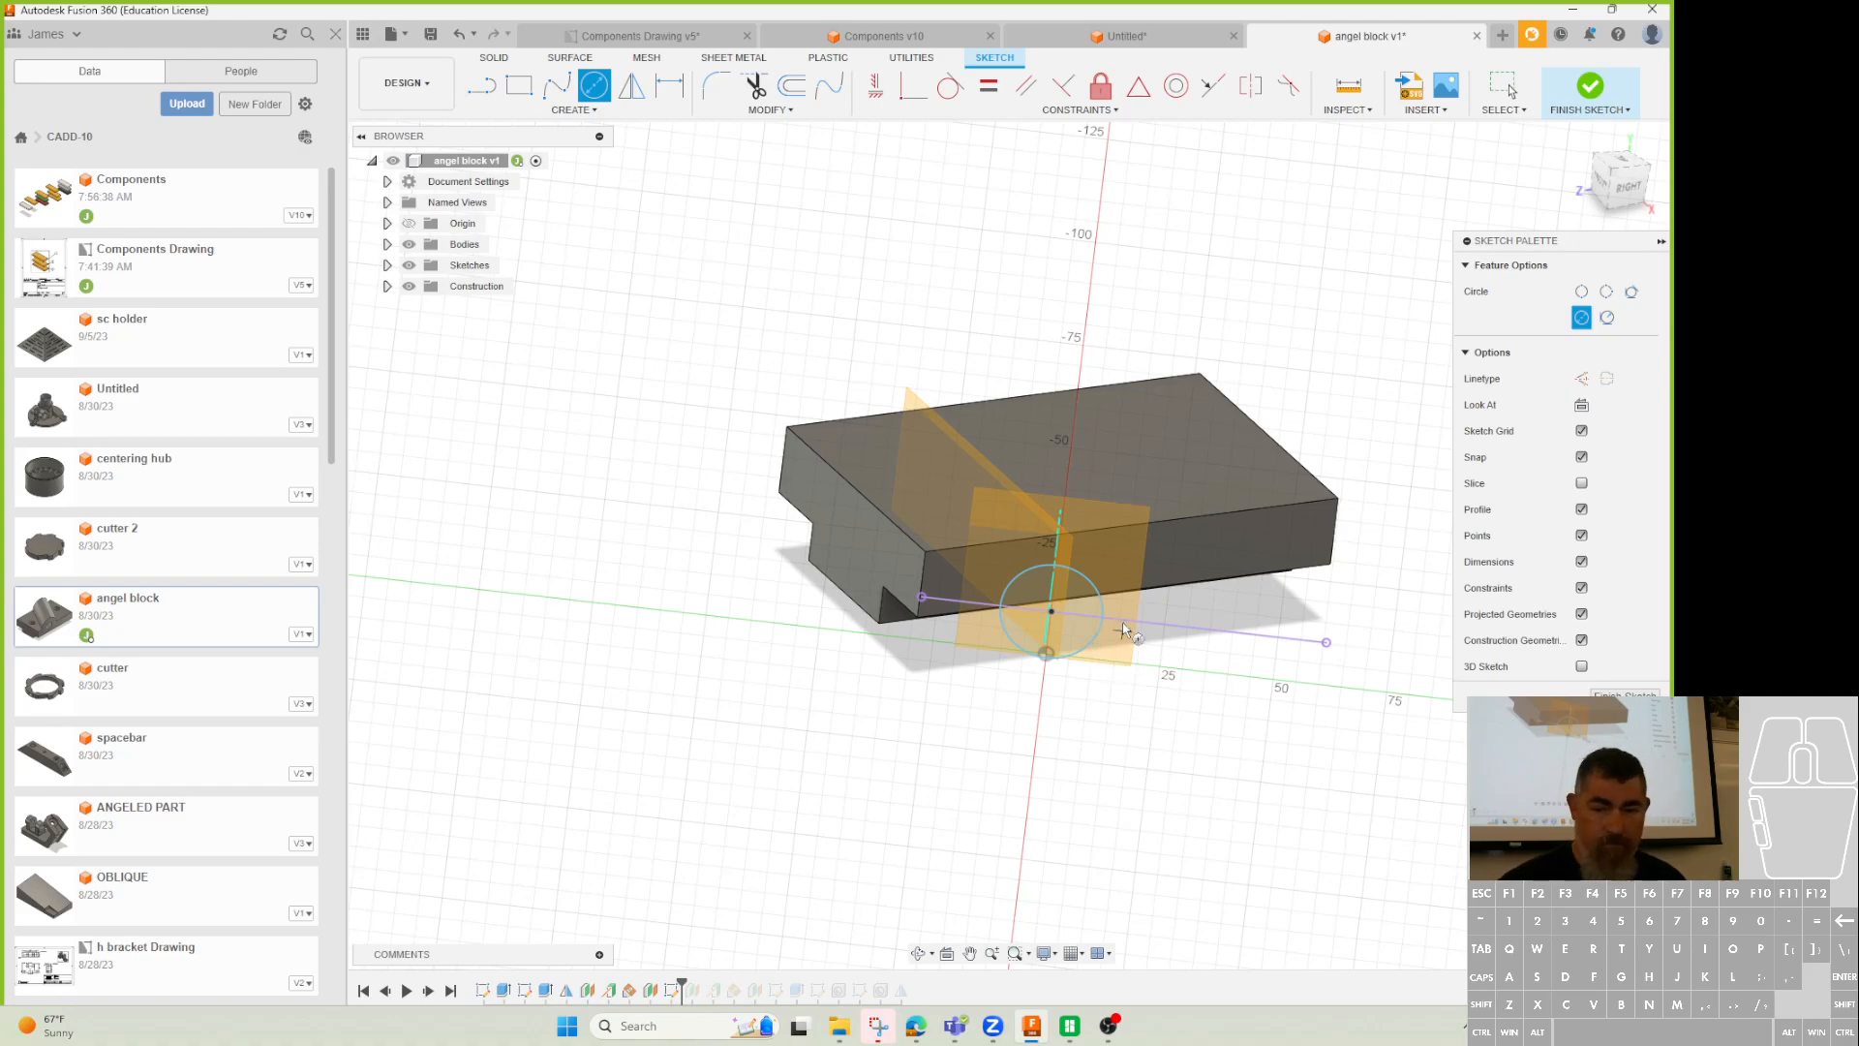
Dimension the circle's diameter as 19*2, giving 38 mm.
key("d")
left_click(1099, 598)
left_click(1175, 585)
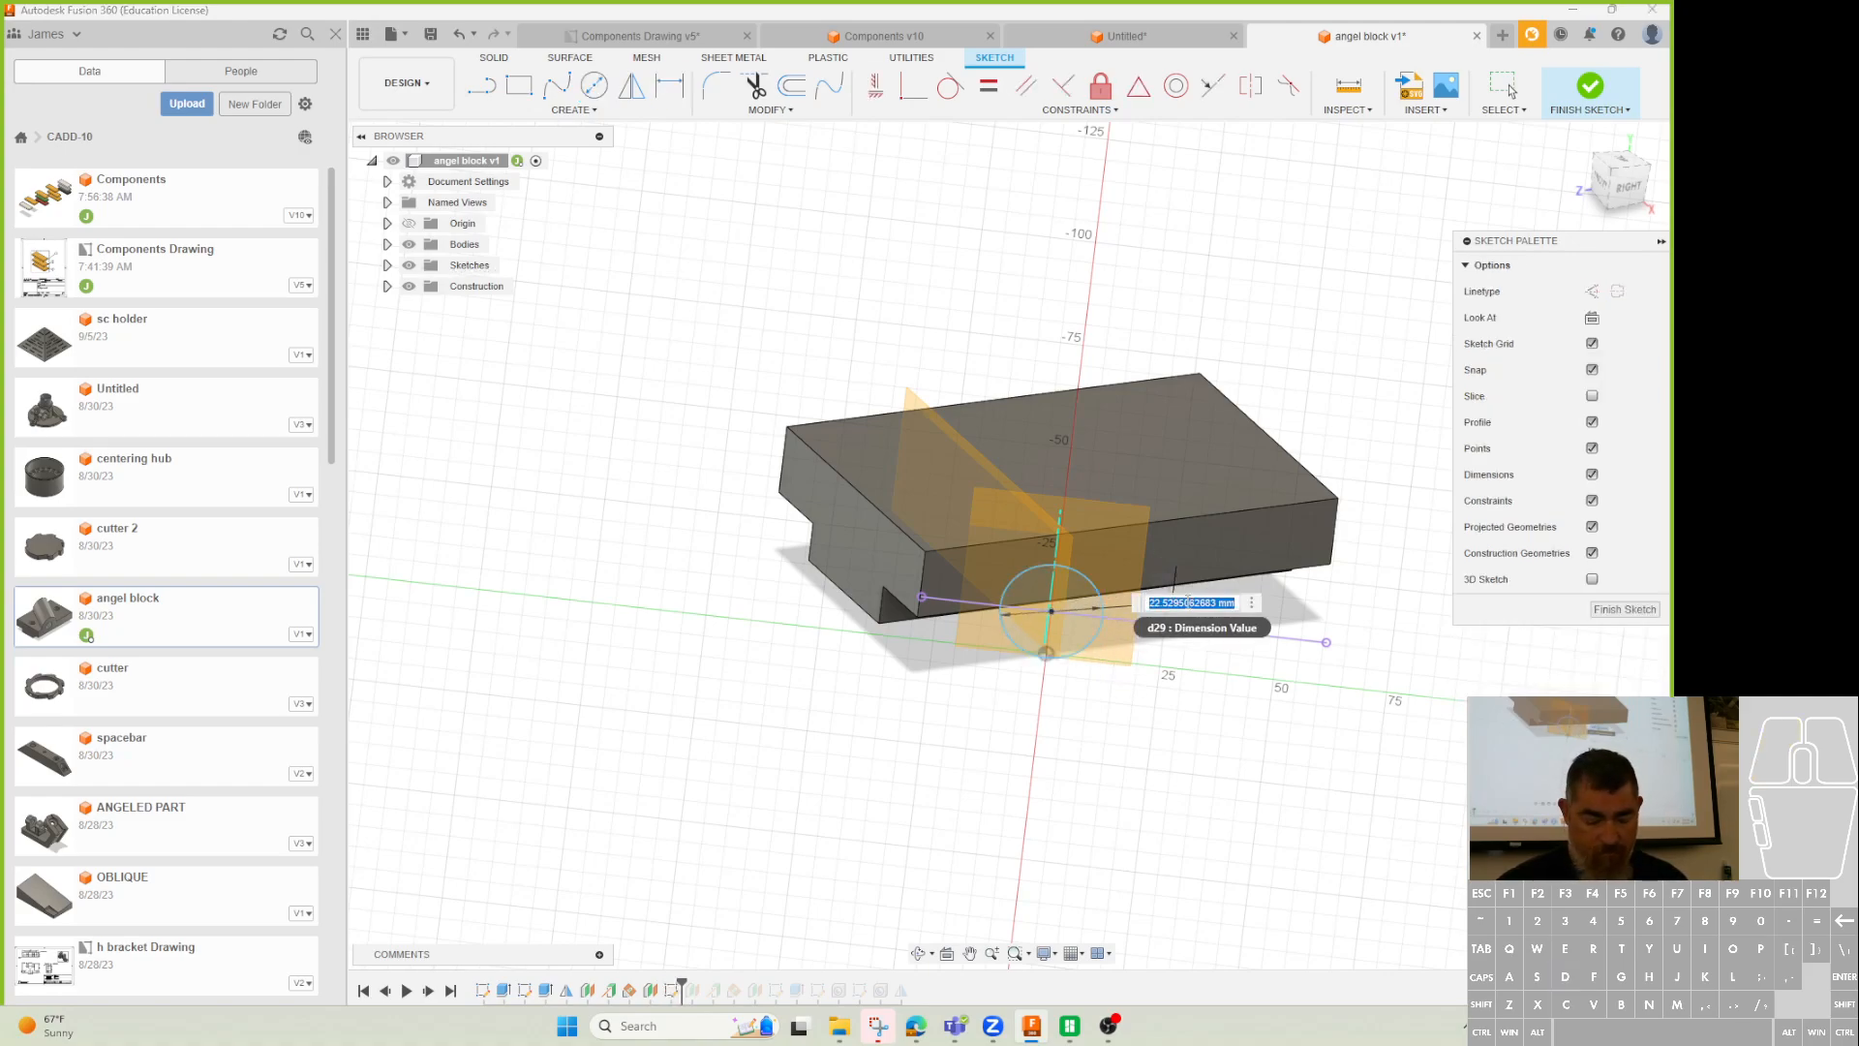
type("19")
key("Return")
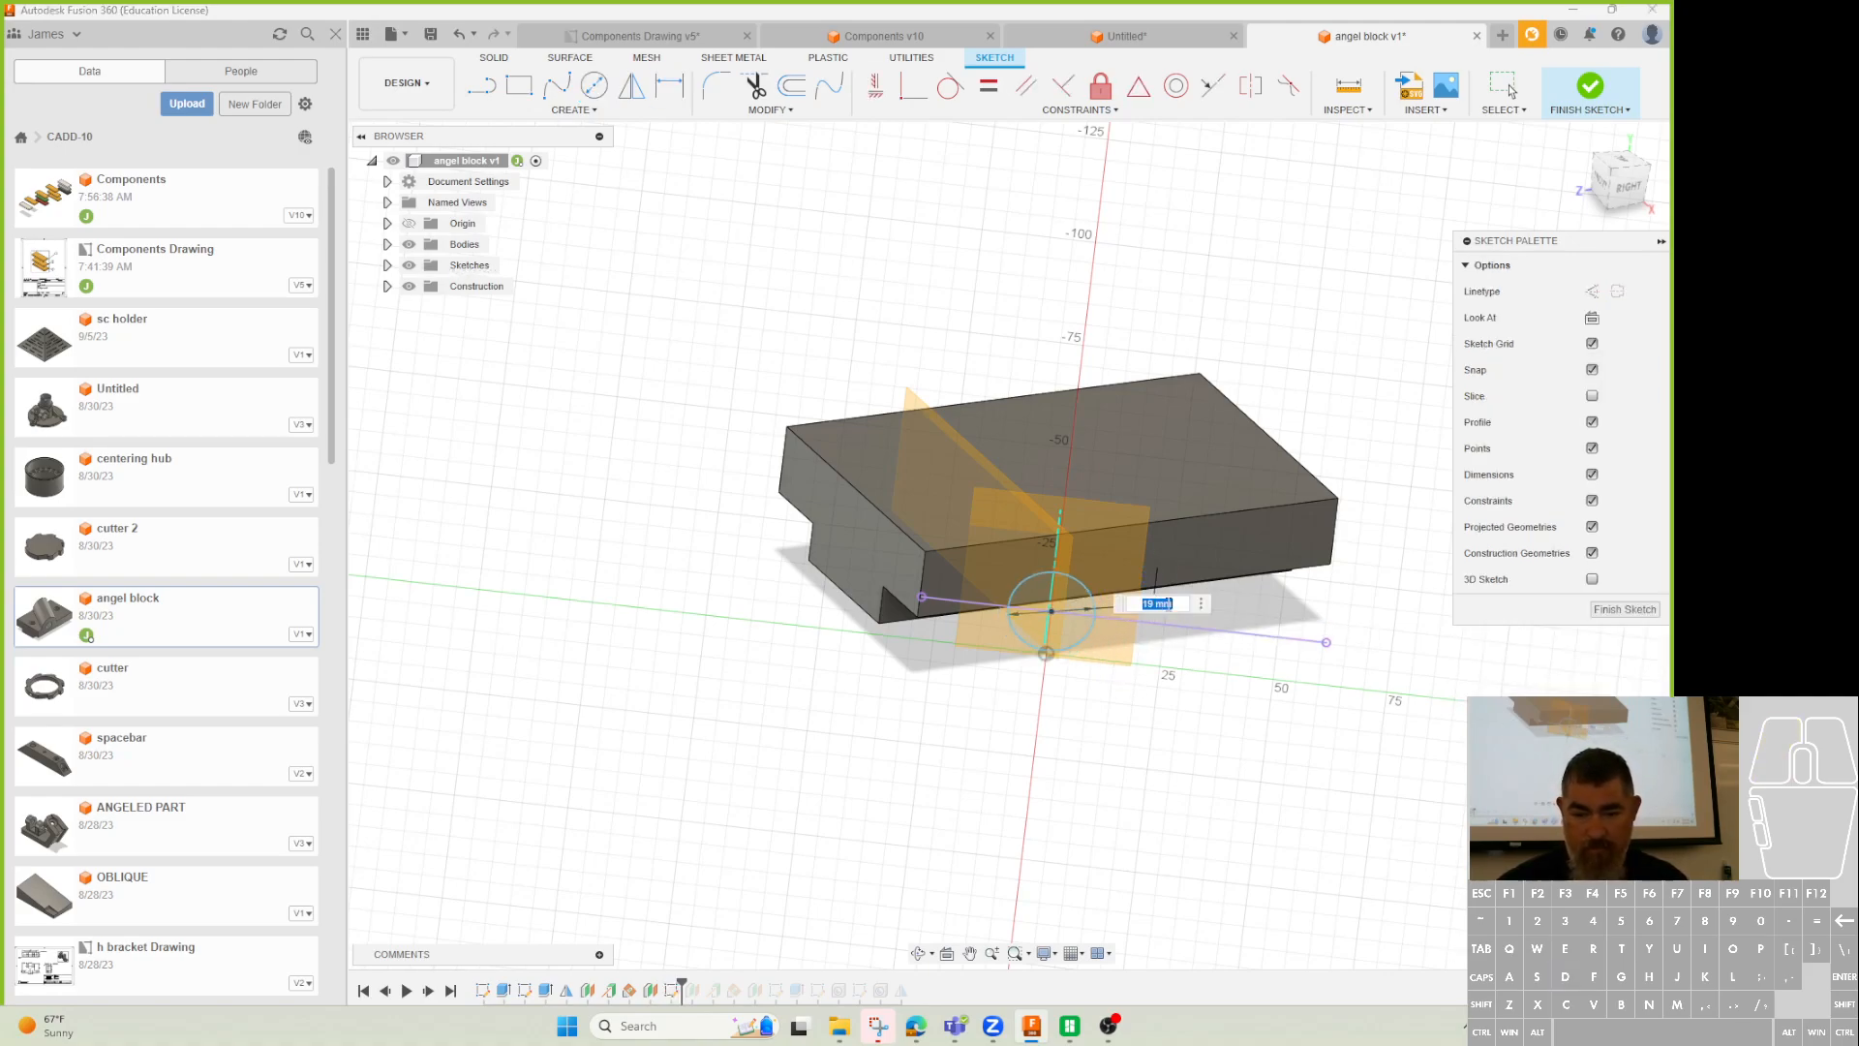
left_click(1181, 605)
type("*2")
key("Return")
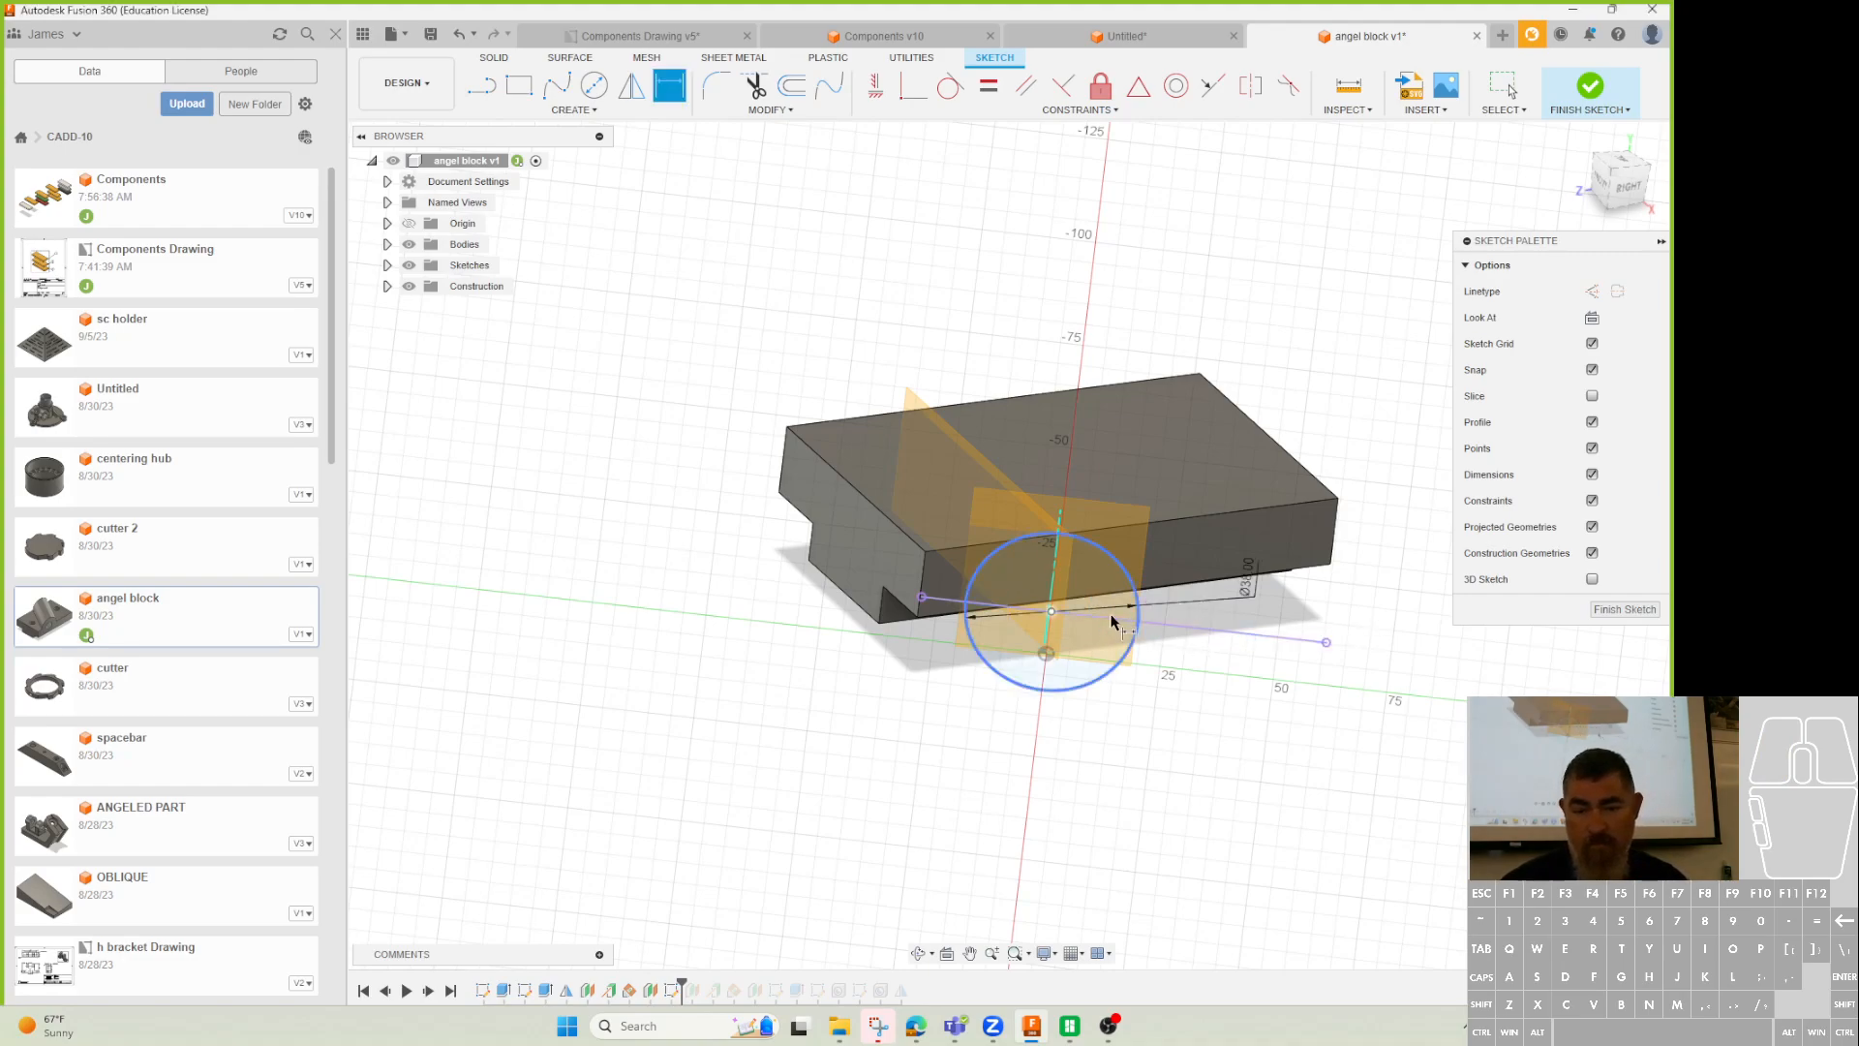
Align the circle centre vertically with the origin, trim its lower half, and start extruding.
left_click(875, 86)
left_click(1050, 613)
left_click(1046, 655)
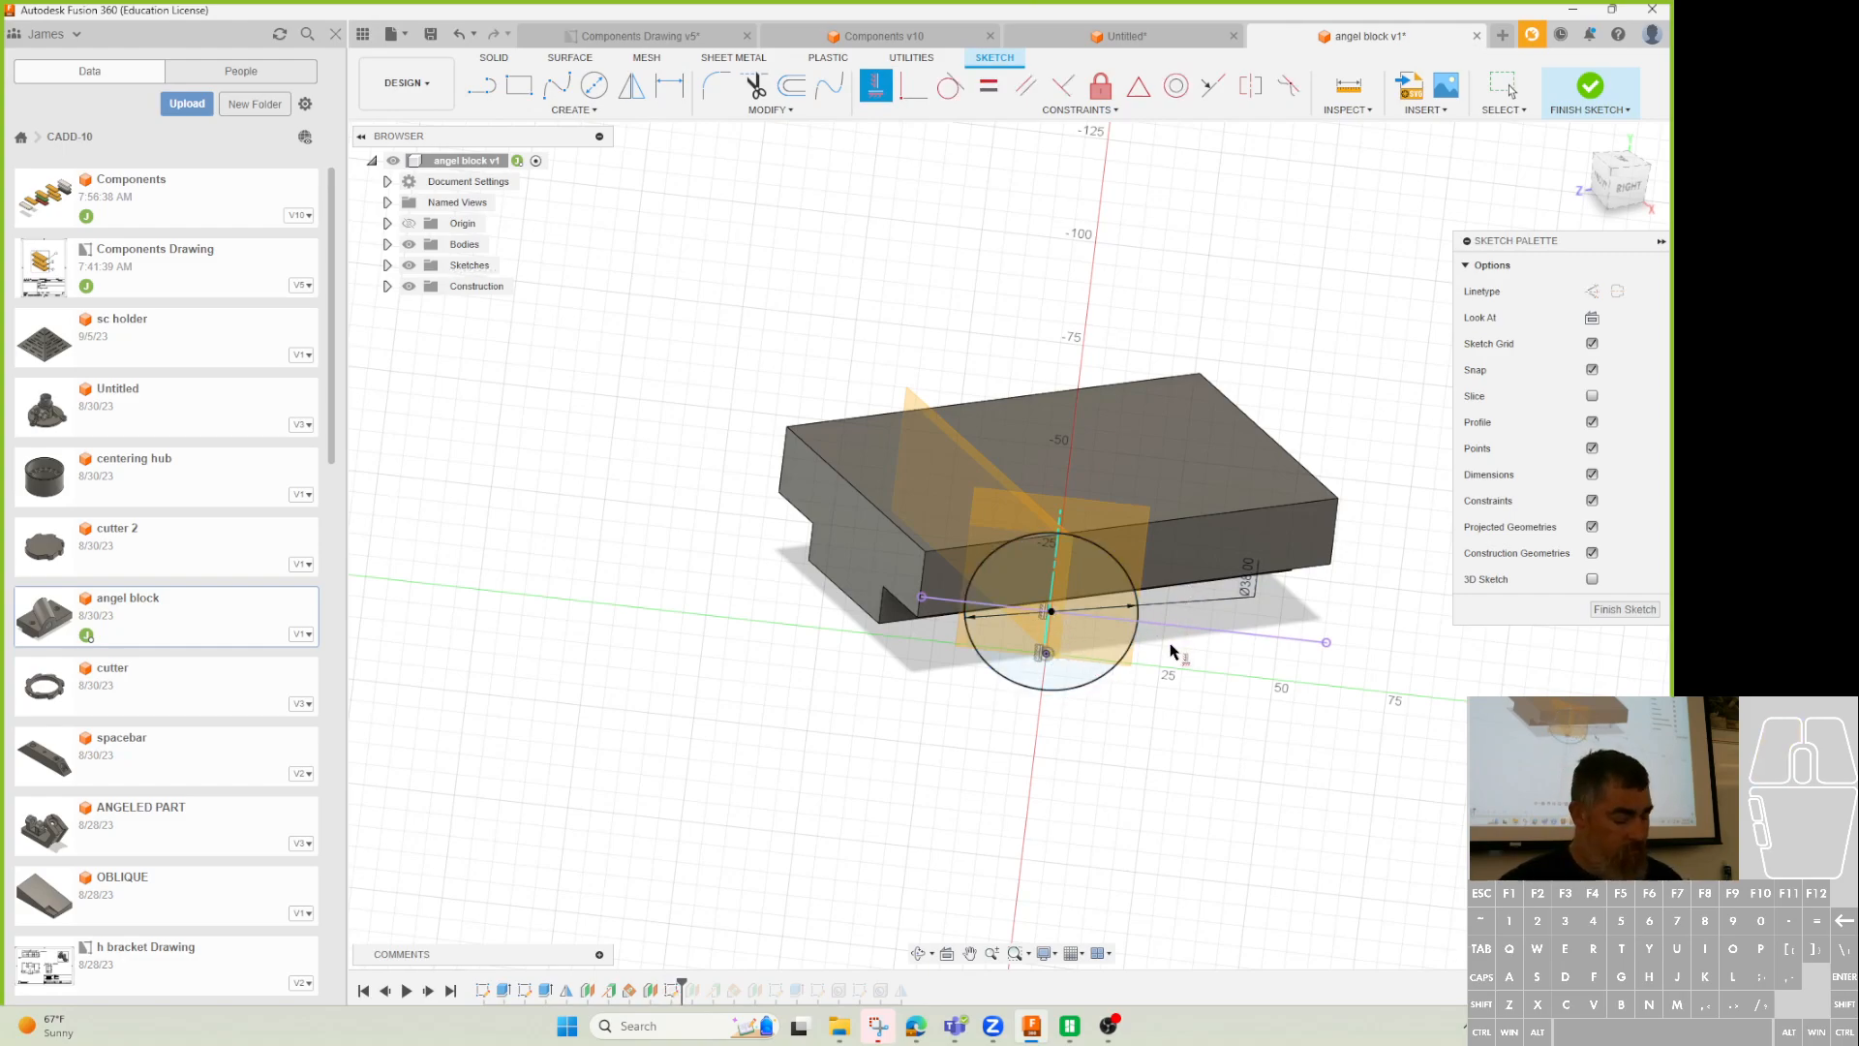
key("t")
left_click(1114, 666)
left_click(1589, 87)
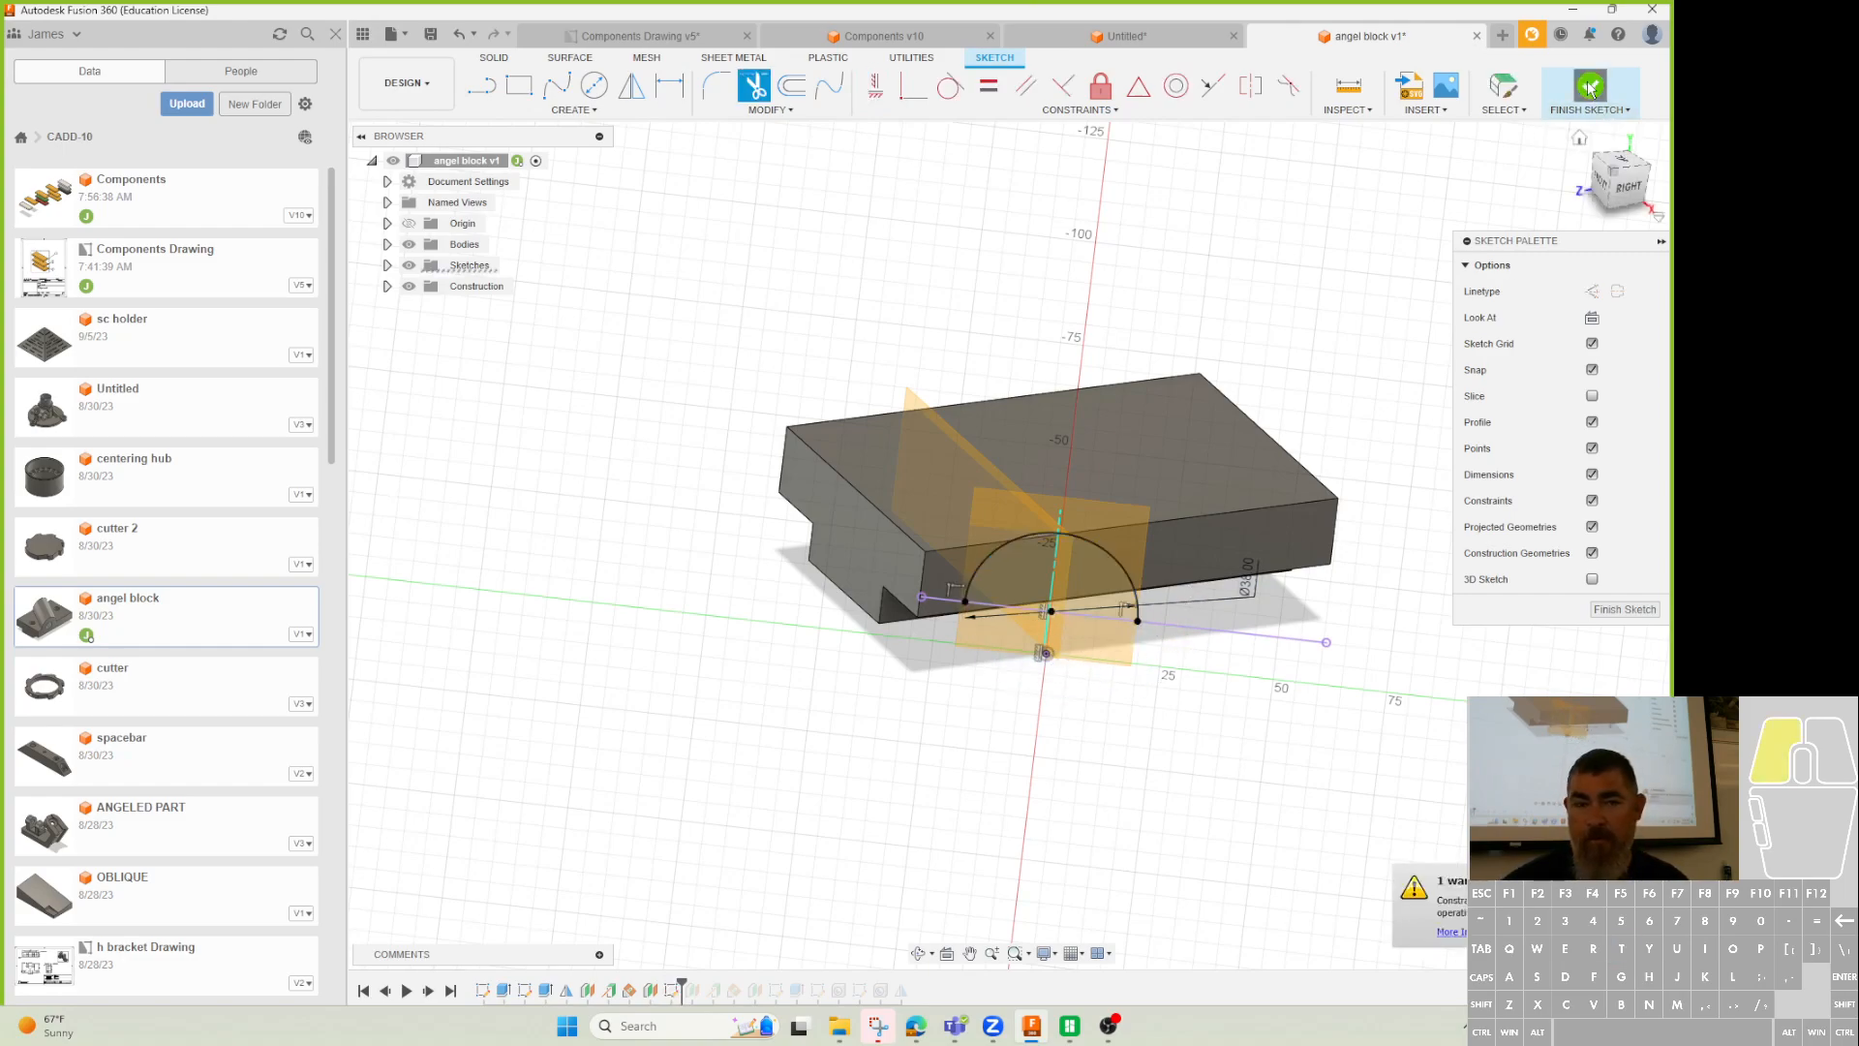
key("e")
middle_click_drag(1355, 762, 1154, 823, "shift")
Extrude the half-circle from the bottom face to the top face (To Object), joined.
left_click(1584, 352)
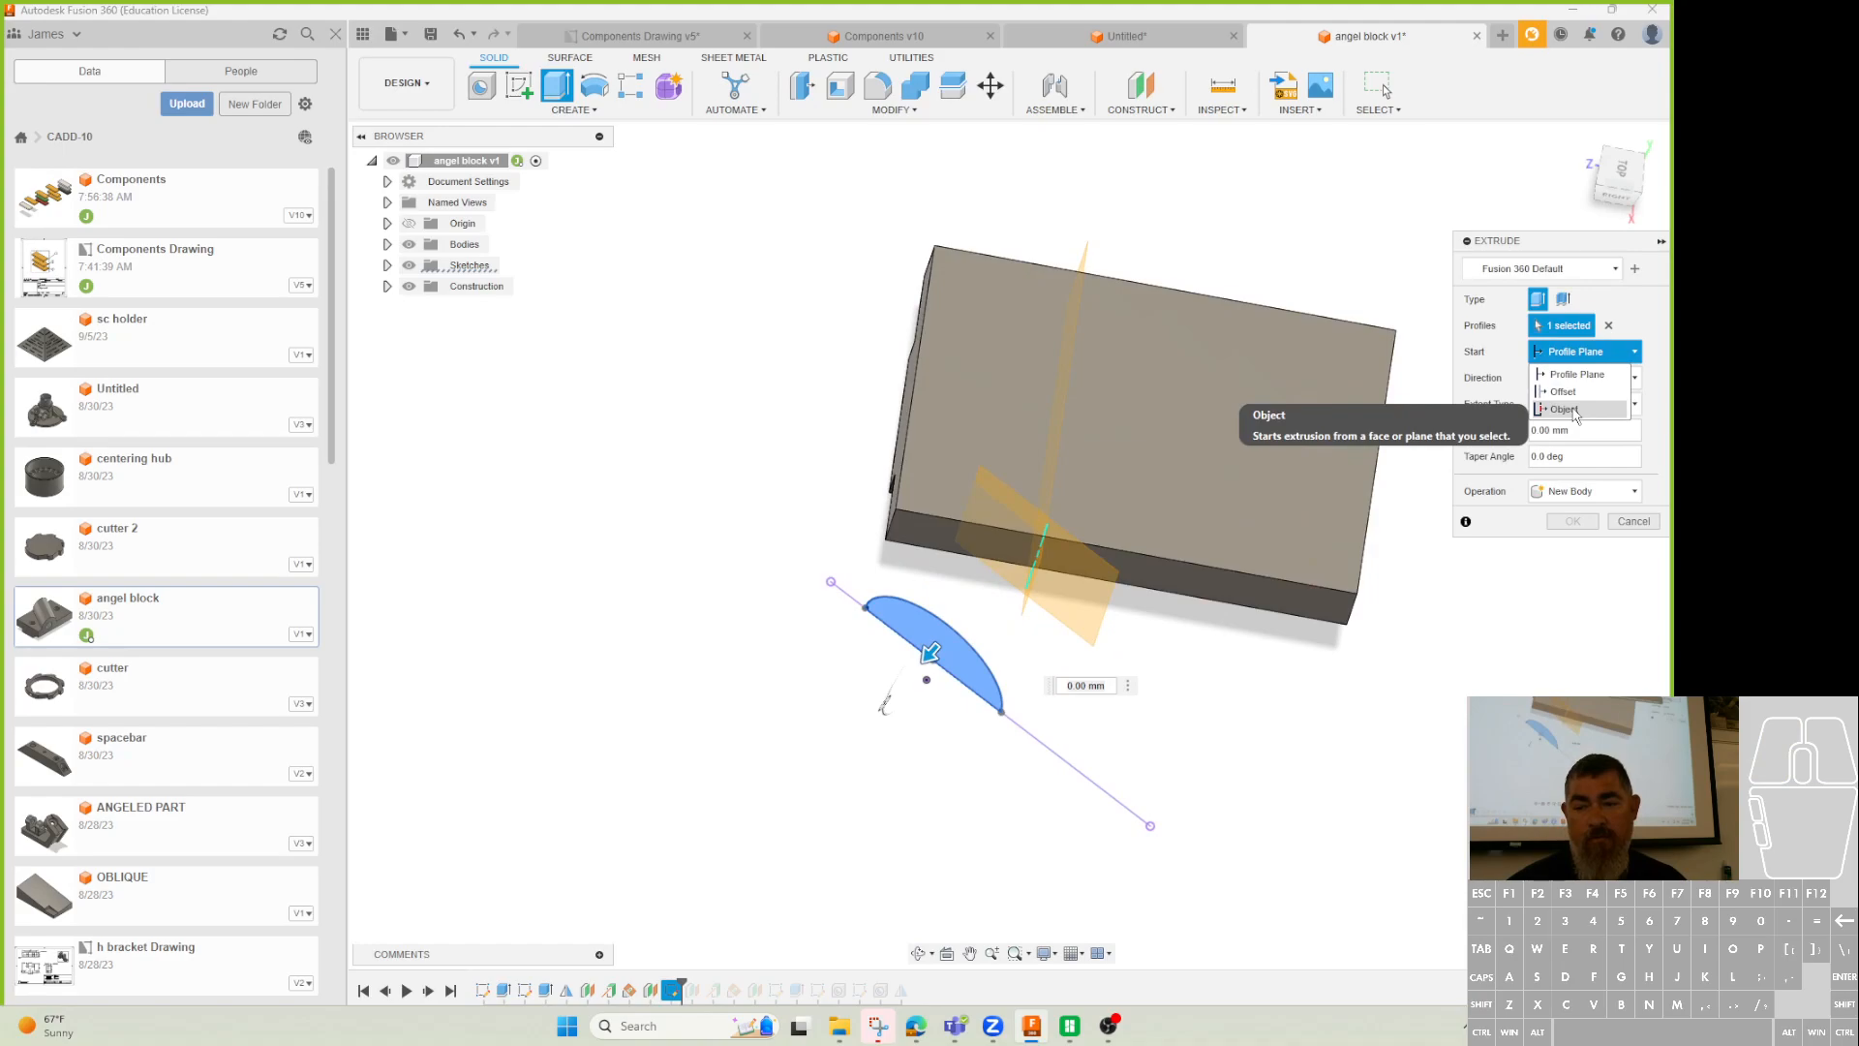
left_click(1574, 409)
left_click(1258, 608)
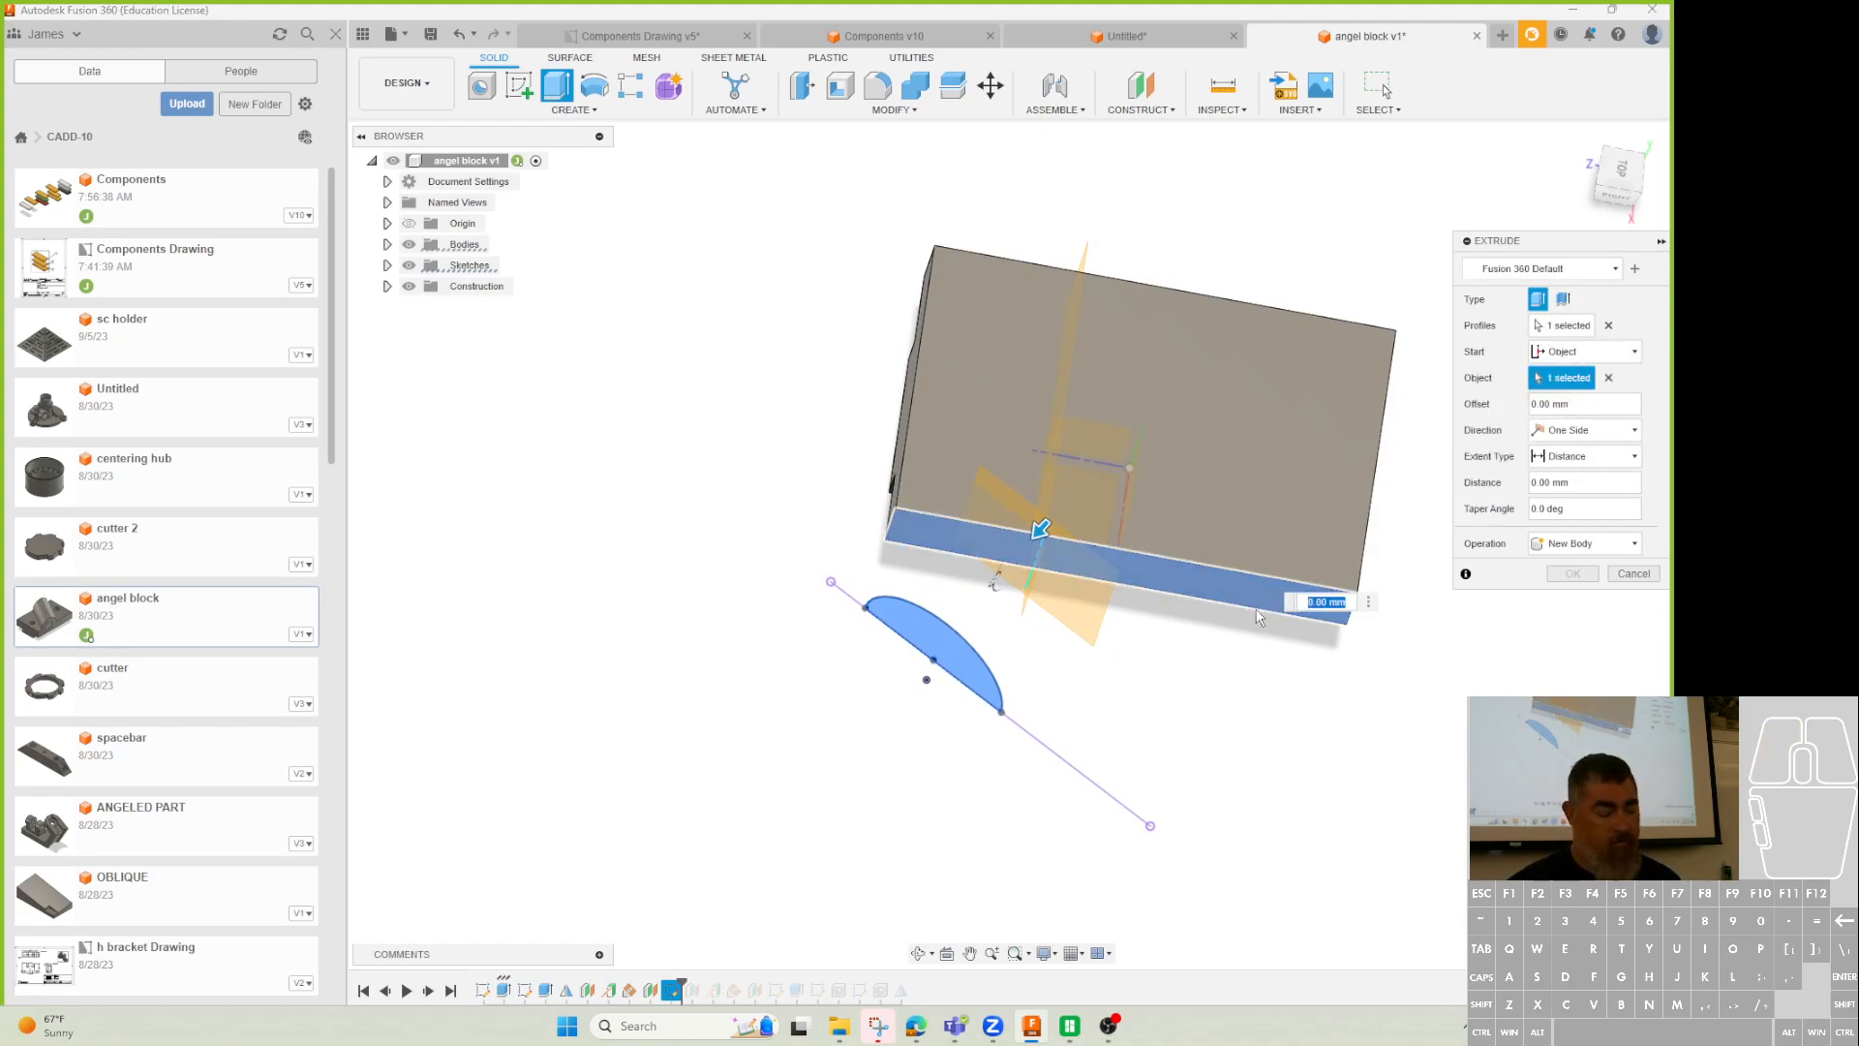
left_click(1585, 456)
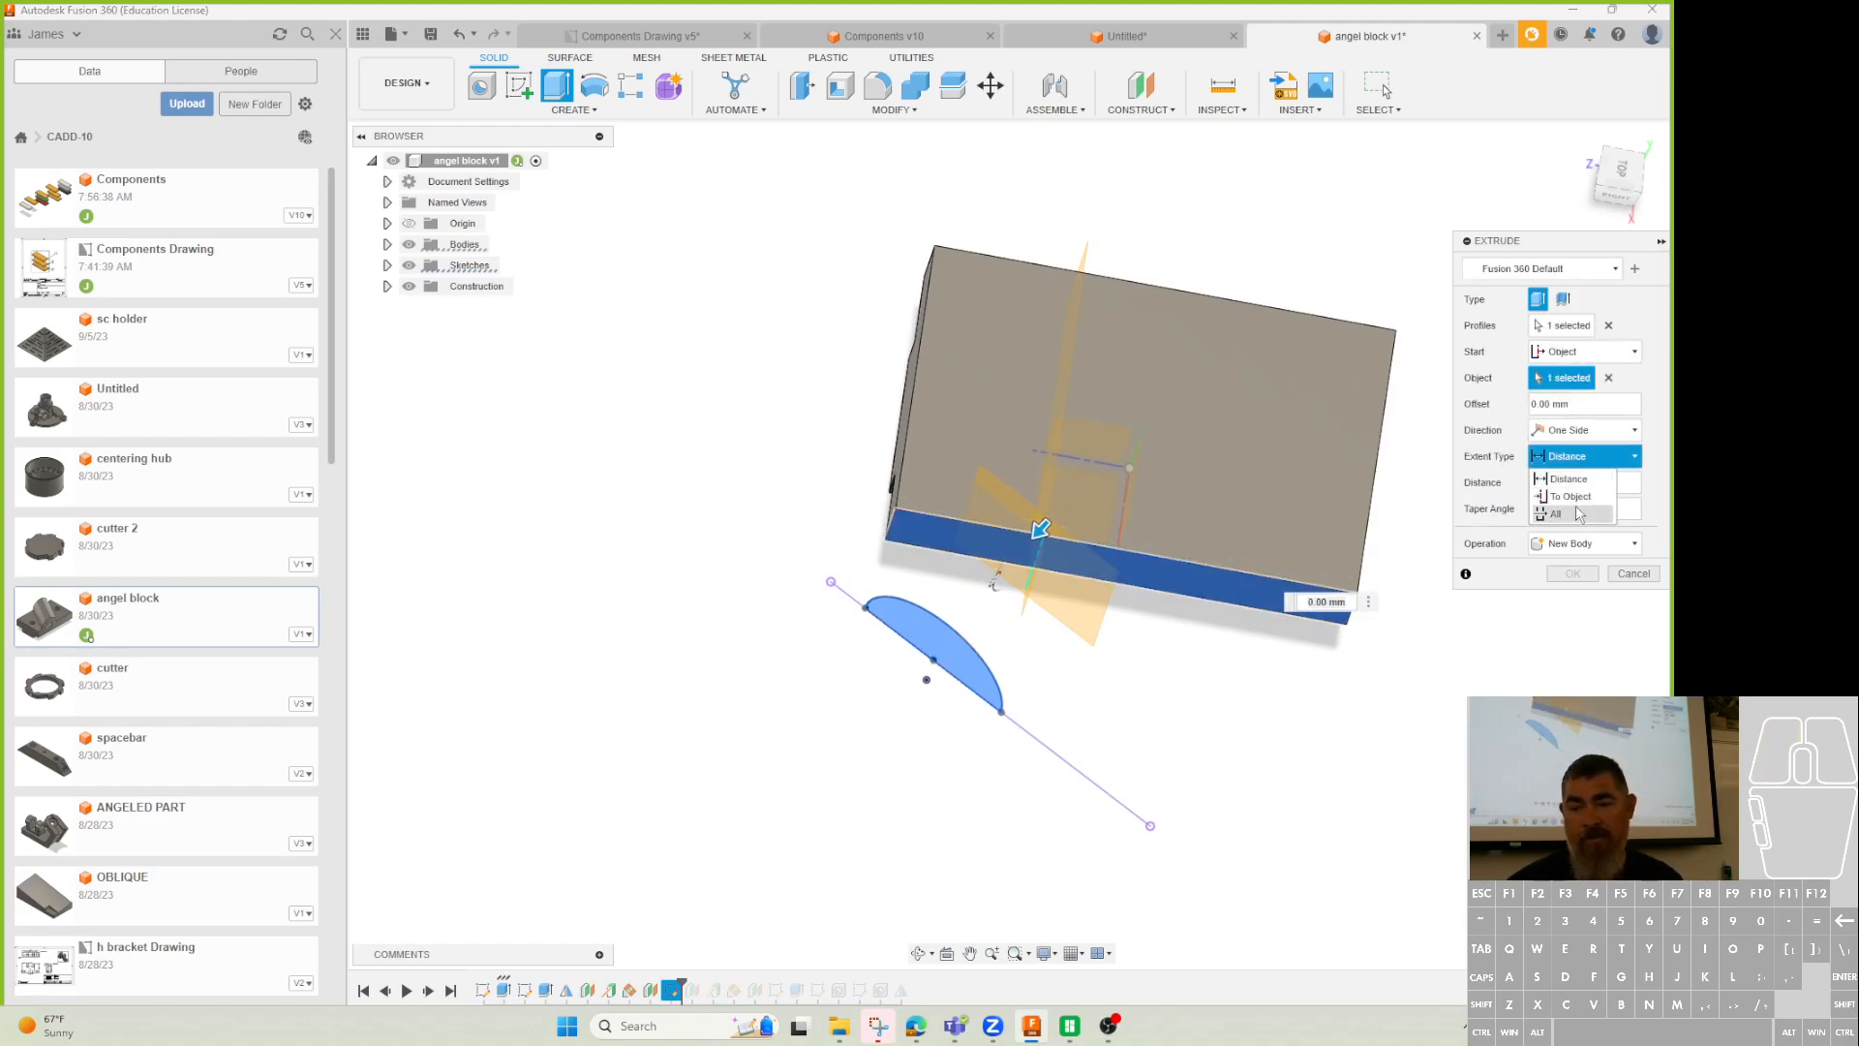
left_click(1570, 496)
middle_click_drag(1291, 339, 1326, 424, "shift")
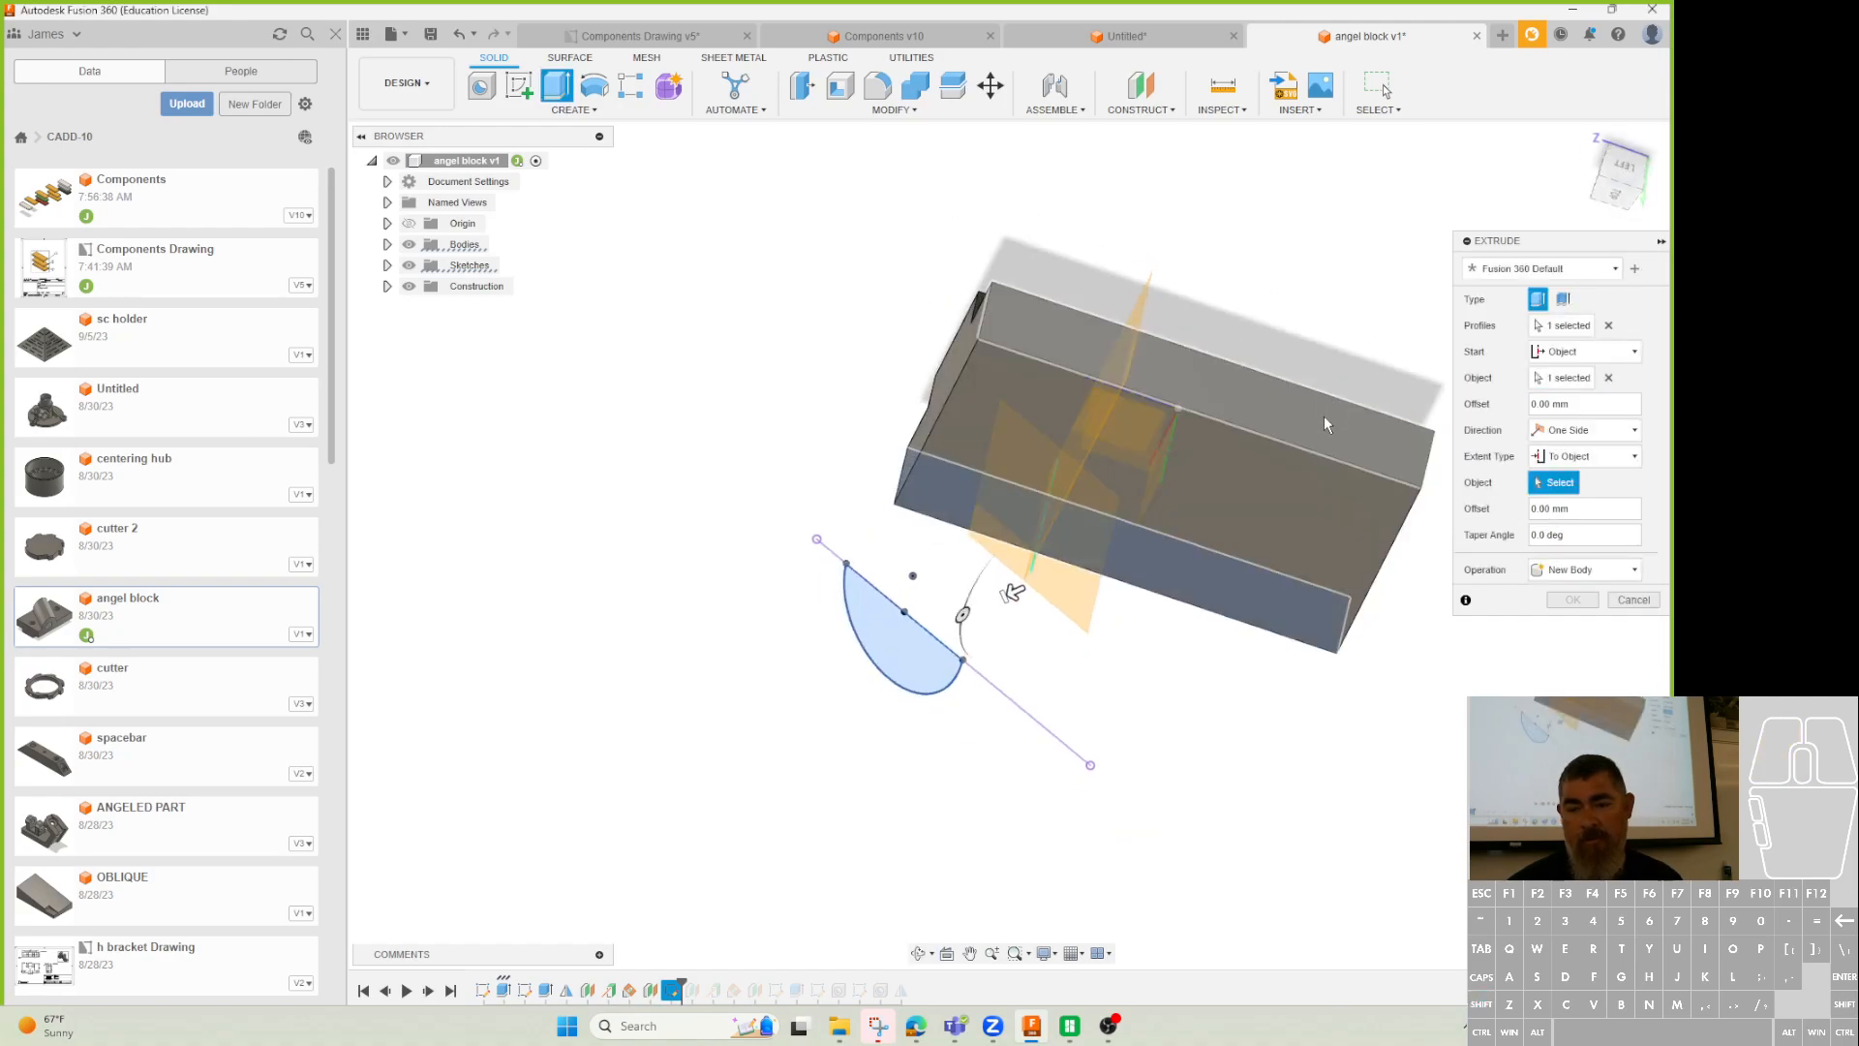
left_click(1325, 424)
middle_click_drag(1261, 594, 1407, 695, "shift")
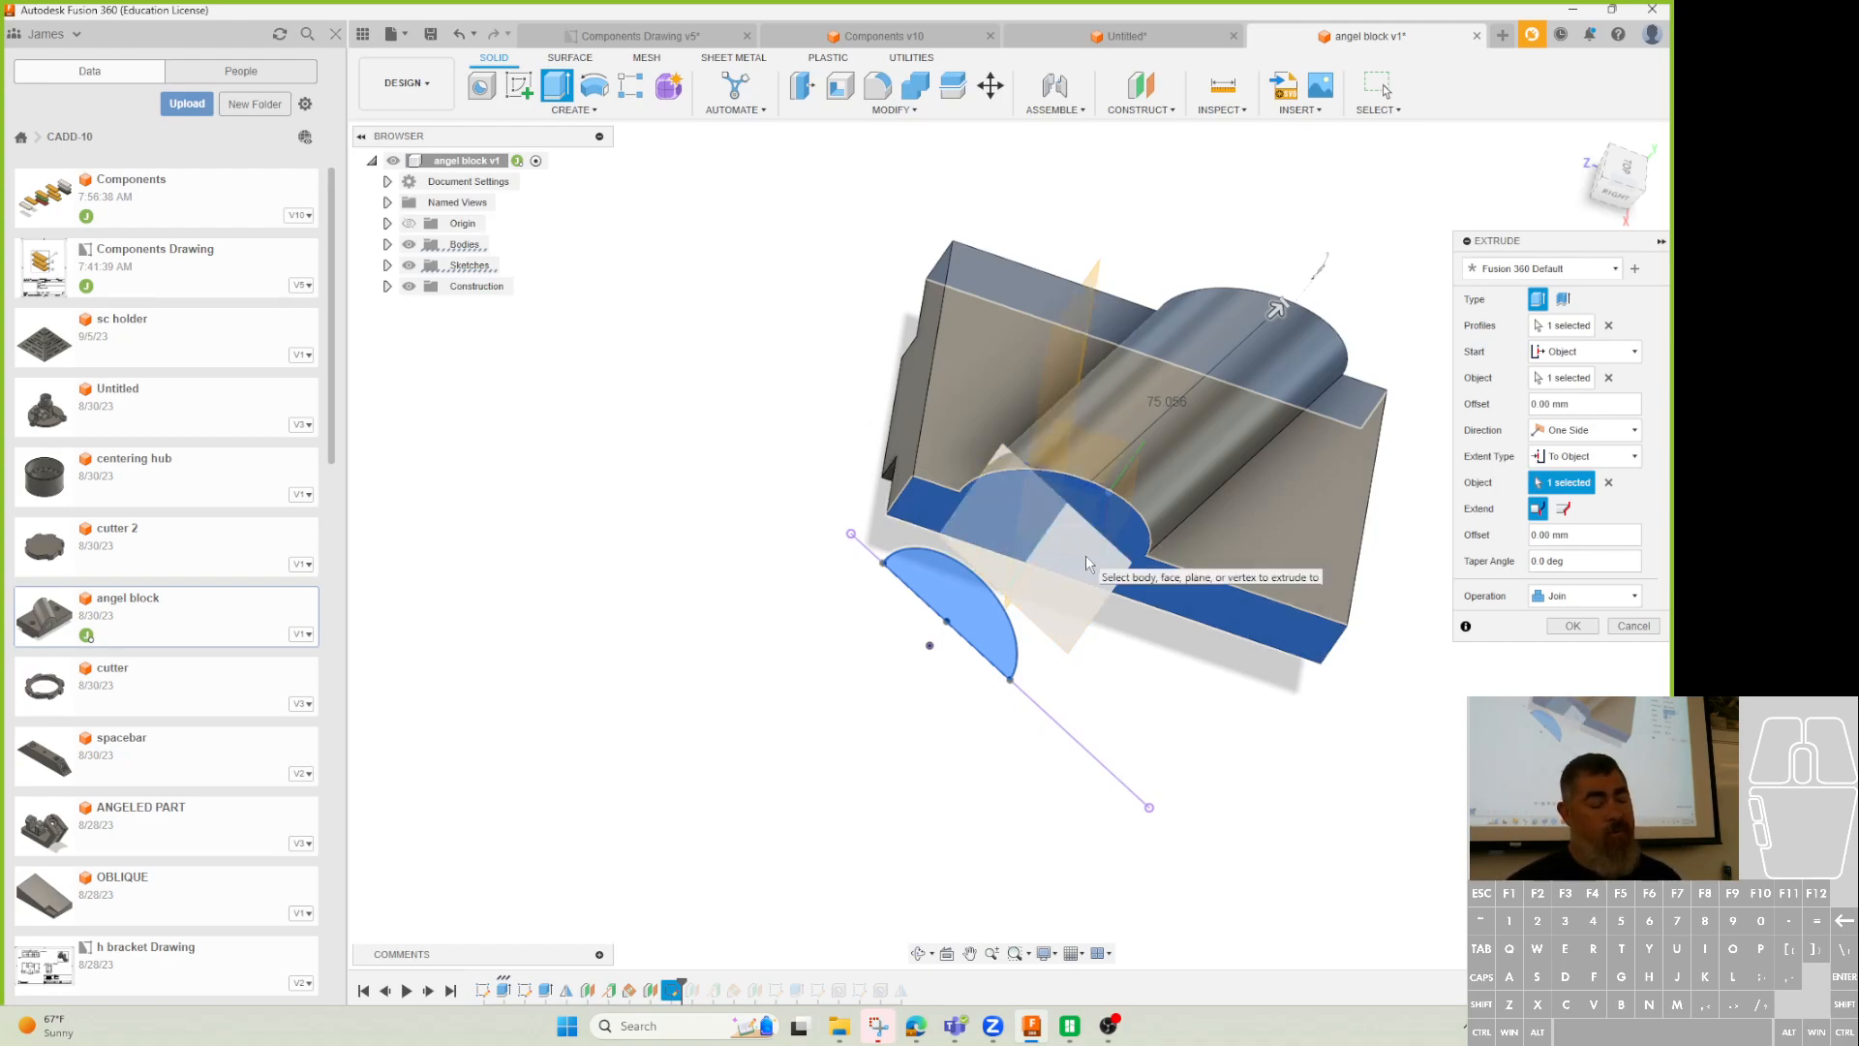
middle_click_drag(1085, 554, 1034, 652, "shift")
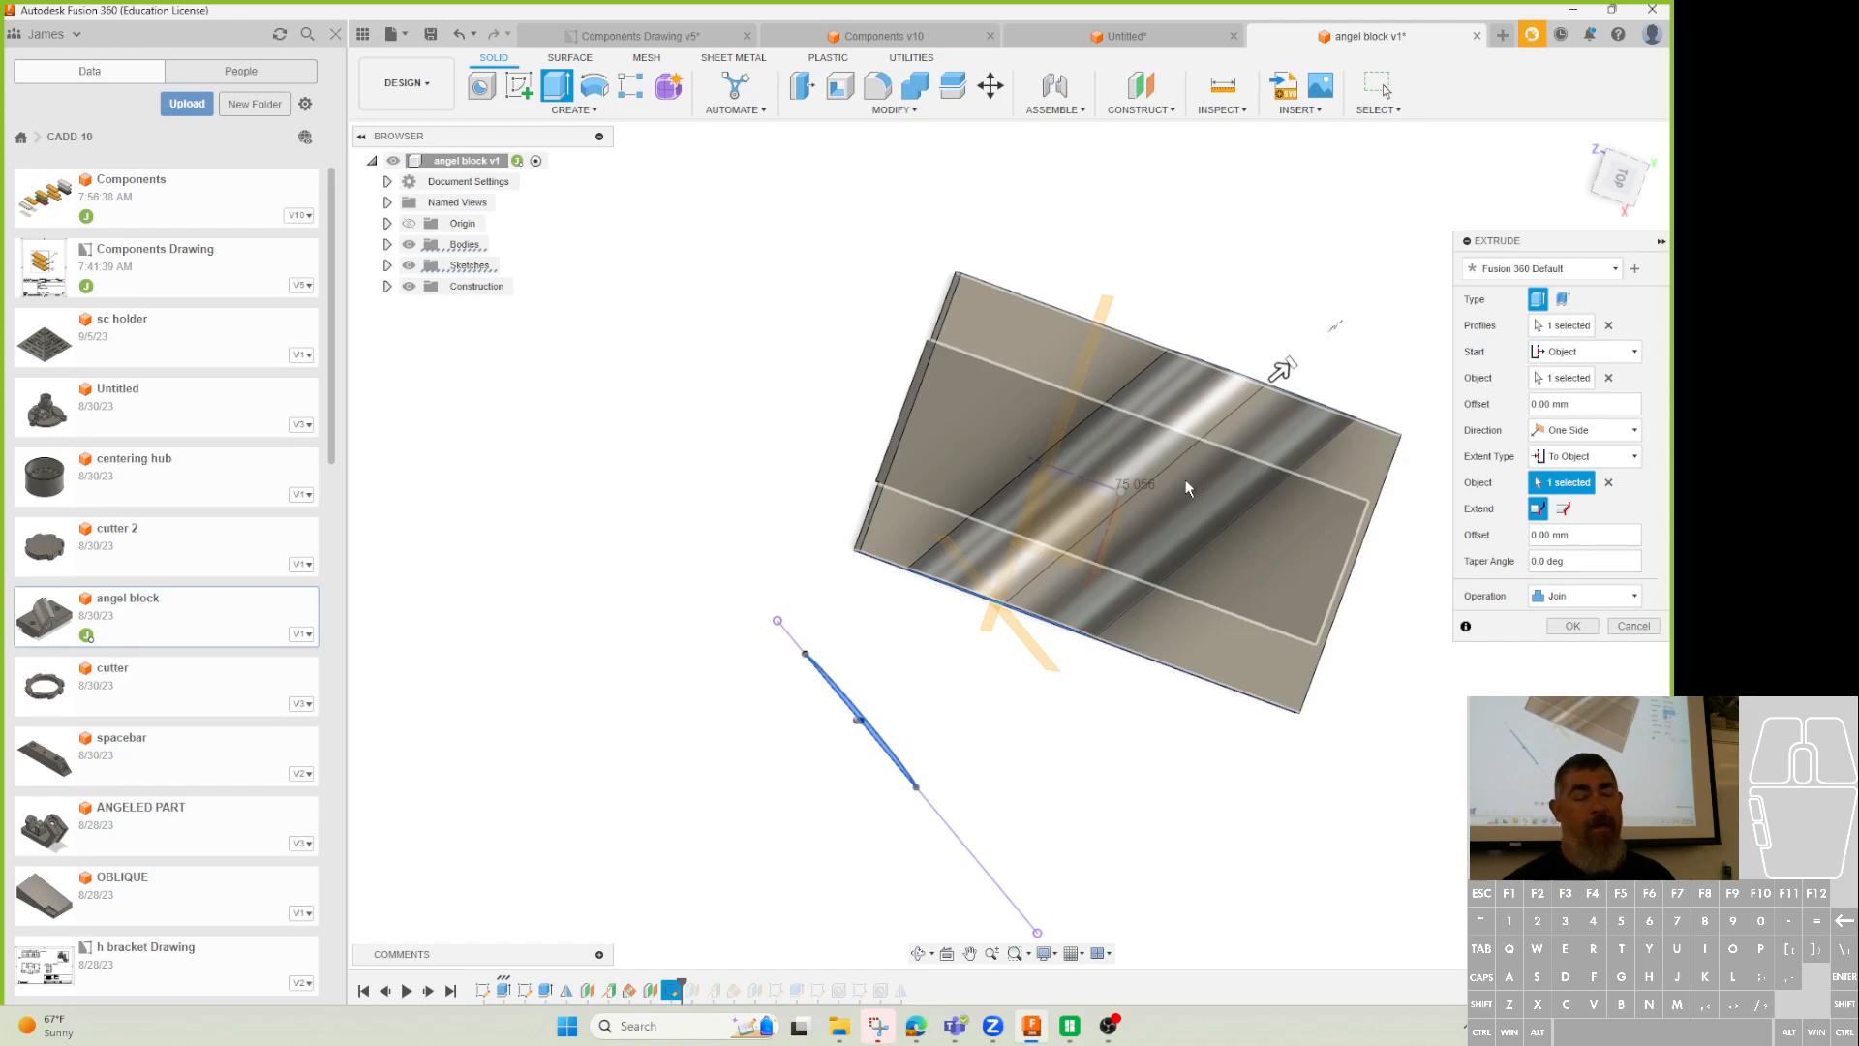
left_click(1575, 626)
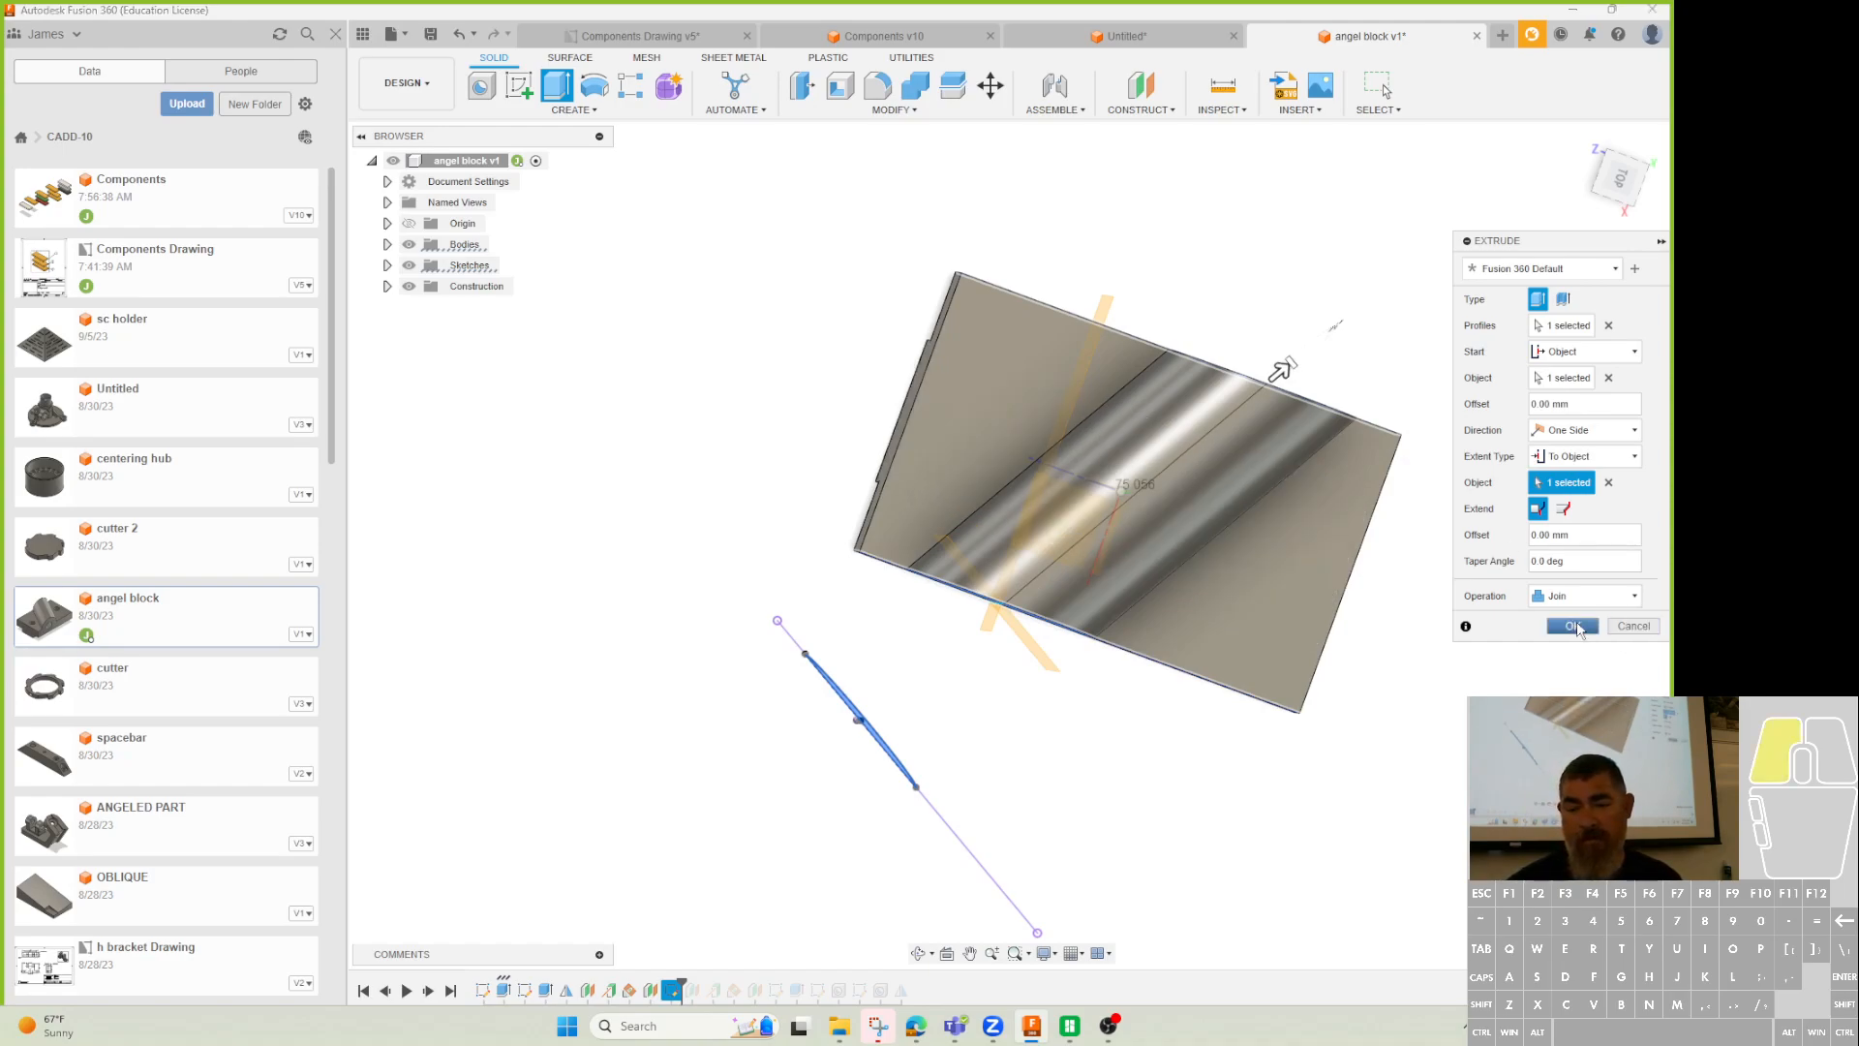
middle_click_drag(1356, 755, 1443, 644, "shift")
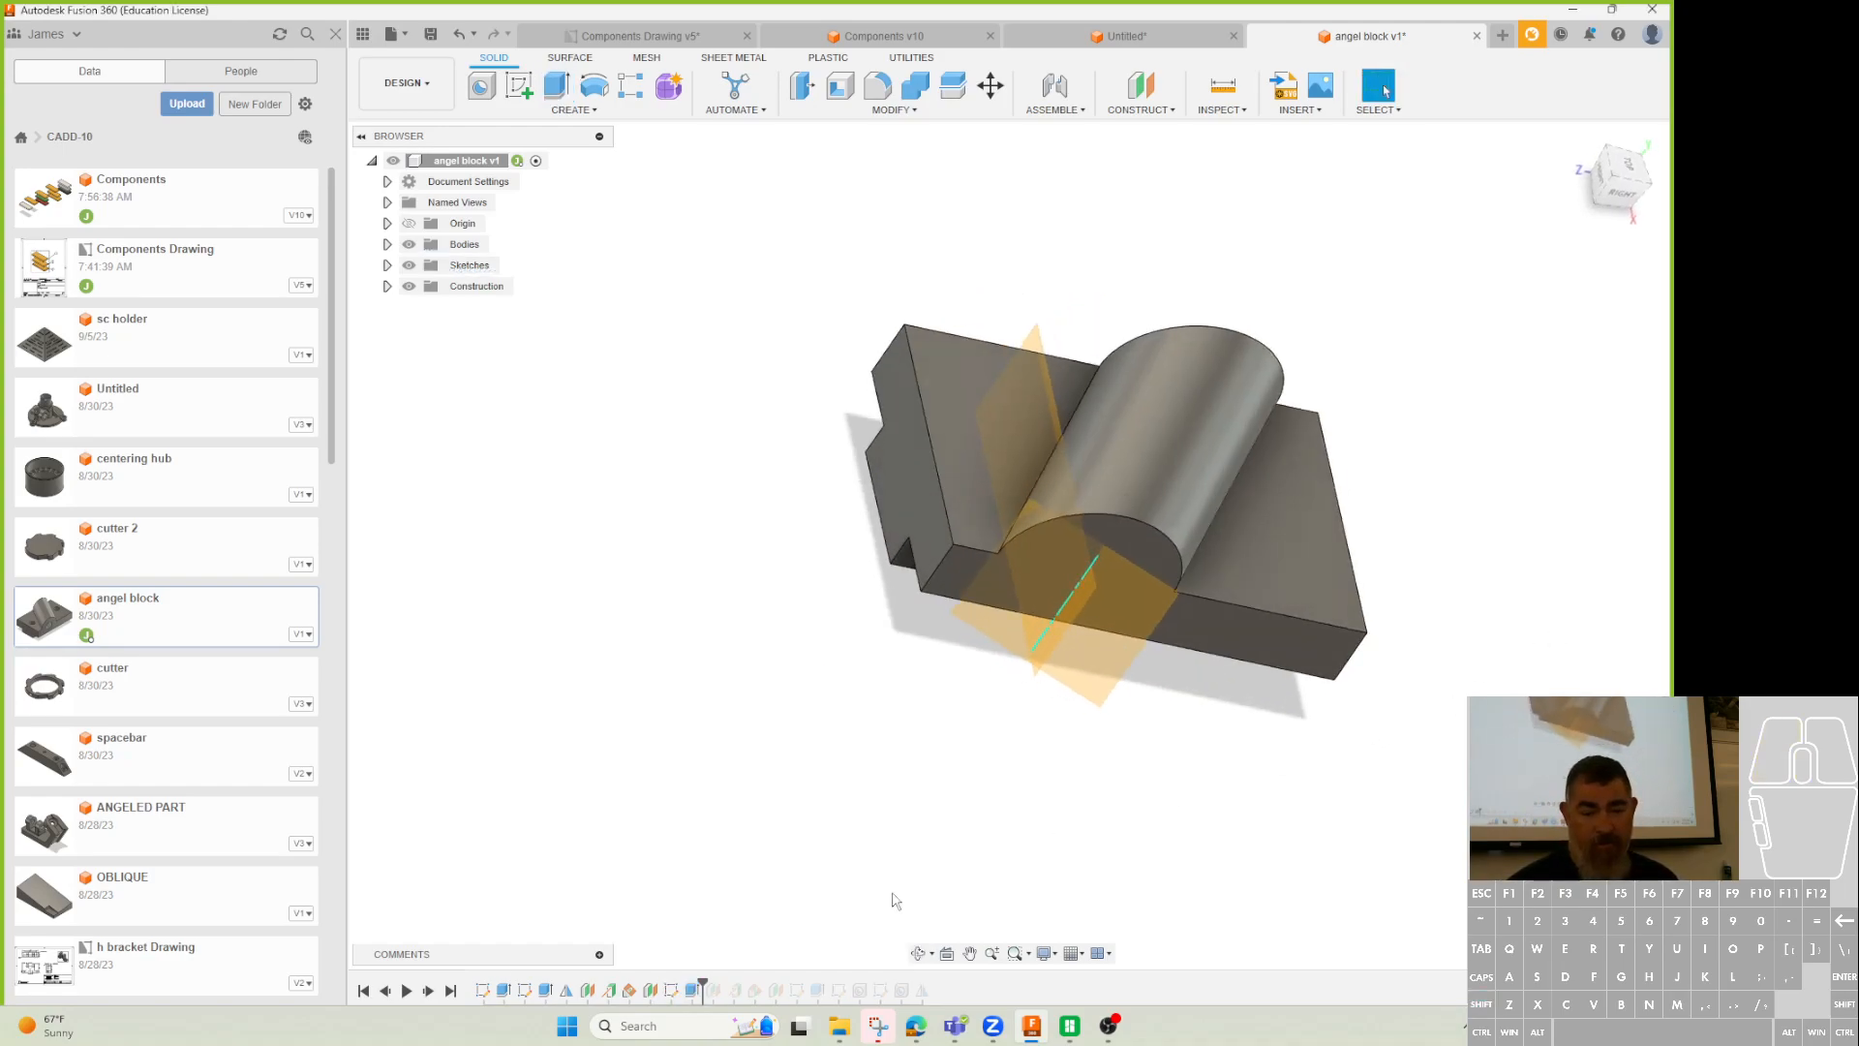
Try offset plane distances of -35 mm and then 10 mm.
double_click(651, 990)
middle_click_drag(1104, 846, 985, 790, "shift")
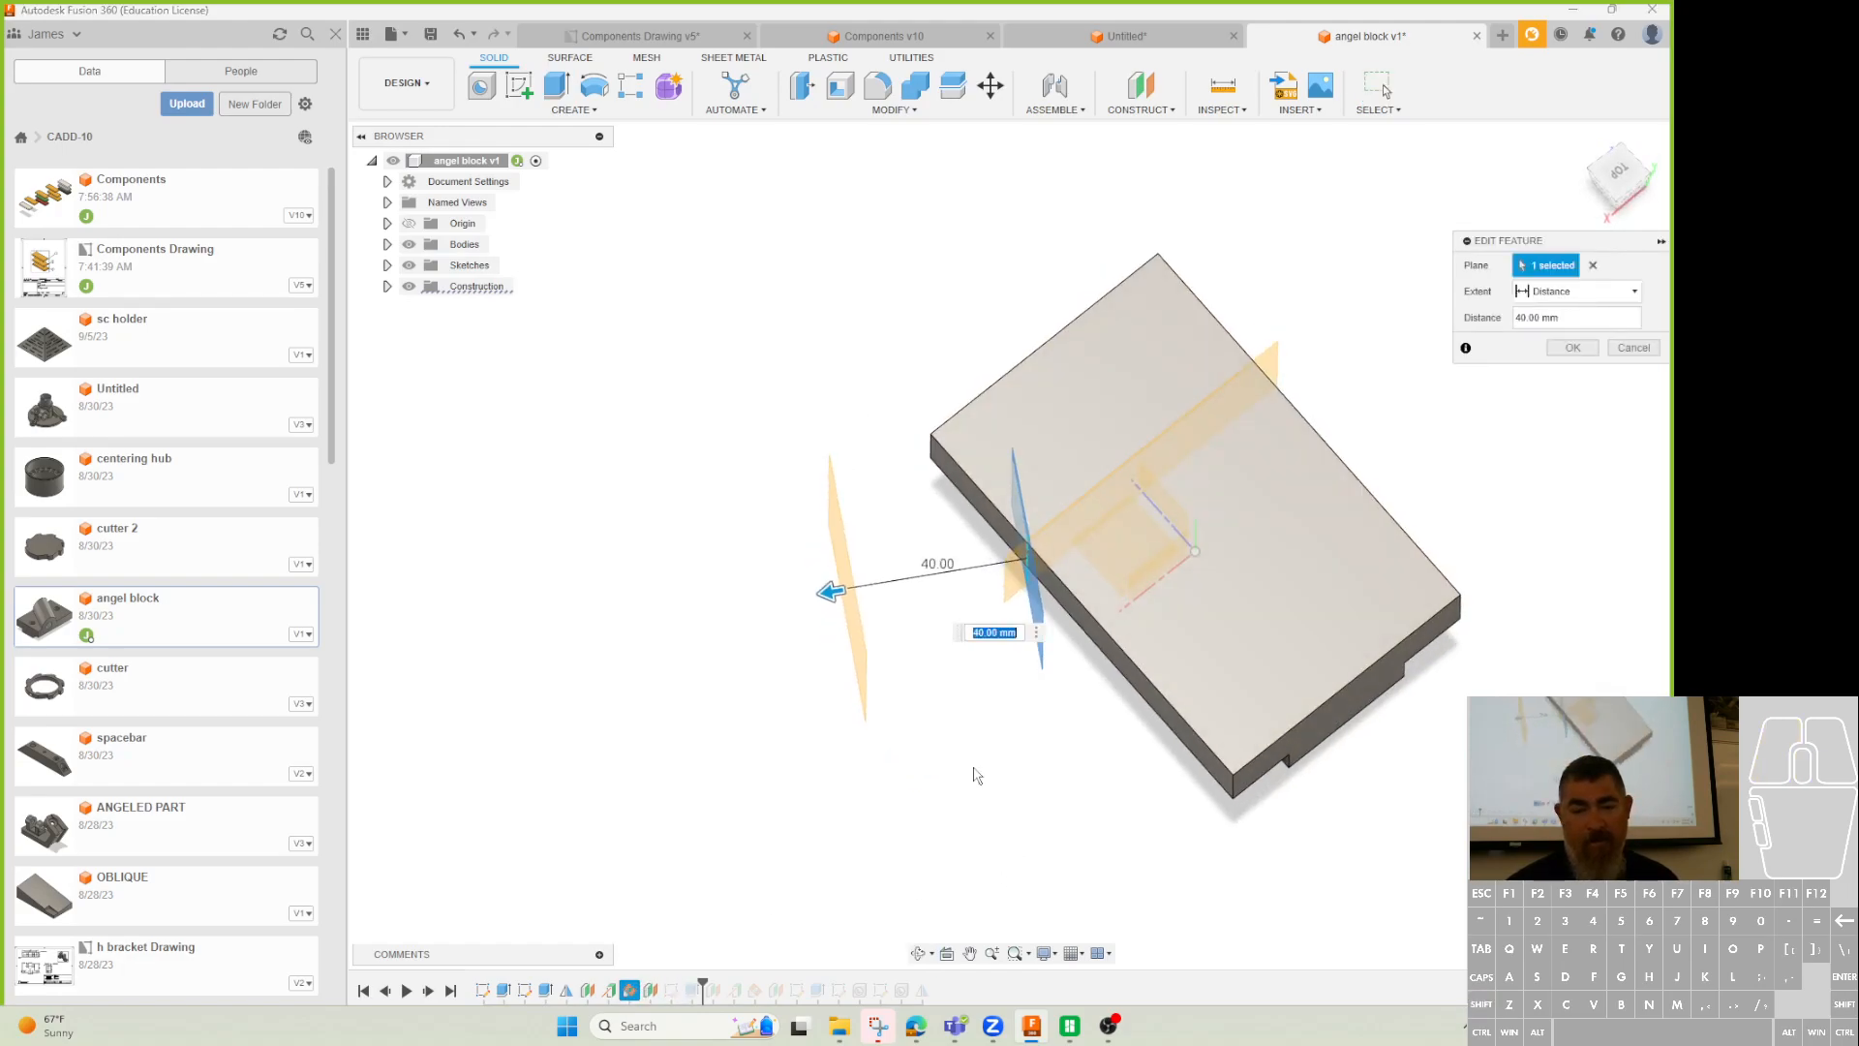
left_click_drag(829, 581, 1201, 535)
left_click(1587, 350)
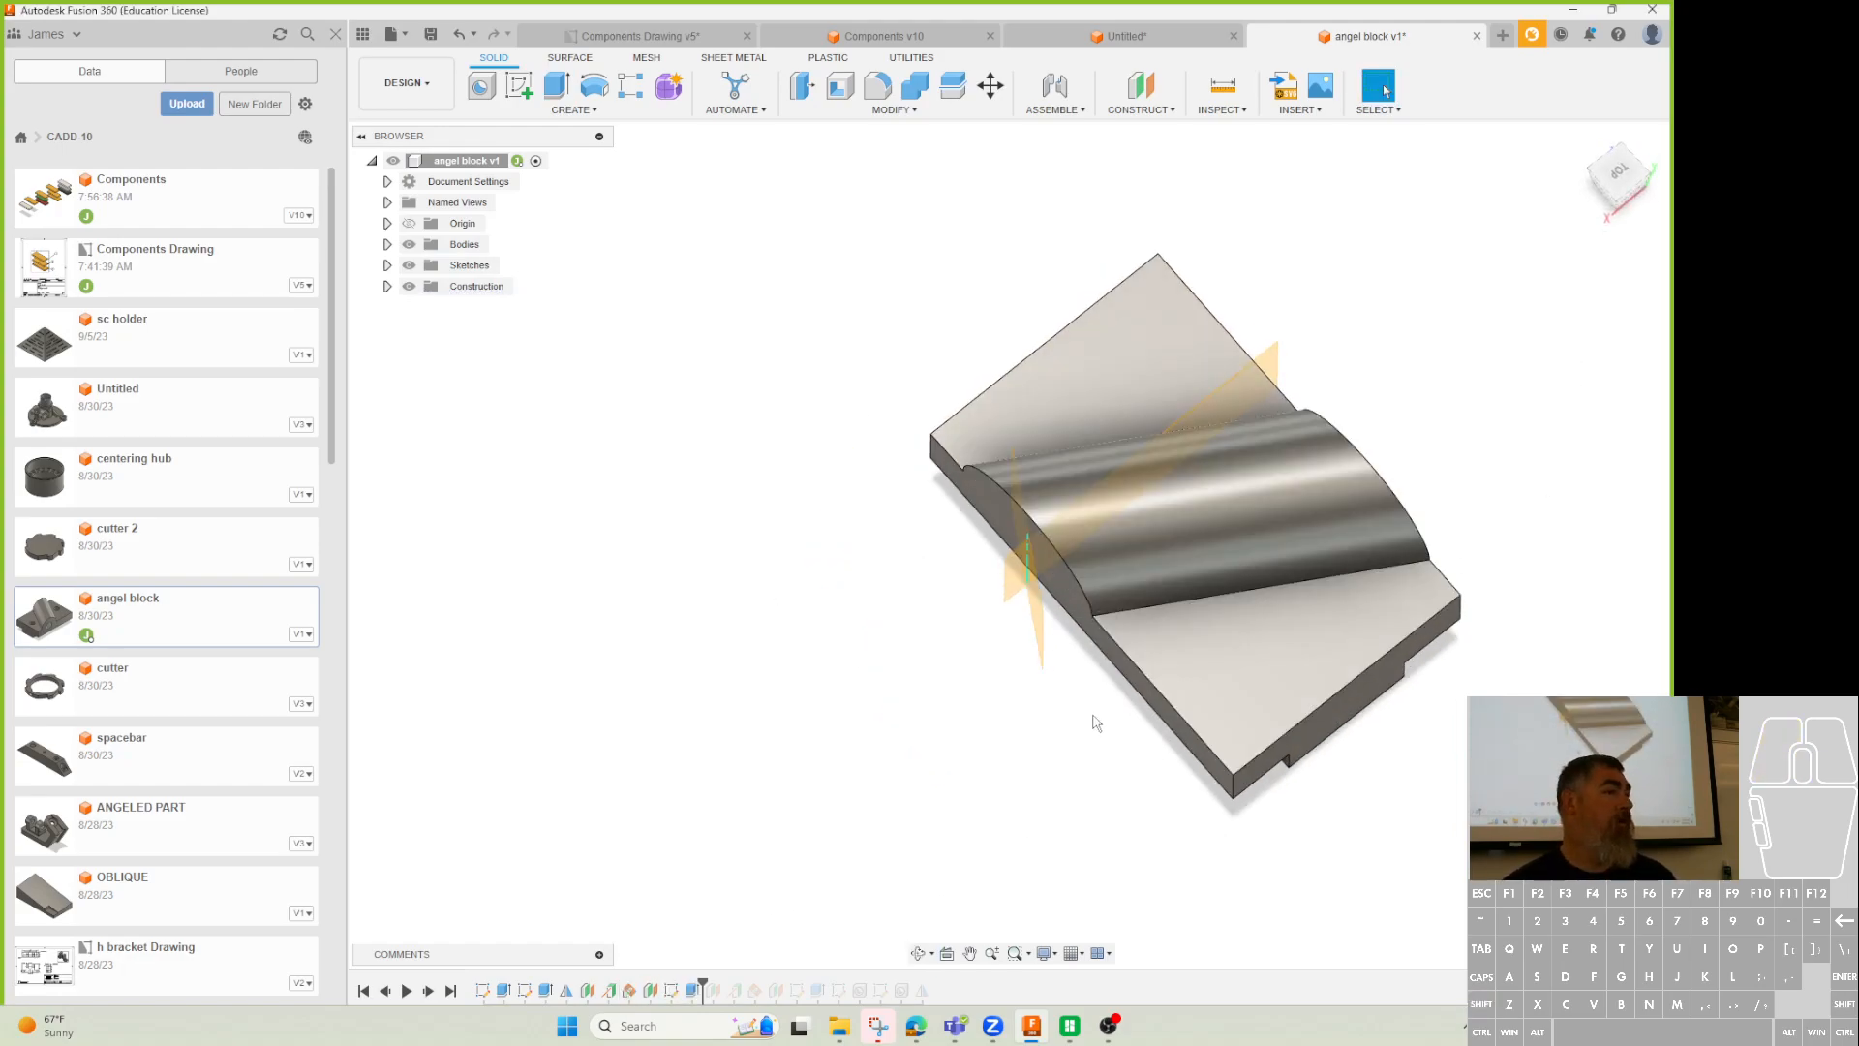
double_click(631, 990)
left_click_drag(1201, 529, 1004, 526)
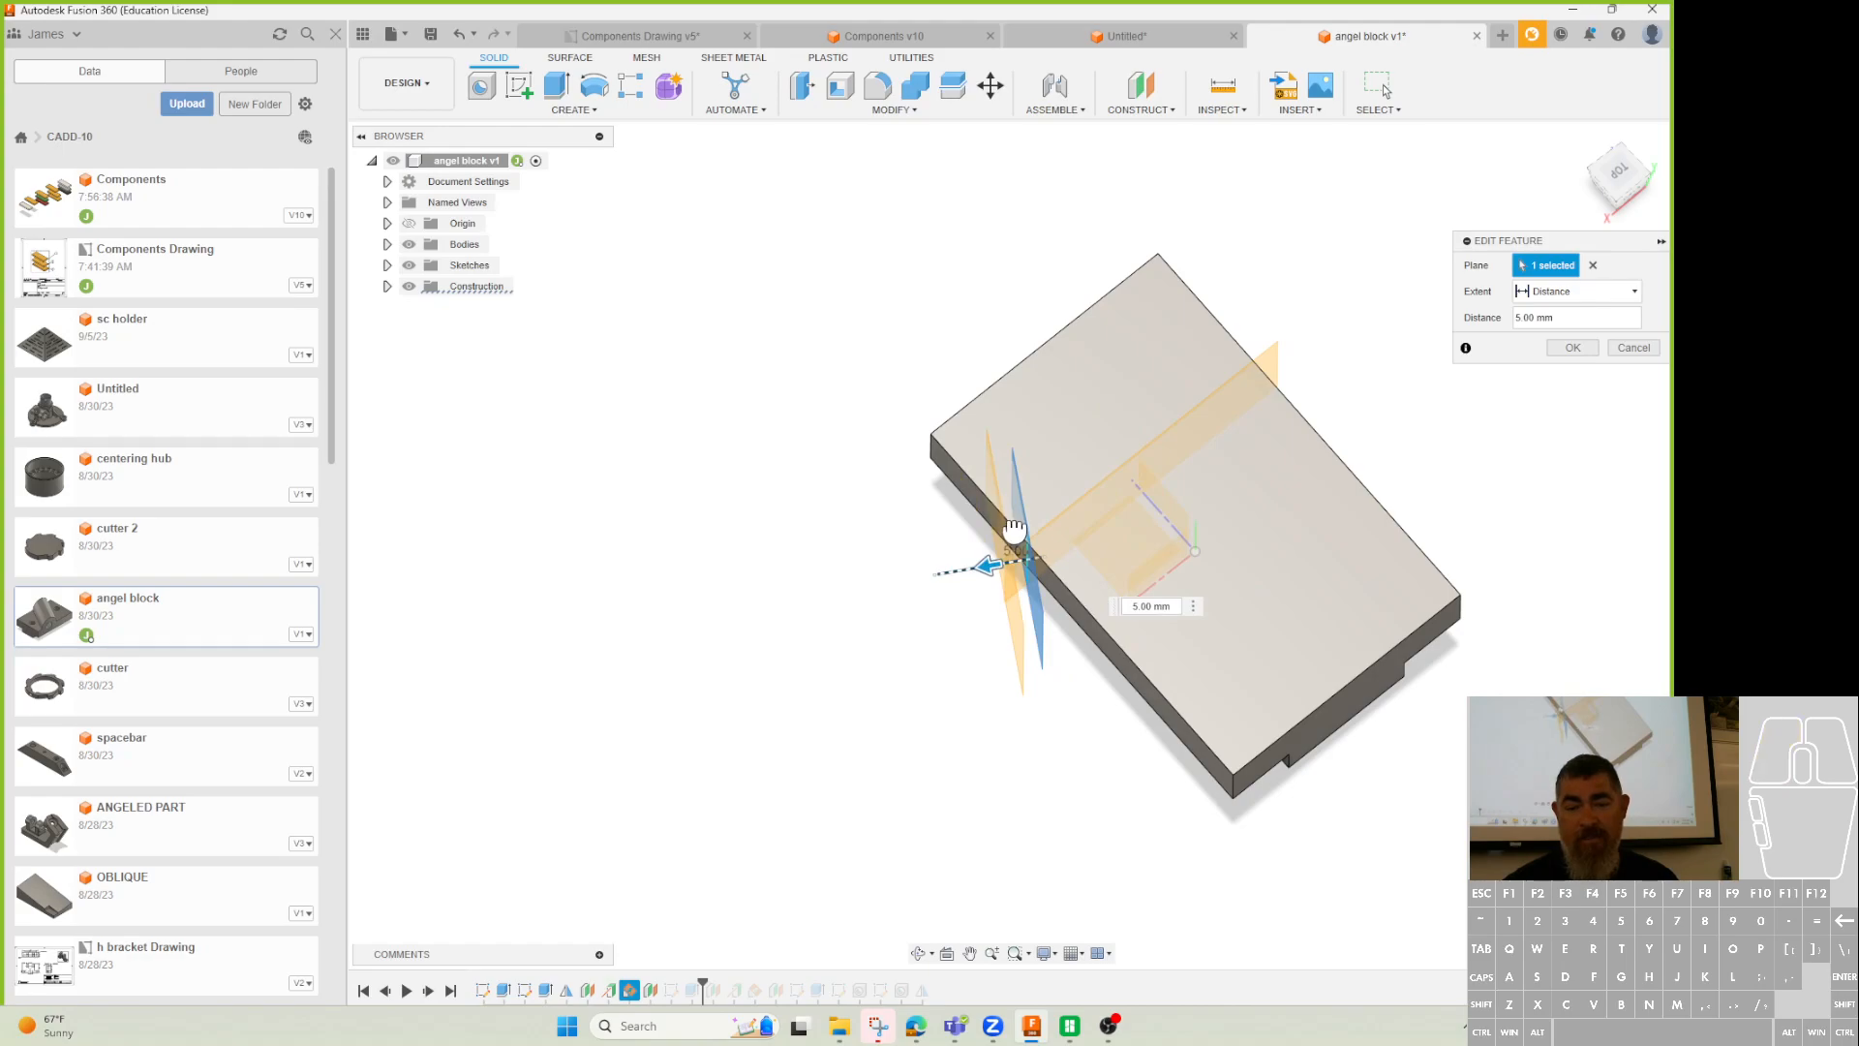
left_click(1573, 348)
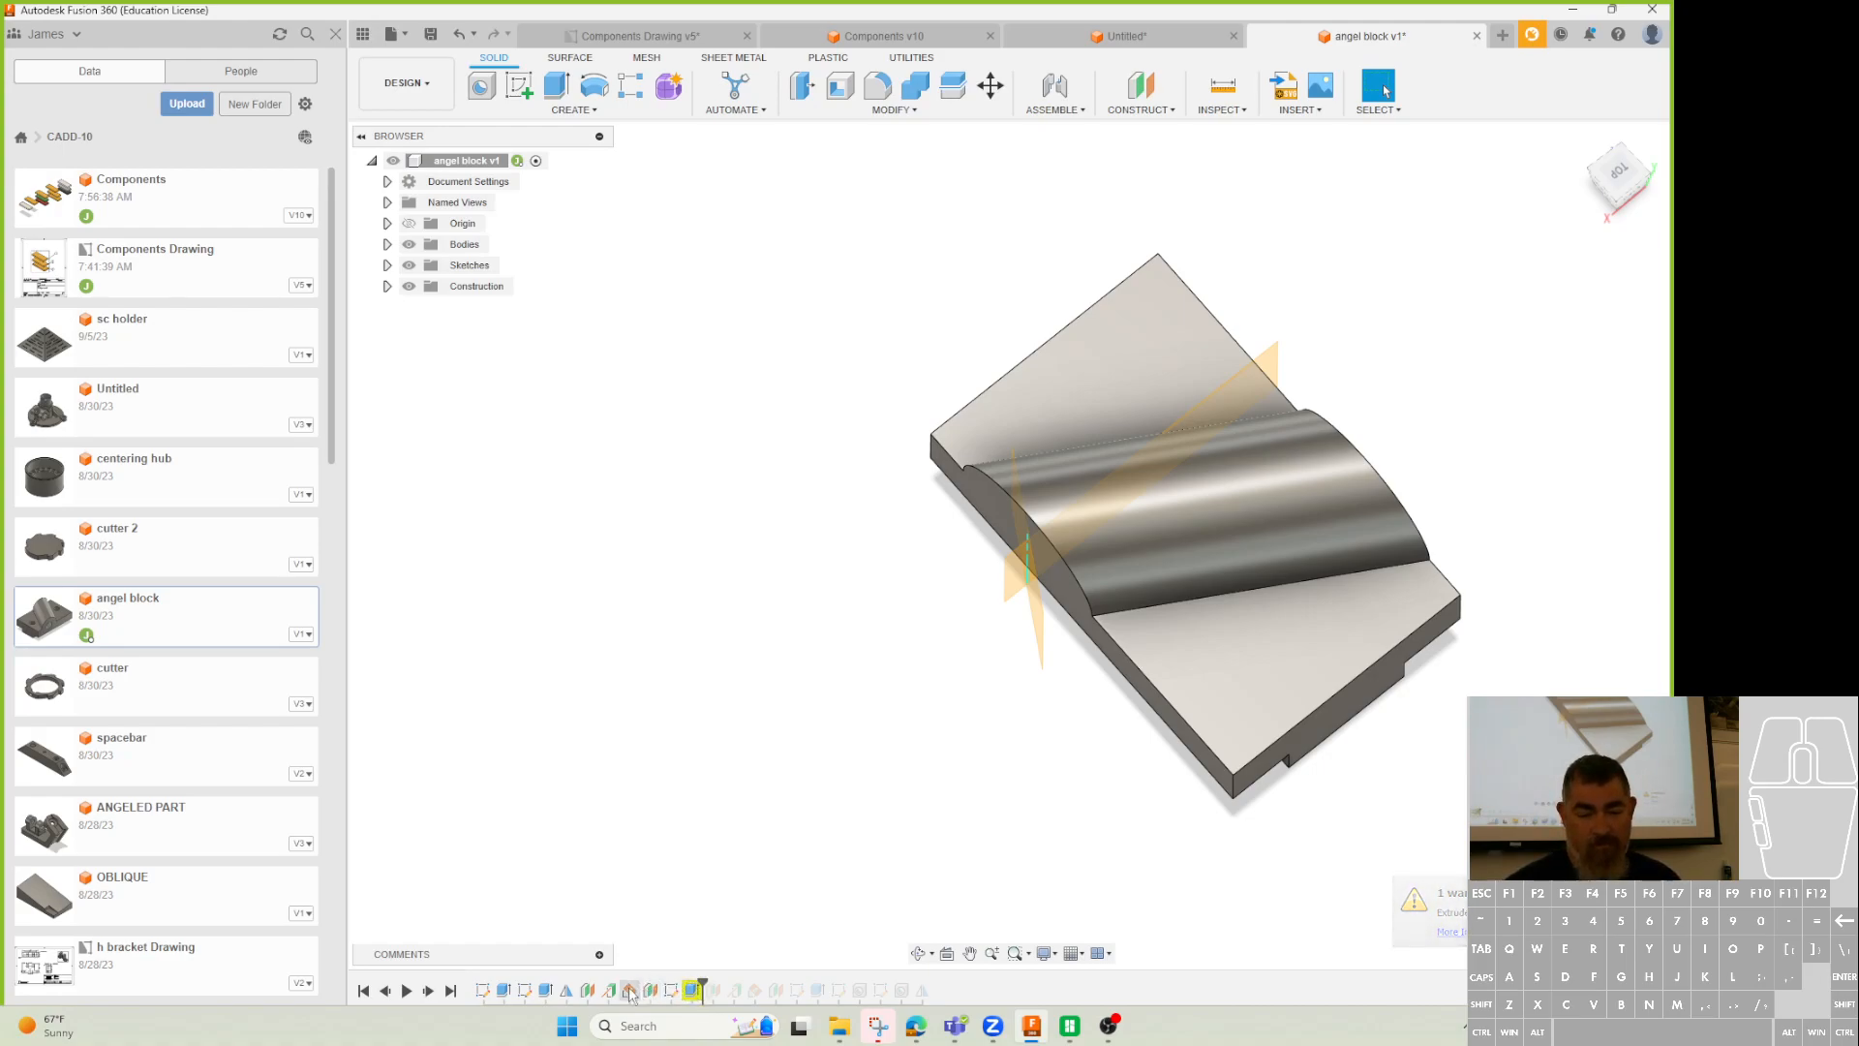
Set the offset plane distance to 20 mm so the boss spans the top.
left_click(653, 992)
double_click(652, 991)
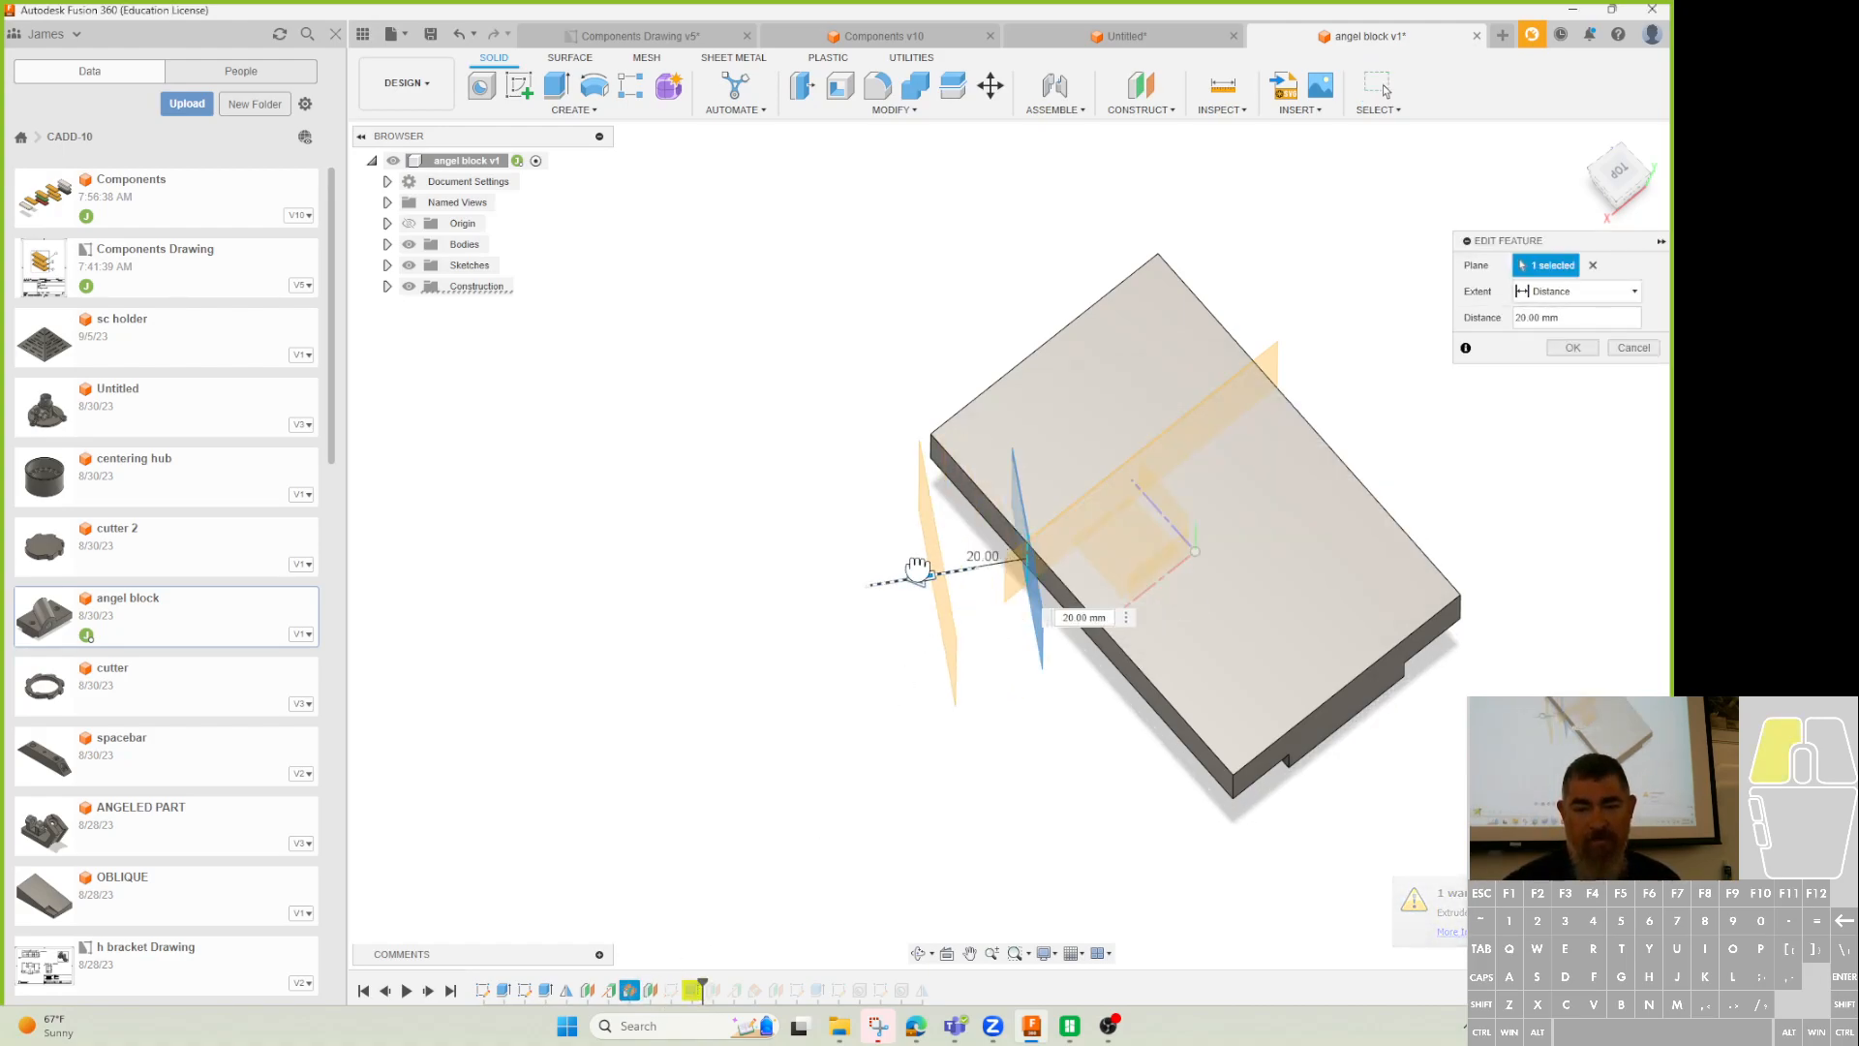
left_click(1572, 347)
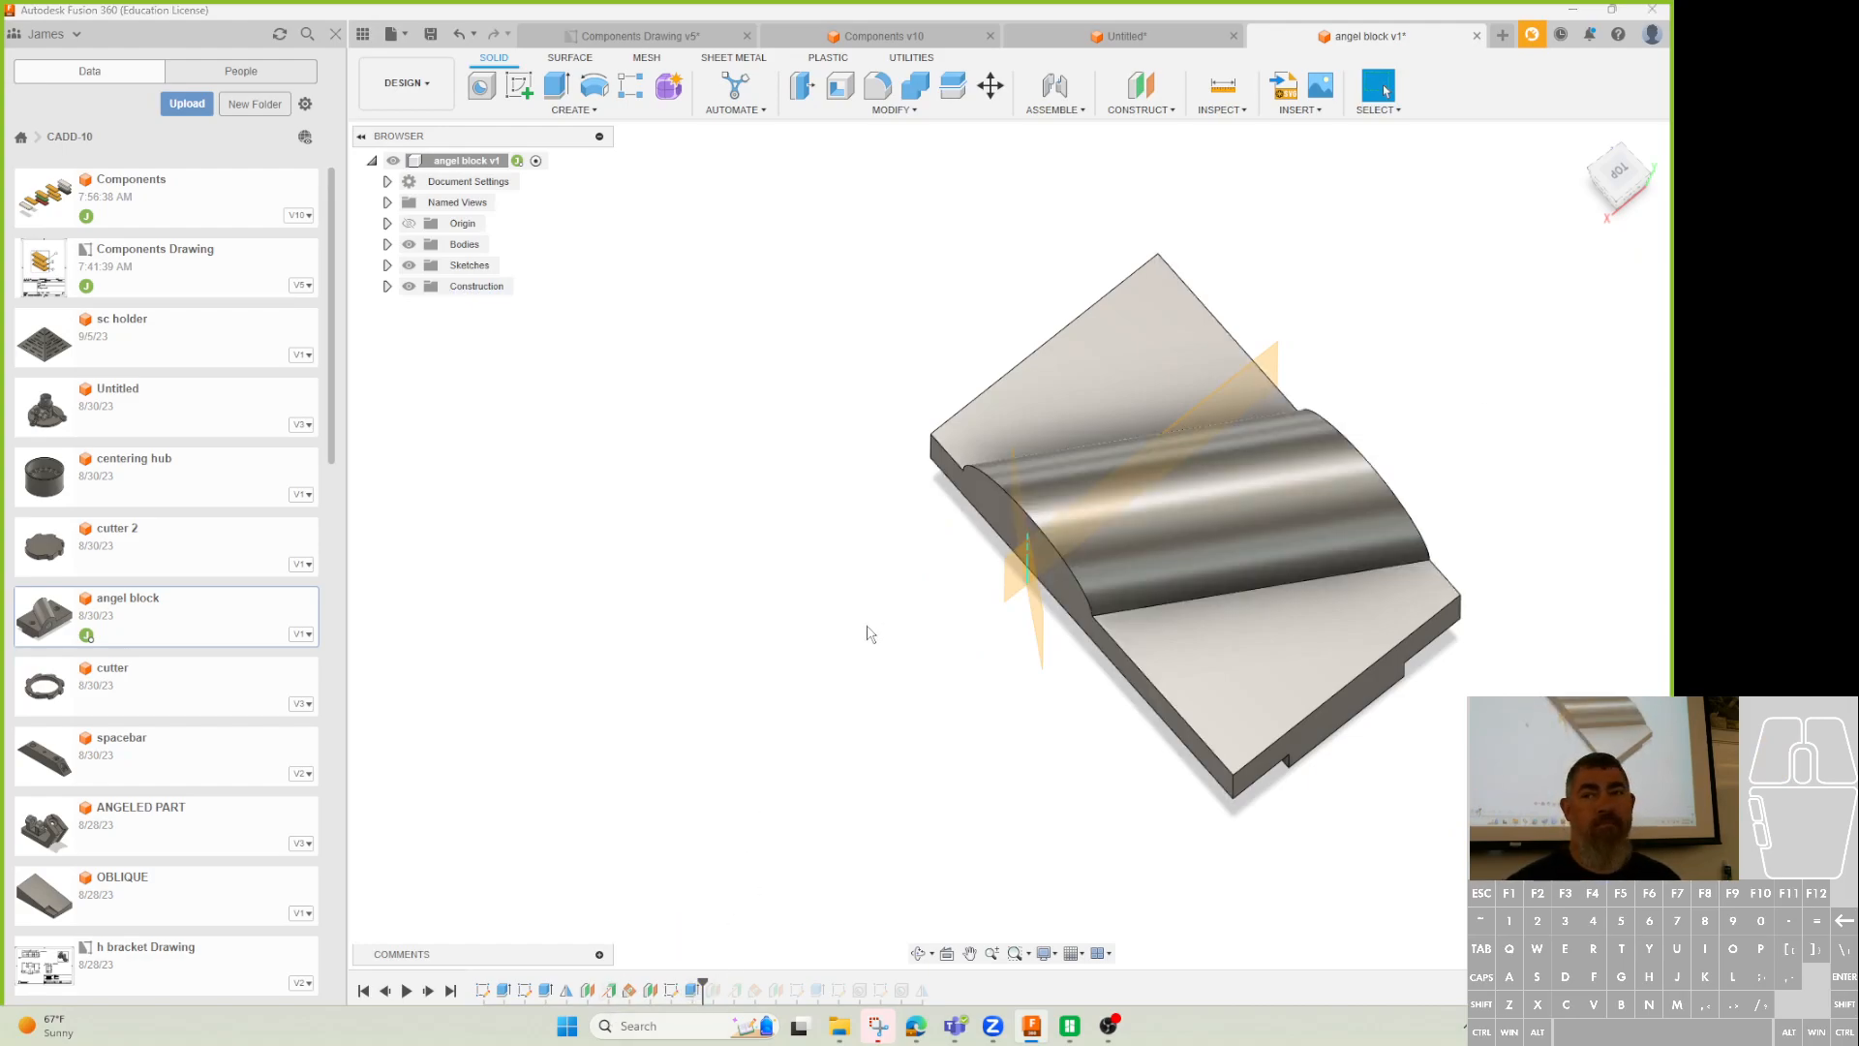
double_click(631, 992)
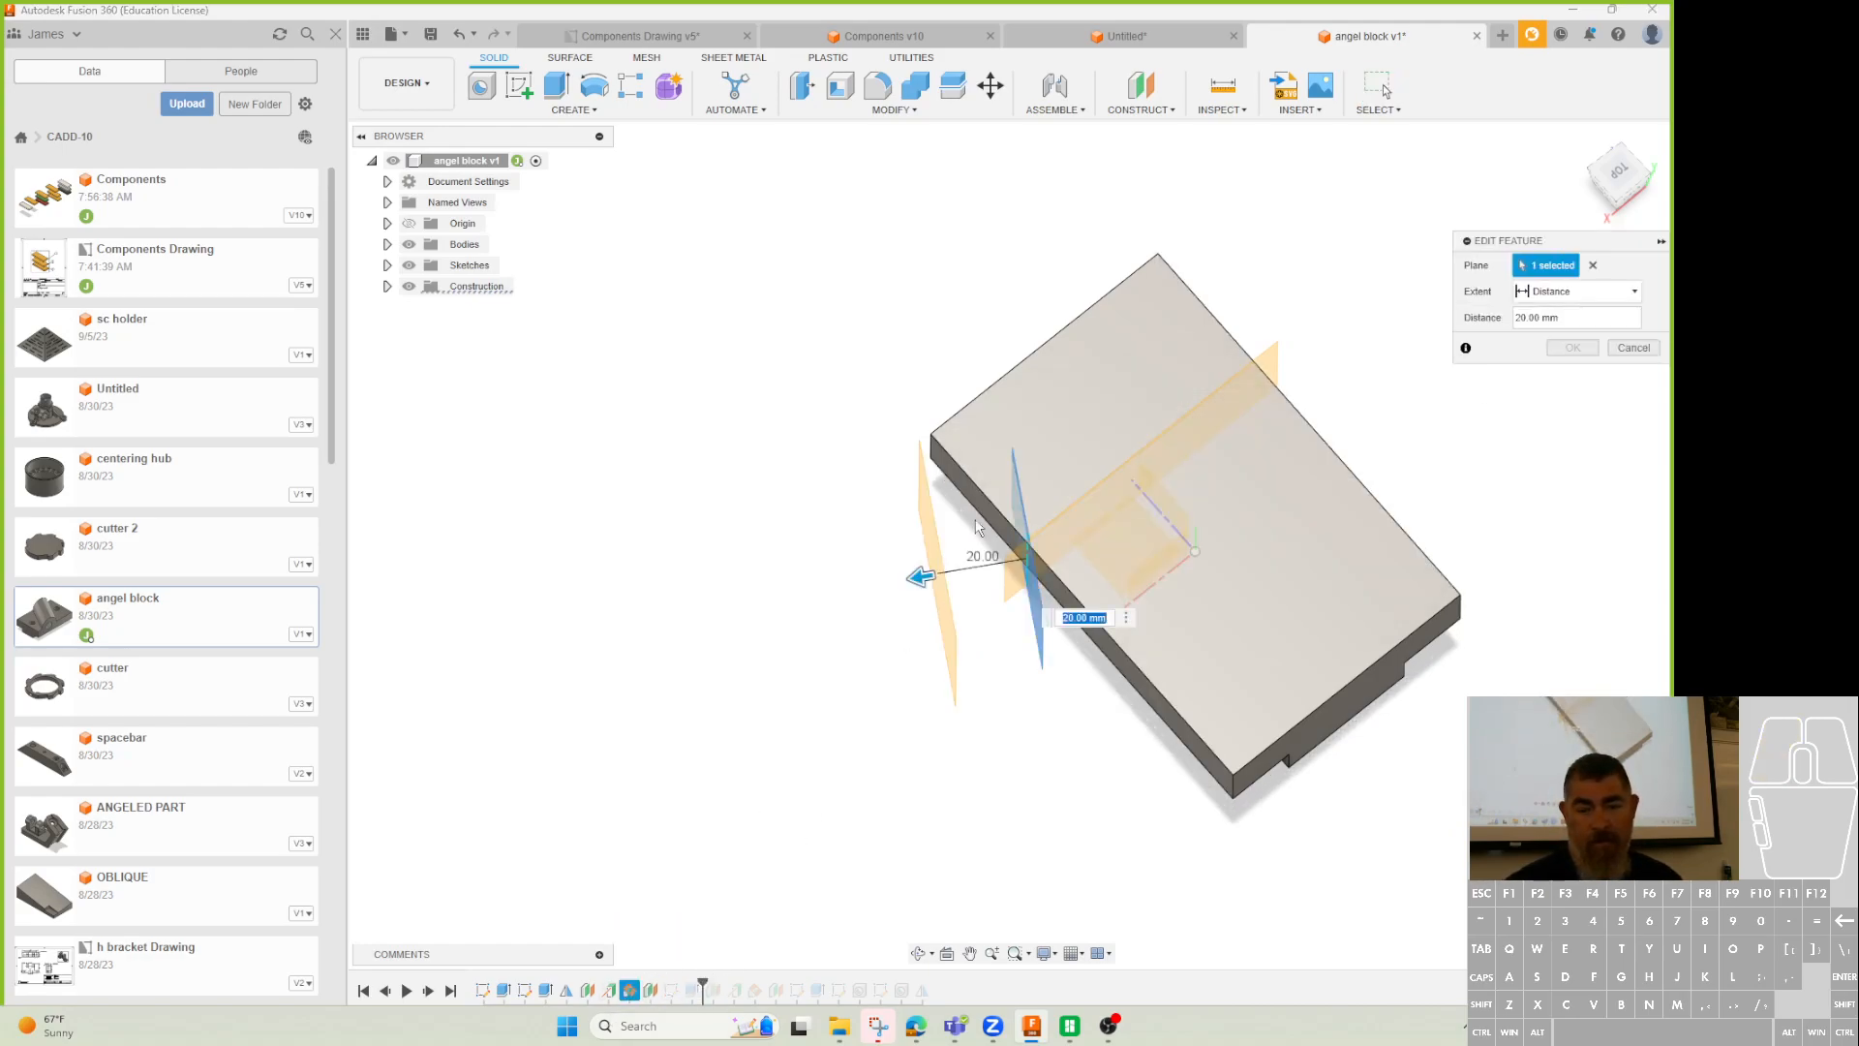
left_click_drag(920, 568, 1134, 590)
left_click(1582, 349)
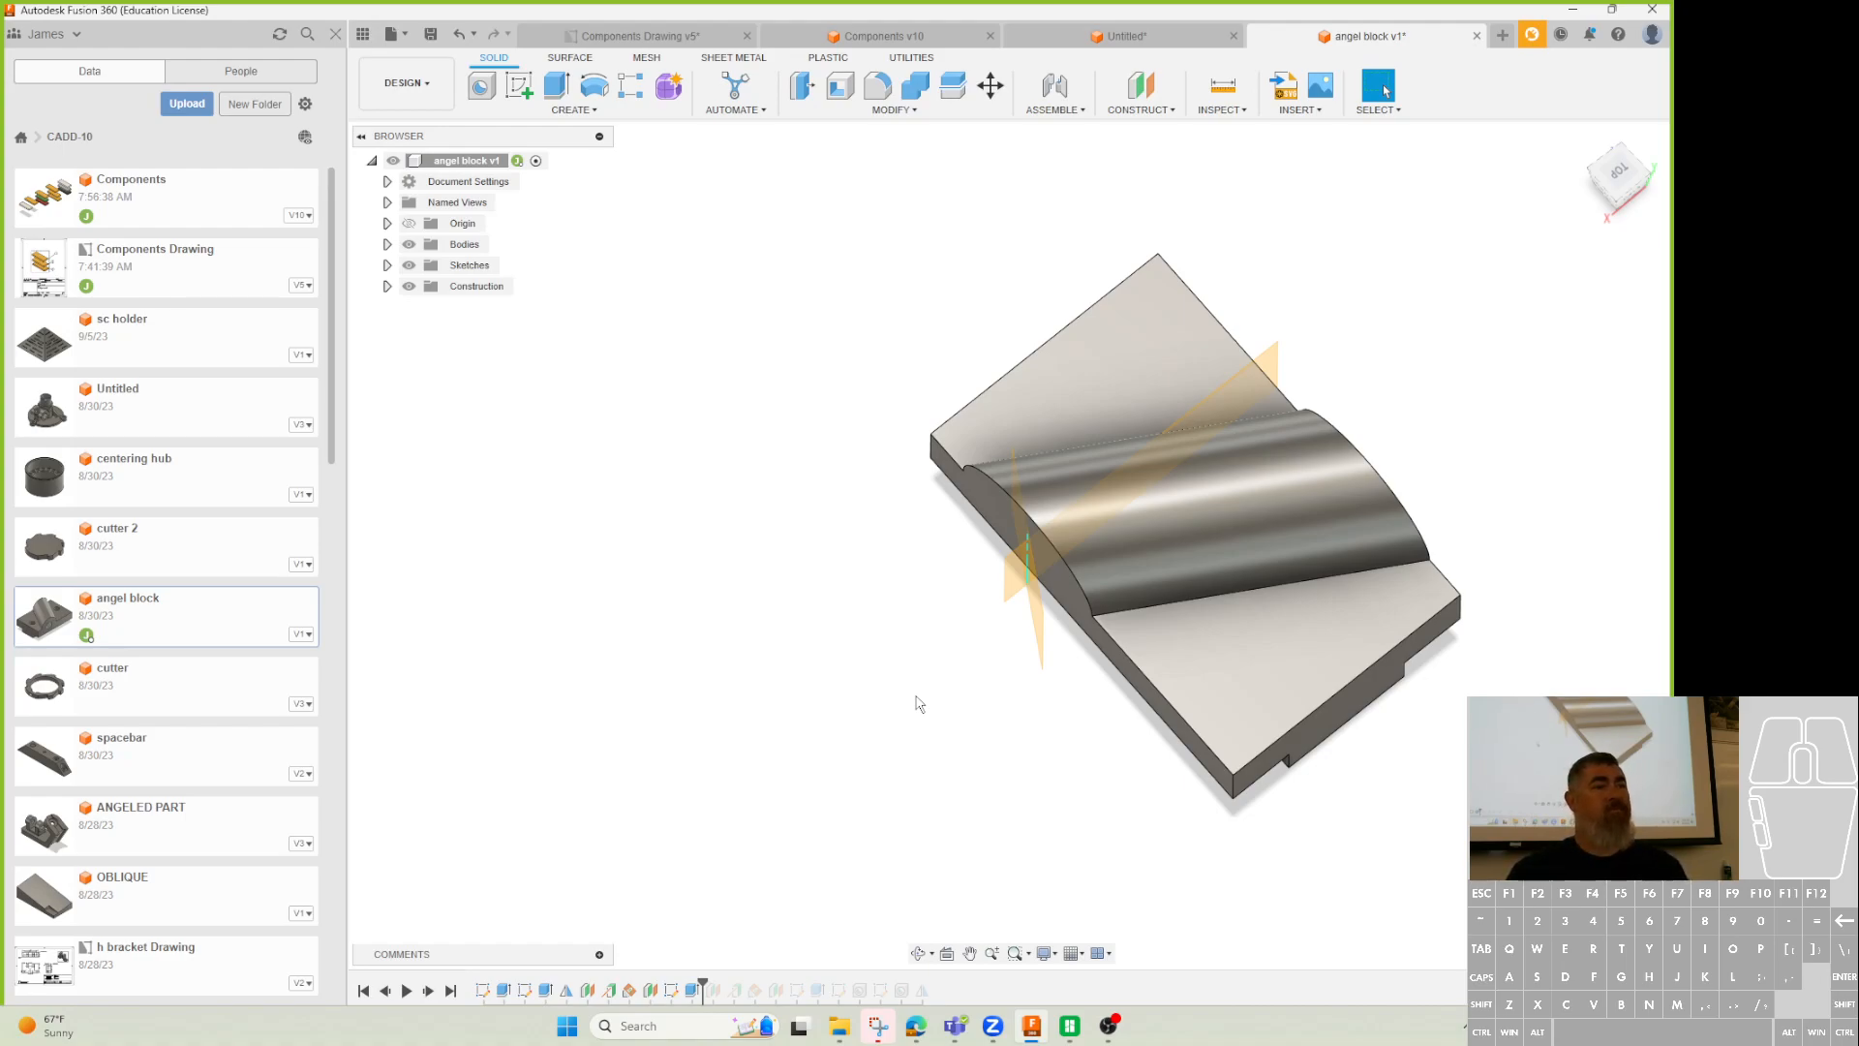
middle_click_drag(1008, 751, 1181, 589, "shift")
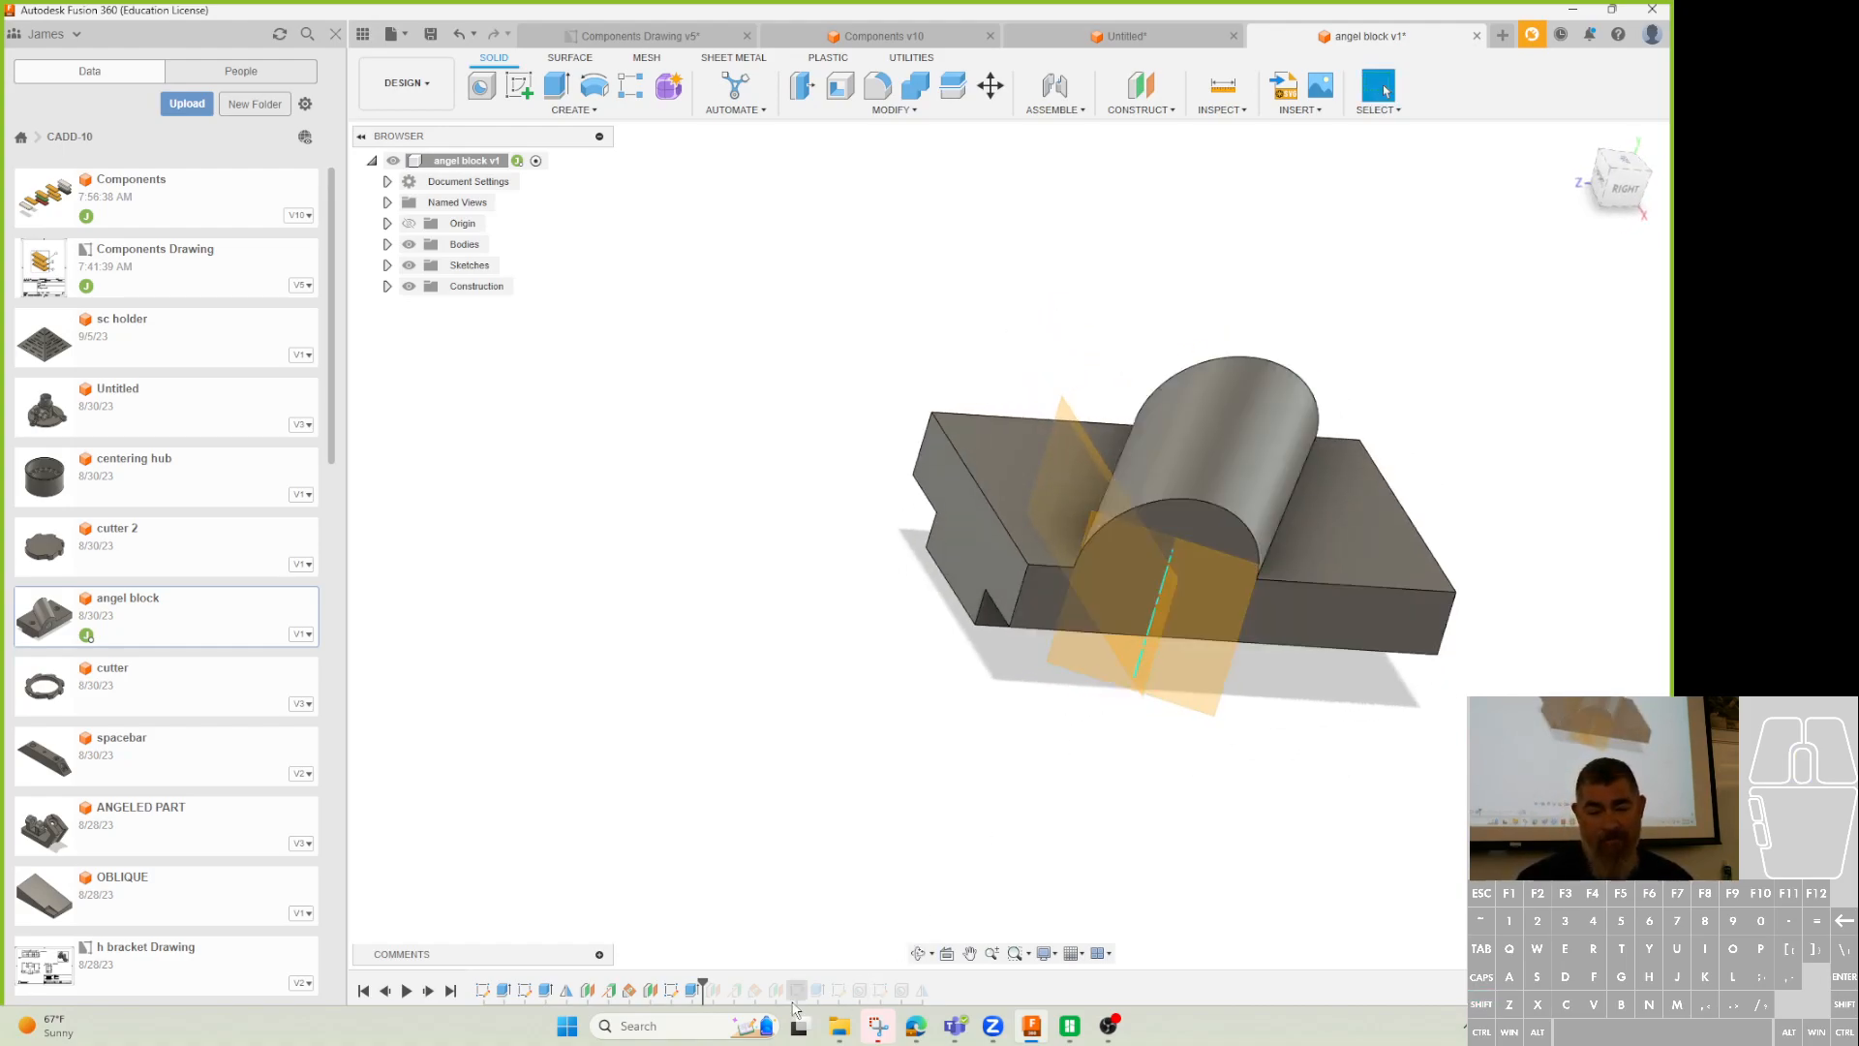
Sketch on the construction plane with the boss arc projected into it.
left_click(1232, 603)
left_click(519, 86)
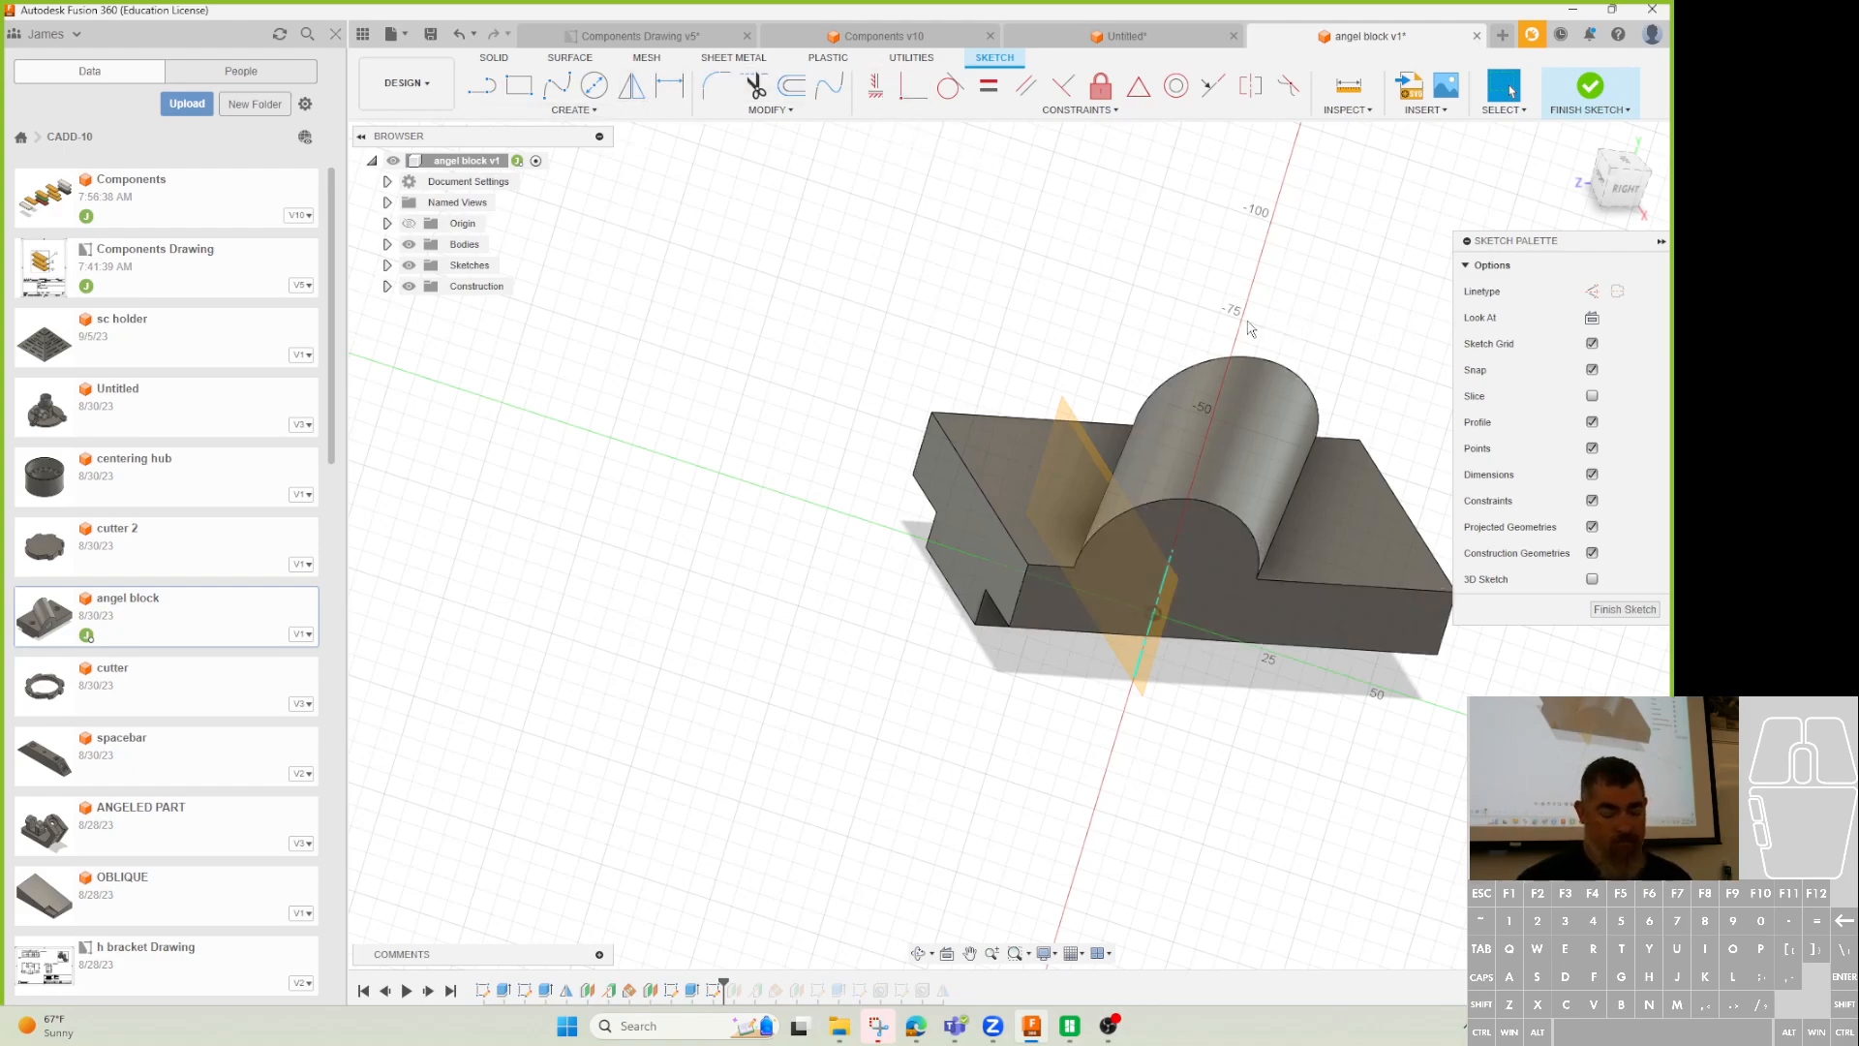
key("p")
left_click(1303, 465)
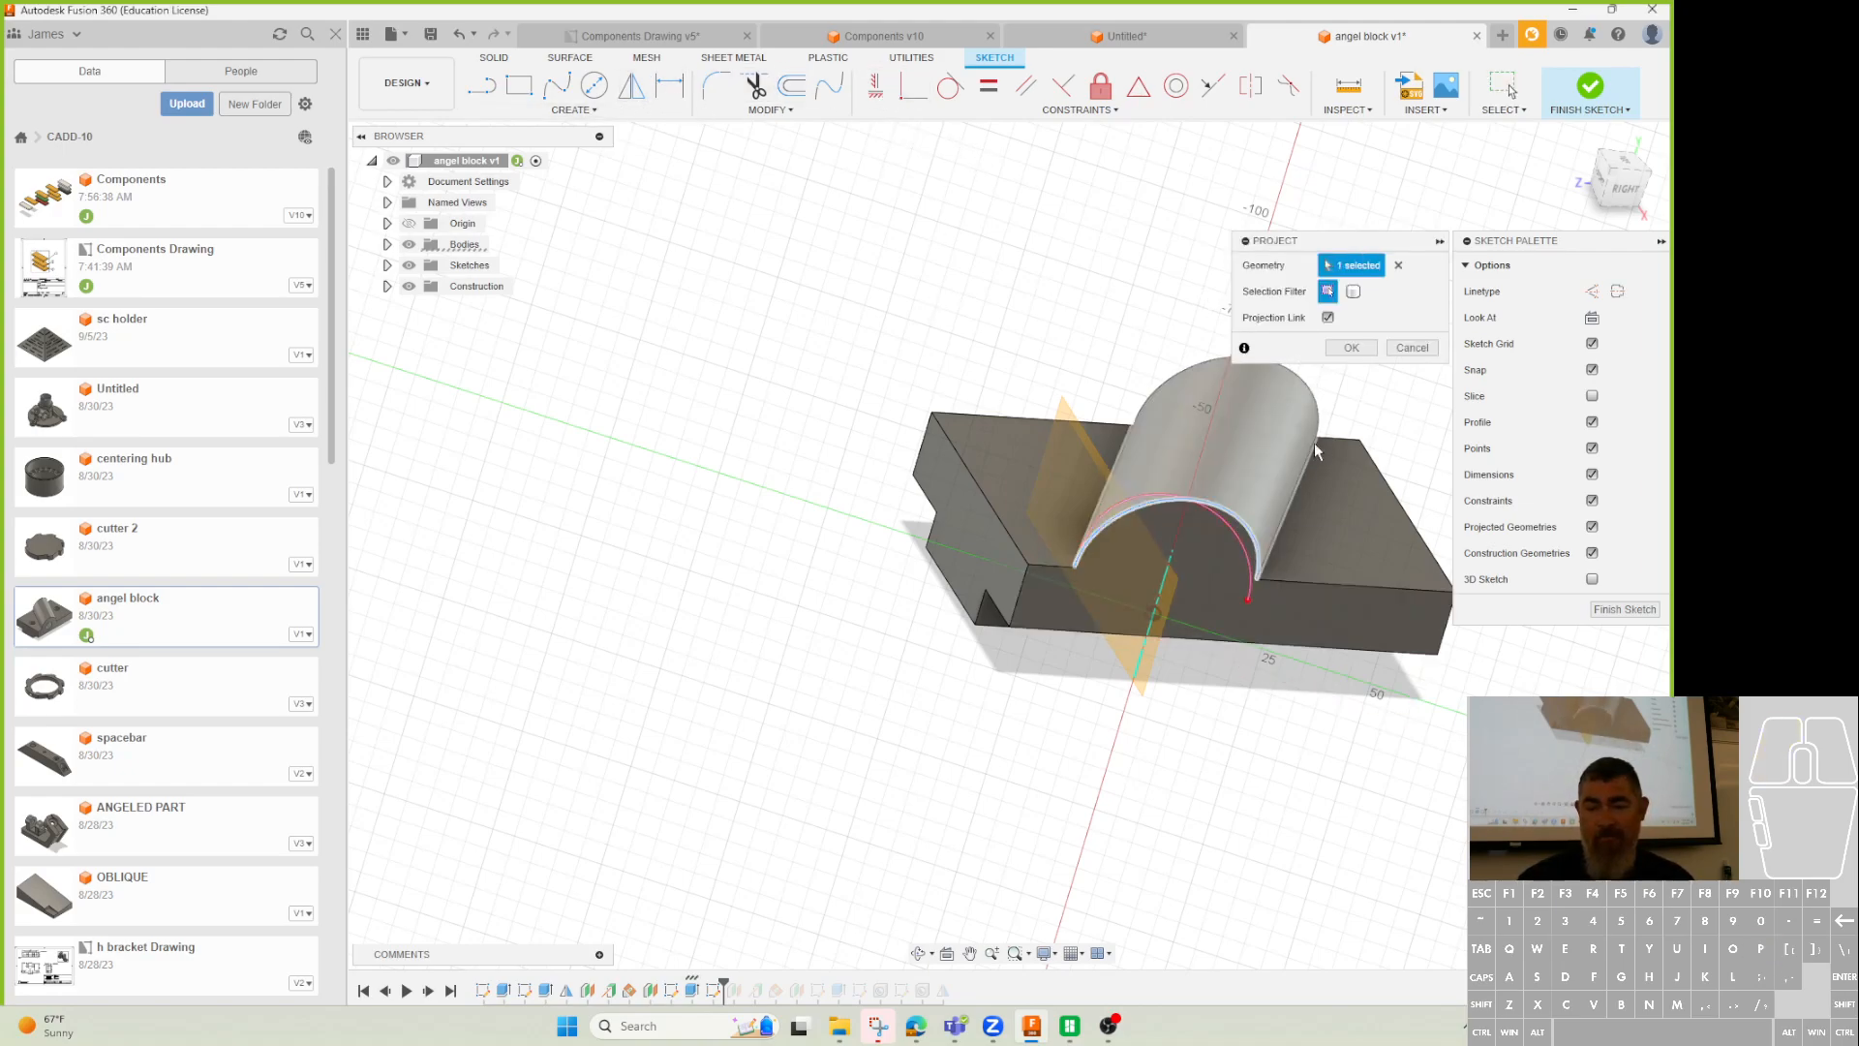
left_click(1351, 348)
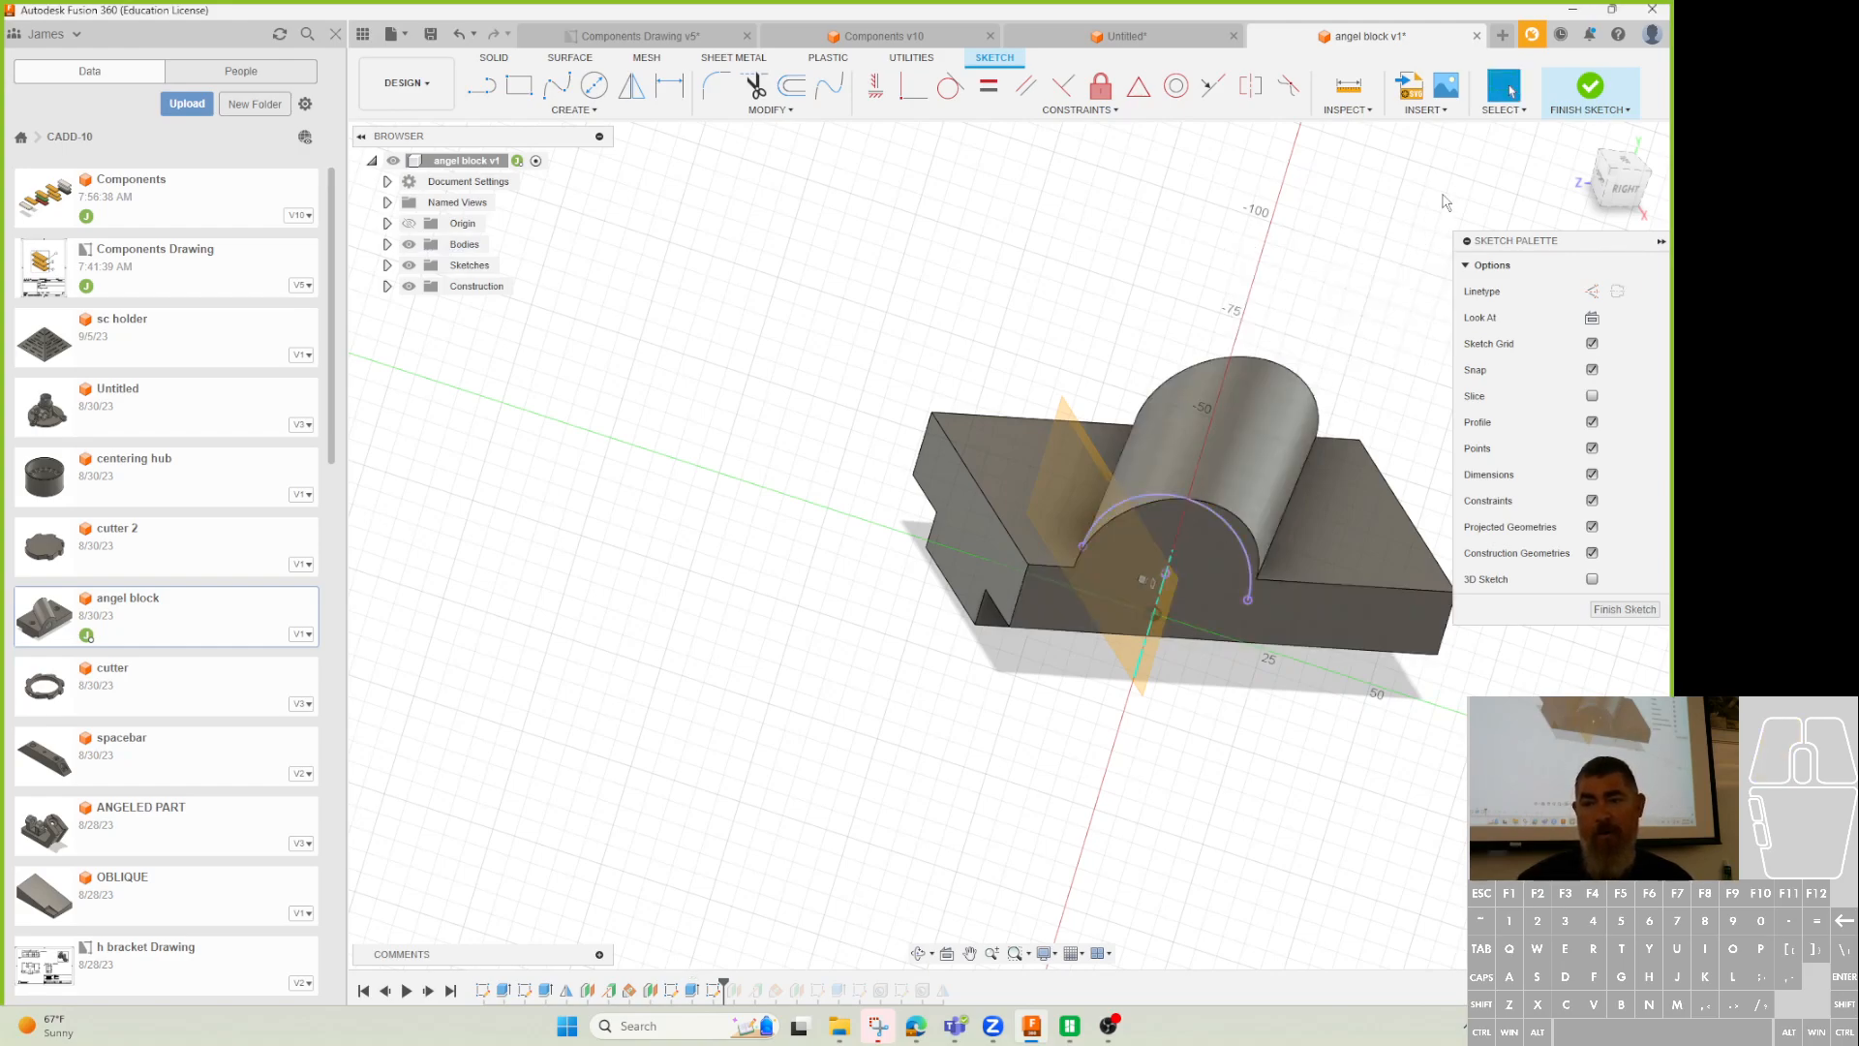
left_click(1589, 88)
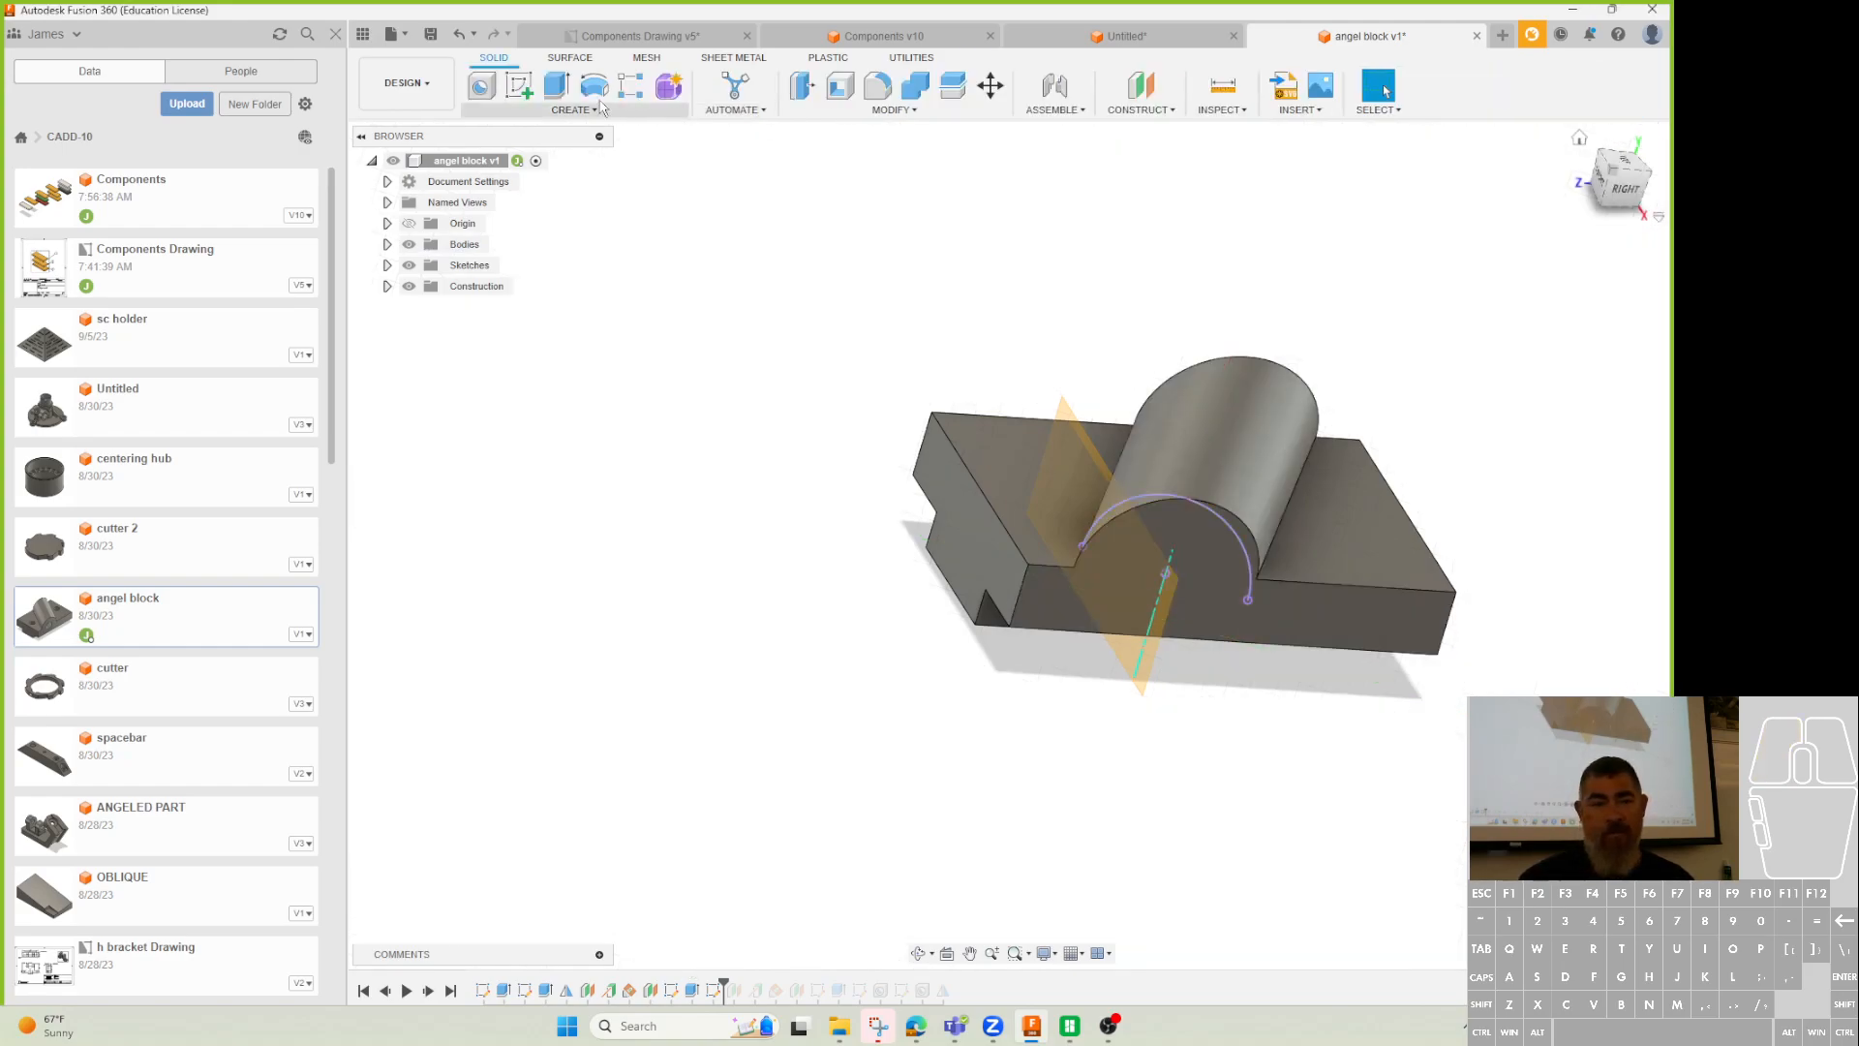
Add a 10 mm through-all hole at the arc's centre point.
left_click(491, 87)
left_click(1164, 573)
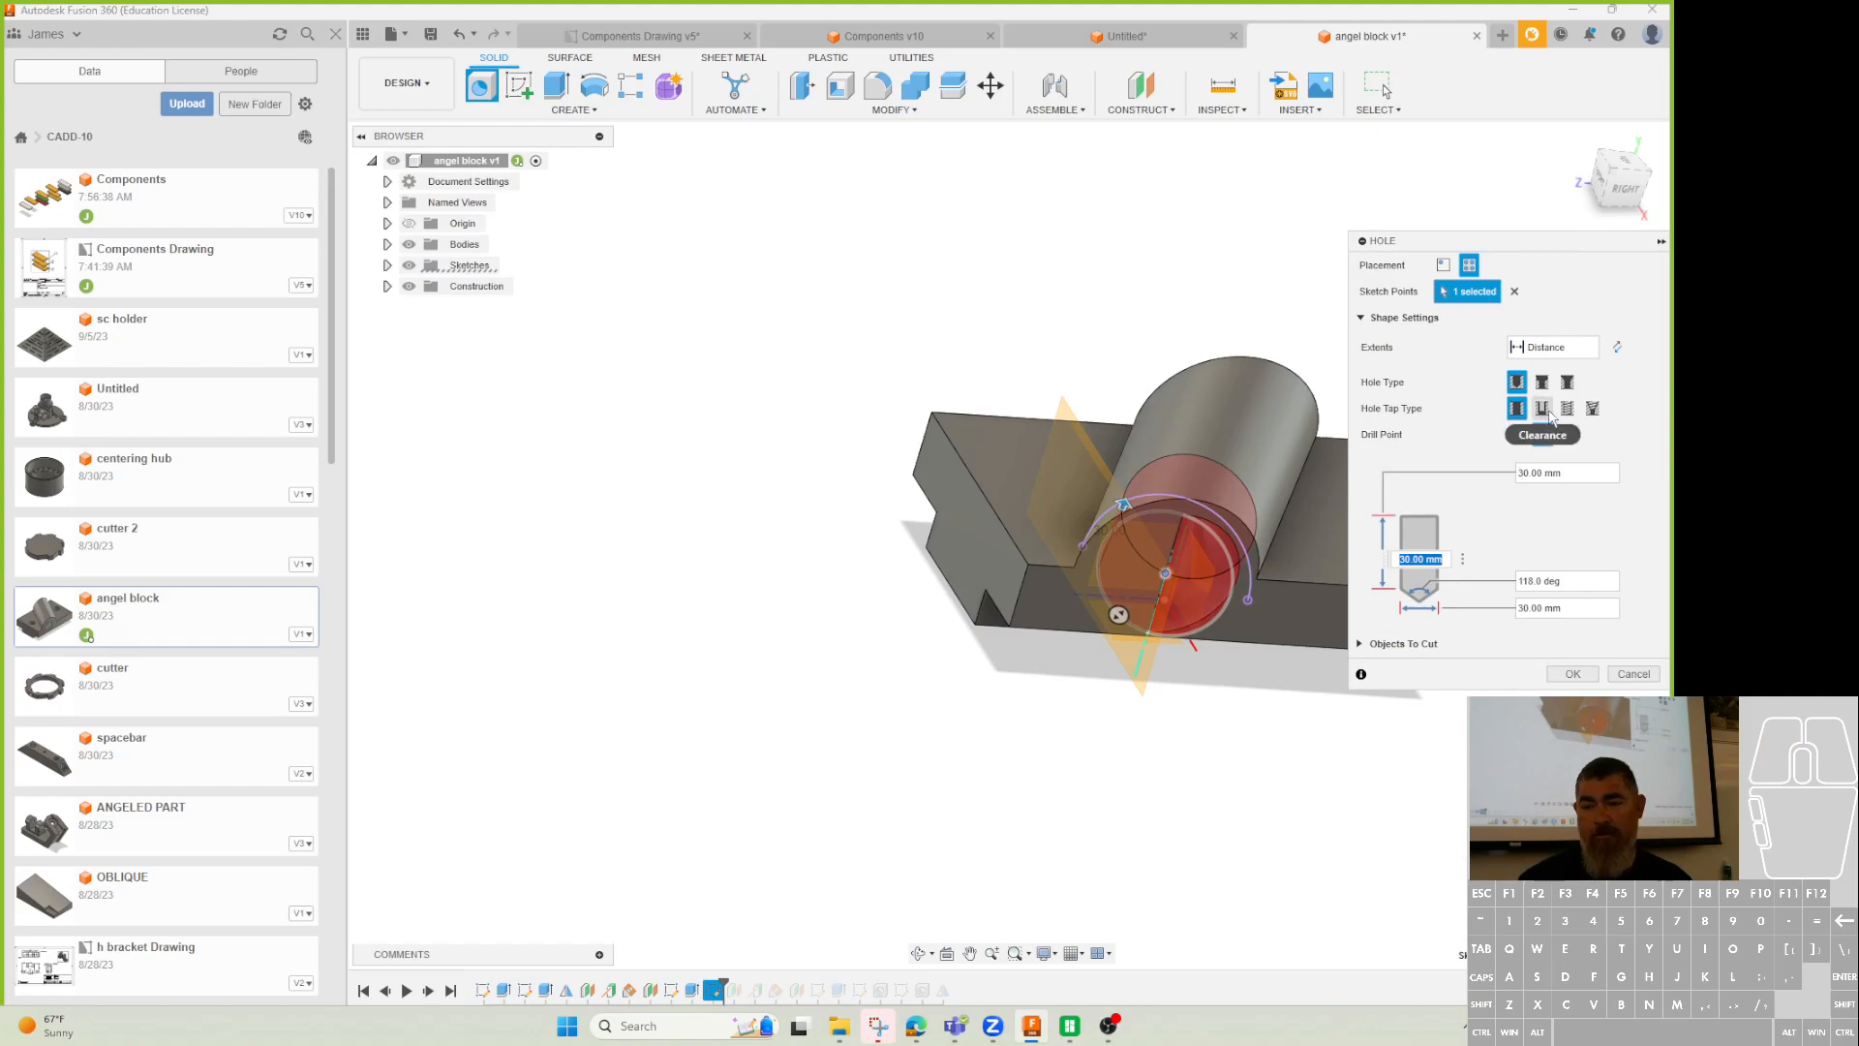
left_click(1552, 347)
left_click(1554, 403)
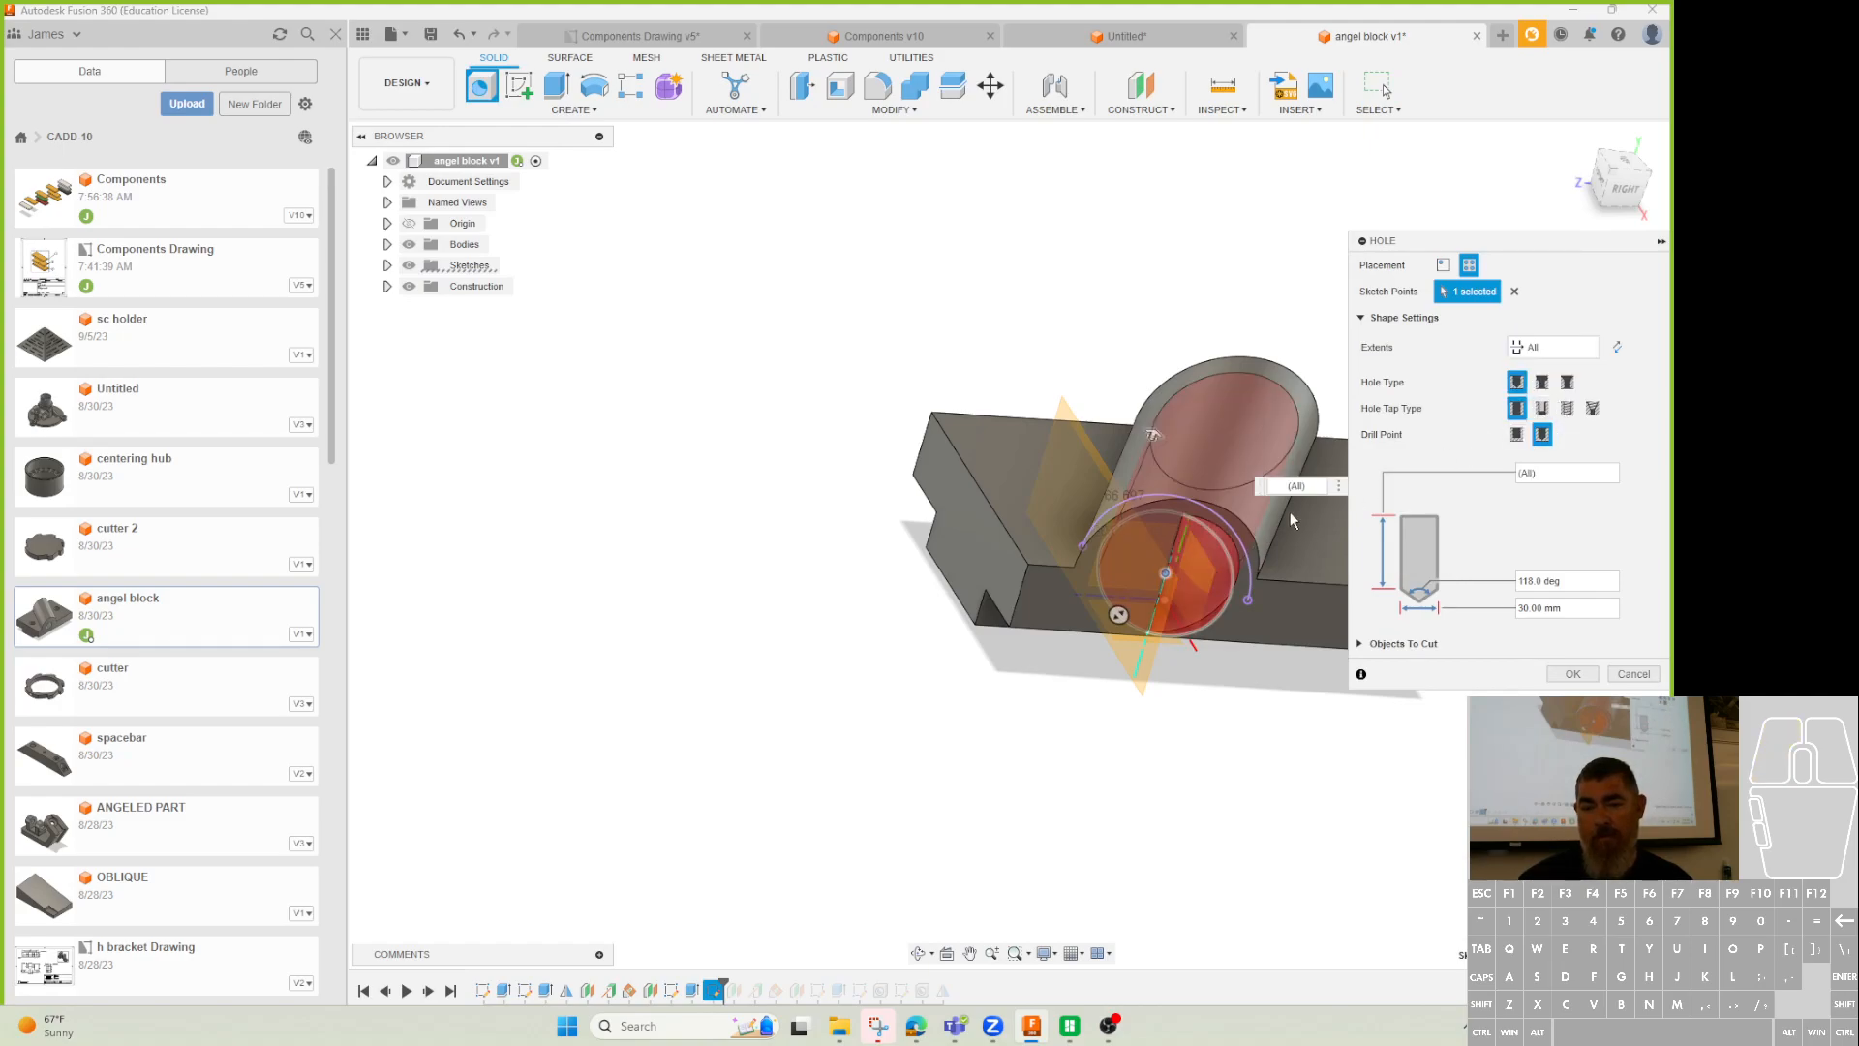
left_click_drag(1119, 614, 1154, 596)
left_click(1573, 674)
middle_click_drag(1328, 822, 1245, 801, "shift")
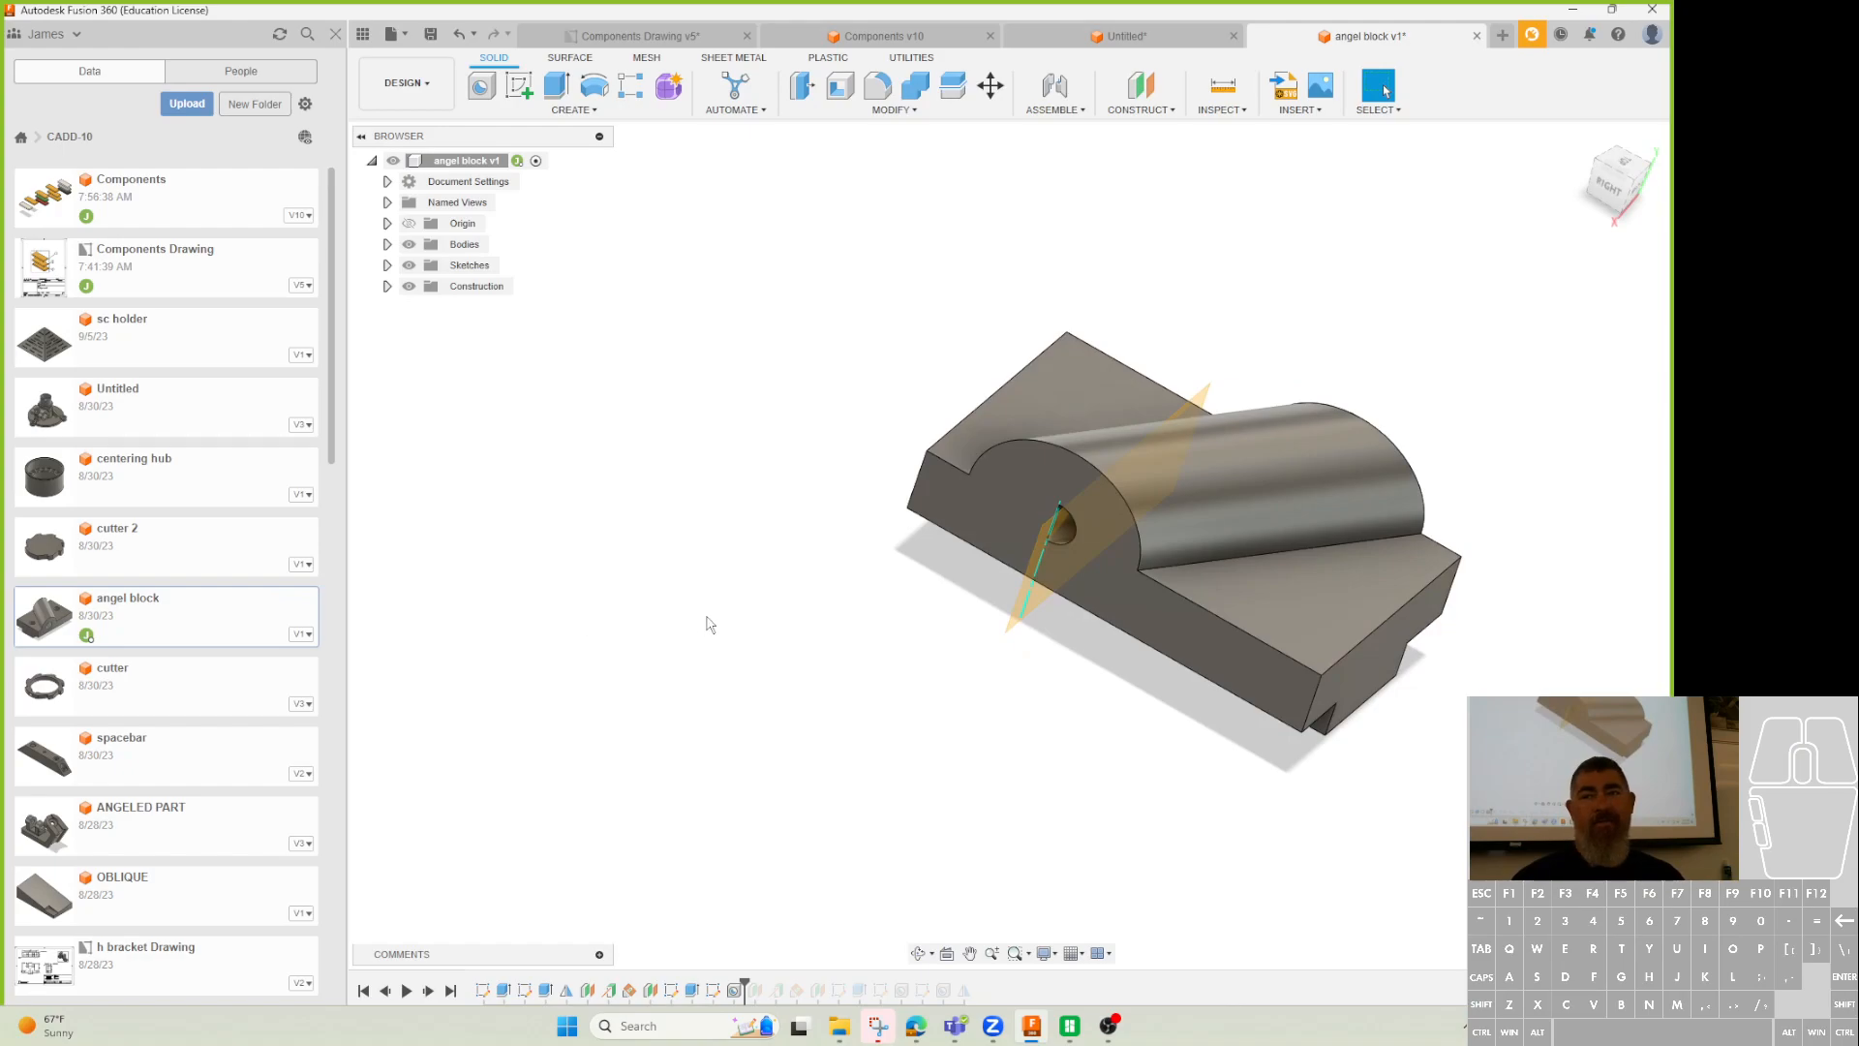
Redefine the hole sketch's plane onto Plane6 from the construction list.
right_click(714, 989)
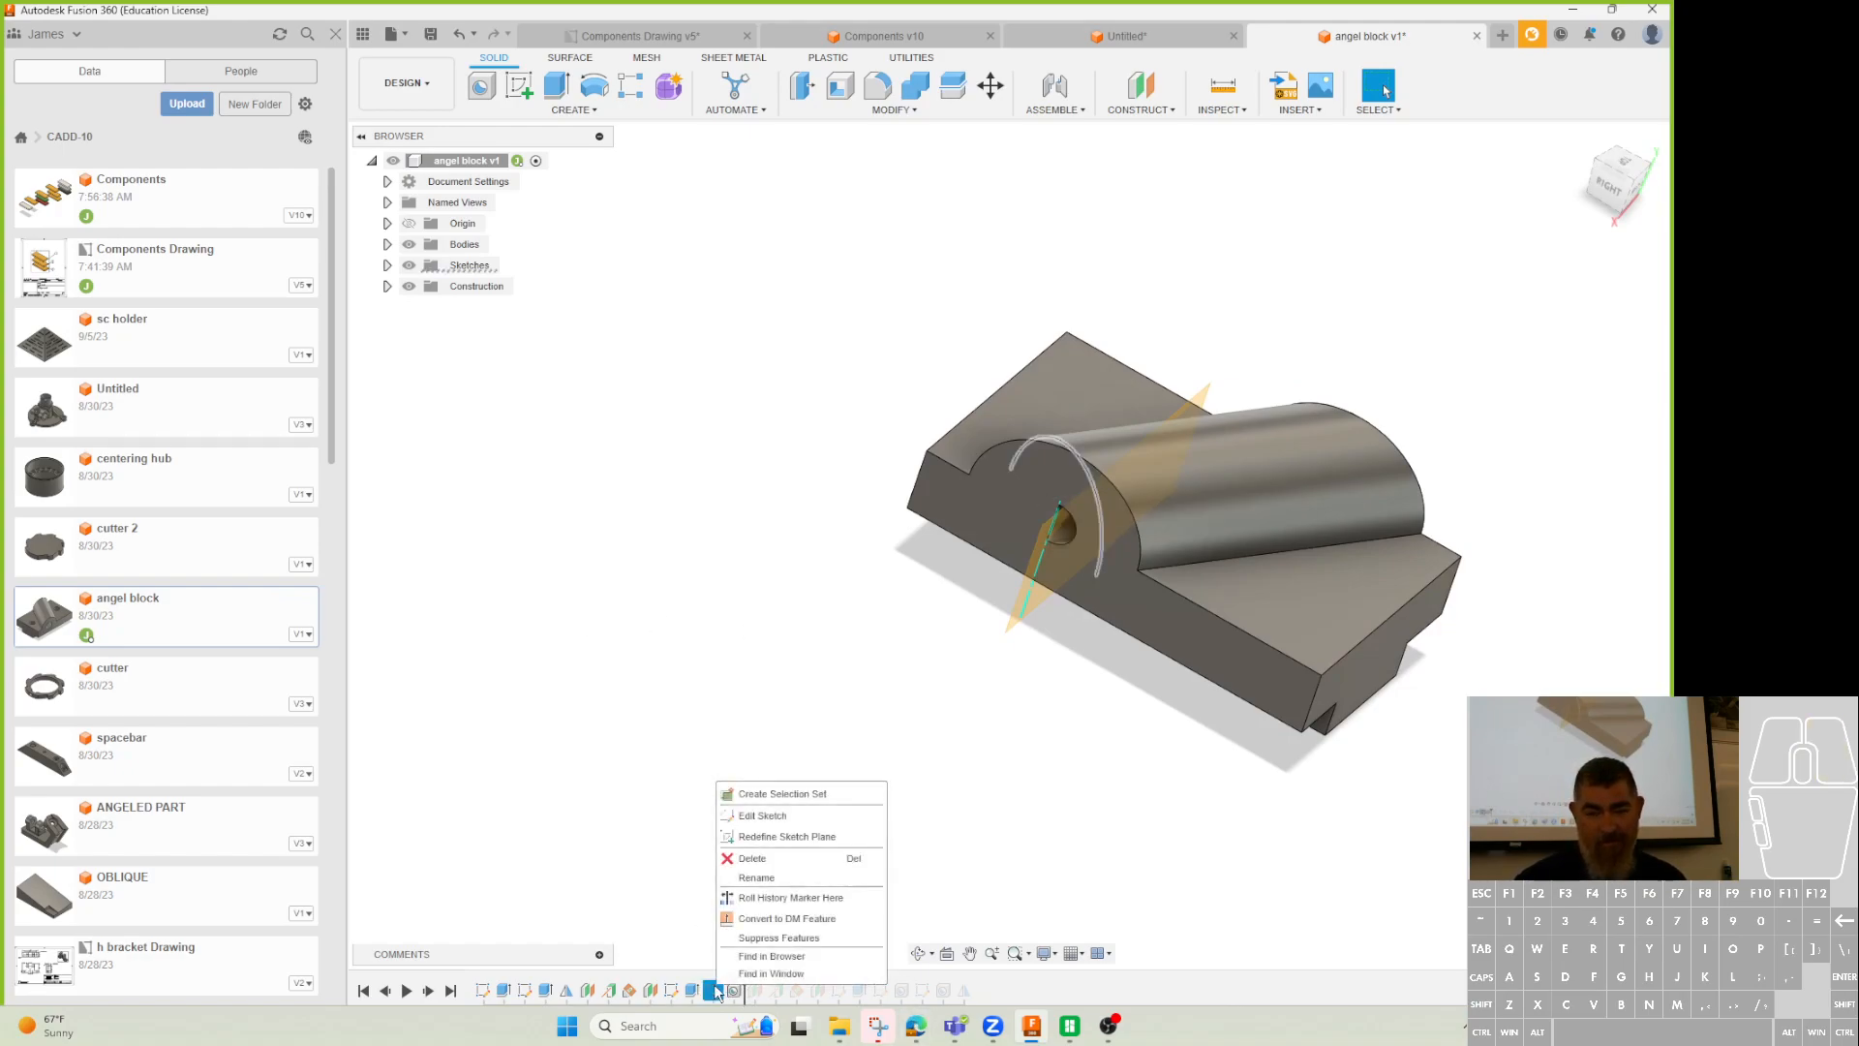
left_click(775, 837)
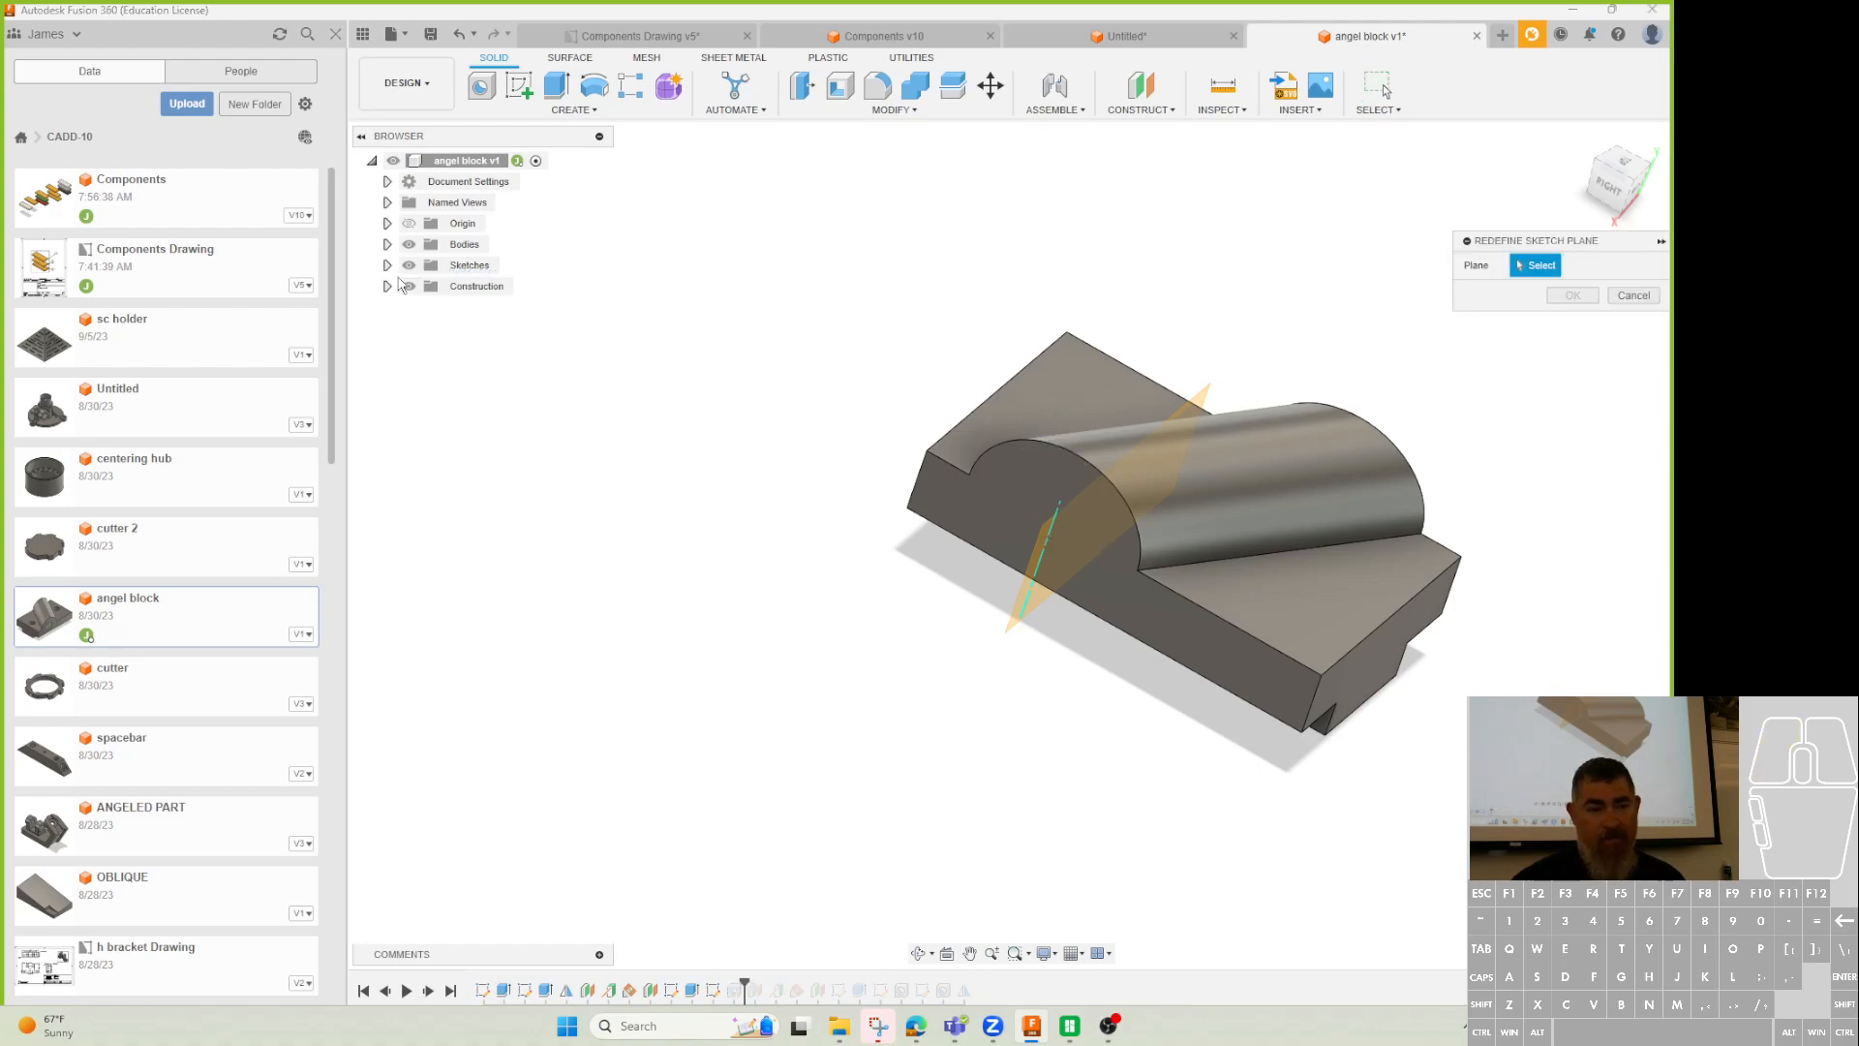
left_click(387, 286)
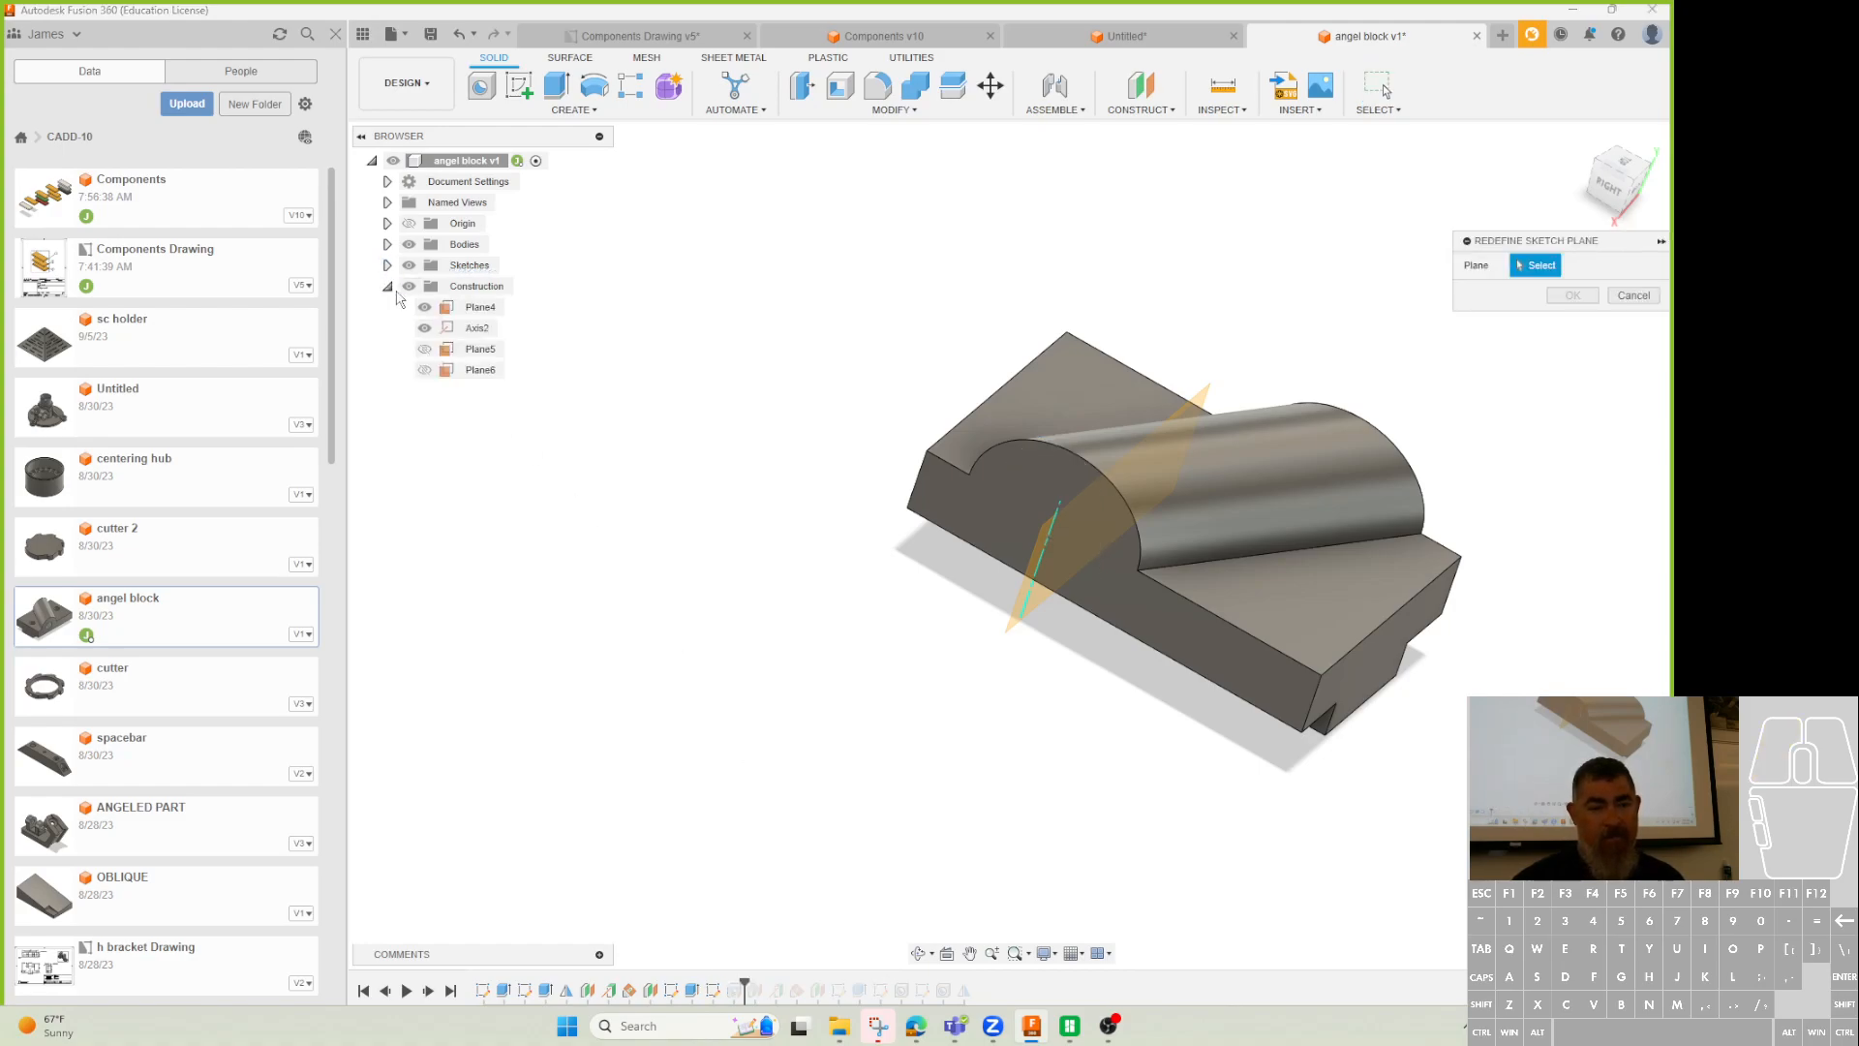
left_click(476, 371)
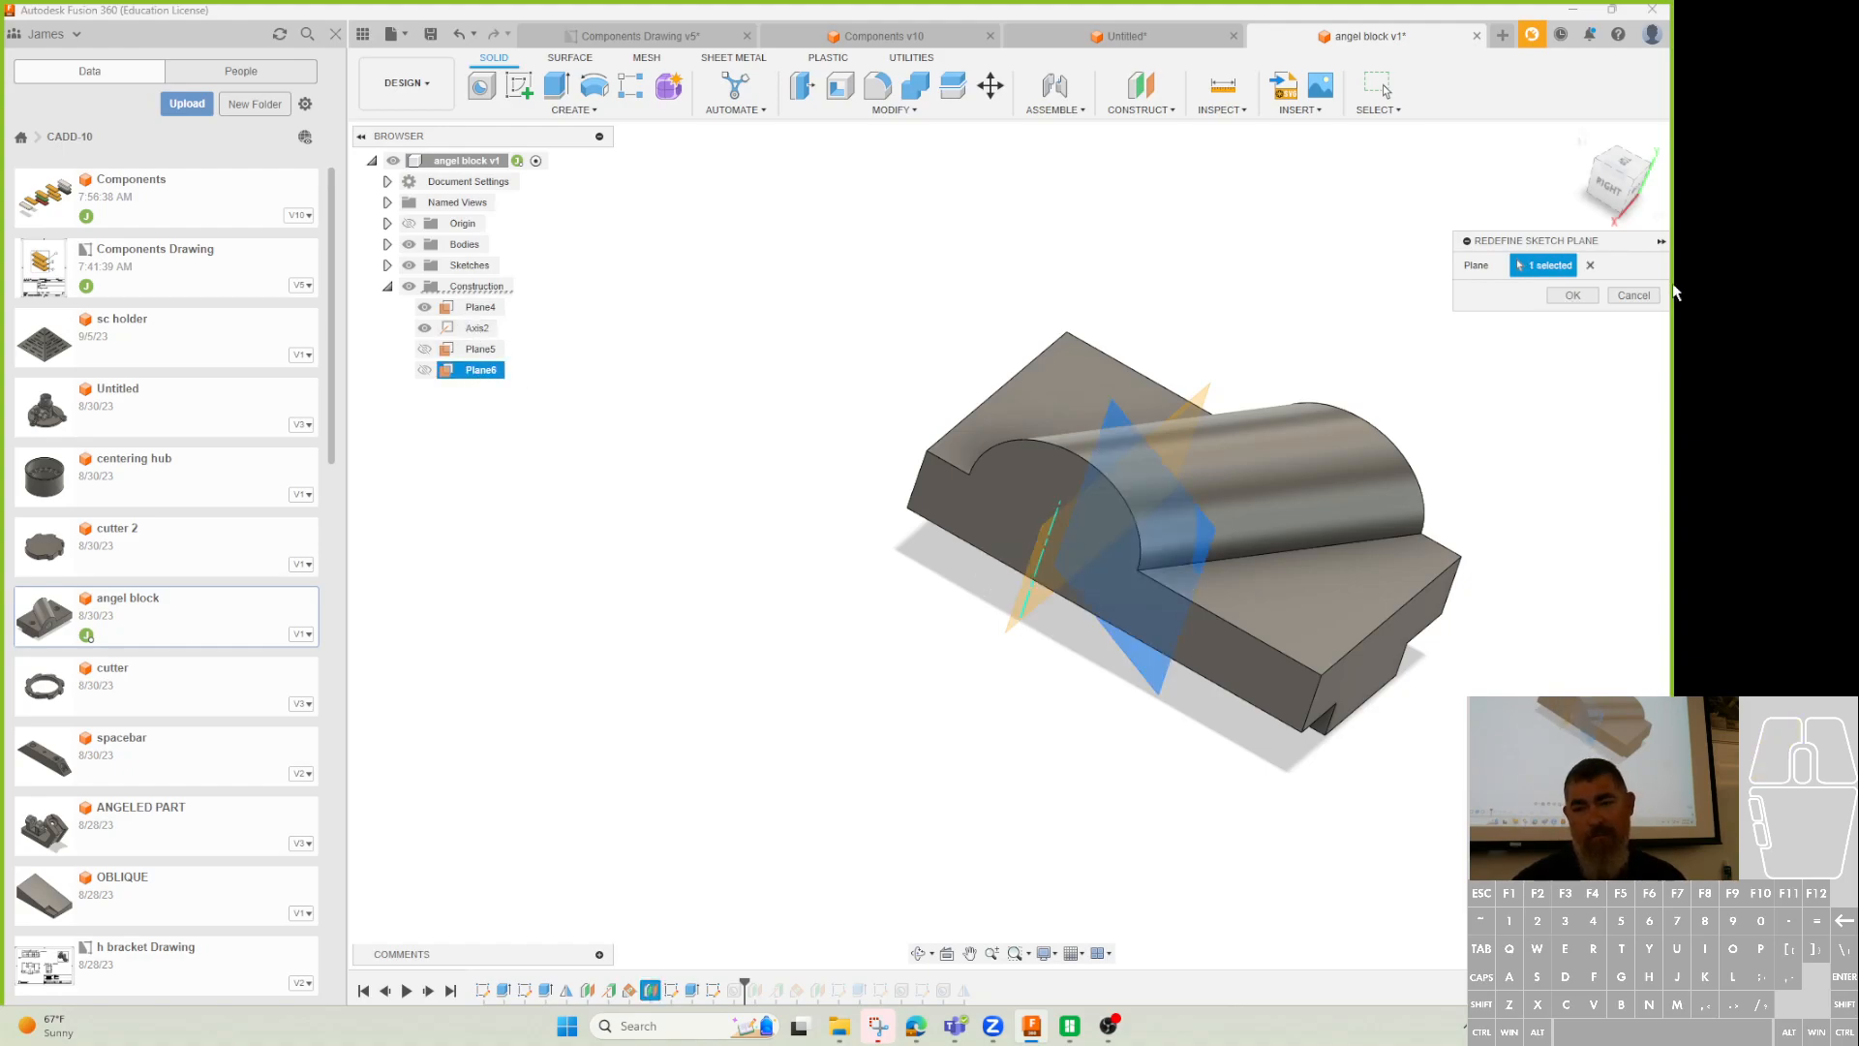
key("Return")
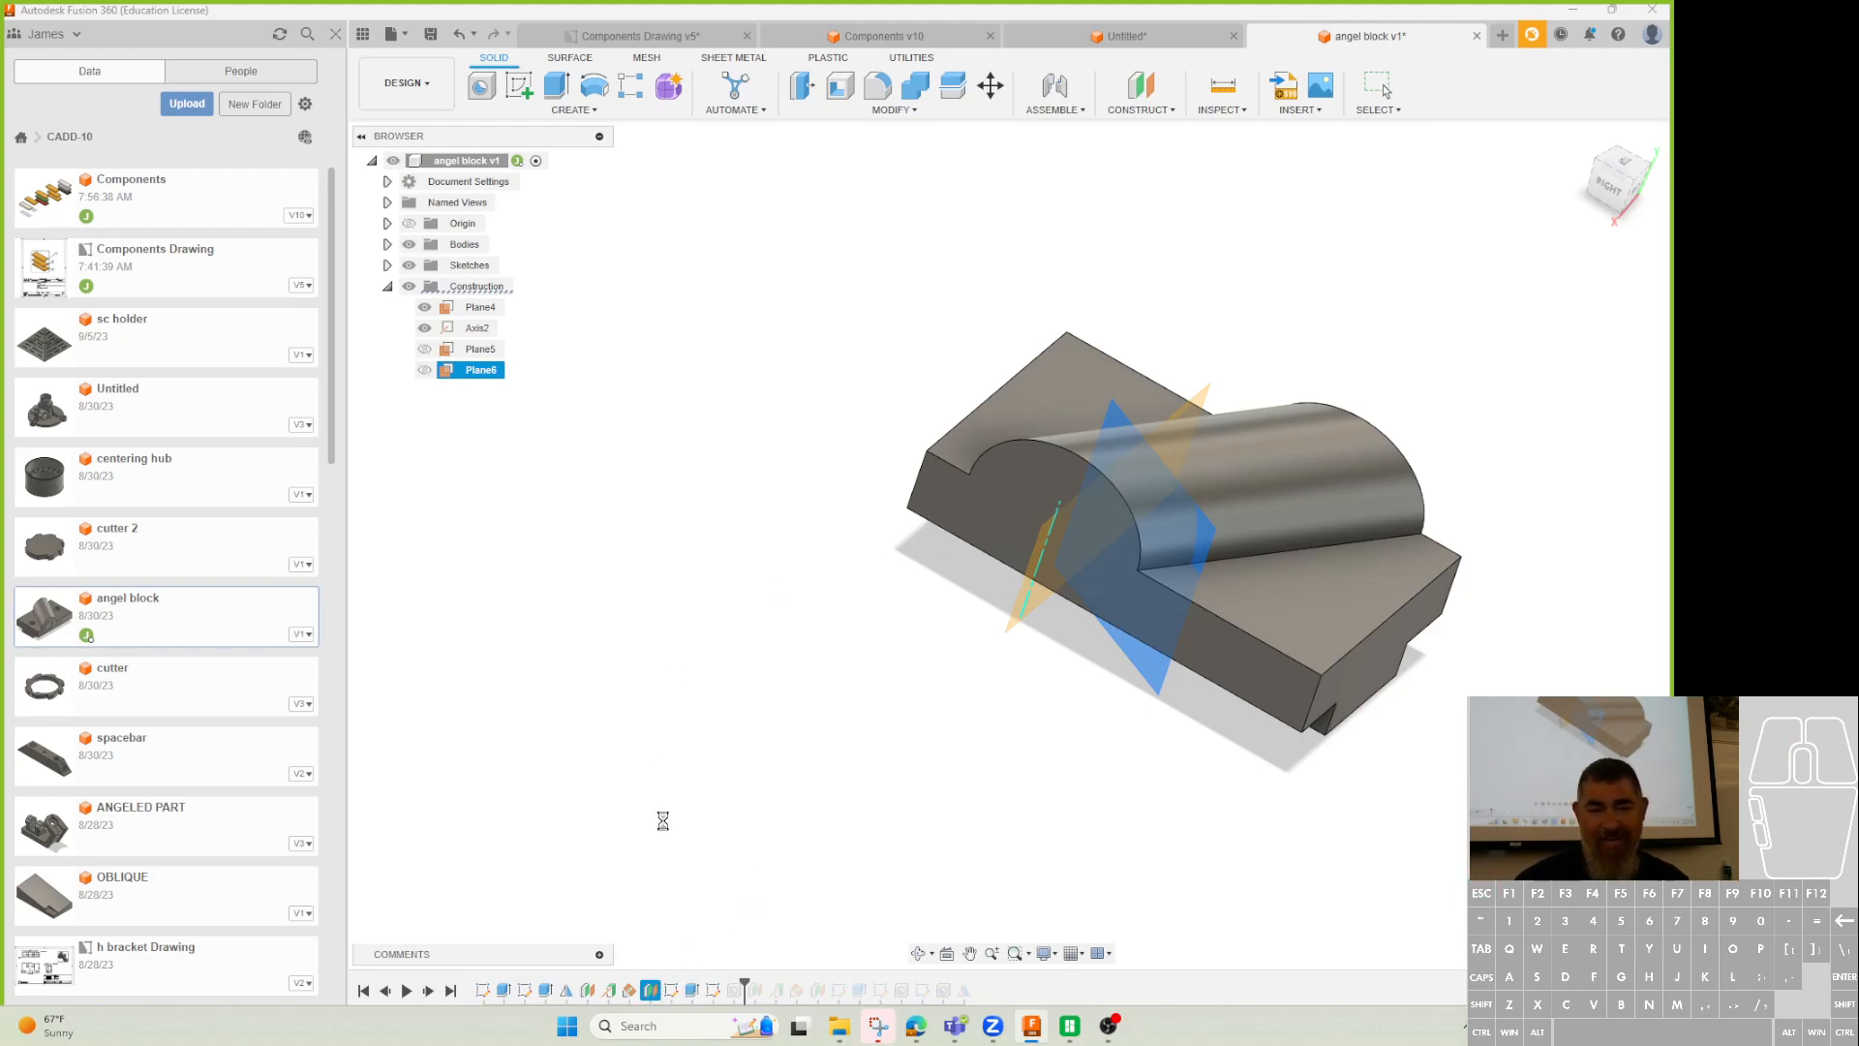
Check the extrude unchanged and set the offset plane distance to 35 mm.
double_click(690, 994)
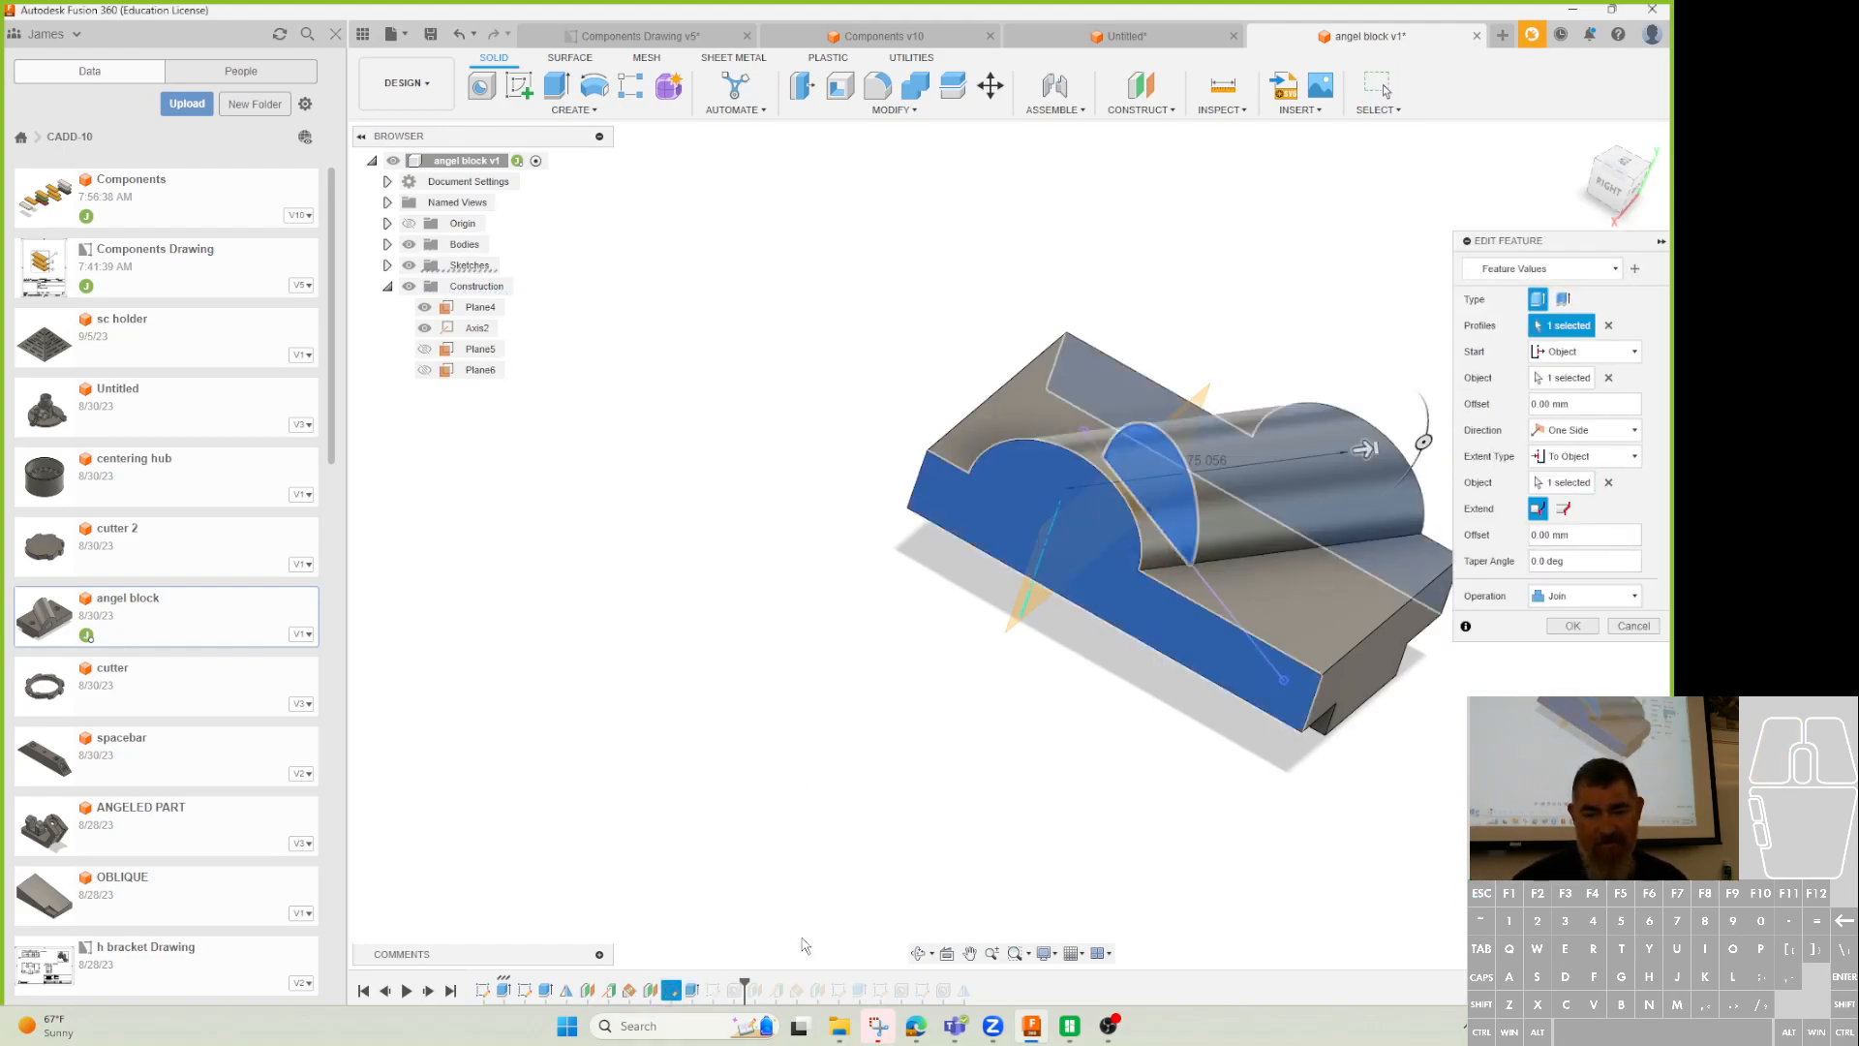
key("Escape")
double_click(630, 989)
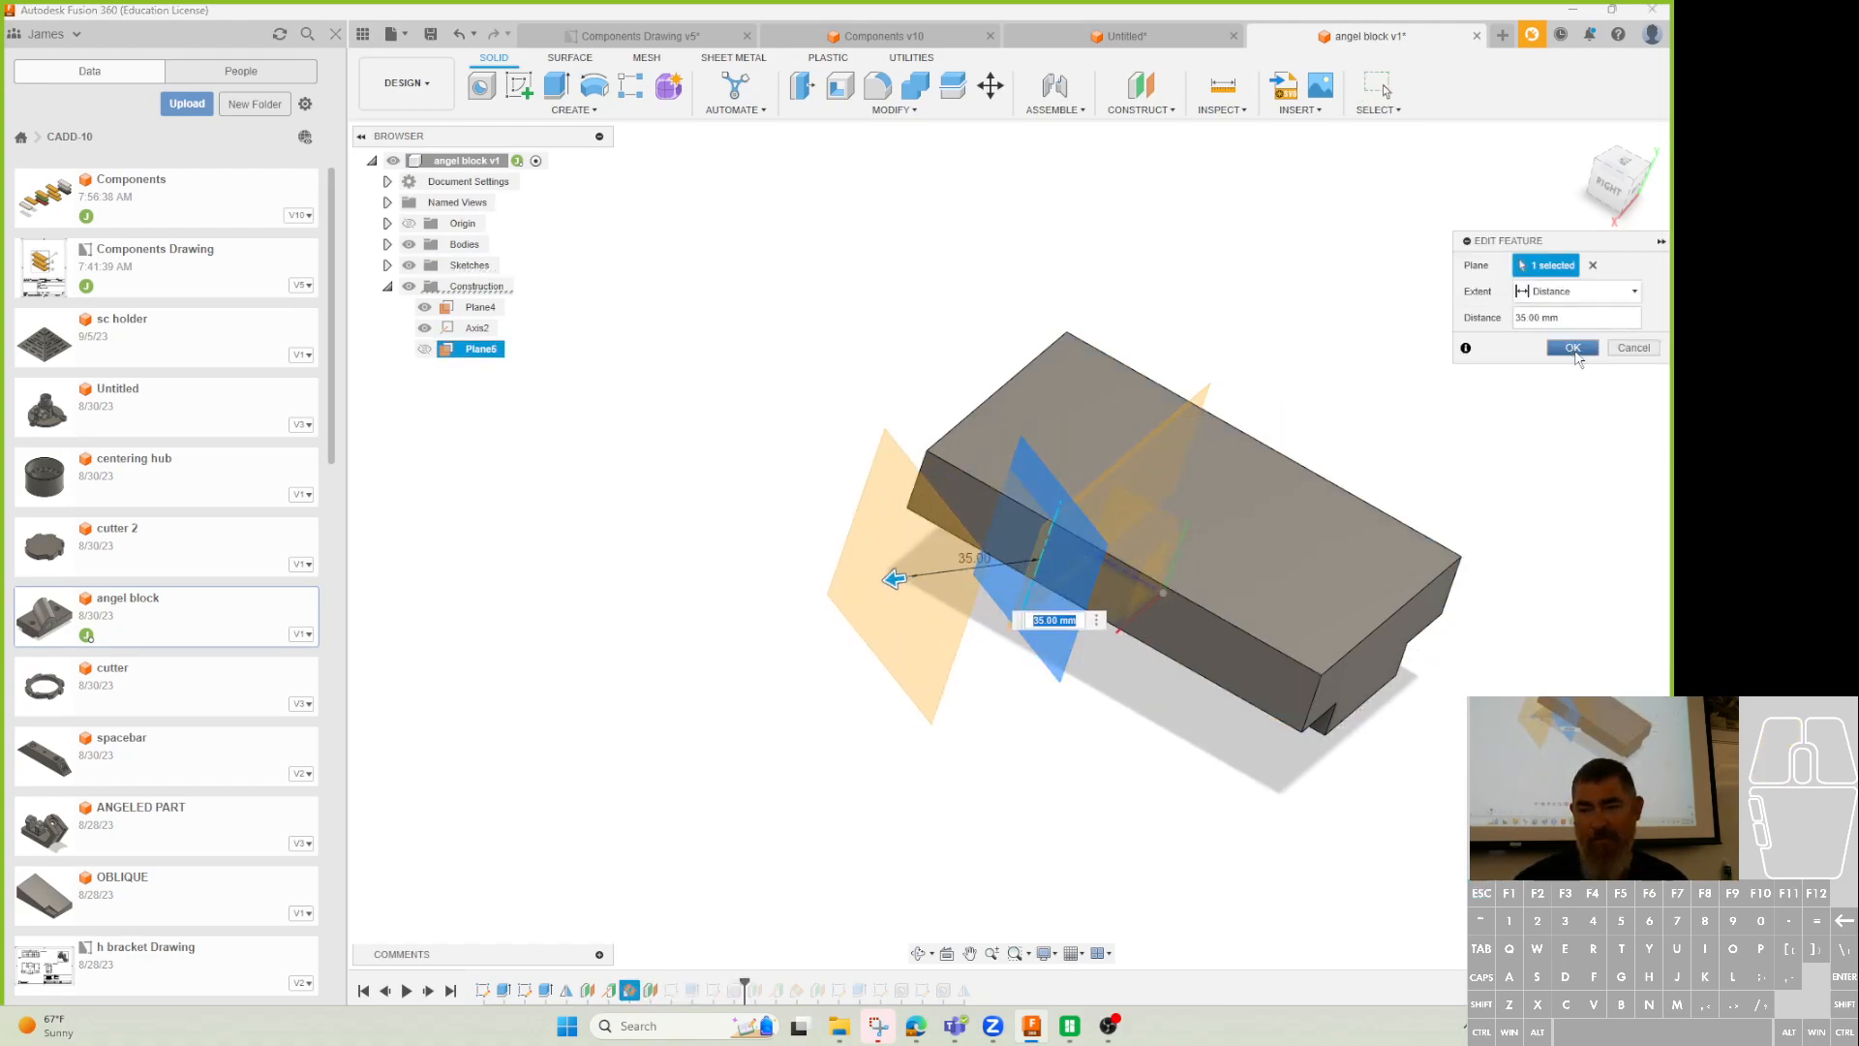
left_click(1572, 347)
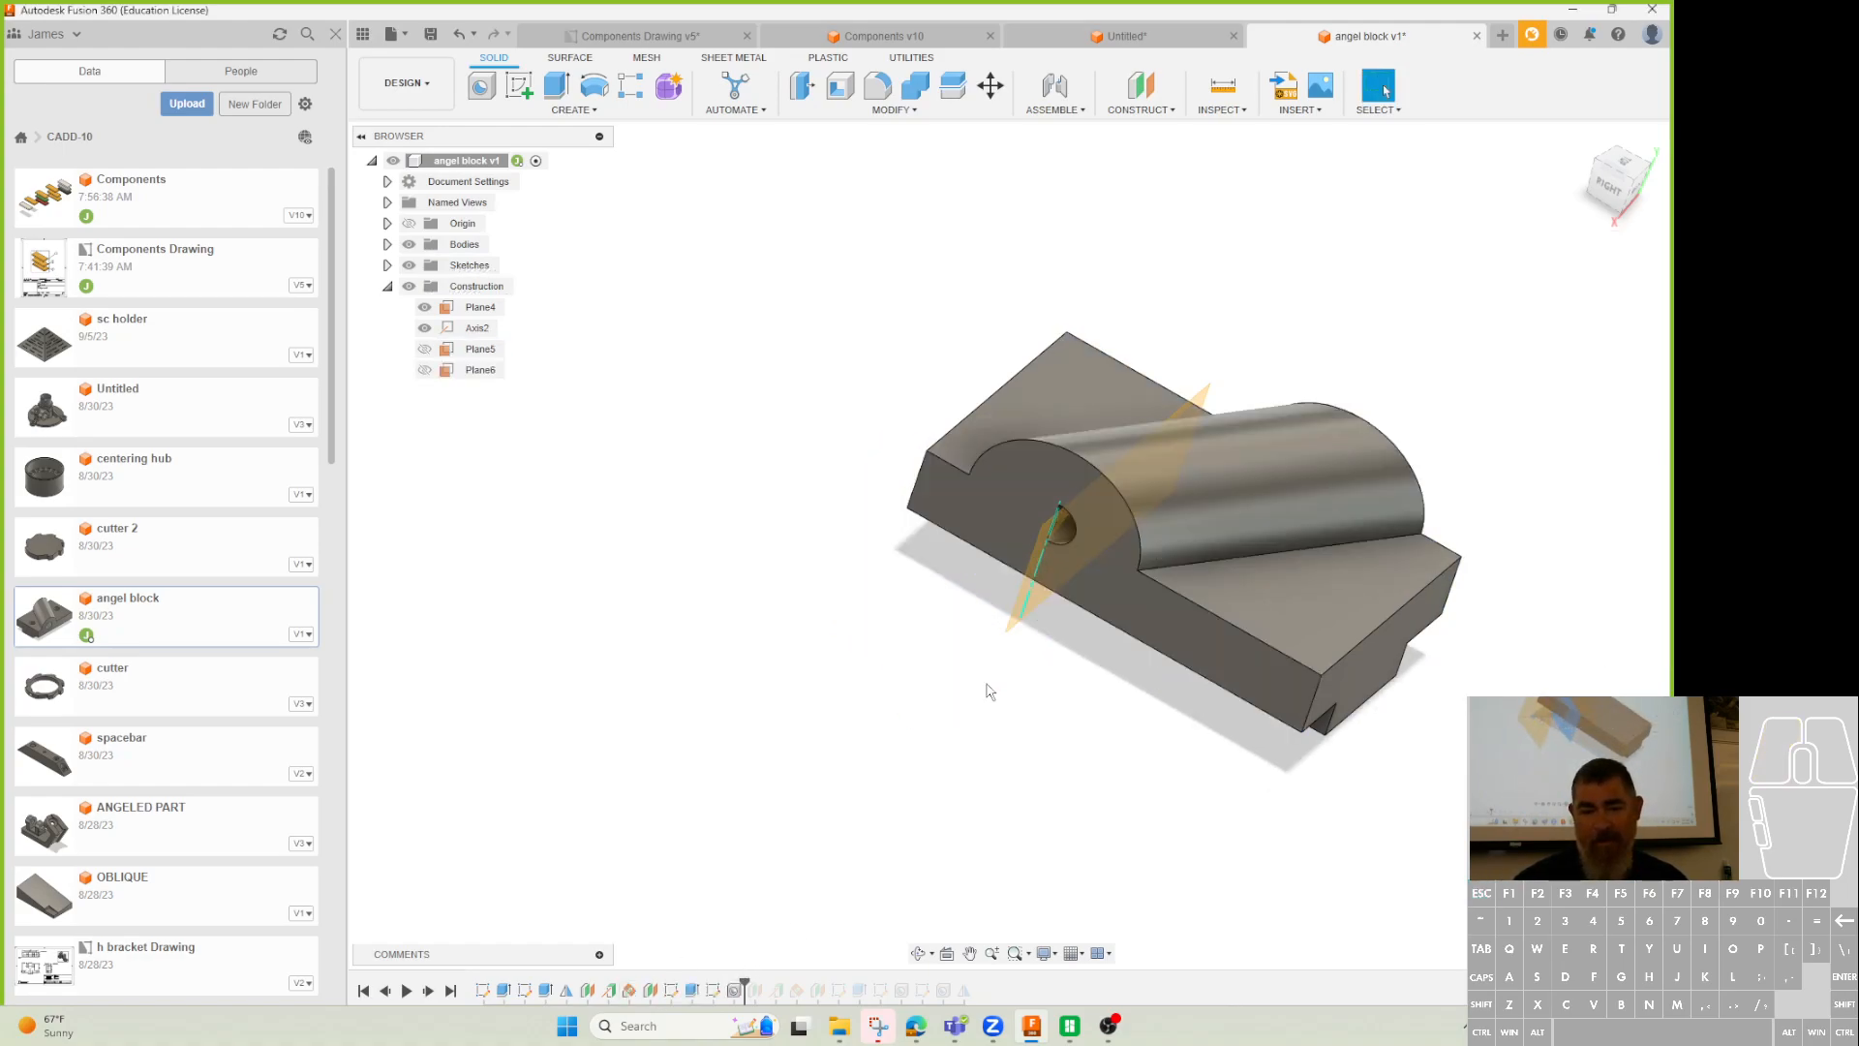
Redefine Sketch7 onto Plane6 again so the hole opens on the boss end.
right_click(713, 992)
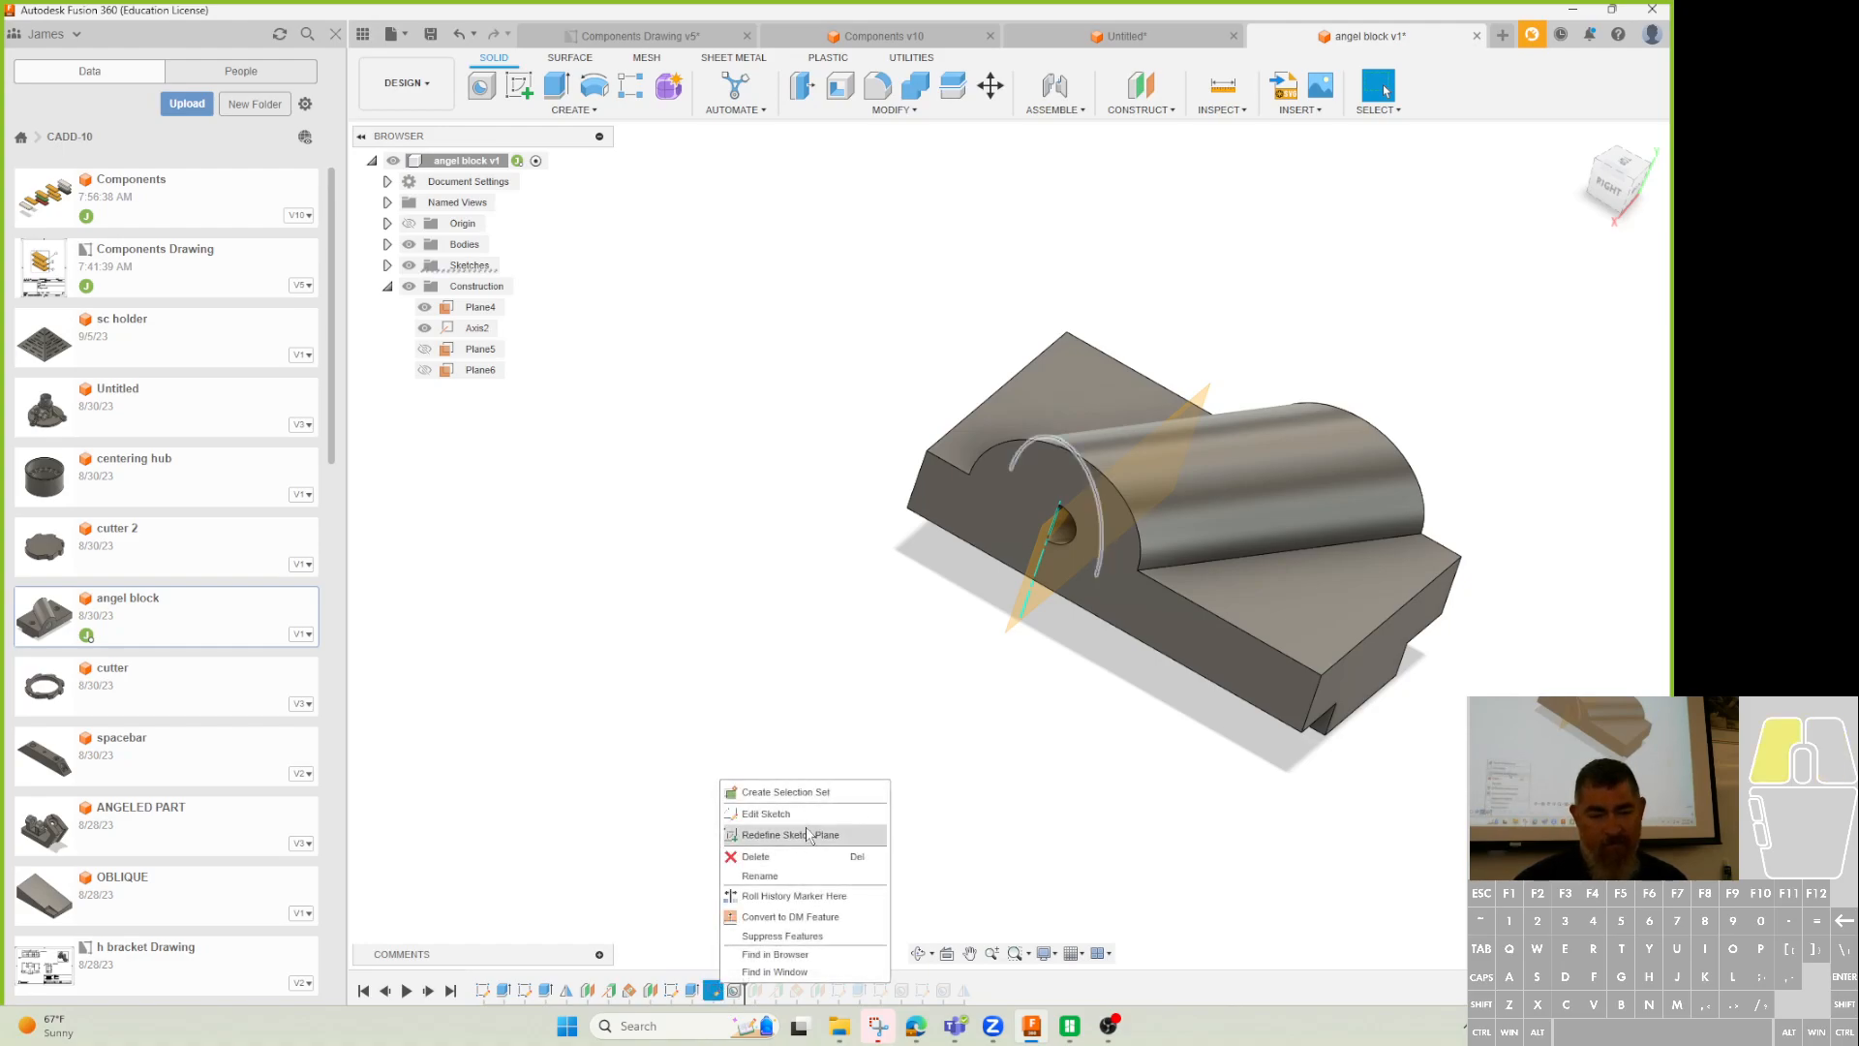
left_click(770, 835)
left_click(481, 370)
left_click(1573, 296)
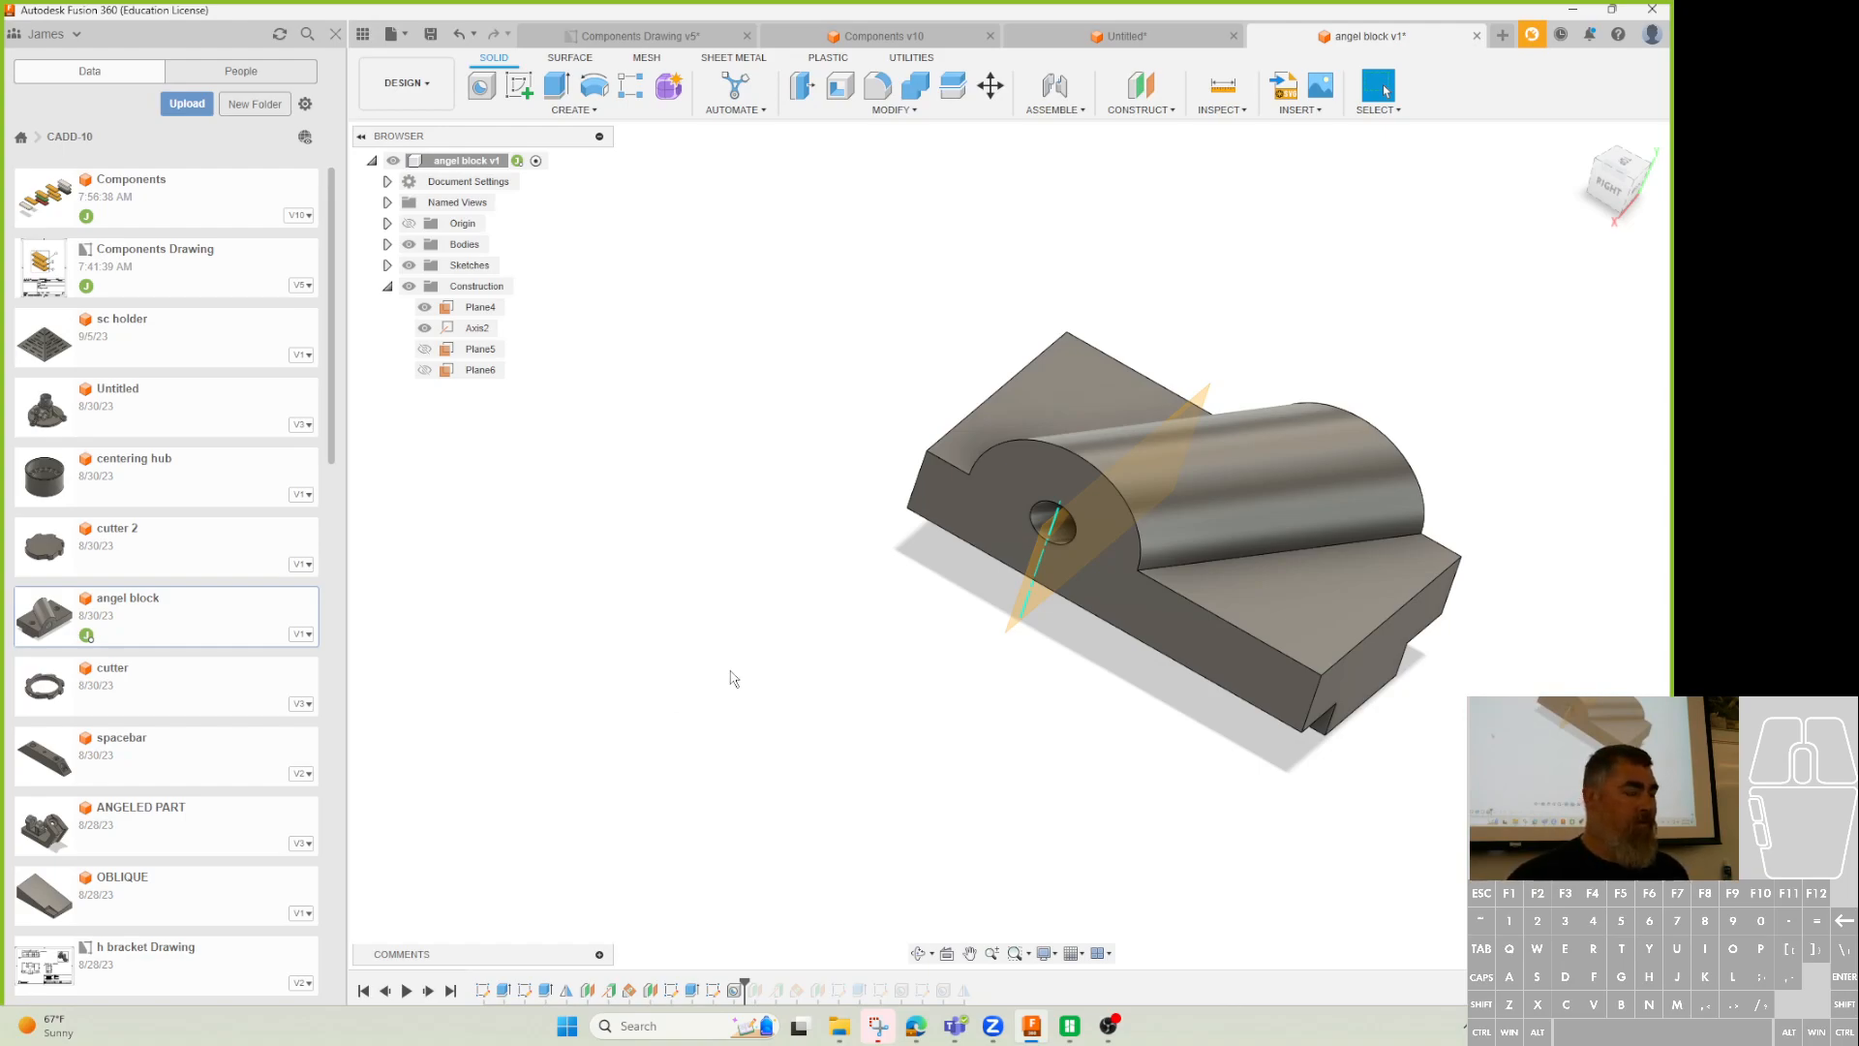
Orbit around the boss to check the 10 mm hole, then minimize Fusion 360.
middle_click_drag(797, 714, 969, 748, "shift")
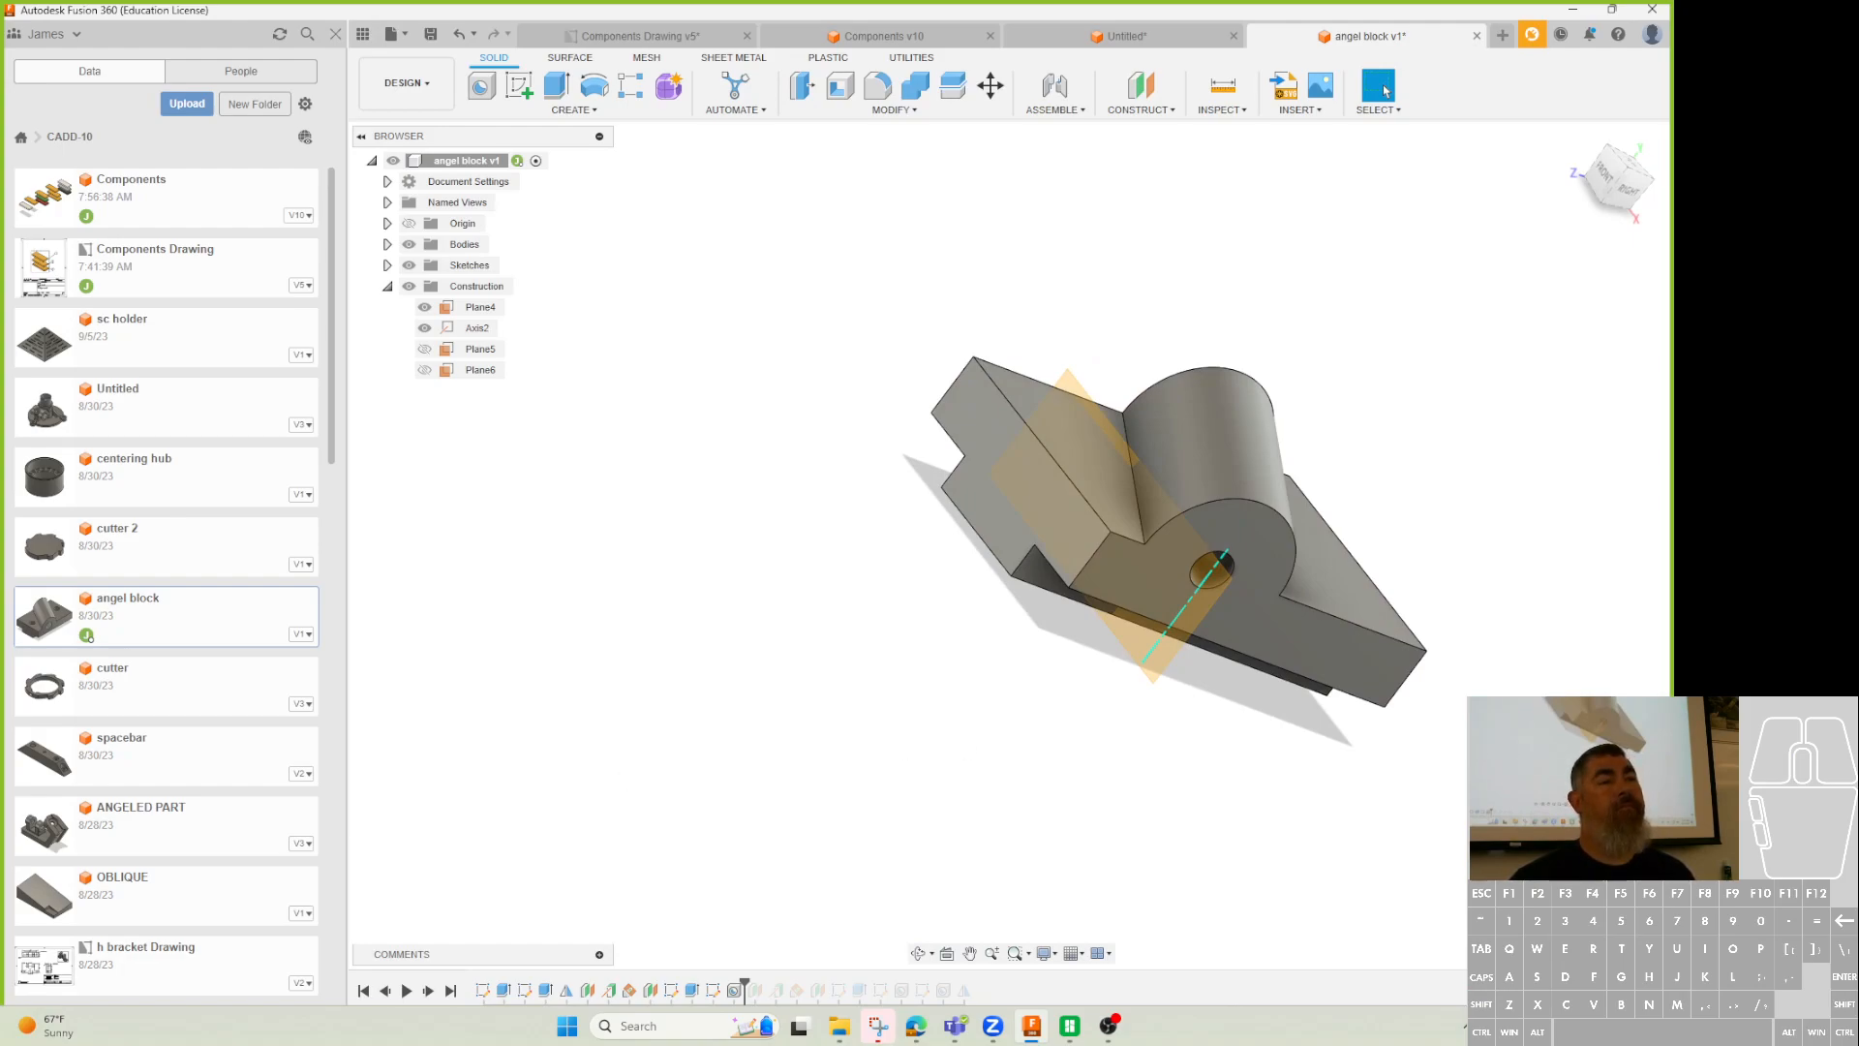
middle_click_drag(851, 794, 978, 775, "shift")
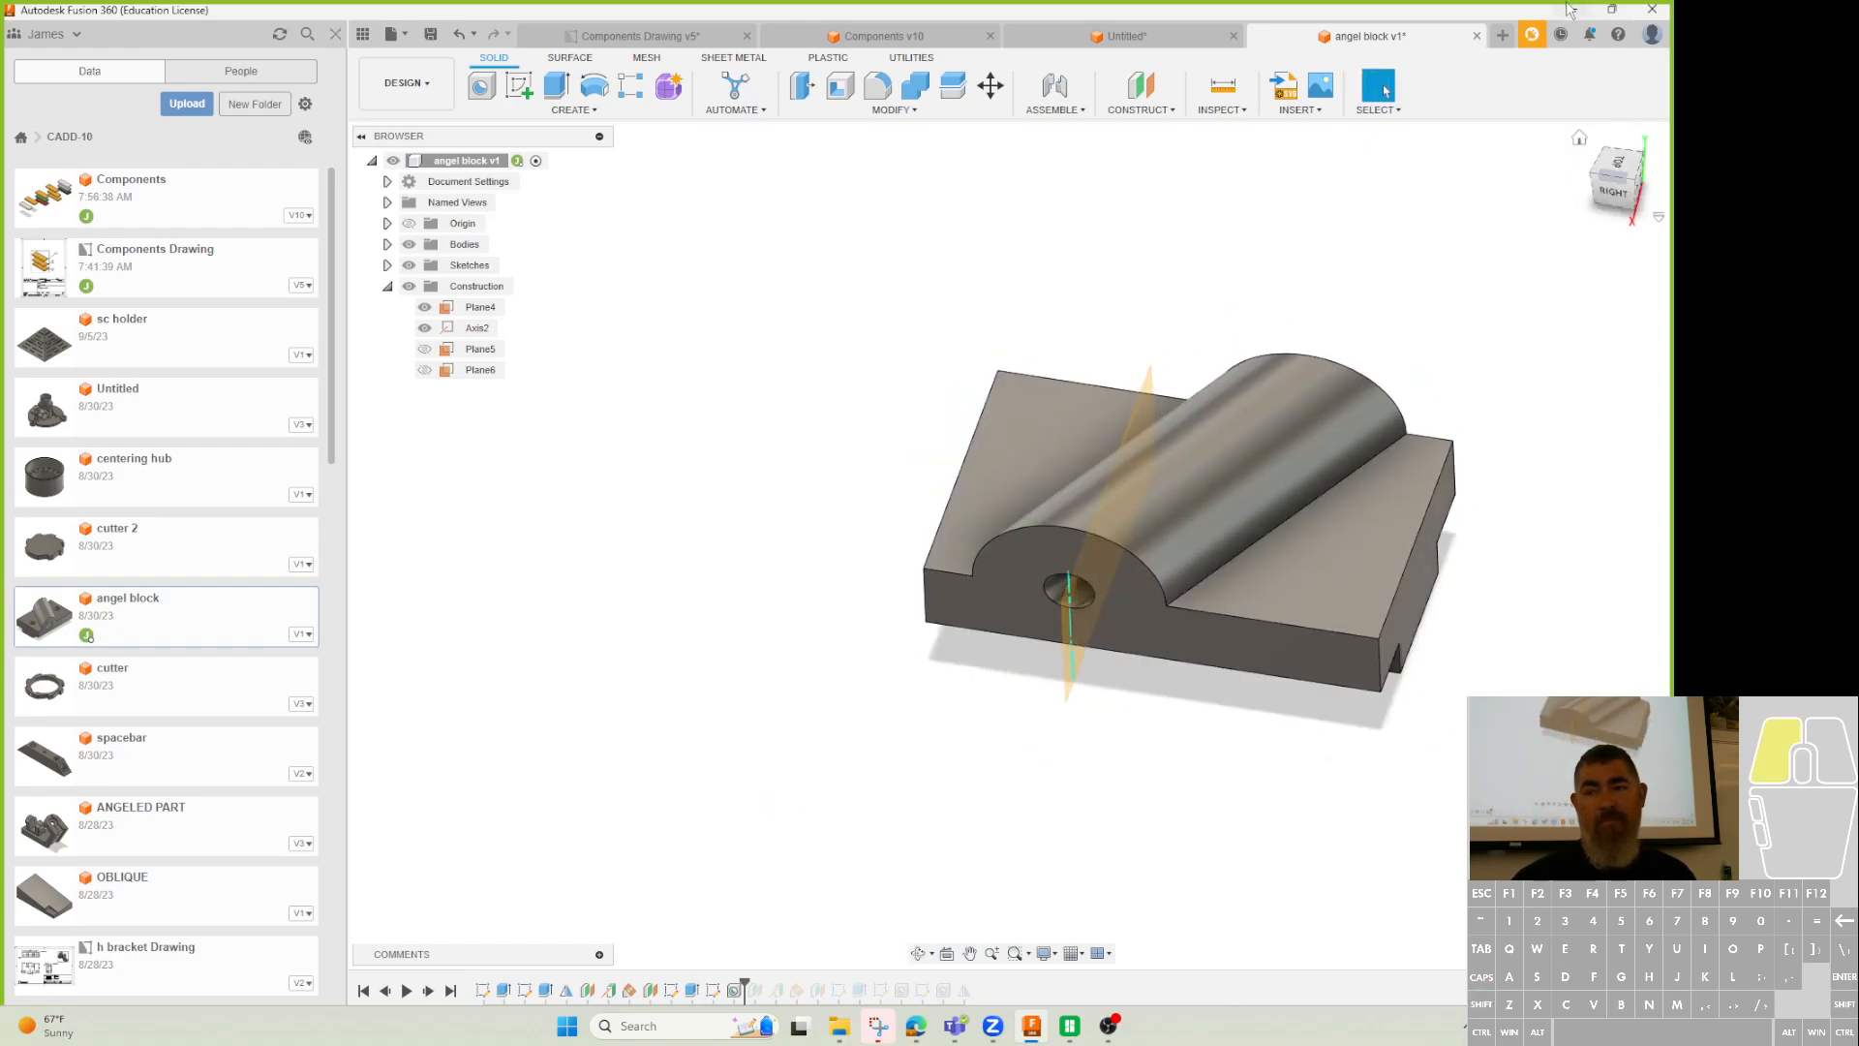
left_click(1571, 9)
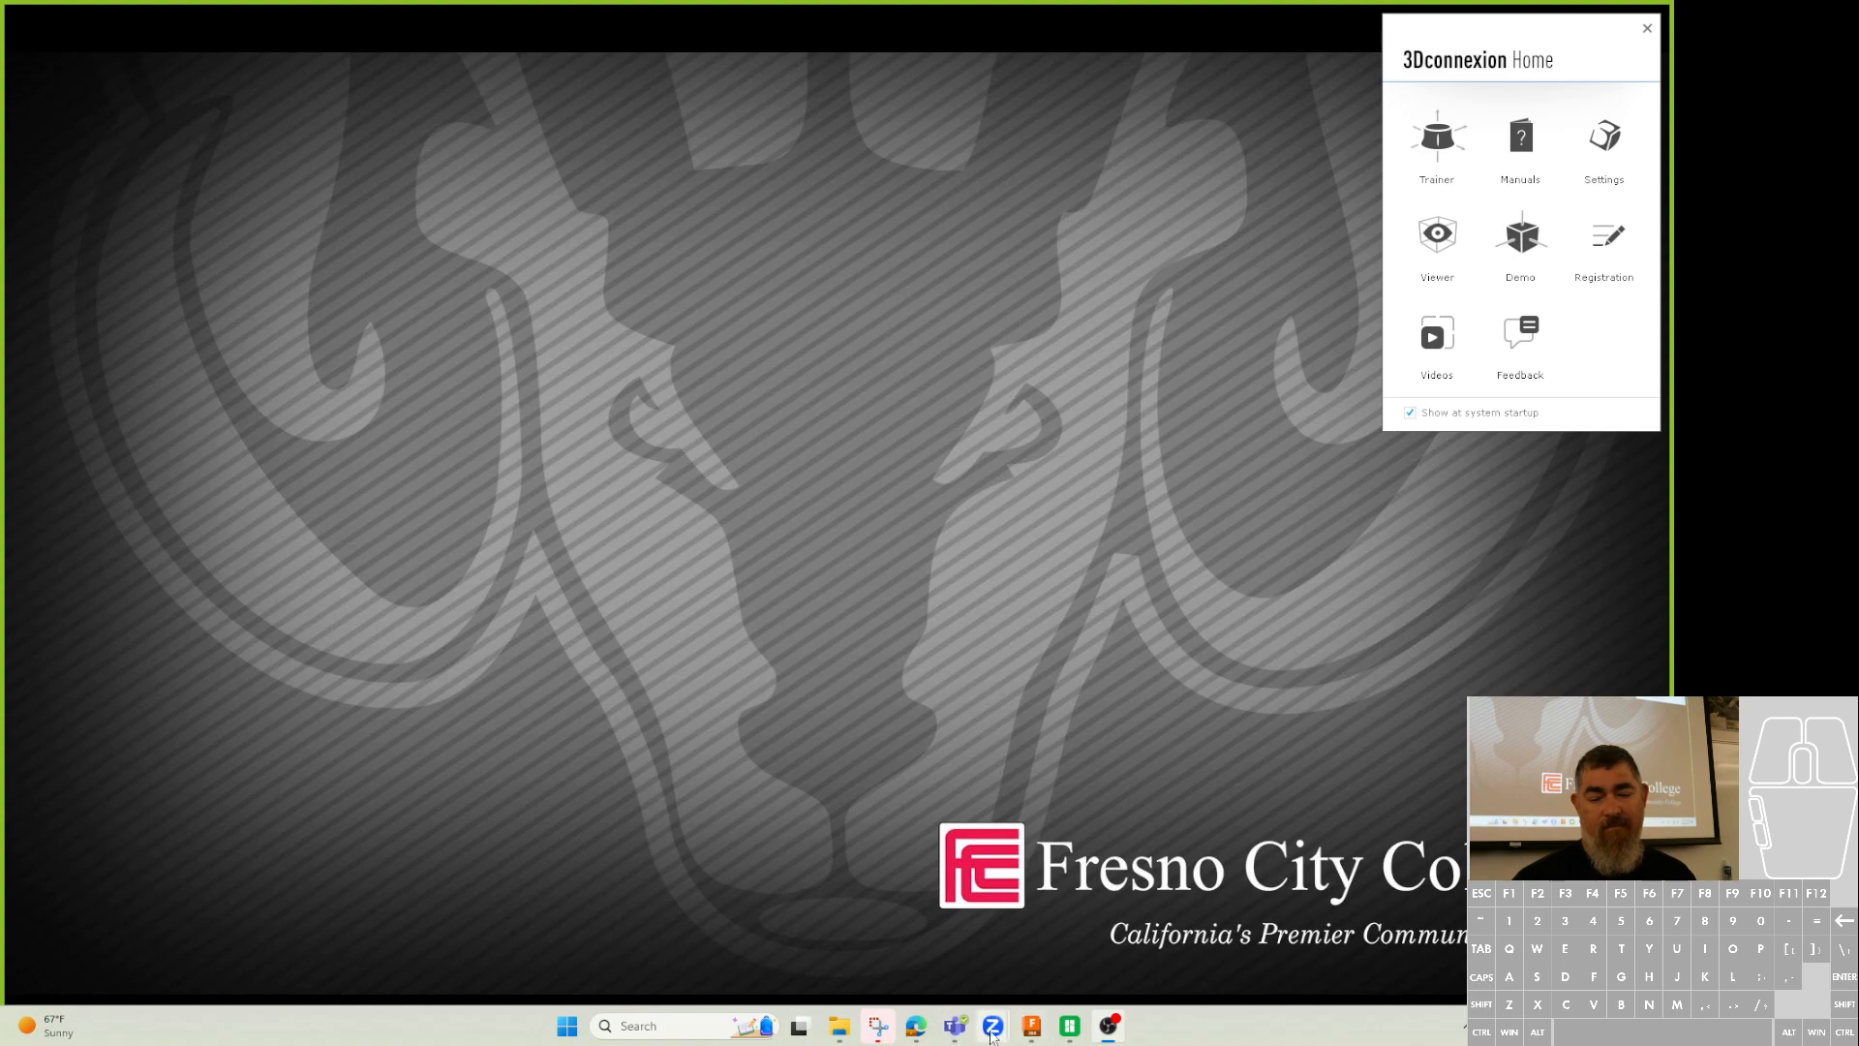
View the angle block assignment drawing in Edge, then switch back to Fusion 360.
left_click(916, 1026)
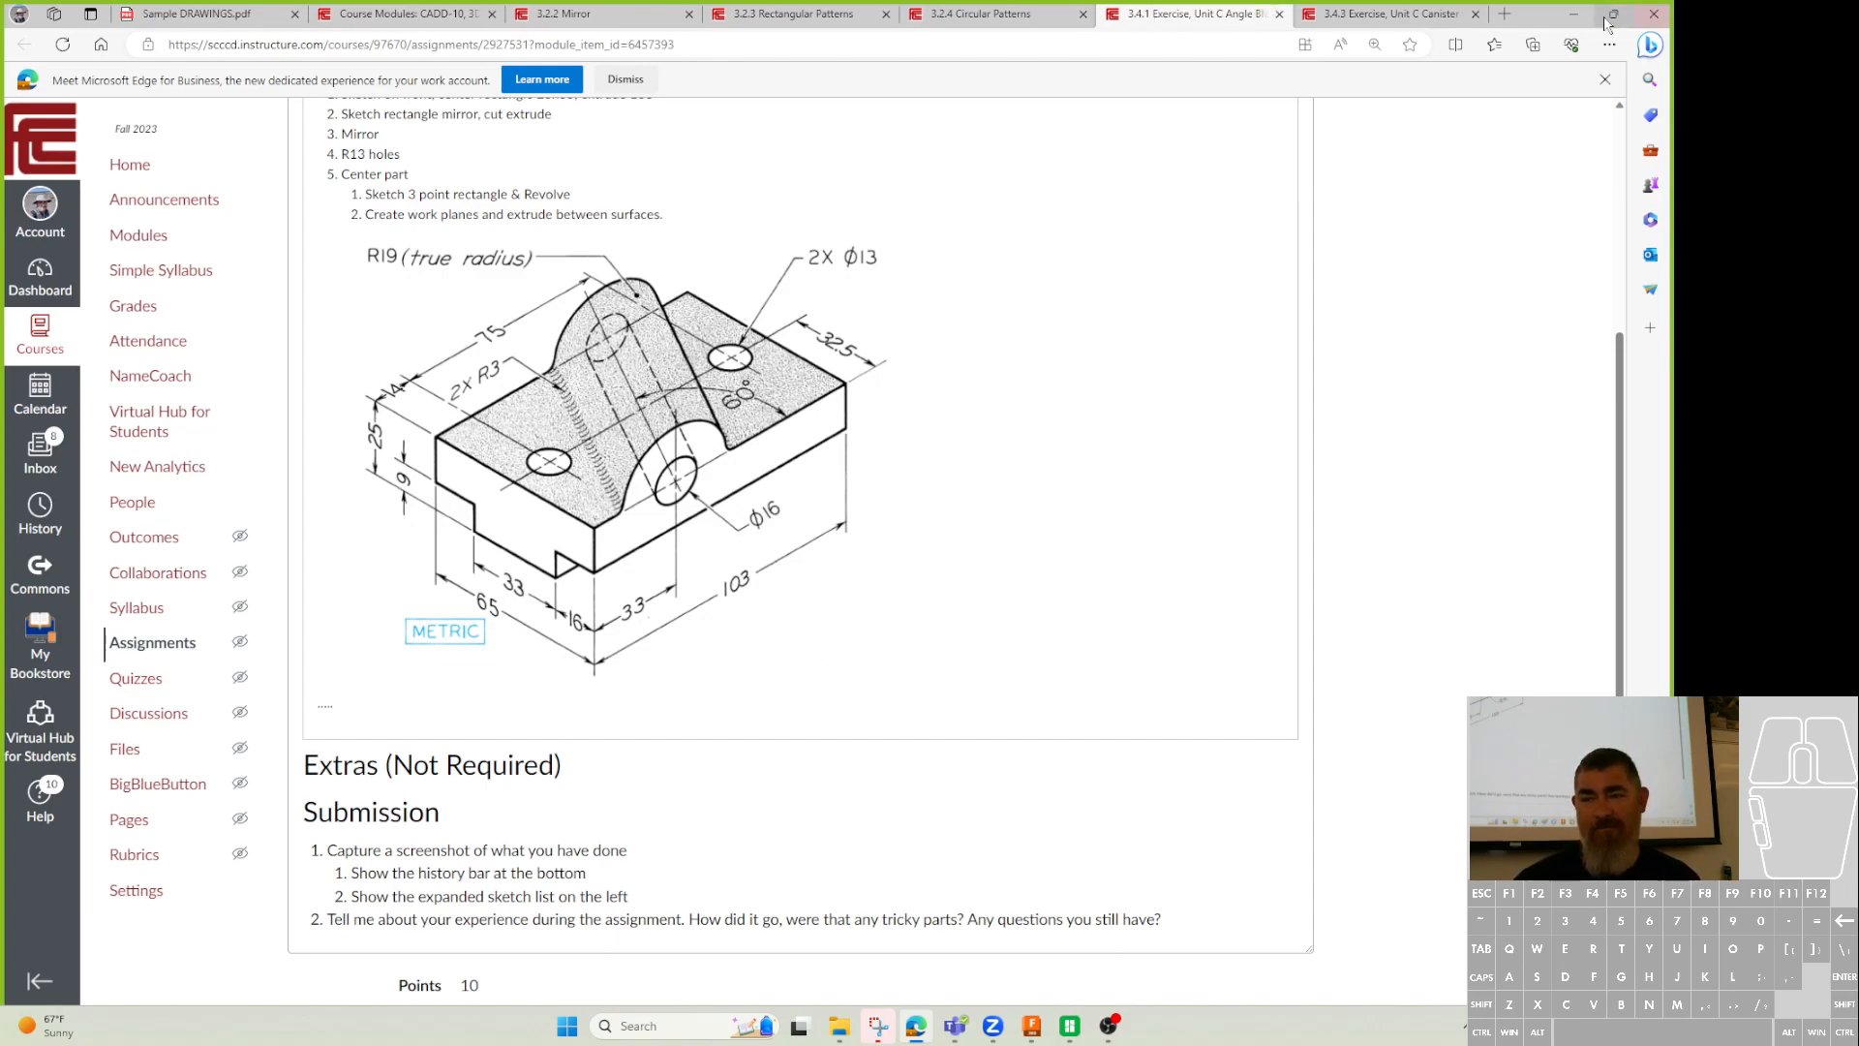
left_click(1573, 13)
left_click(1031, 1027)
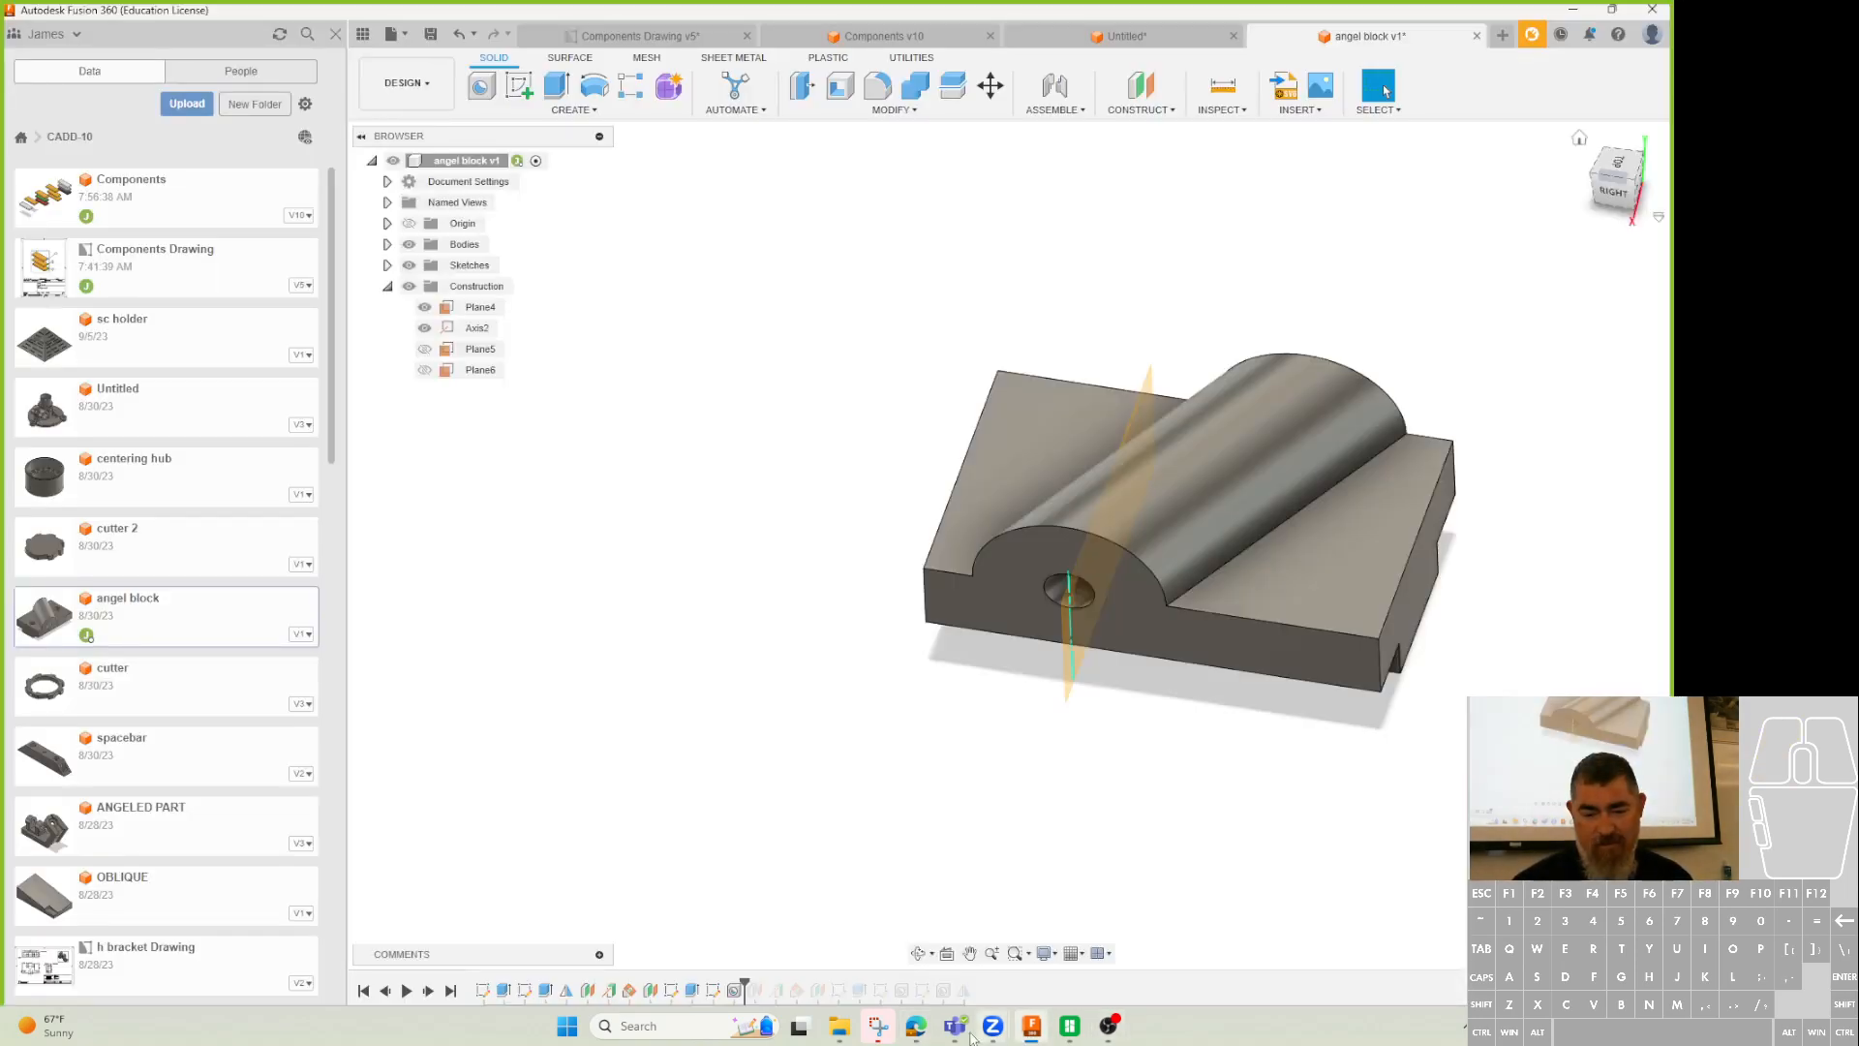
Roll the timeline back to the plain block and draw a circle on its face in a new sketch.
middle_click_drag(985, 643, 1055, 636, "shift")
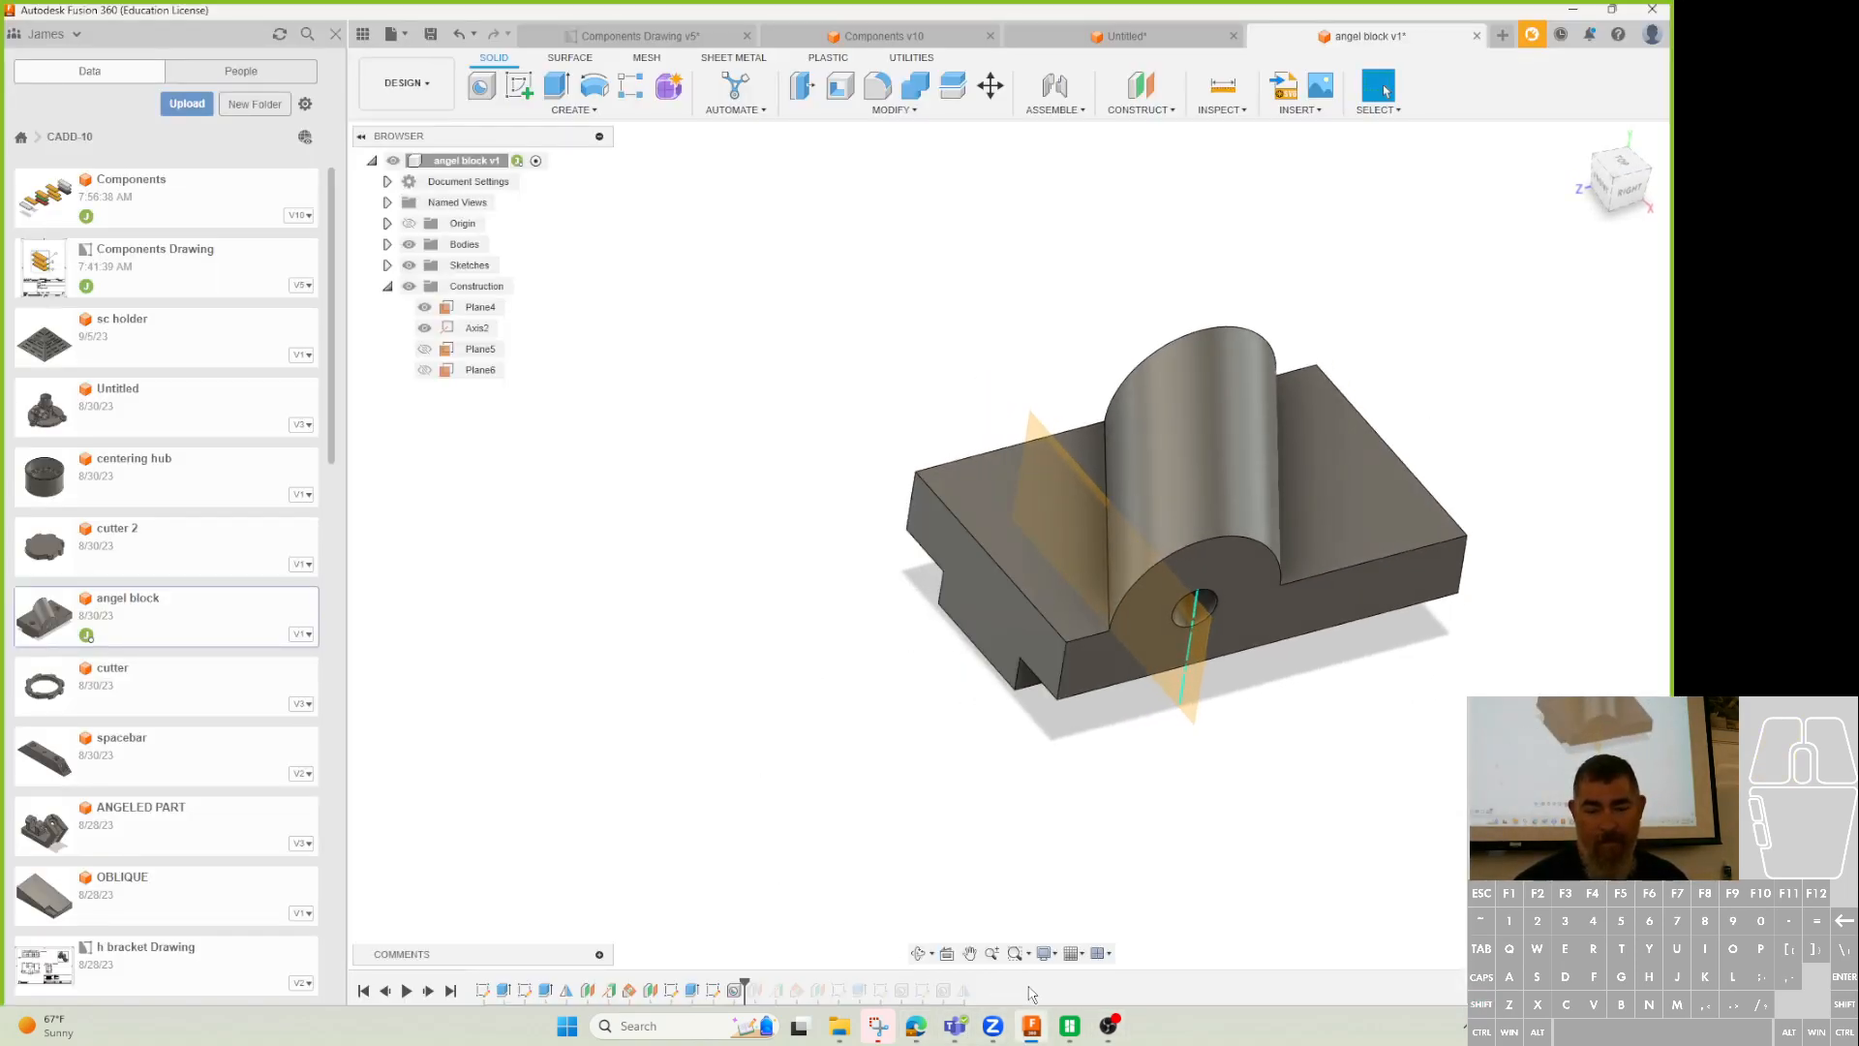
left_click_drag(743, 986, 577, 986)
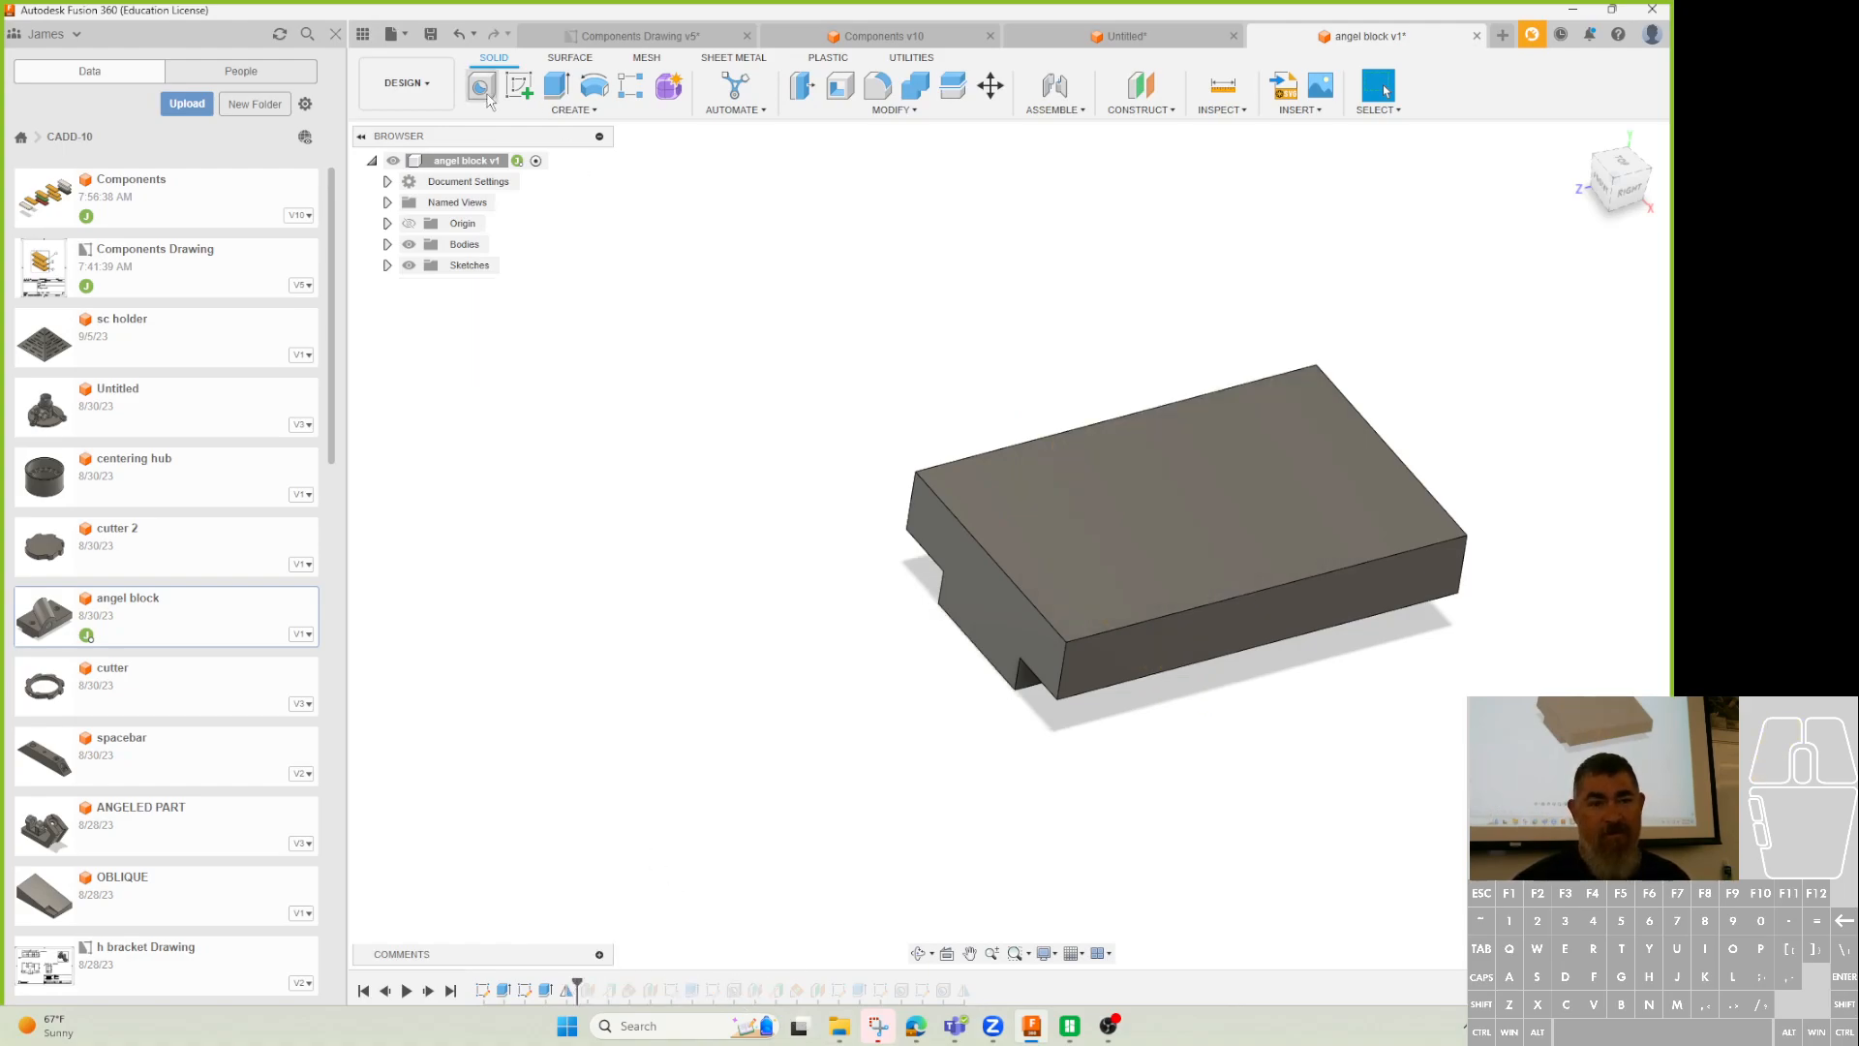
left_click(519, 86)
left_click(1162, 619)
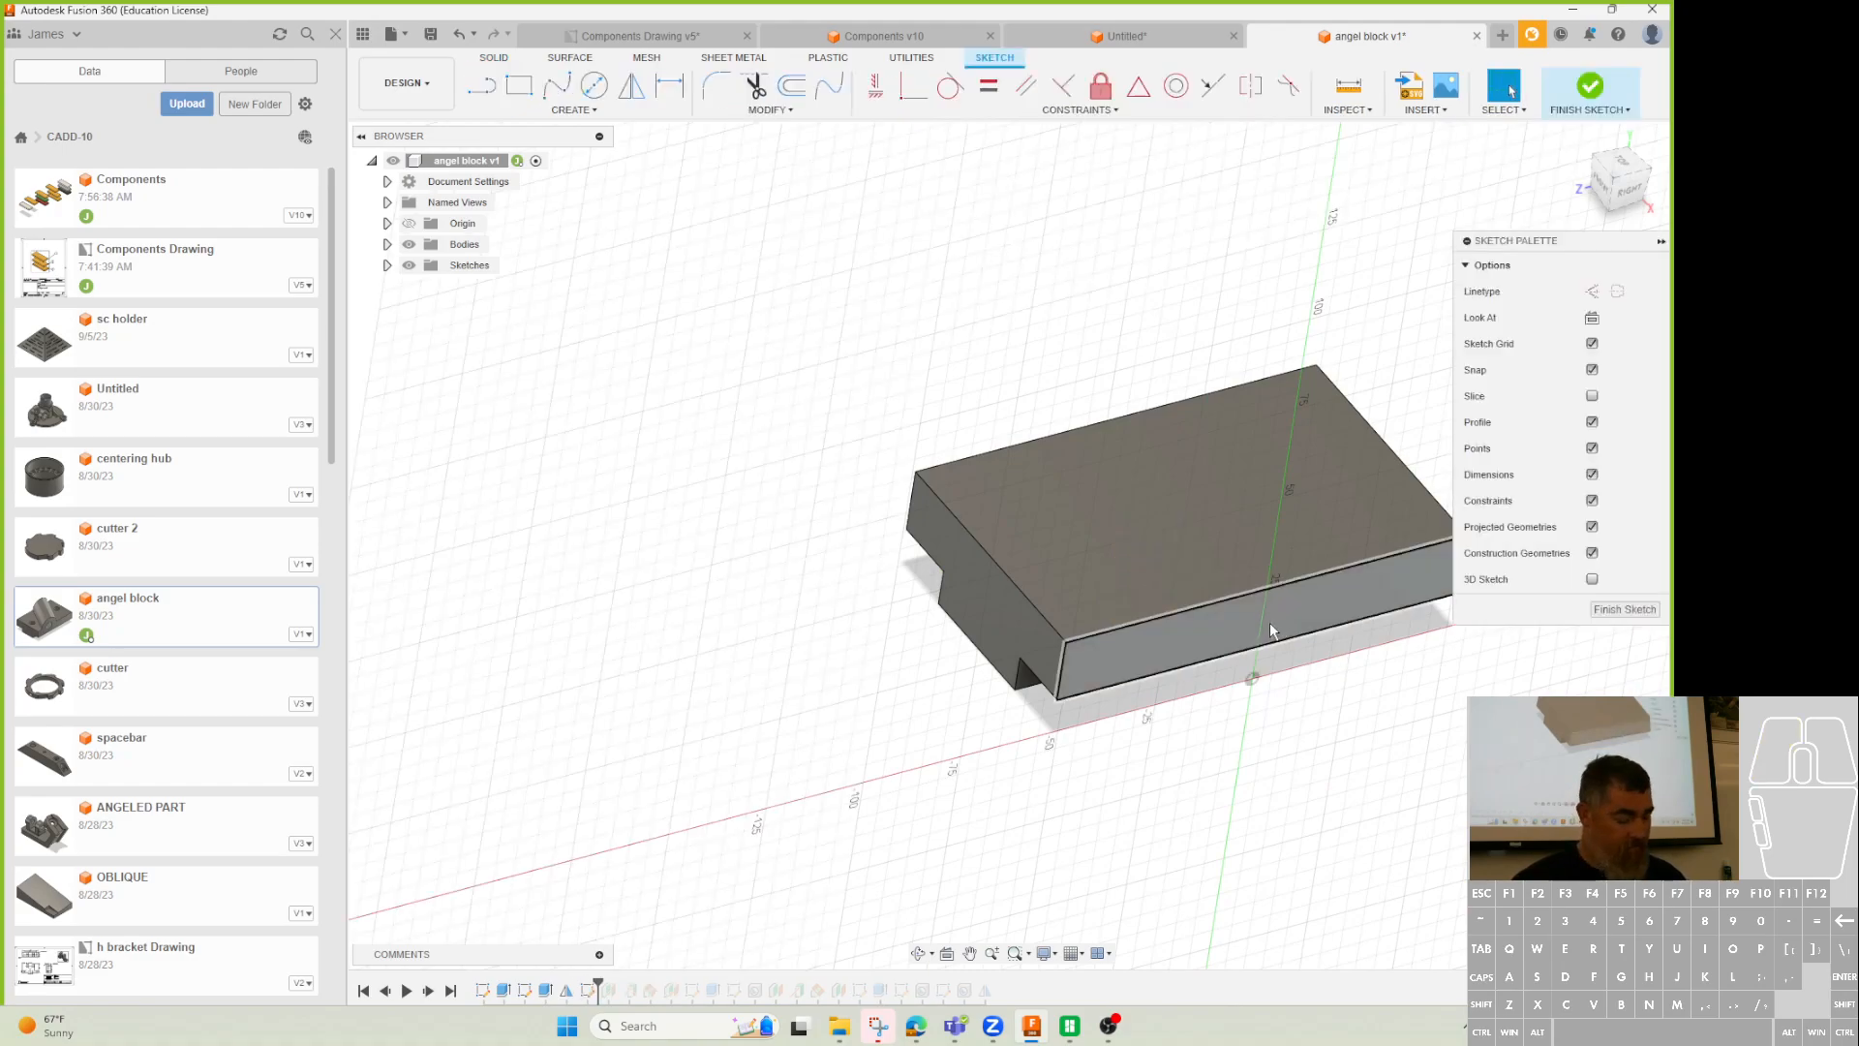
key("c")
left_click(1208, 603)
left_click(1230, 633)
Trim away the circle's lower half to leave a half-circle arc.
key("t")
left_click(1245, 635)
key("d")
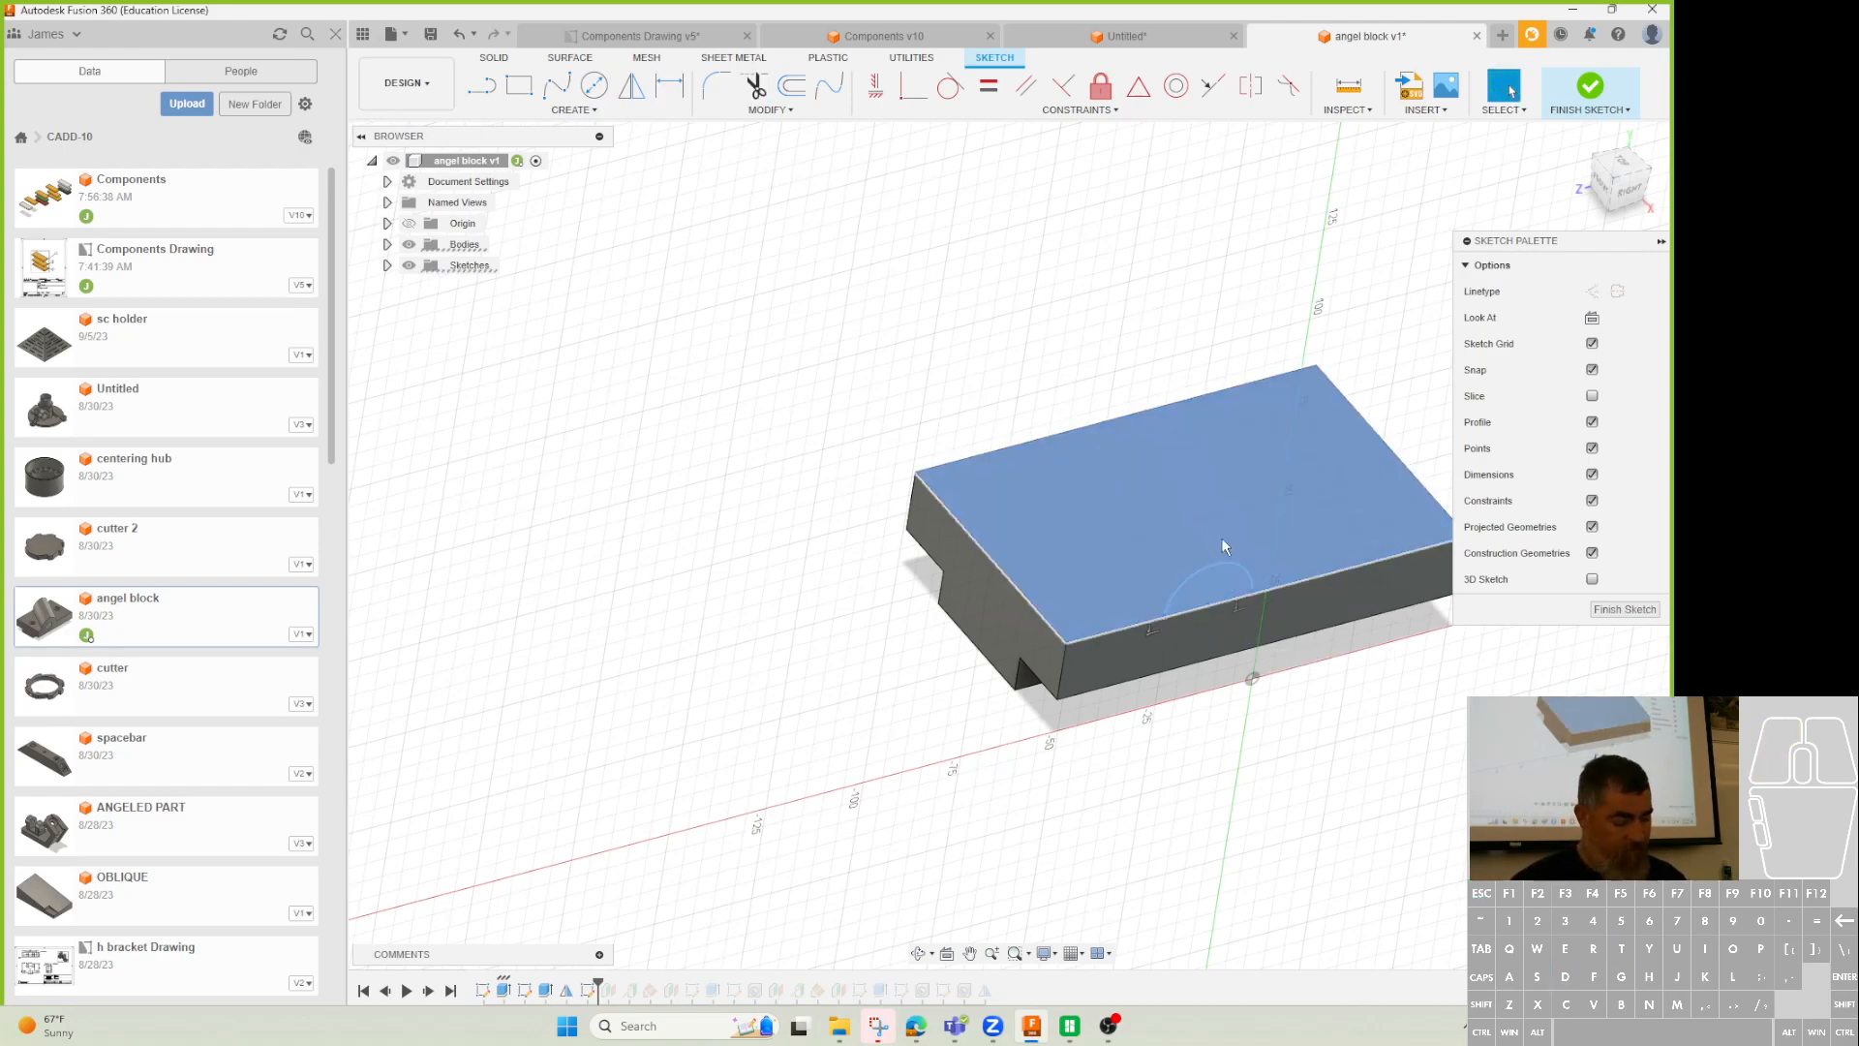
left_click(1227, 563)
left_click(1243, 512)
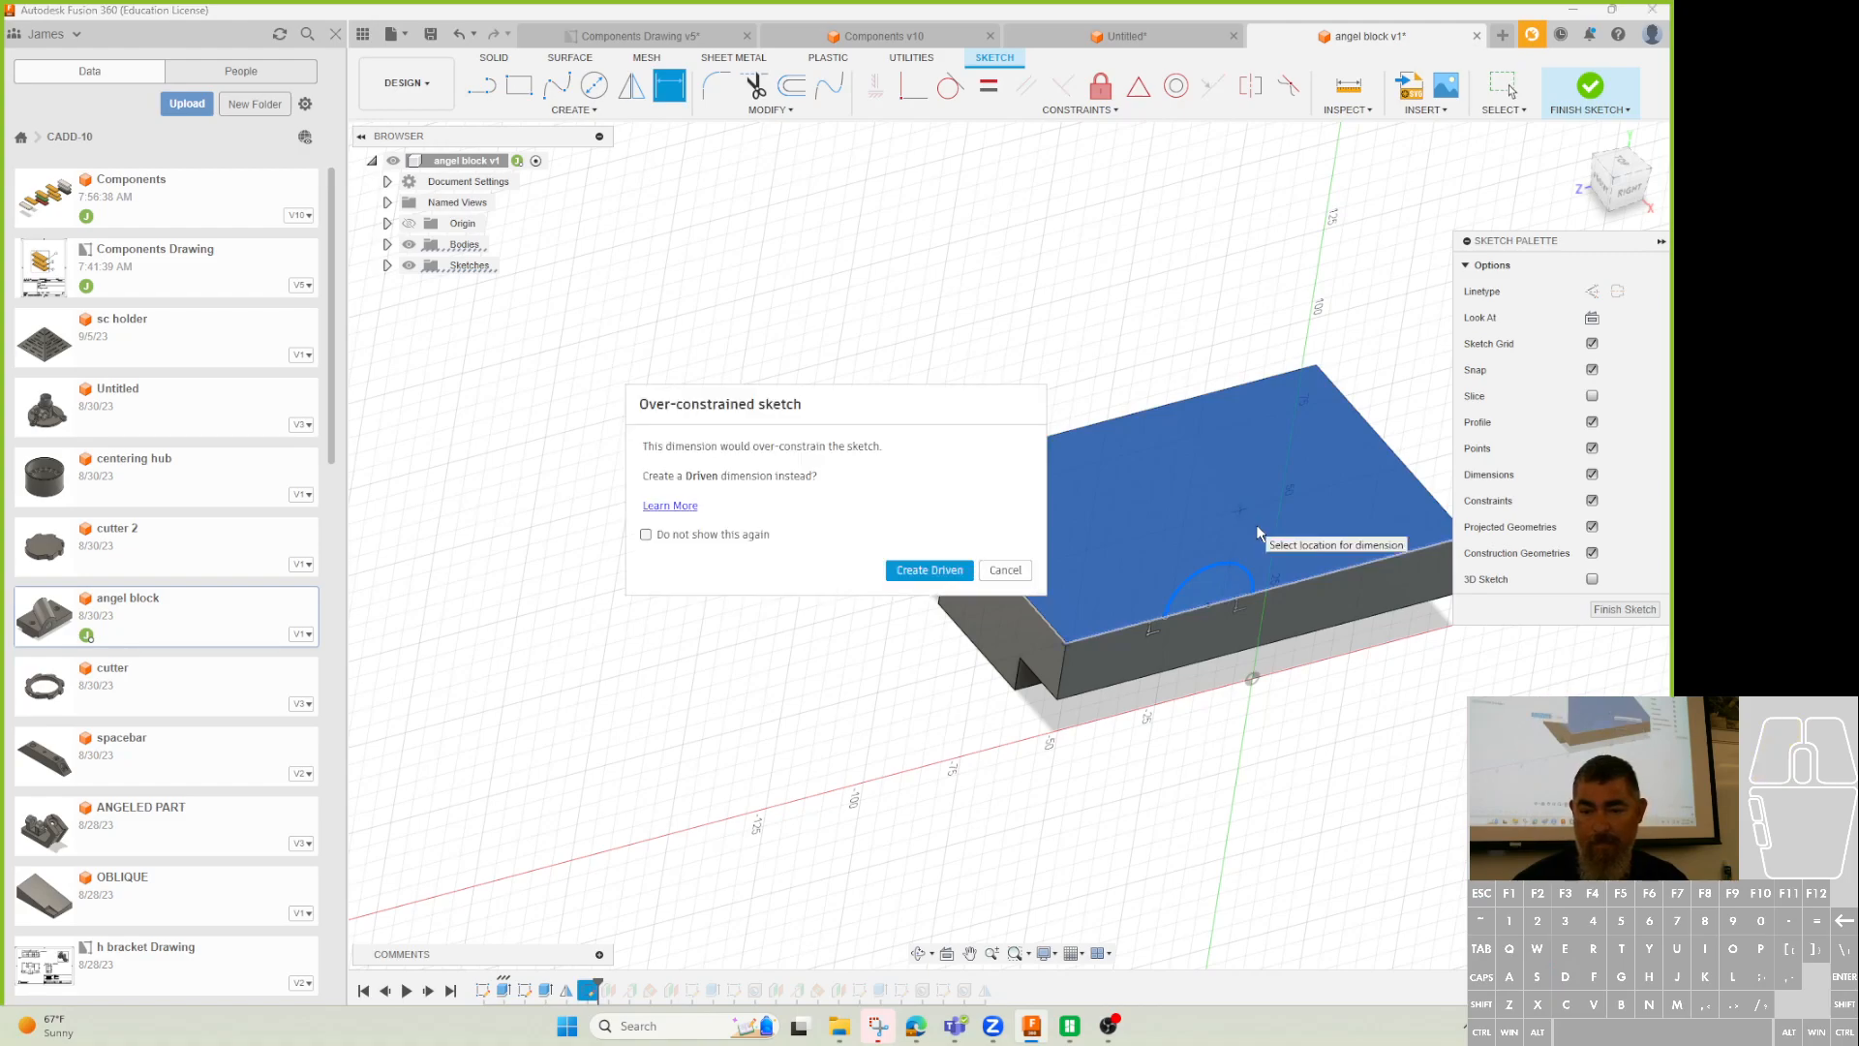
key("Escape")
key("Escape")
Dimension the arc to R19, place it 33 mm from the block edge, and finish the sketch.
key("d")
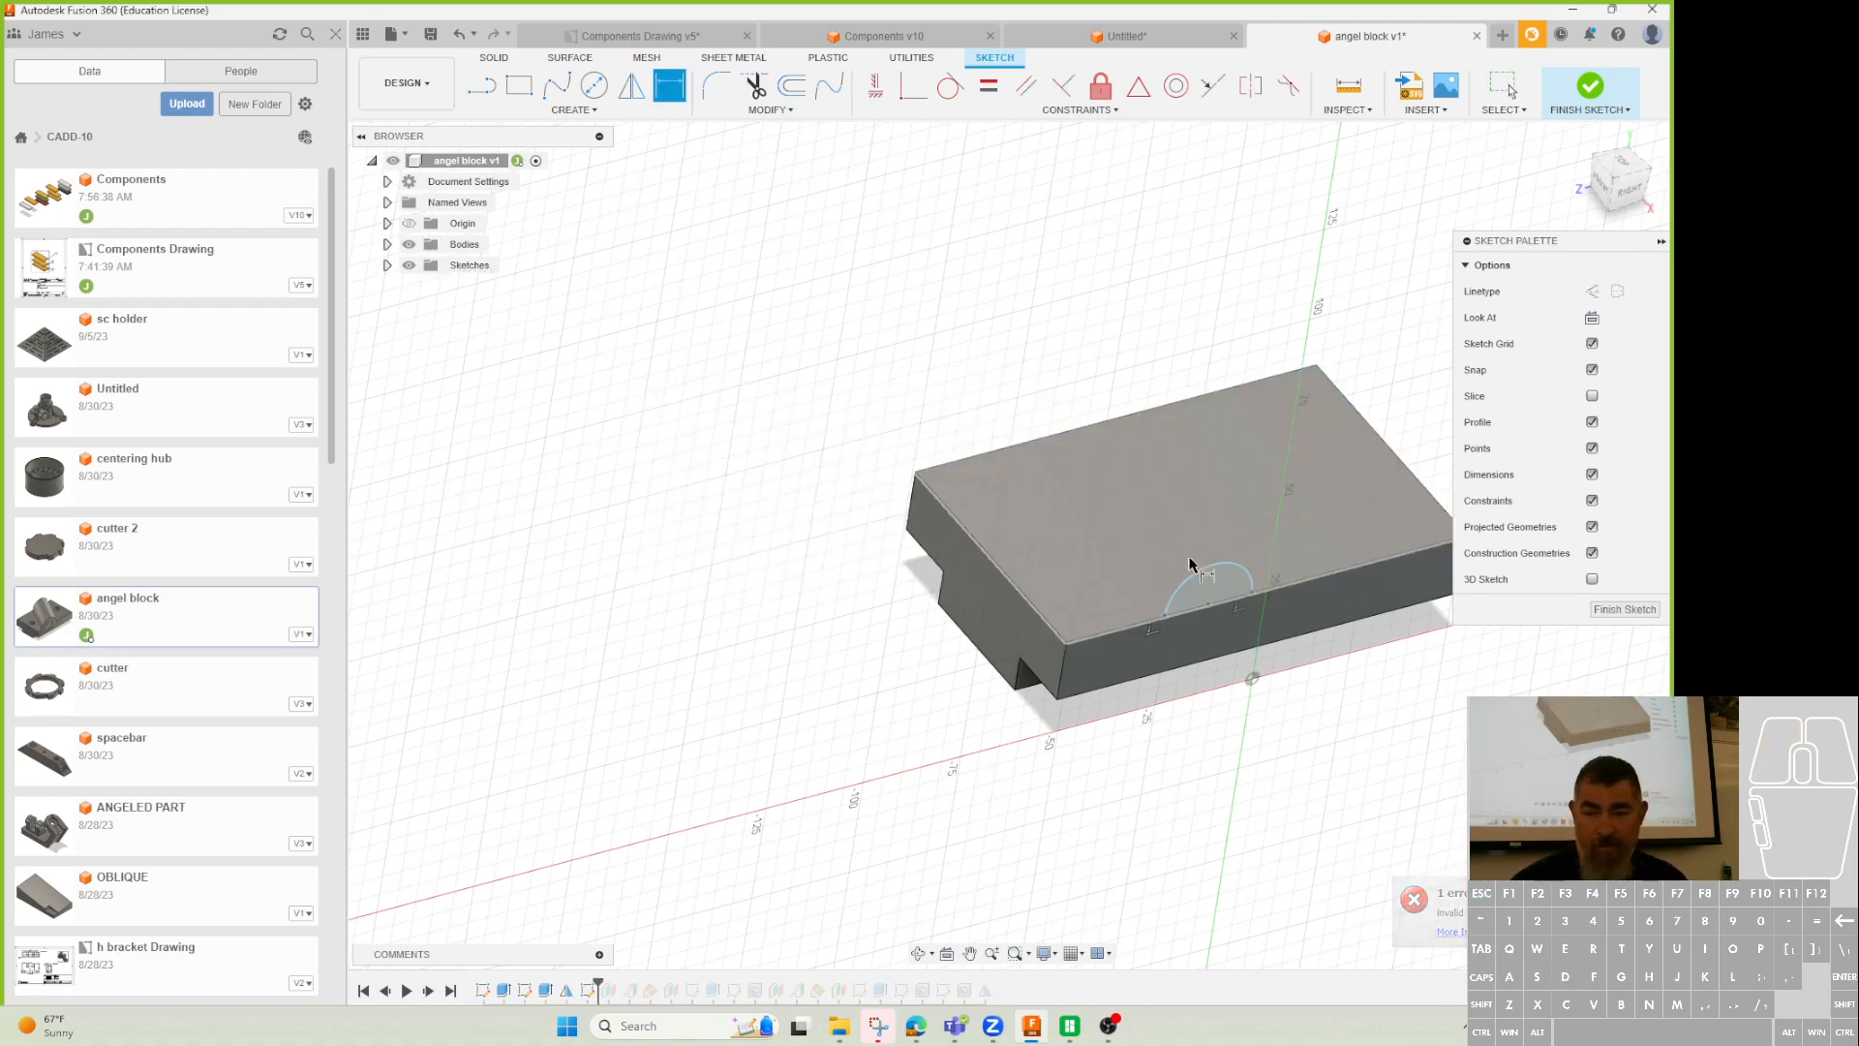
left_click(1192, 554)
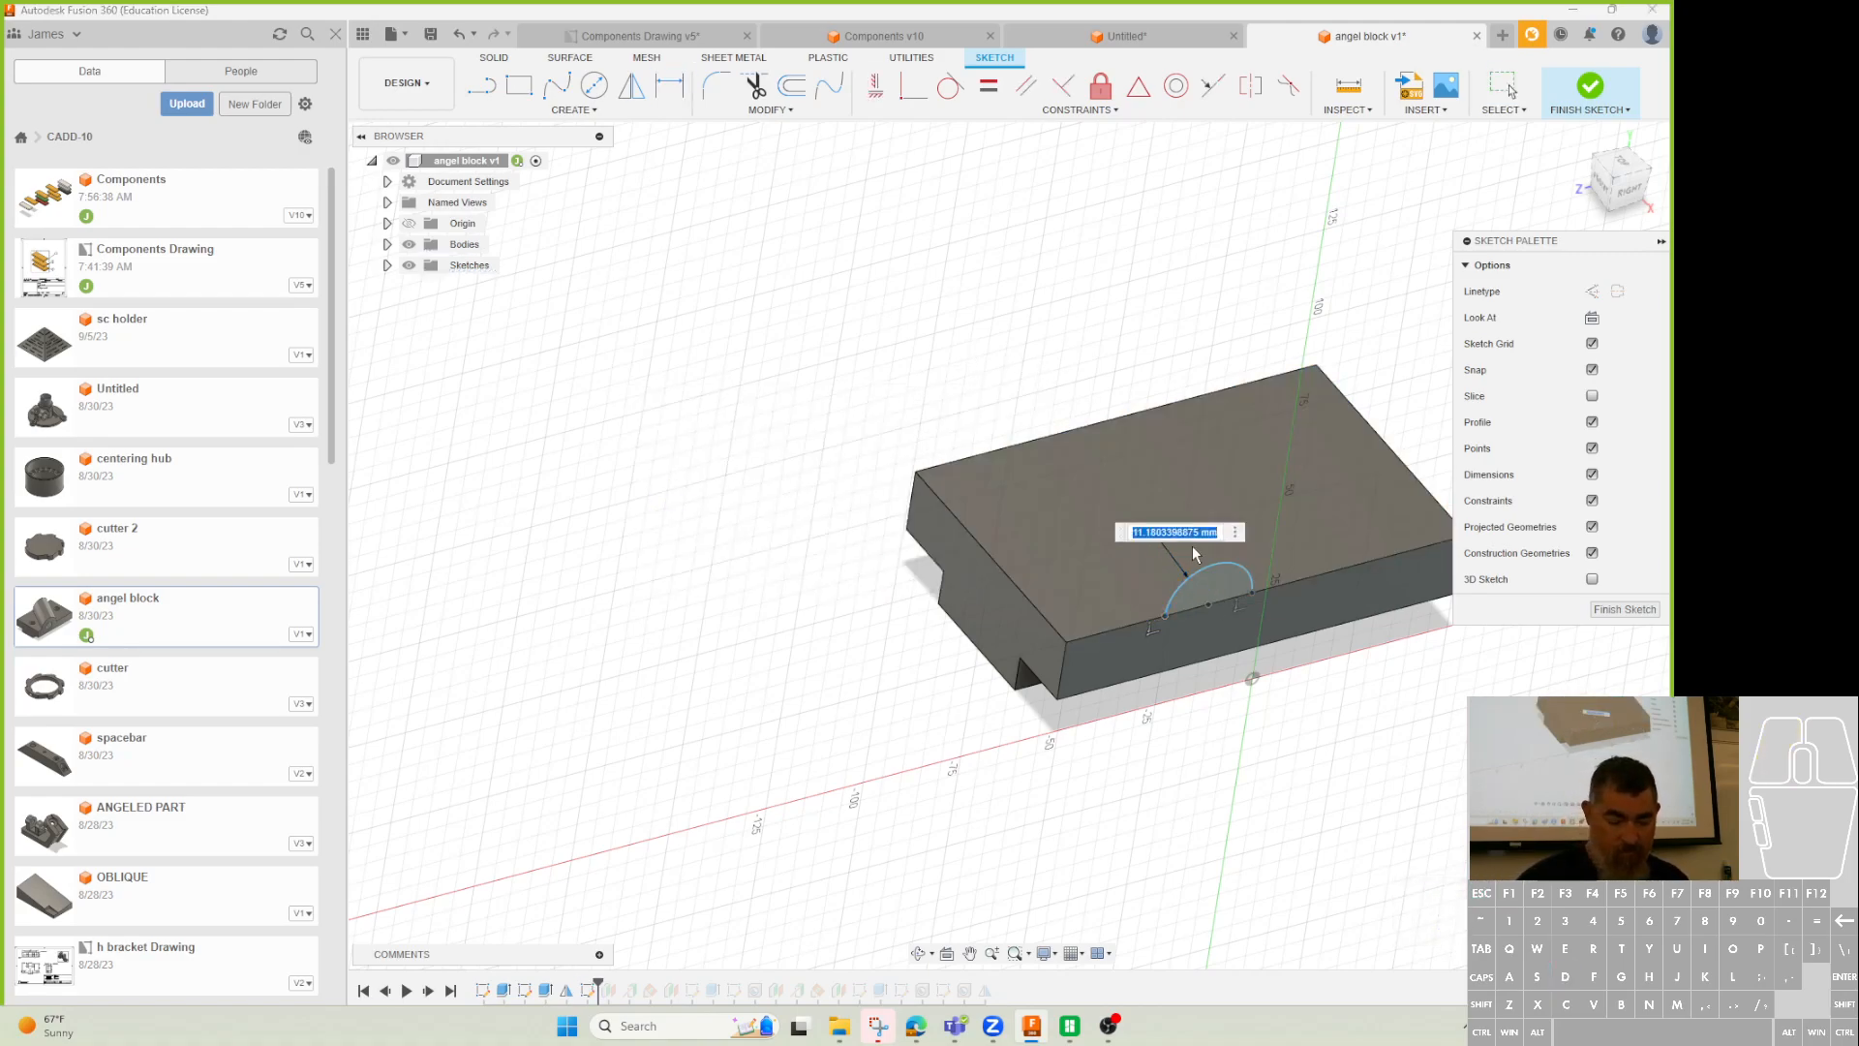
type("19")
key("Return")
left_click(1077, 644)
left_click(1119, 770)
type("33")
key("Return")
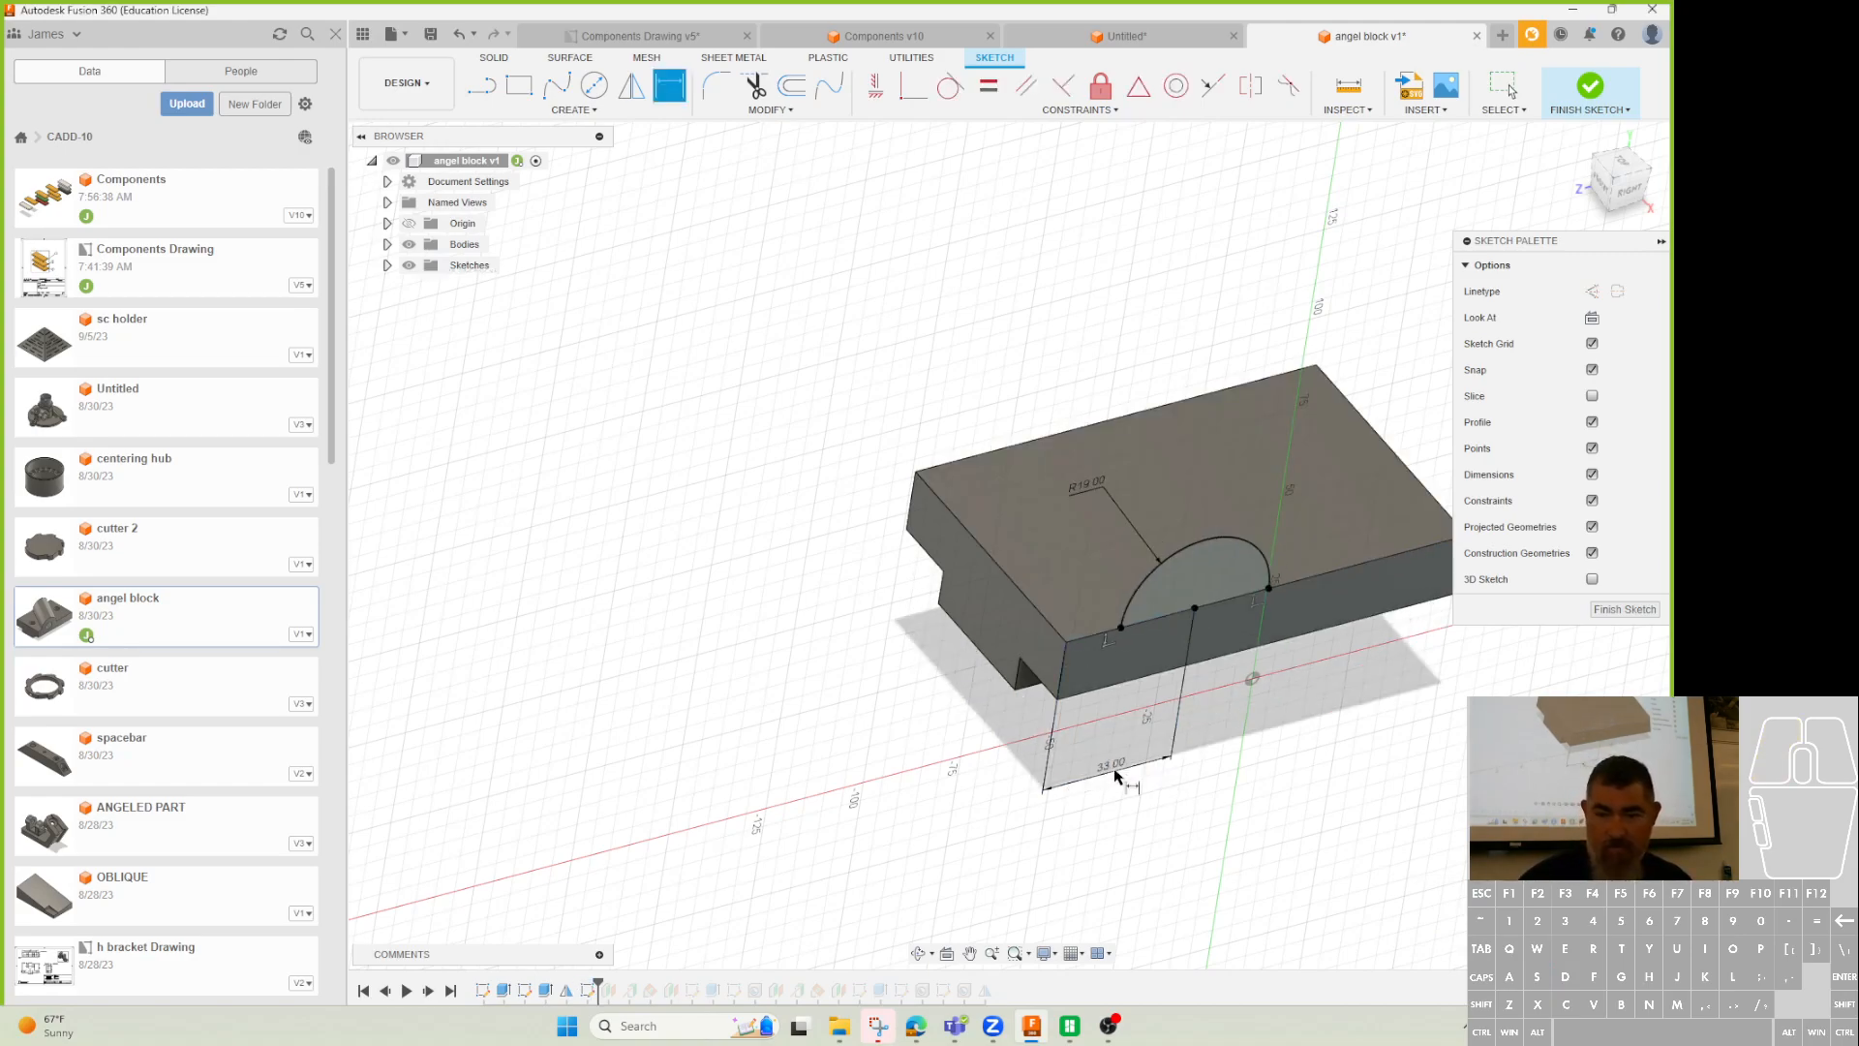
left_click(1589, 87)
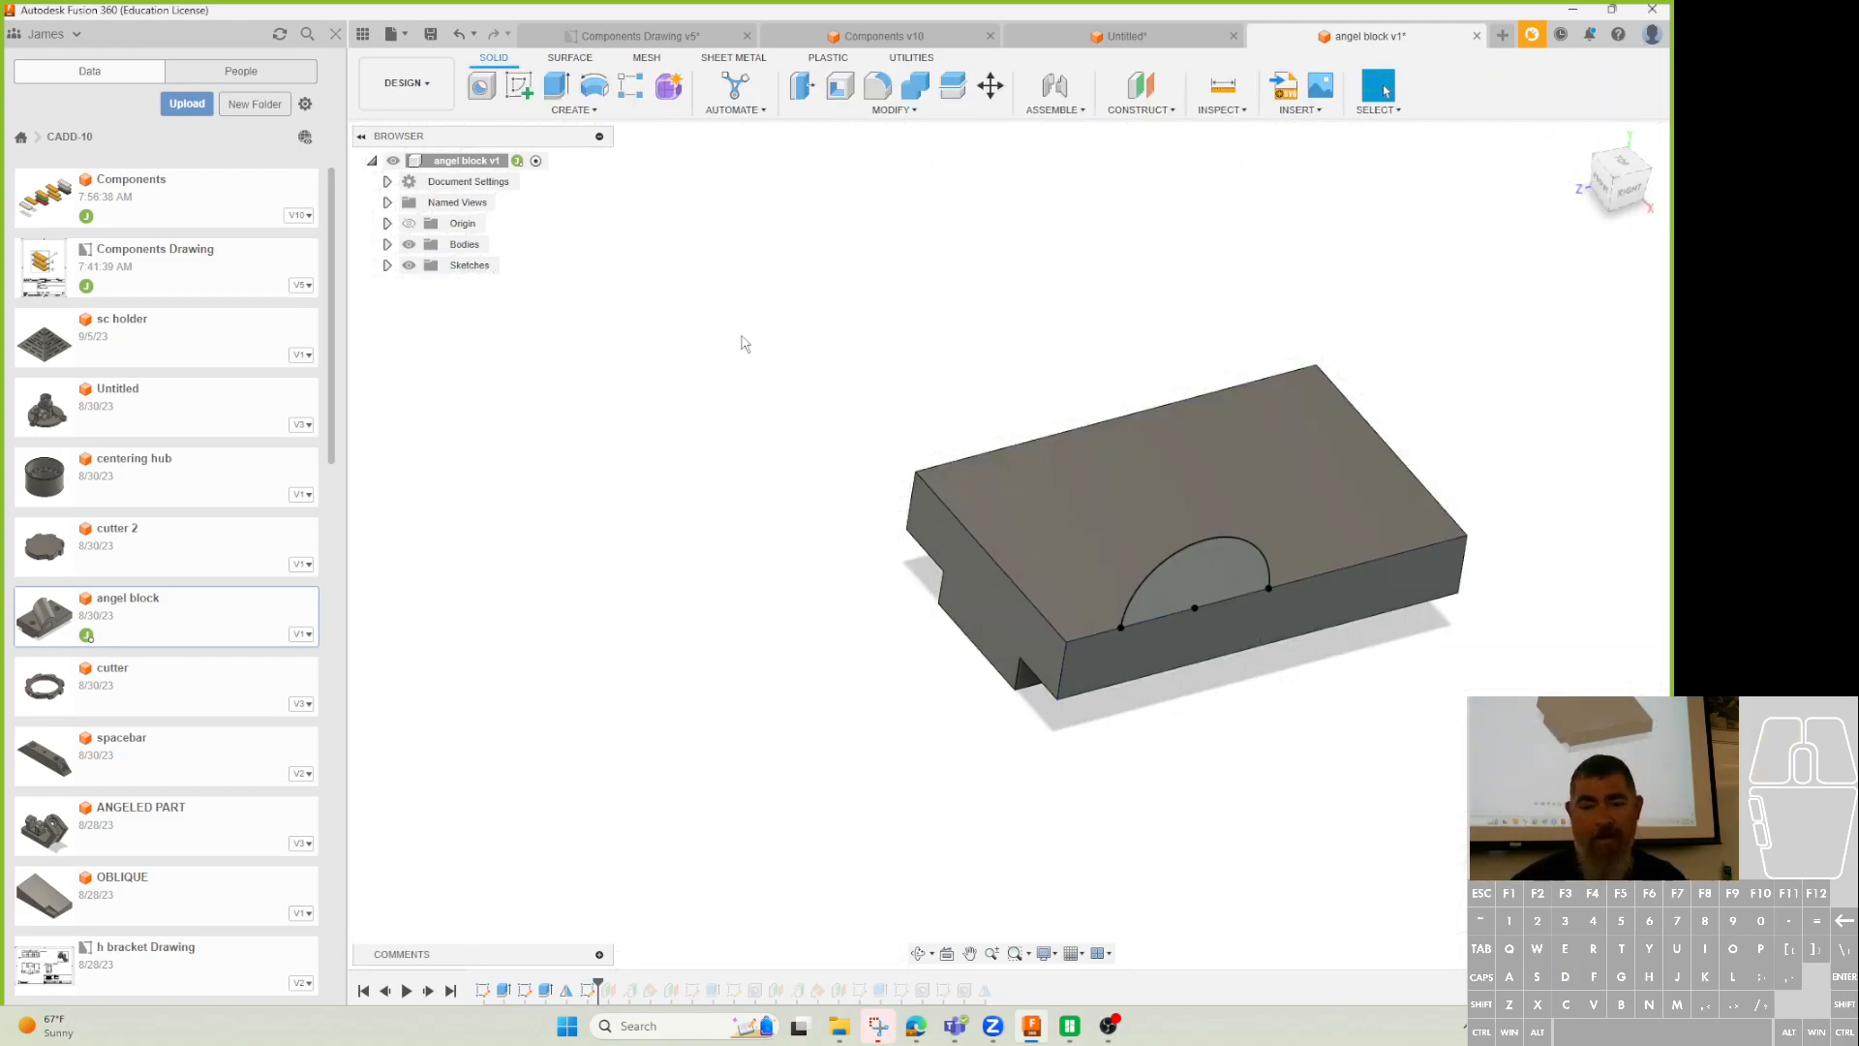
Start a sketch on the block's top face and draw a path line from the arc's midpoint.
left_click(518, 92)
left_click(1258, 499)
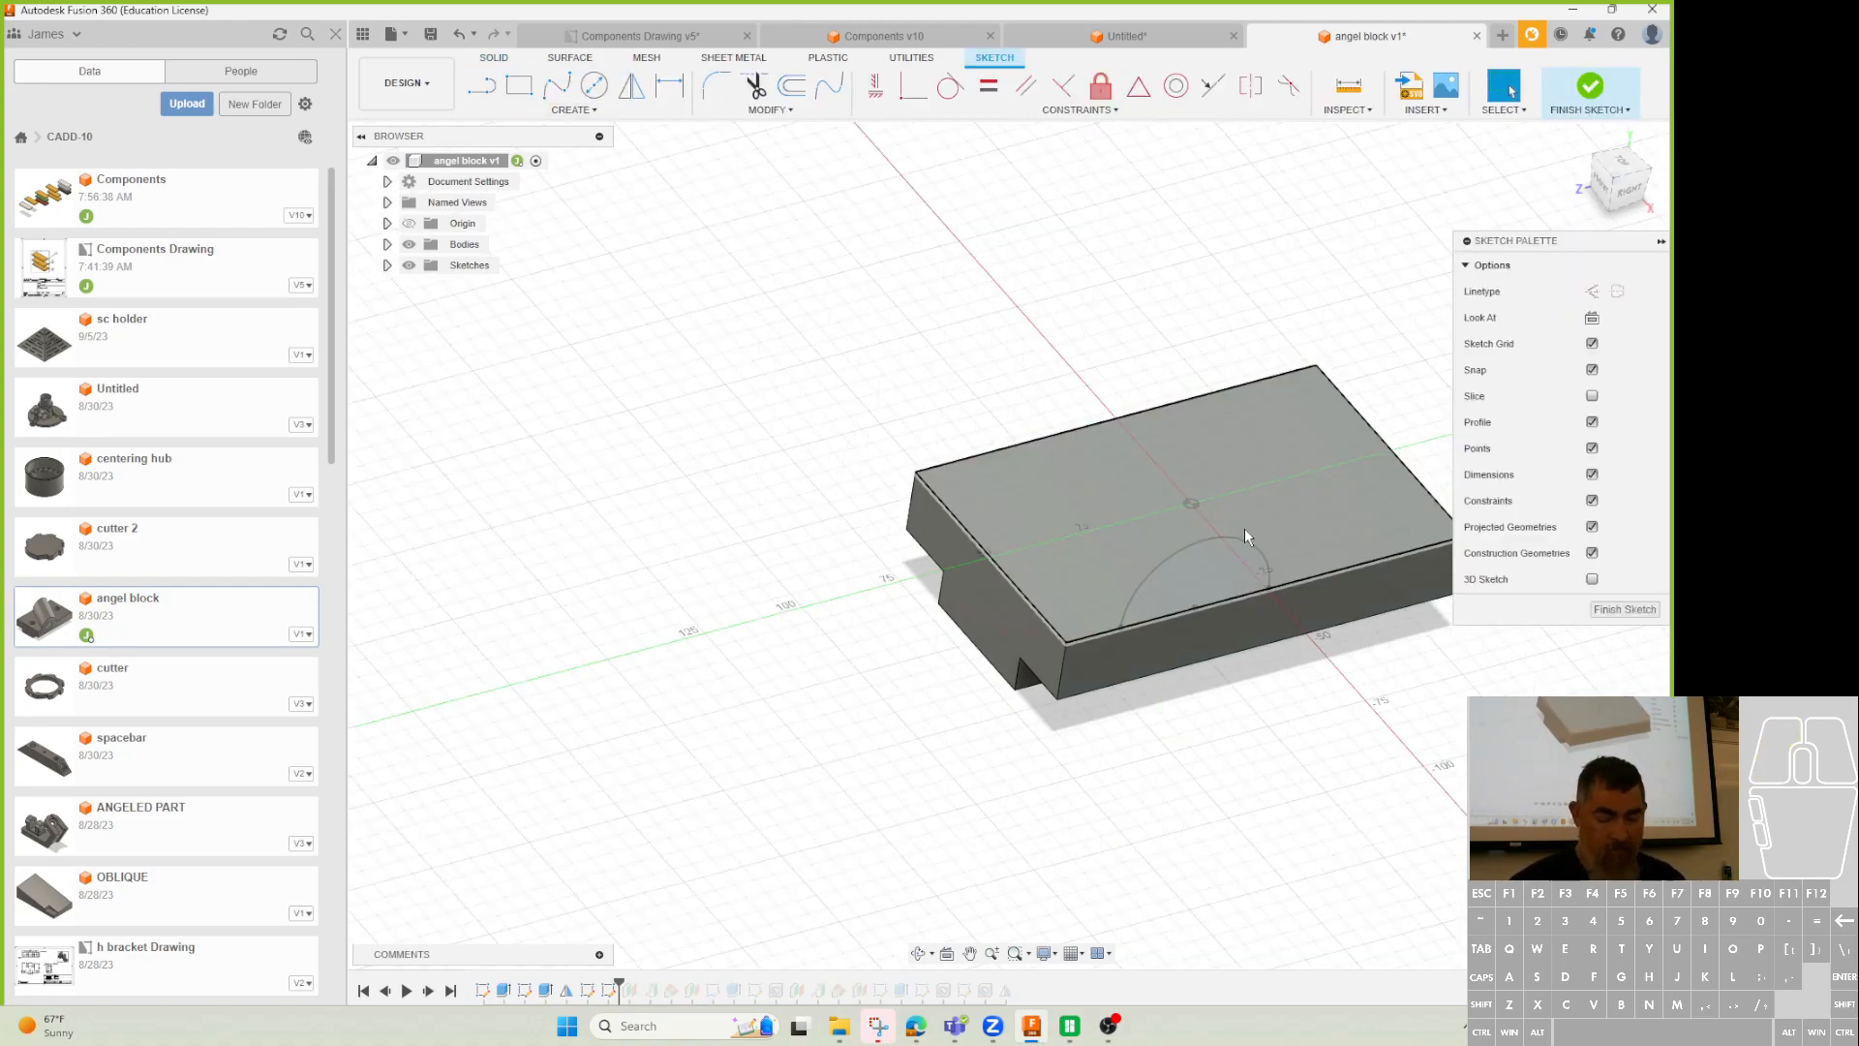
key("l")
left_click(1194, 608)
left_click(1213, 329)
key("Escape")
left_click_drag(1193, 579, 1160, 579)
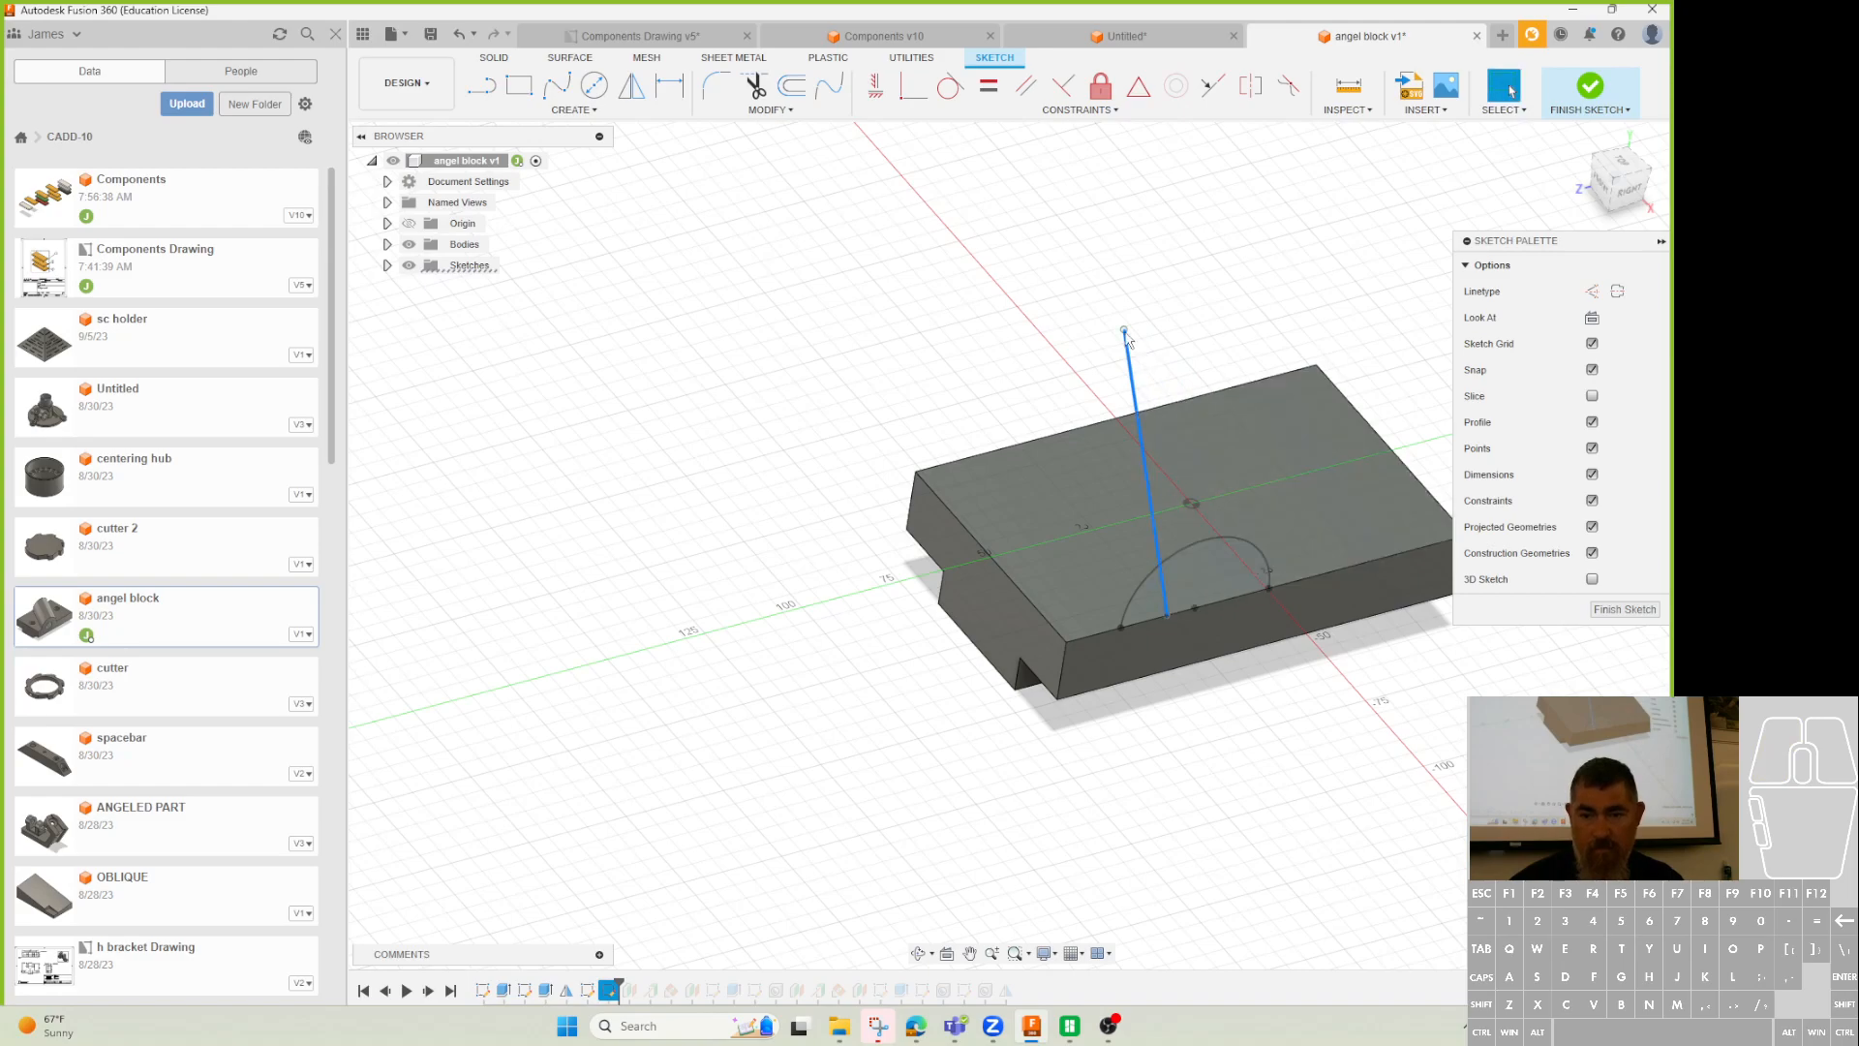
left_click_drag(1126, 332, 1180, 327)
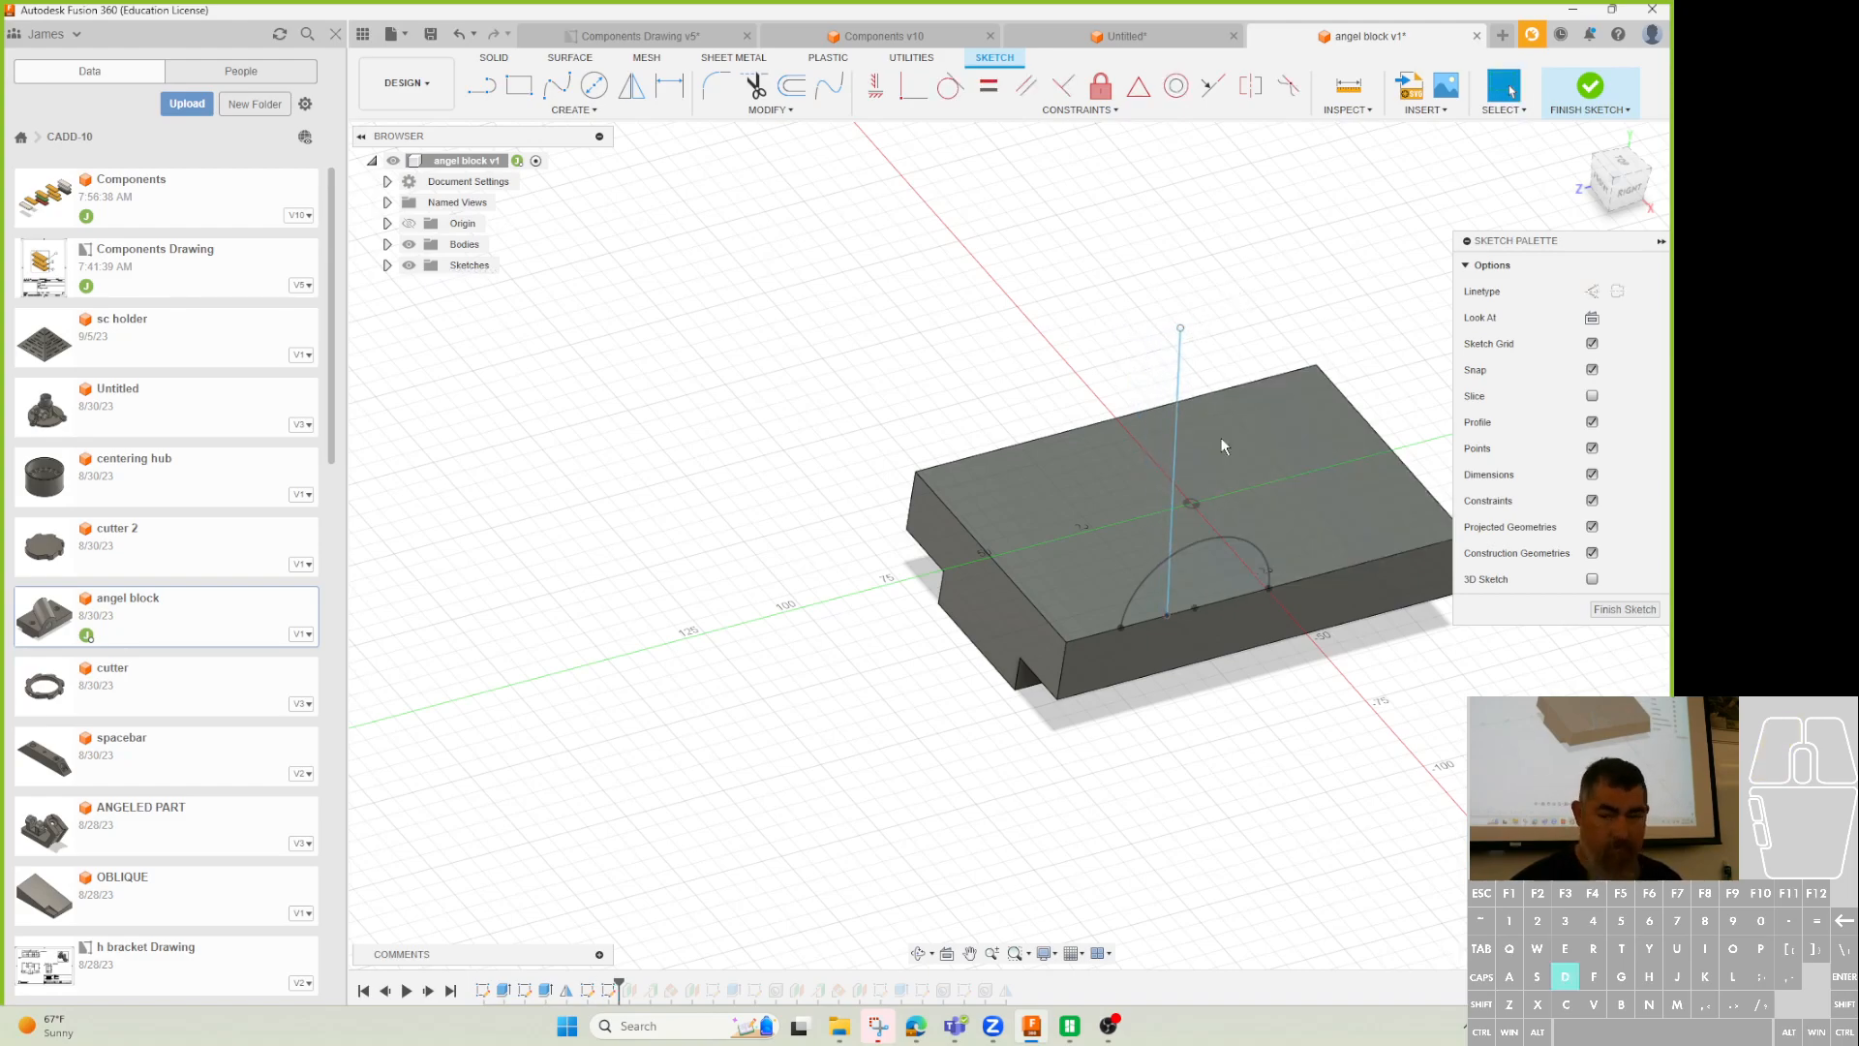
Dimension the path line at 60° to the block's front edge.
key("d")
left_click(1240, 597)
left_click(1177, 511)
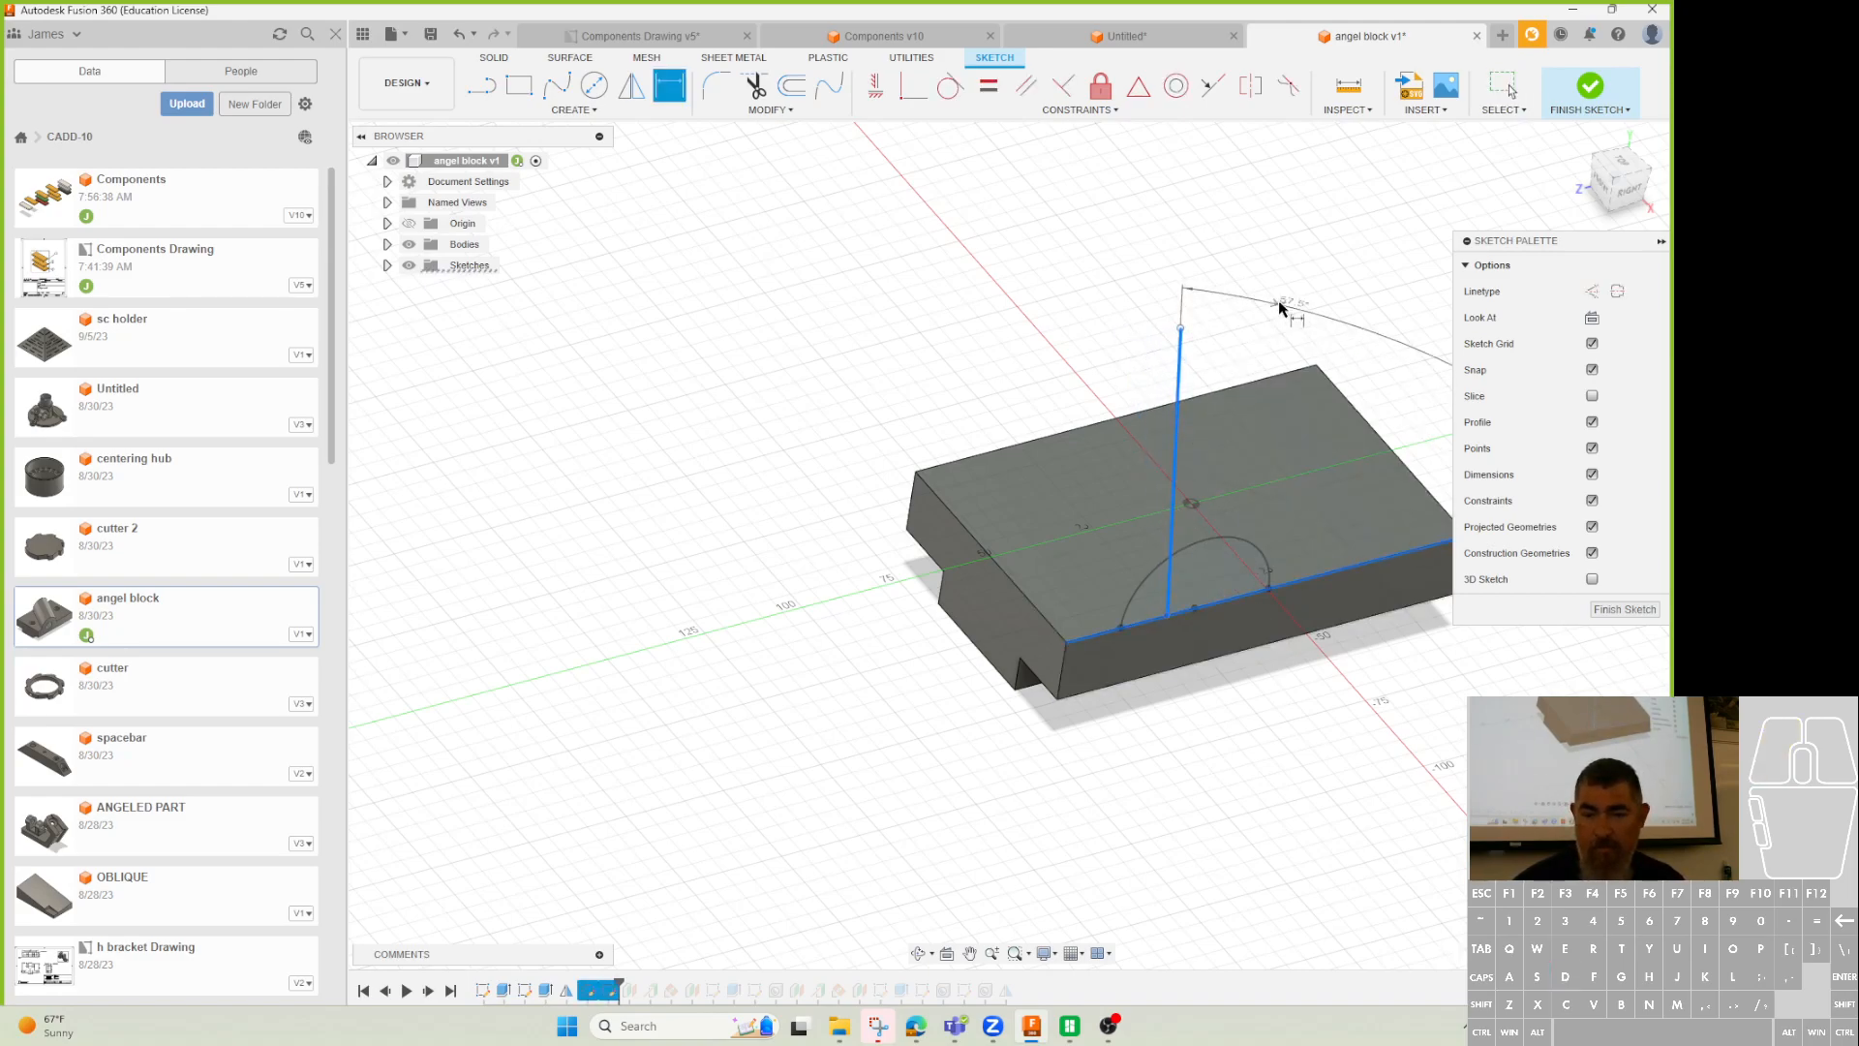
left_click(1287, 315)
type("60")
key("Return")
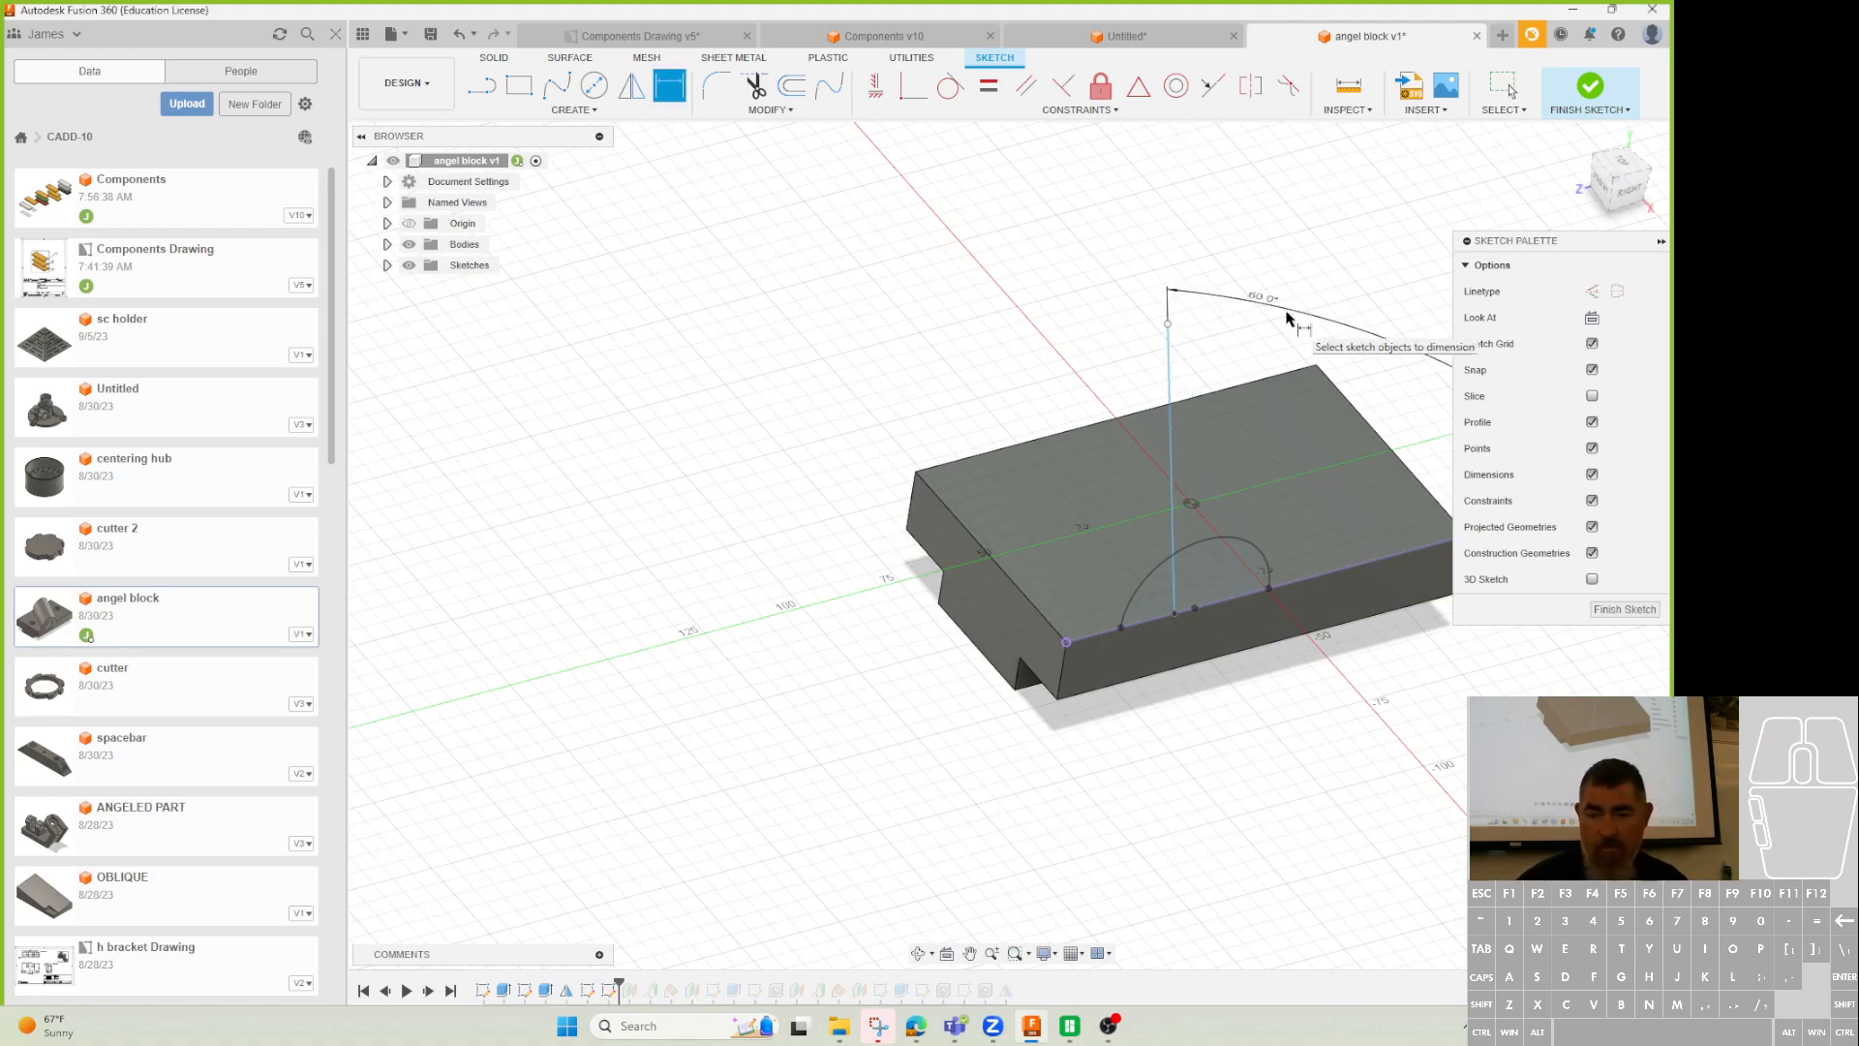
Make the line's bottom endpoint coincident with the arc centre and finish the sketch.
key("Escape")
left_click(912, 85)
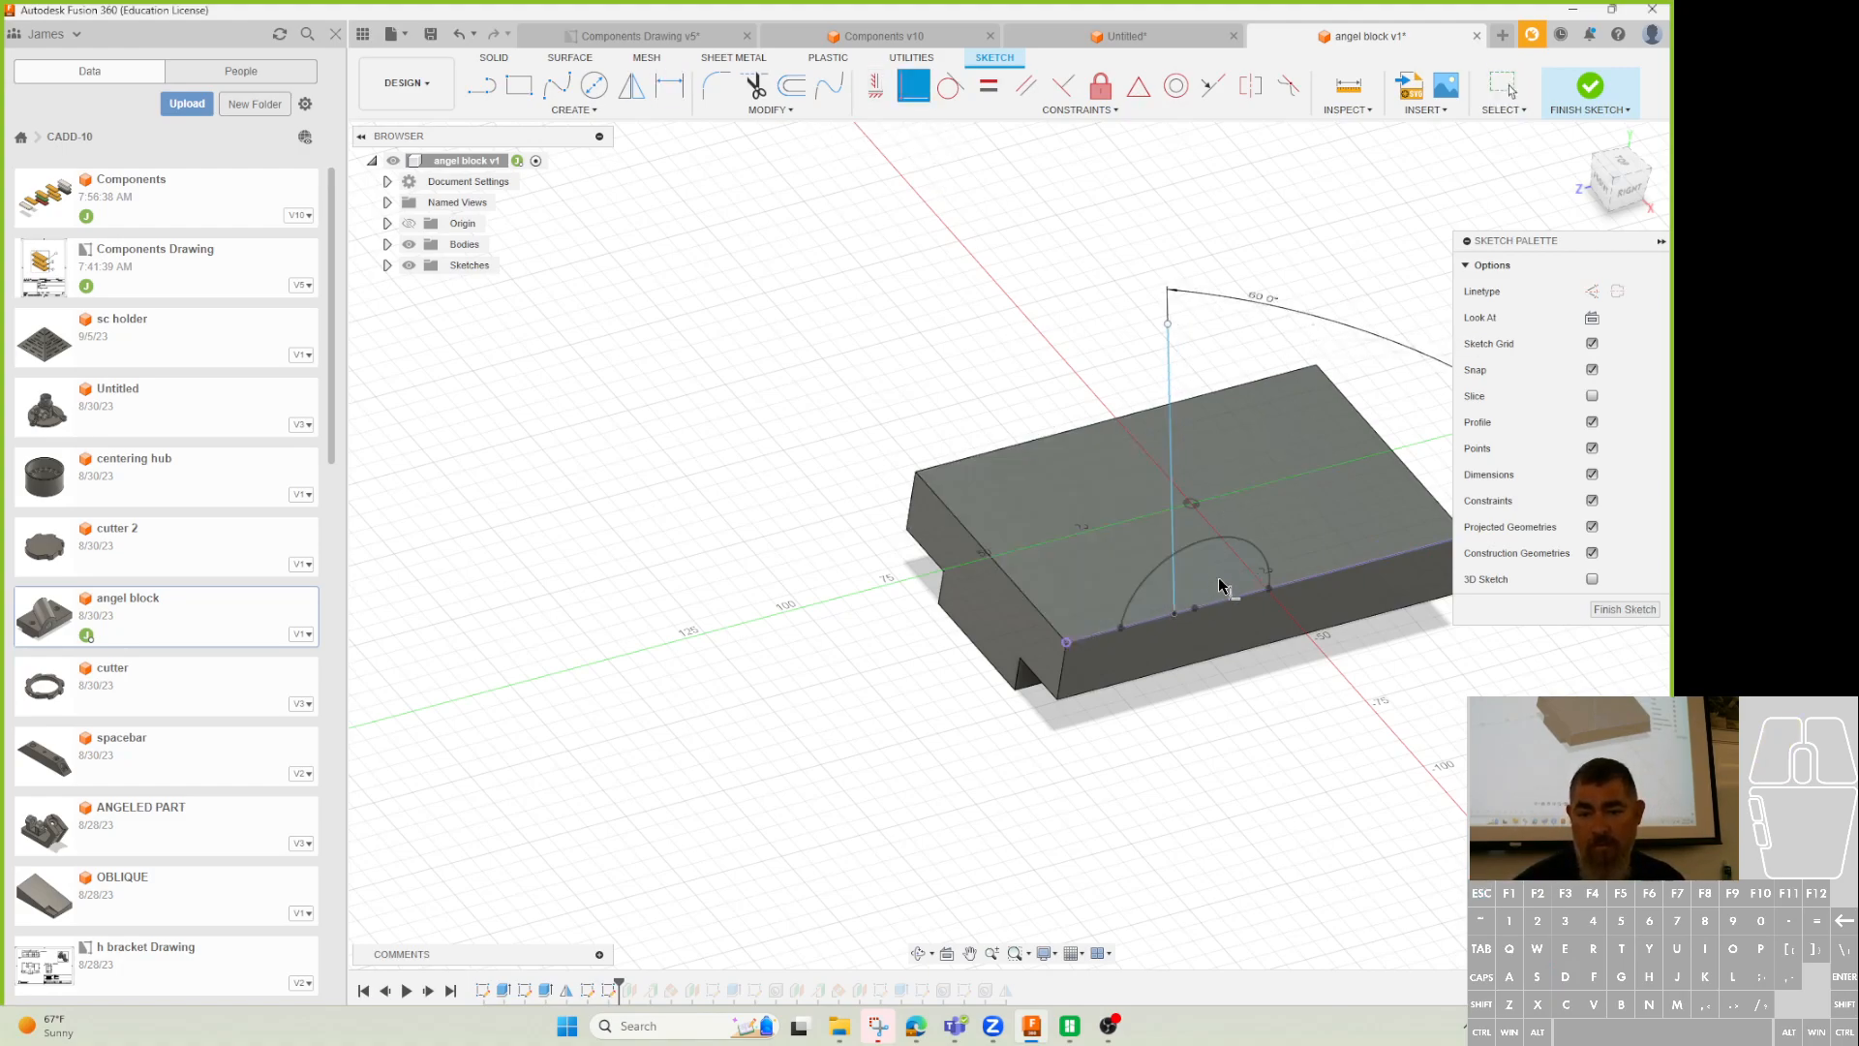
left_click(1174, 612)
left_click(1195, 607)
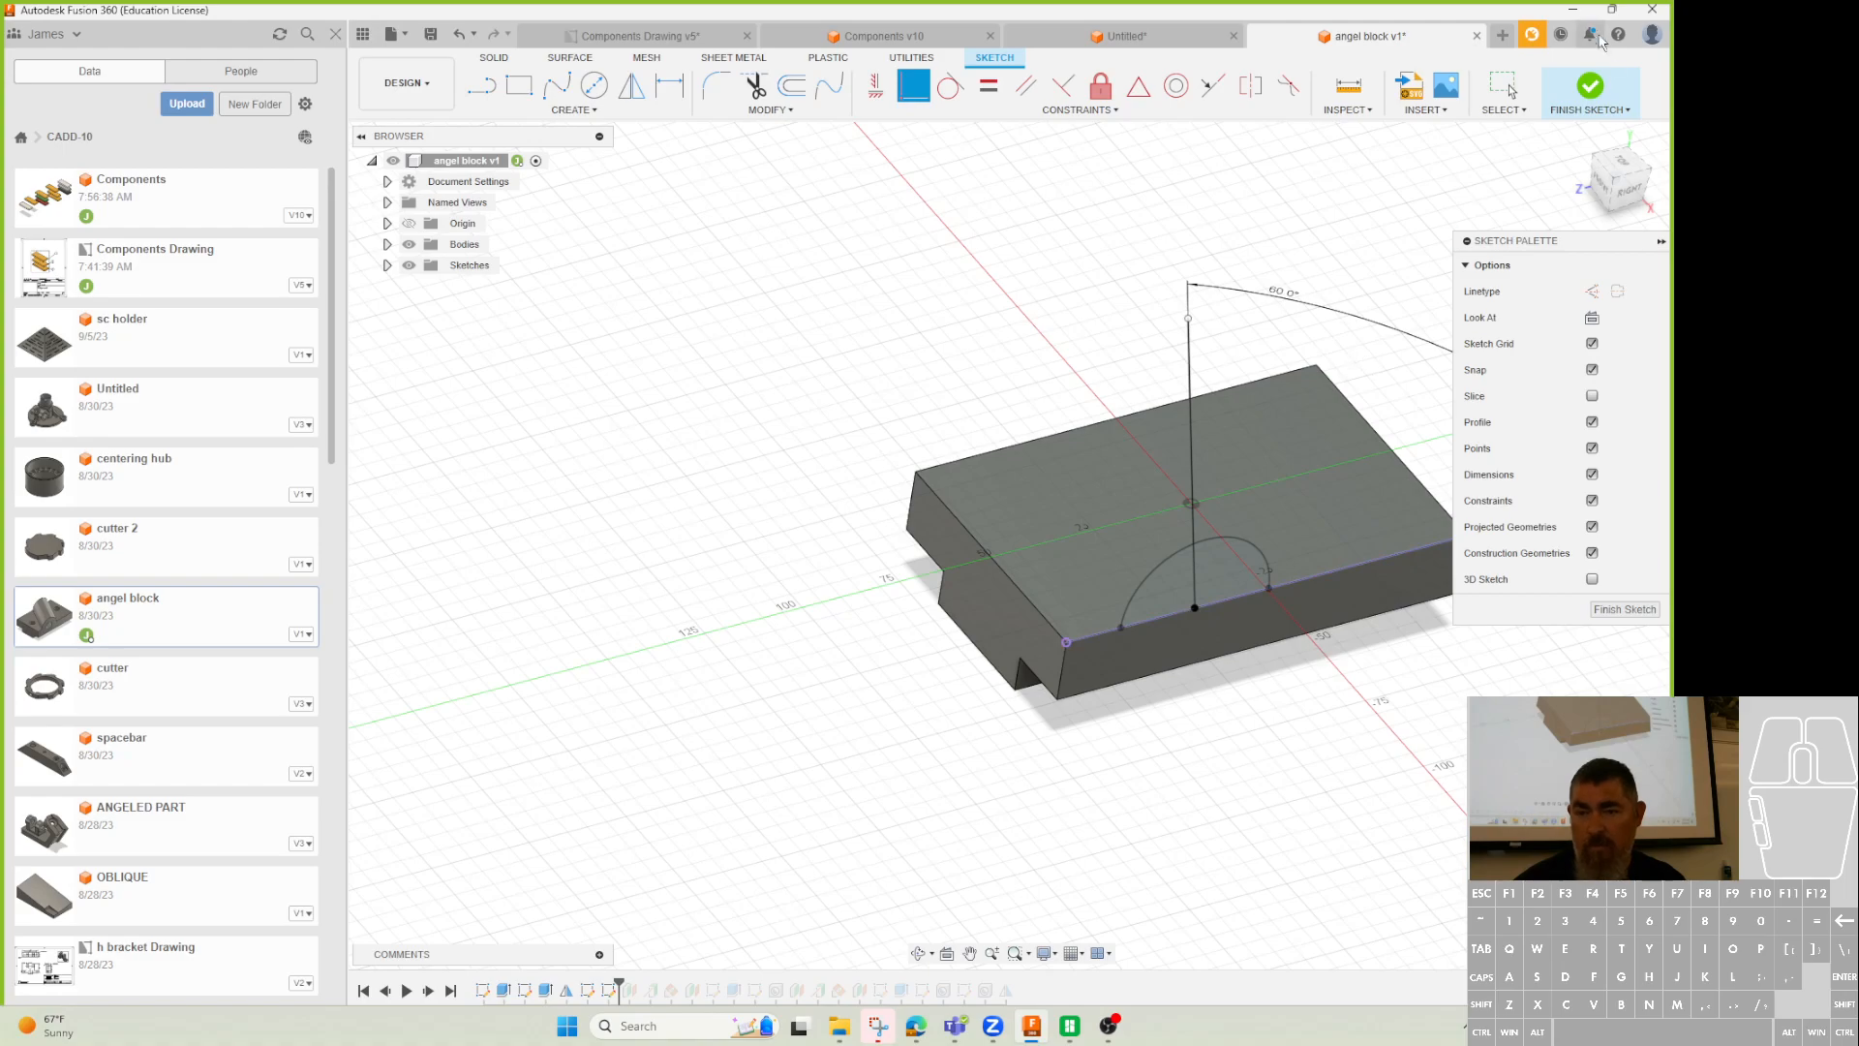
left_click(1588, 89)
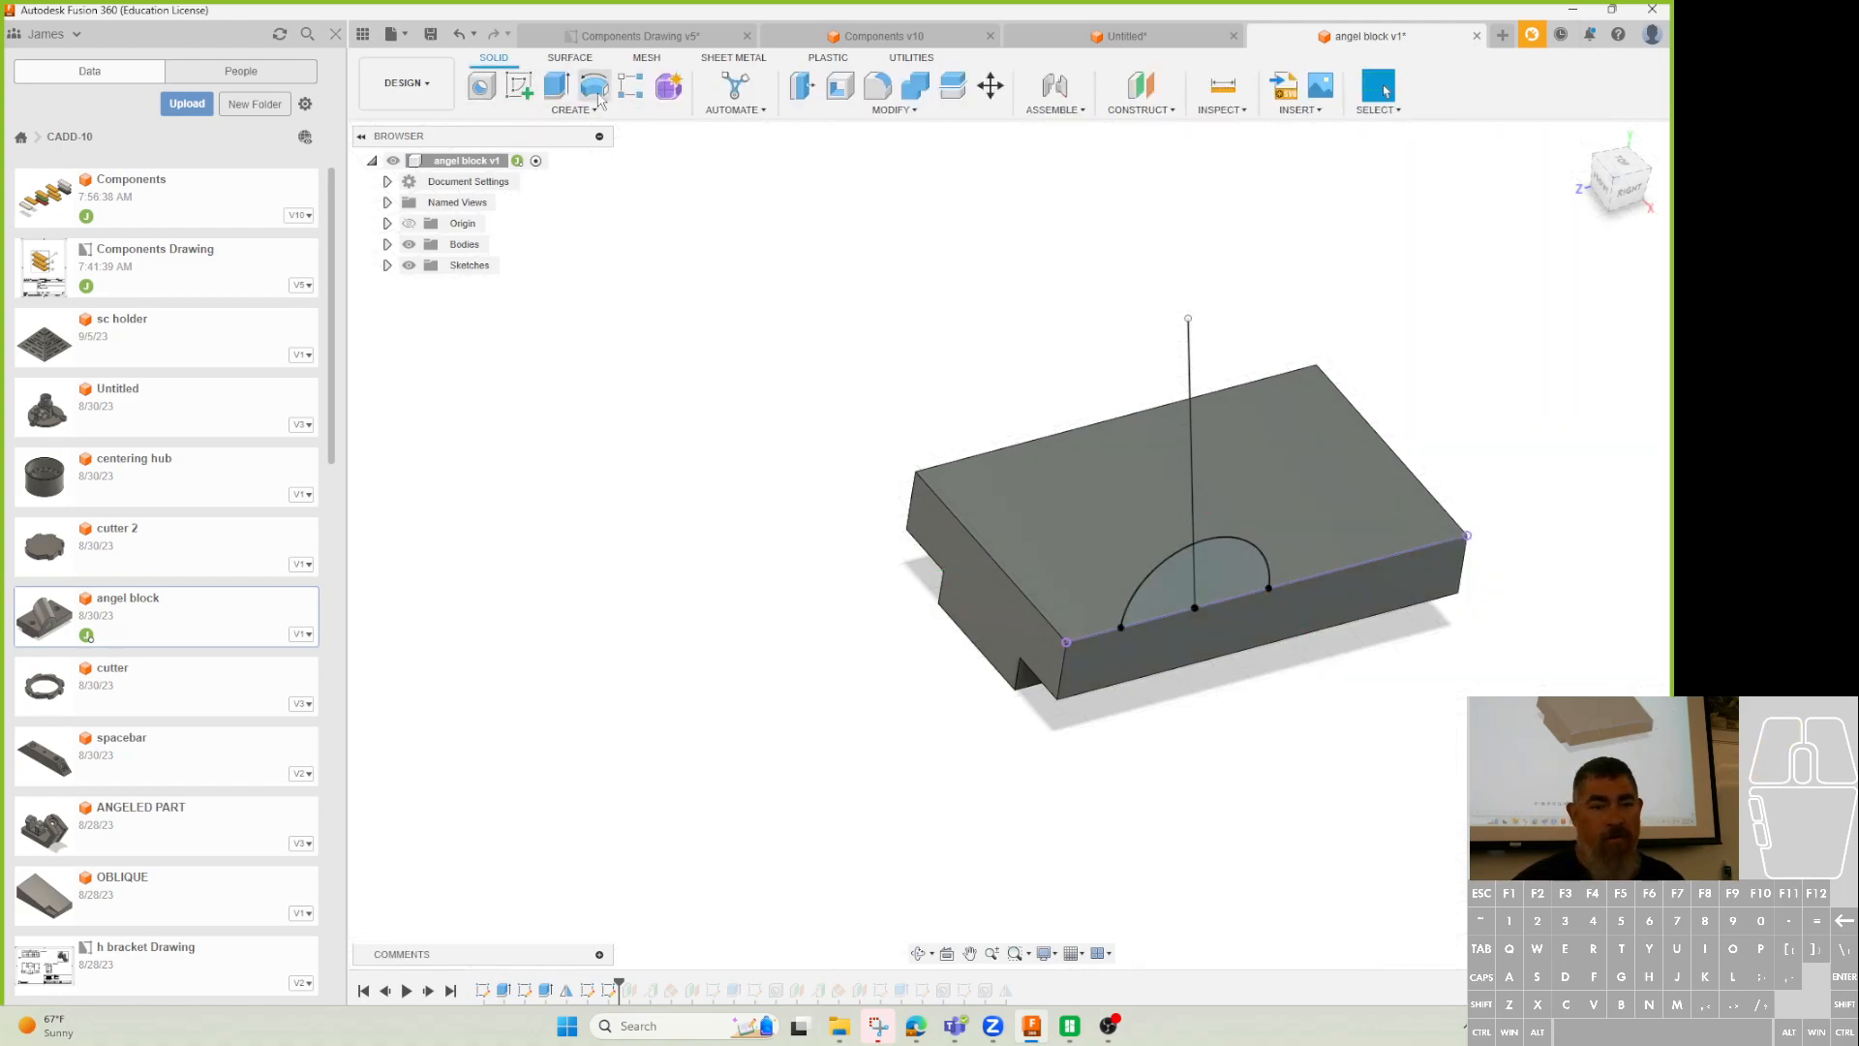
Sweep the half-circle profile along the 60° line to create the boss.
left_click(560, 113)
left_click(498, 234)
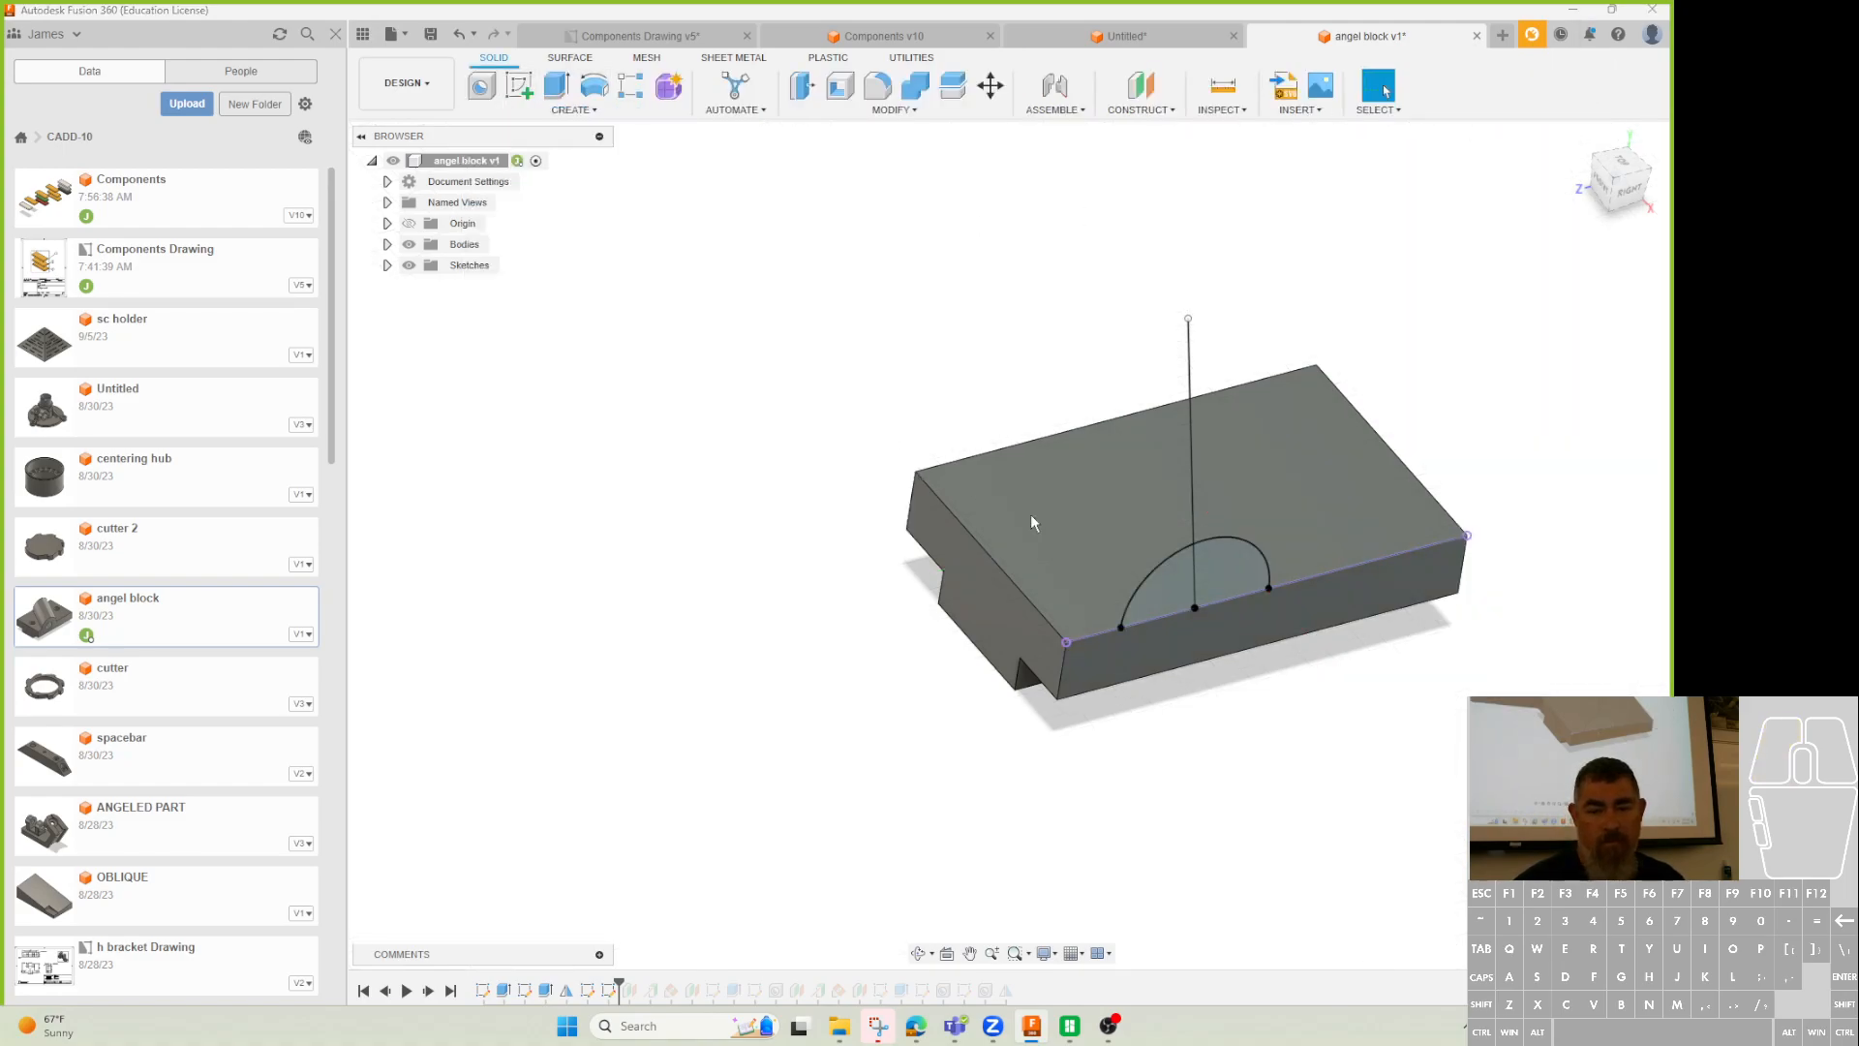
left_click(1163, 608)
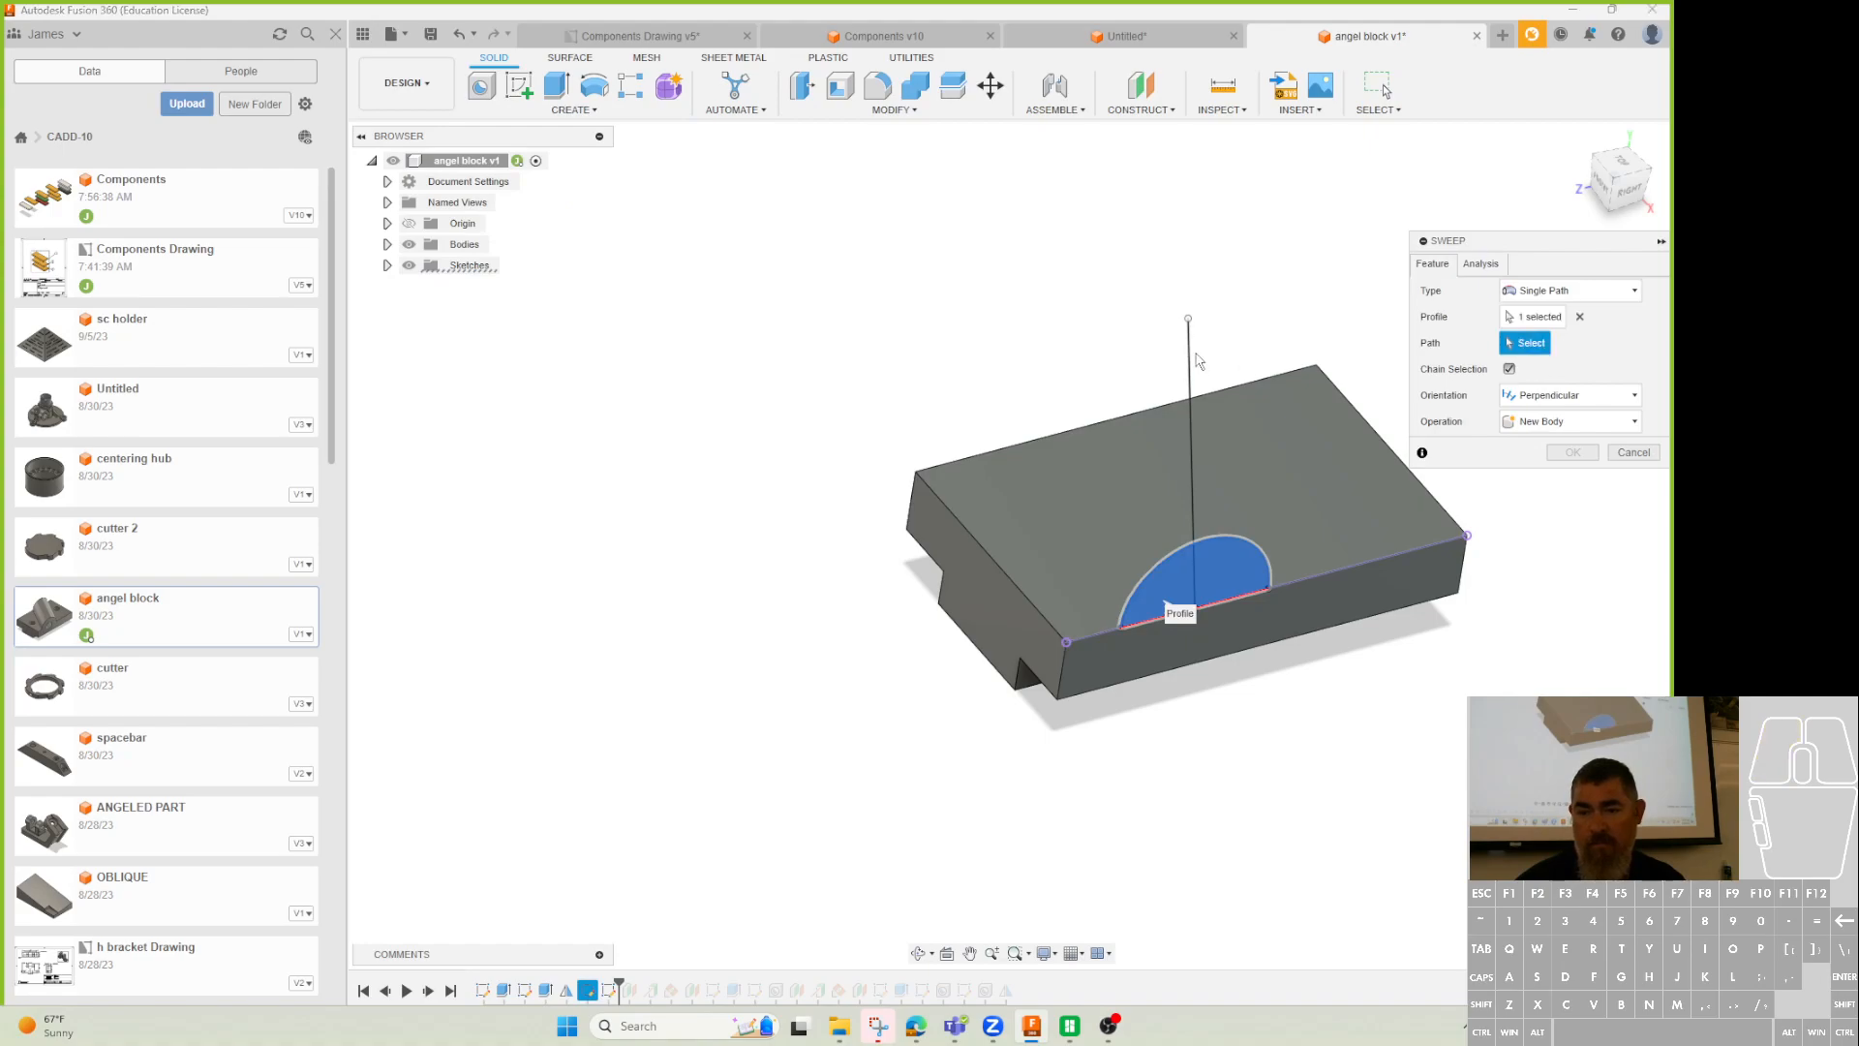
left_click(1190, 363)
left_click(1572, 531)
Roll the timeline forward to restore the later features after viewing the boss.
middle_click_drag(1474, 631, 1375, 543, "shift")
left_click(1578, 141)
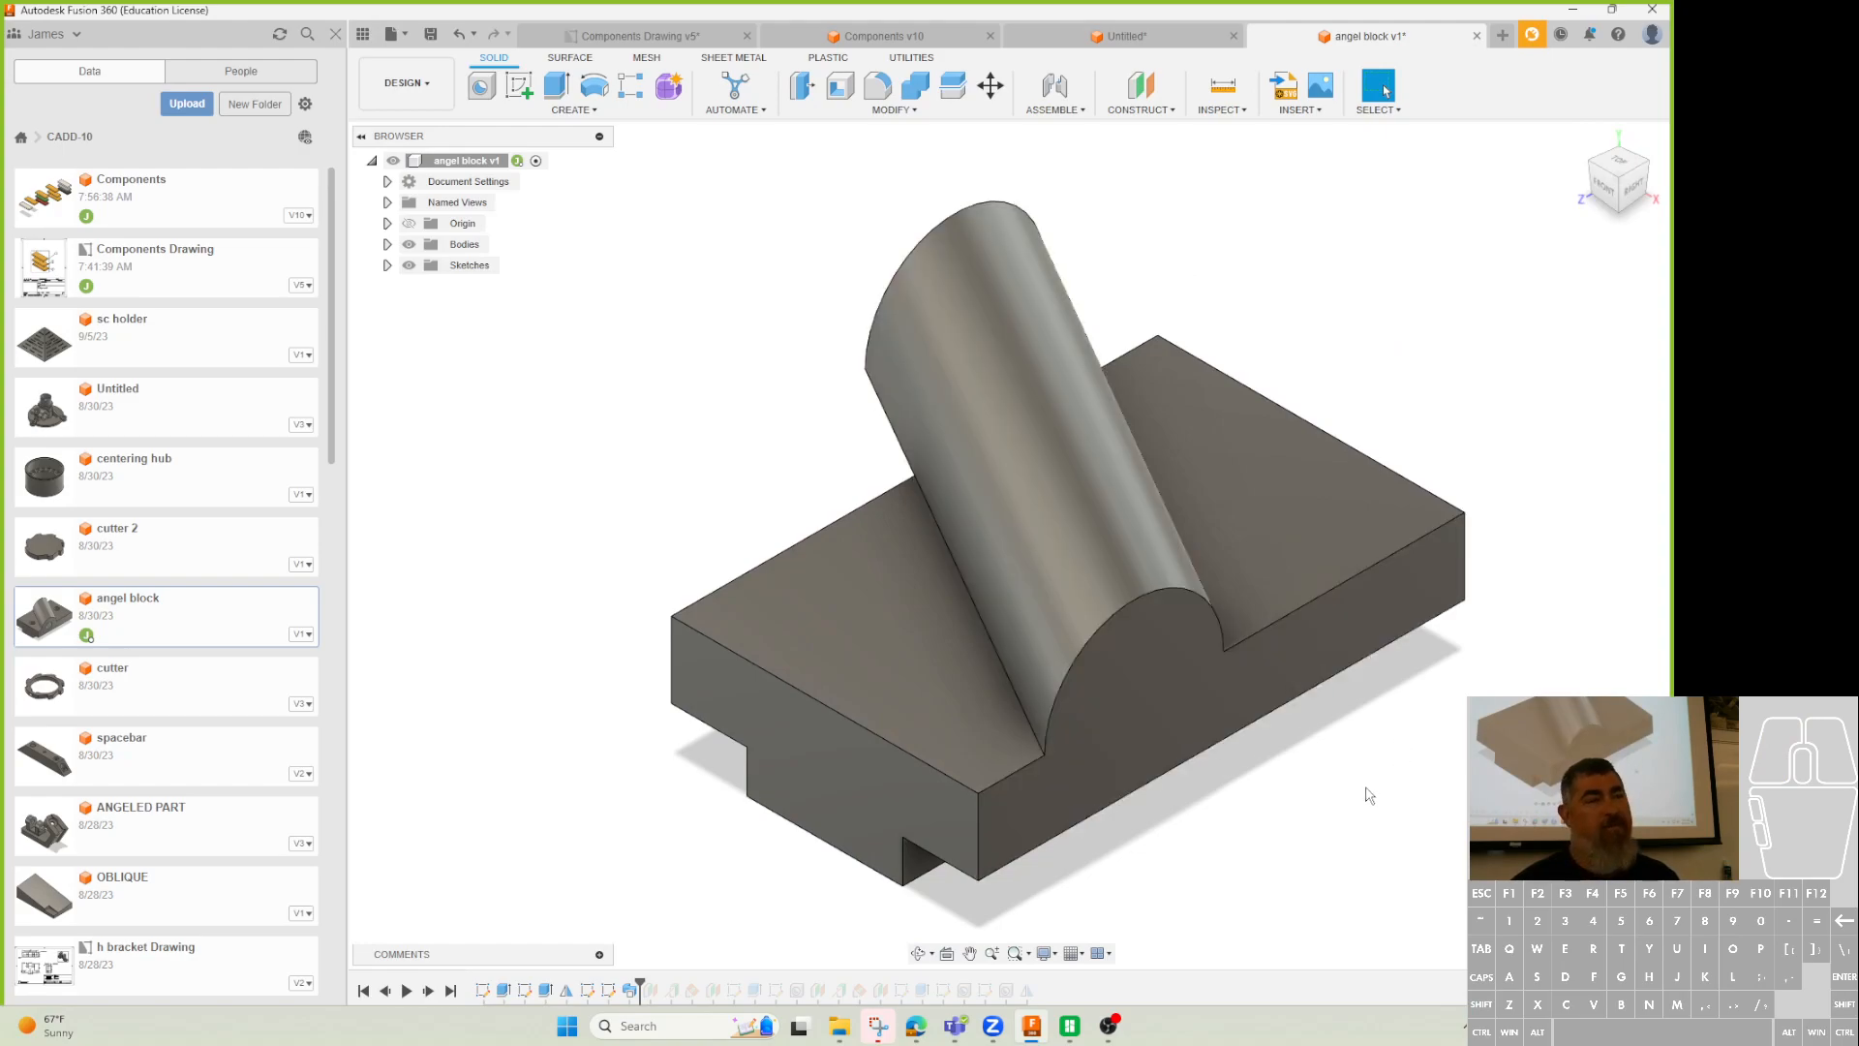
mouse_move(1411, 863)
middle_mouse_down("shift")
mouse_move(1361, 817)
mouse_move(1379, 773)
mouse_move(1372, 821)
middle_mouse_up("shift")
left_click_drag(640, 984, 931, 981)
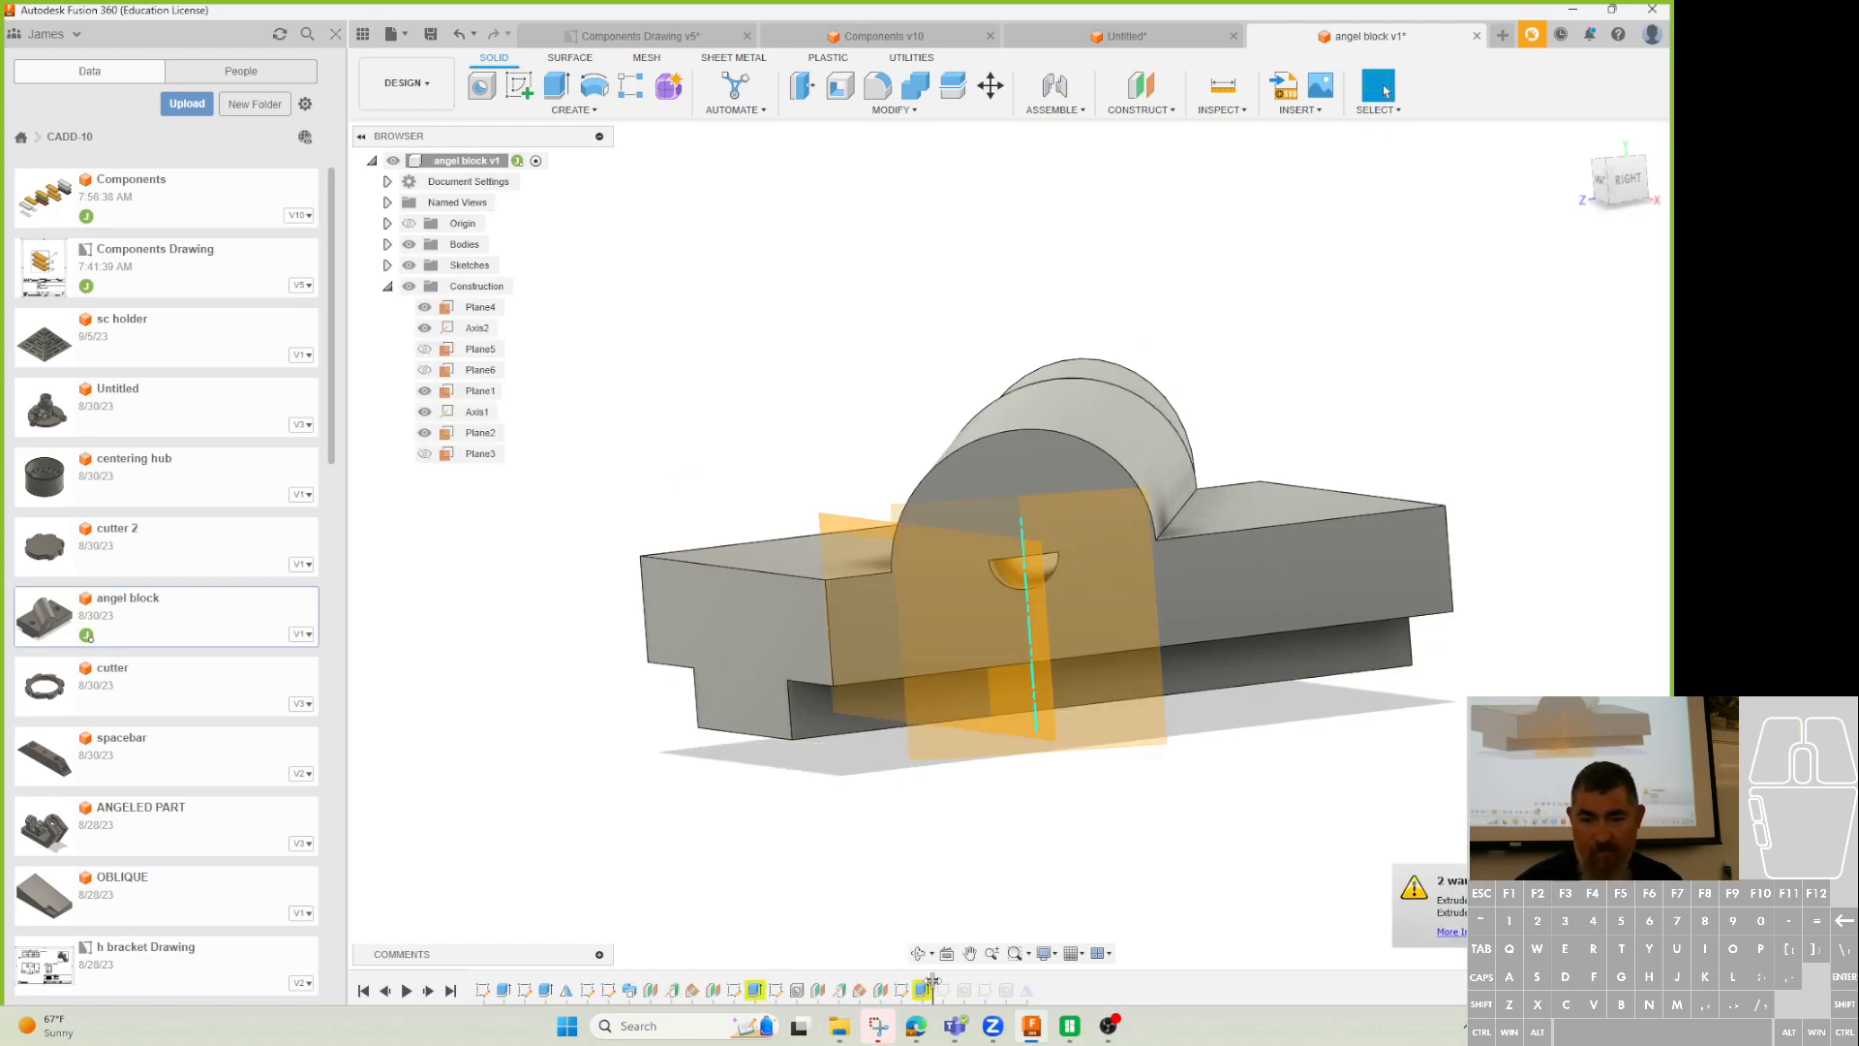
Orbit to a near-top view and select the boss's upper and lower curved faces.
middle_click_drag(1205, 794, 1307, 586, "shift")
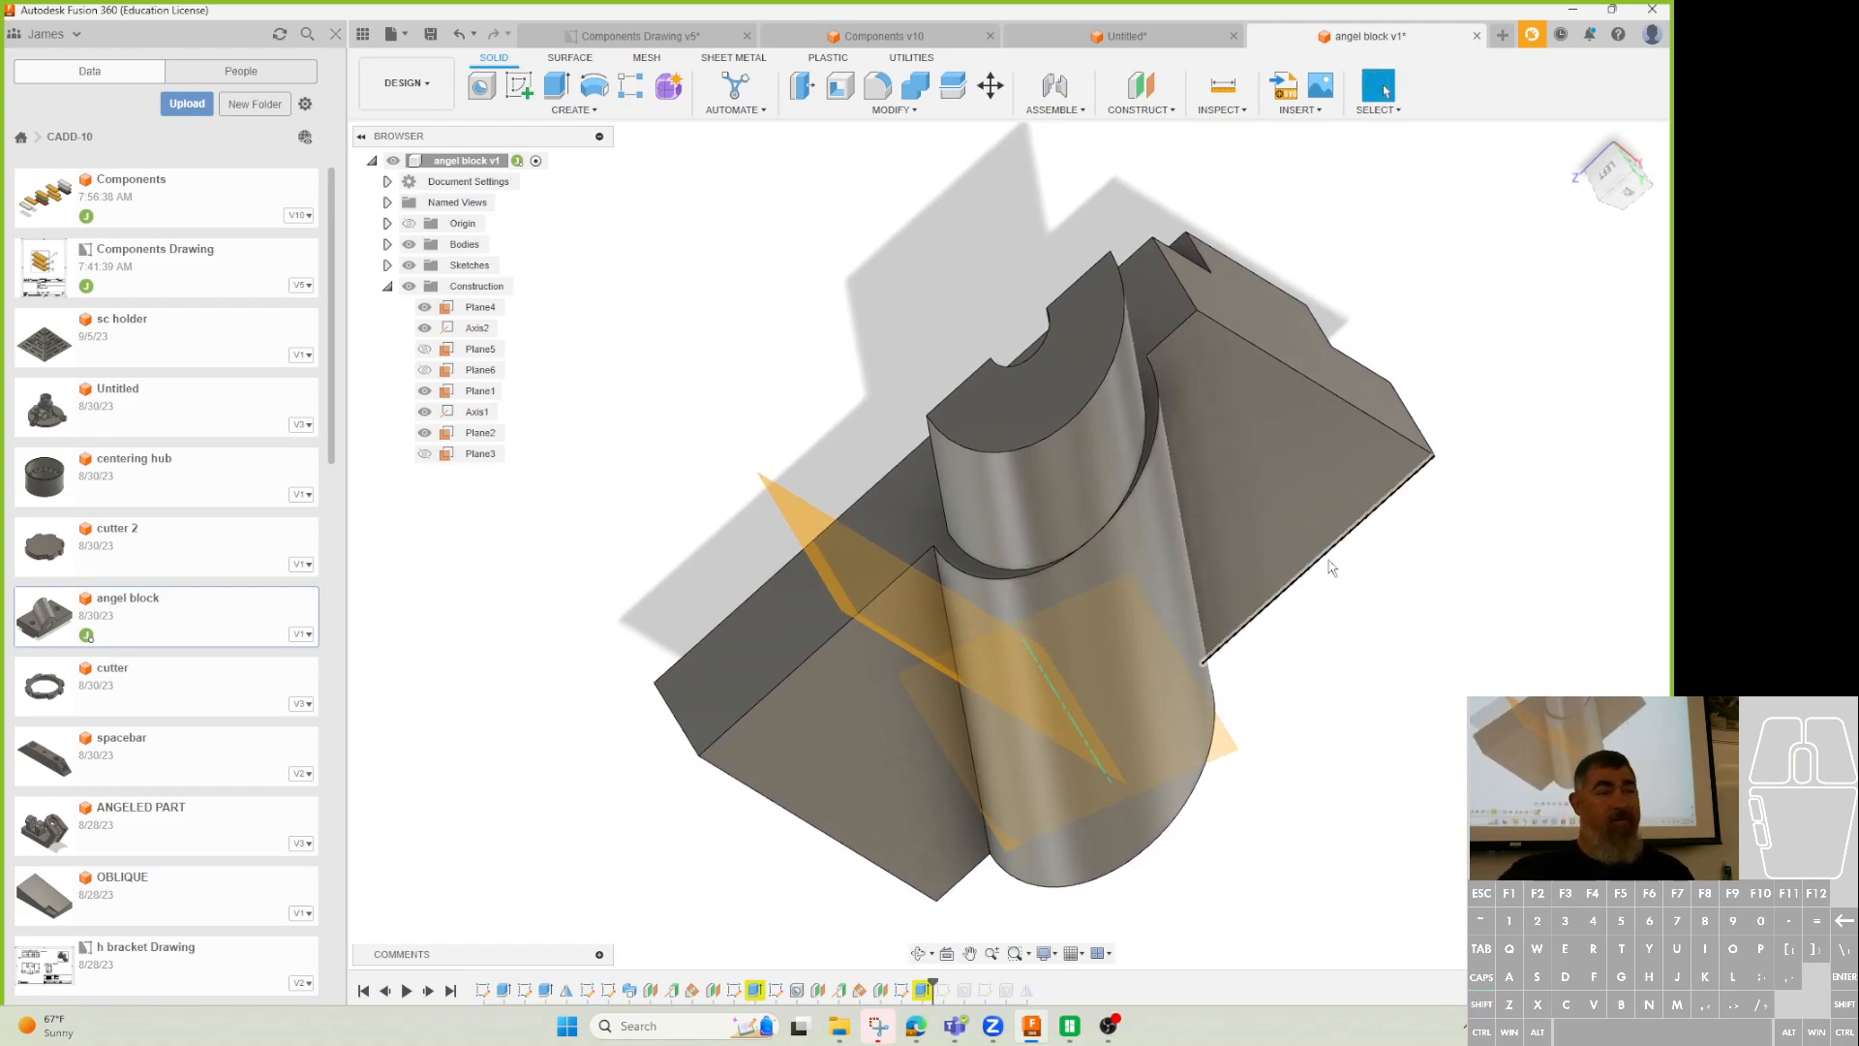
middle_click_drag(1107, 451, 1019, 257, "shift")
left_click(1019, 257)
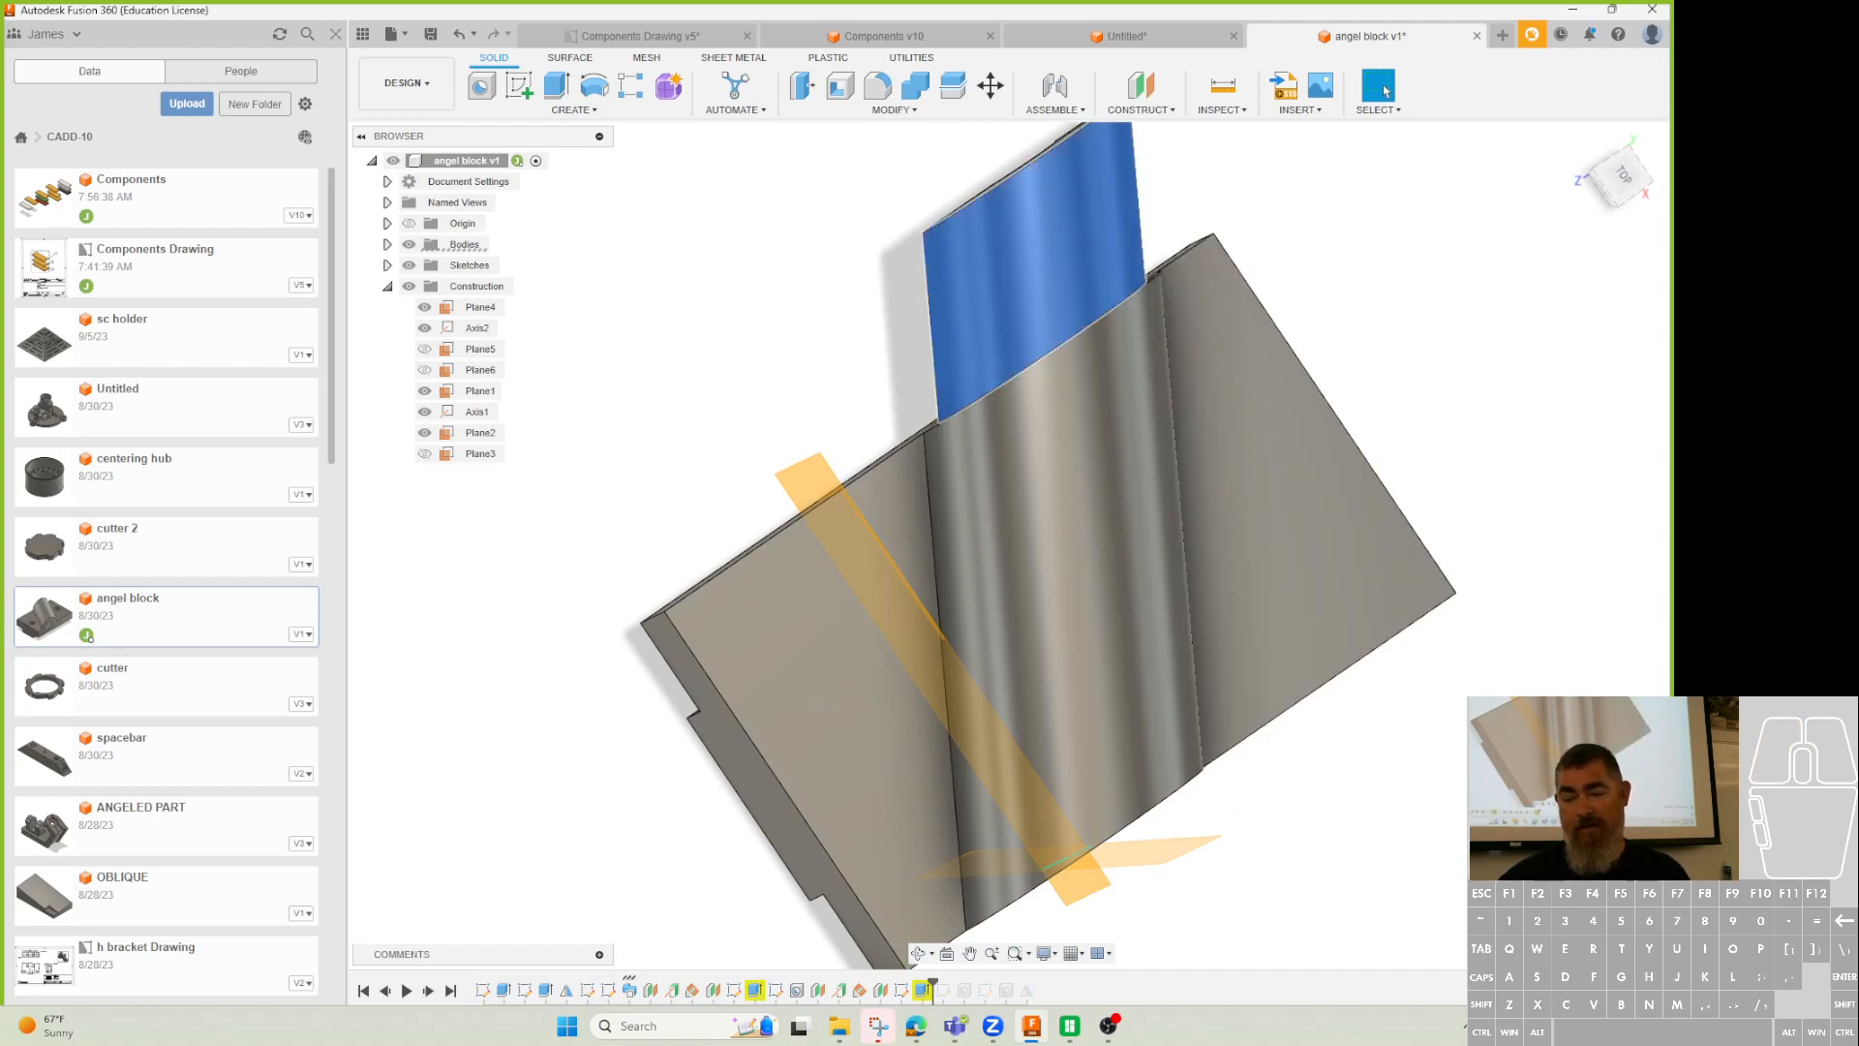
left_click(1061, 457)
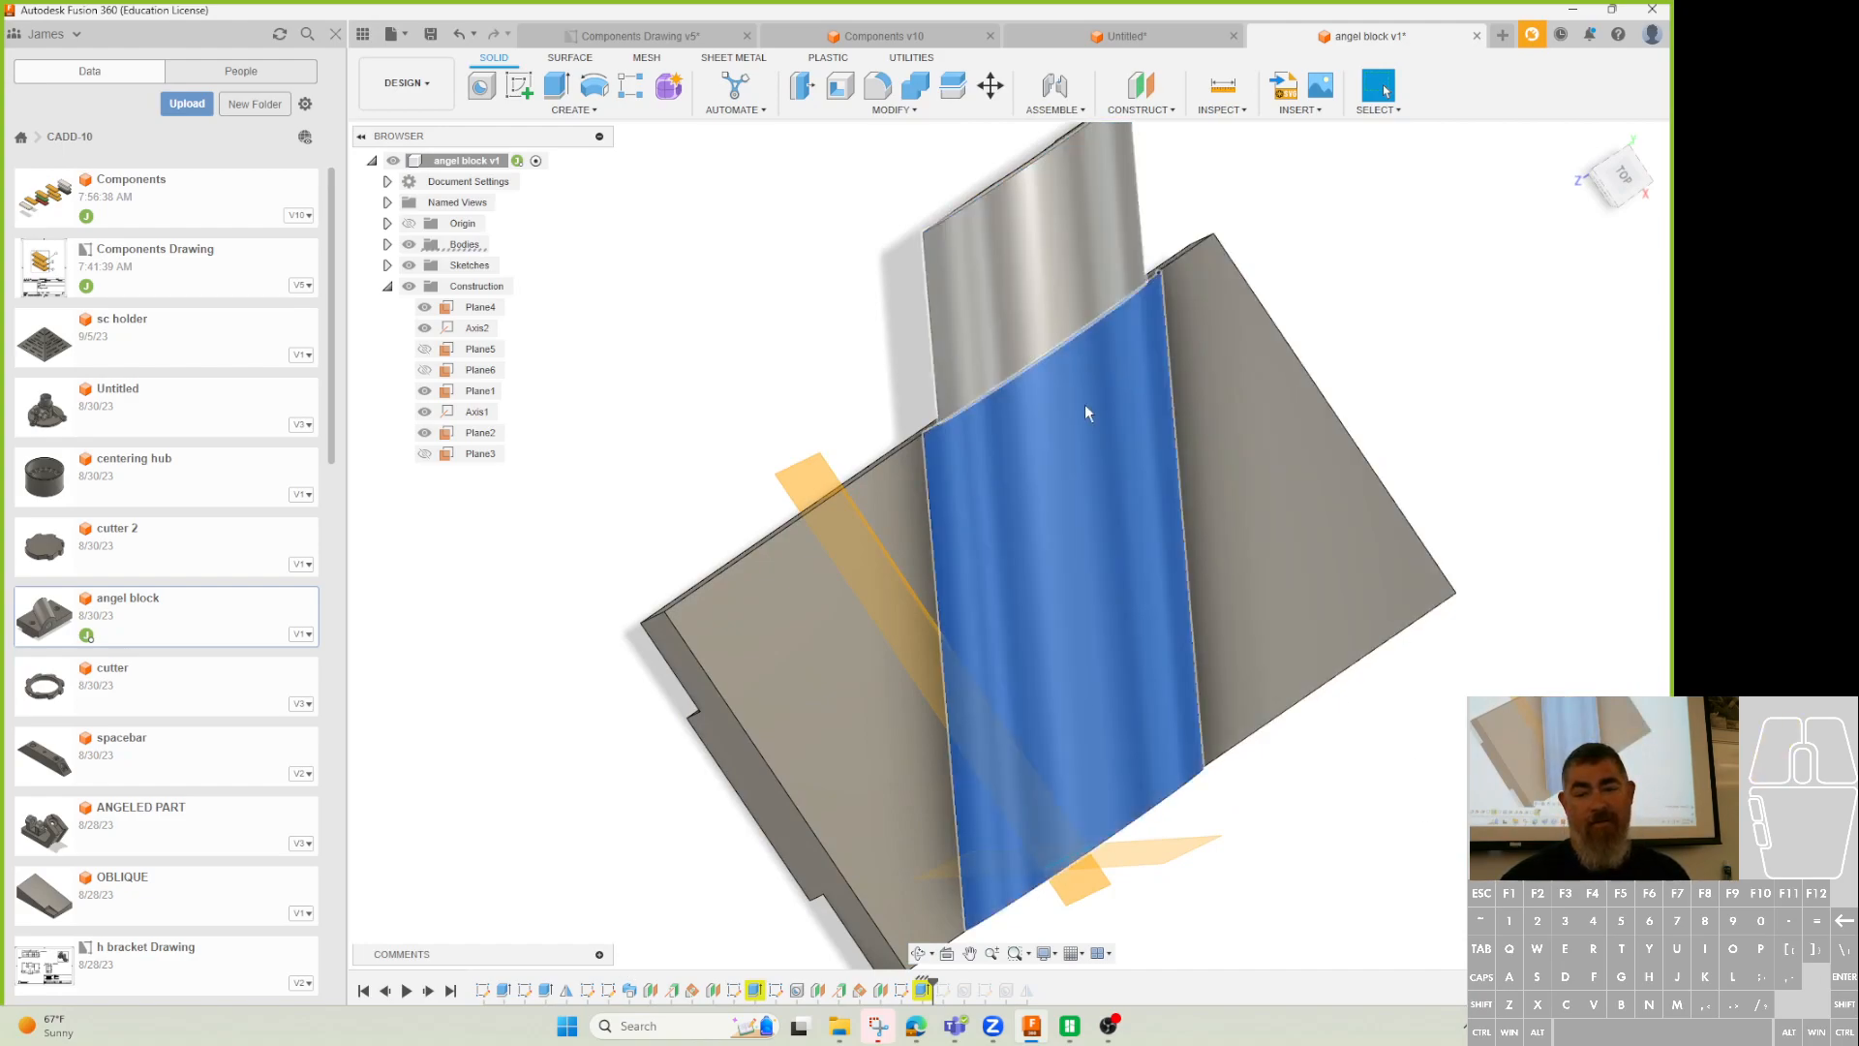
left_click(1055, 252)
Orbit to view the block's end, then switch to the Canvas assignment page.
middle_click_drag(1117, 278, 1112, 423, "shift")
middle_click_drag(1072, 579, 1276, 424, "shift")
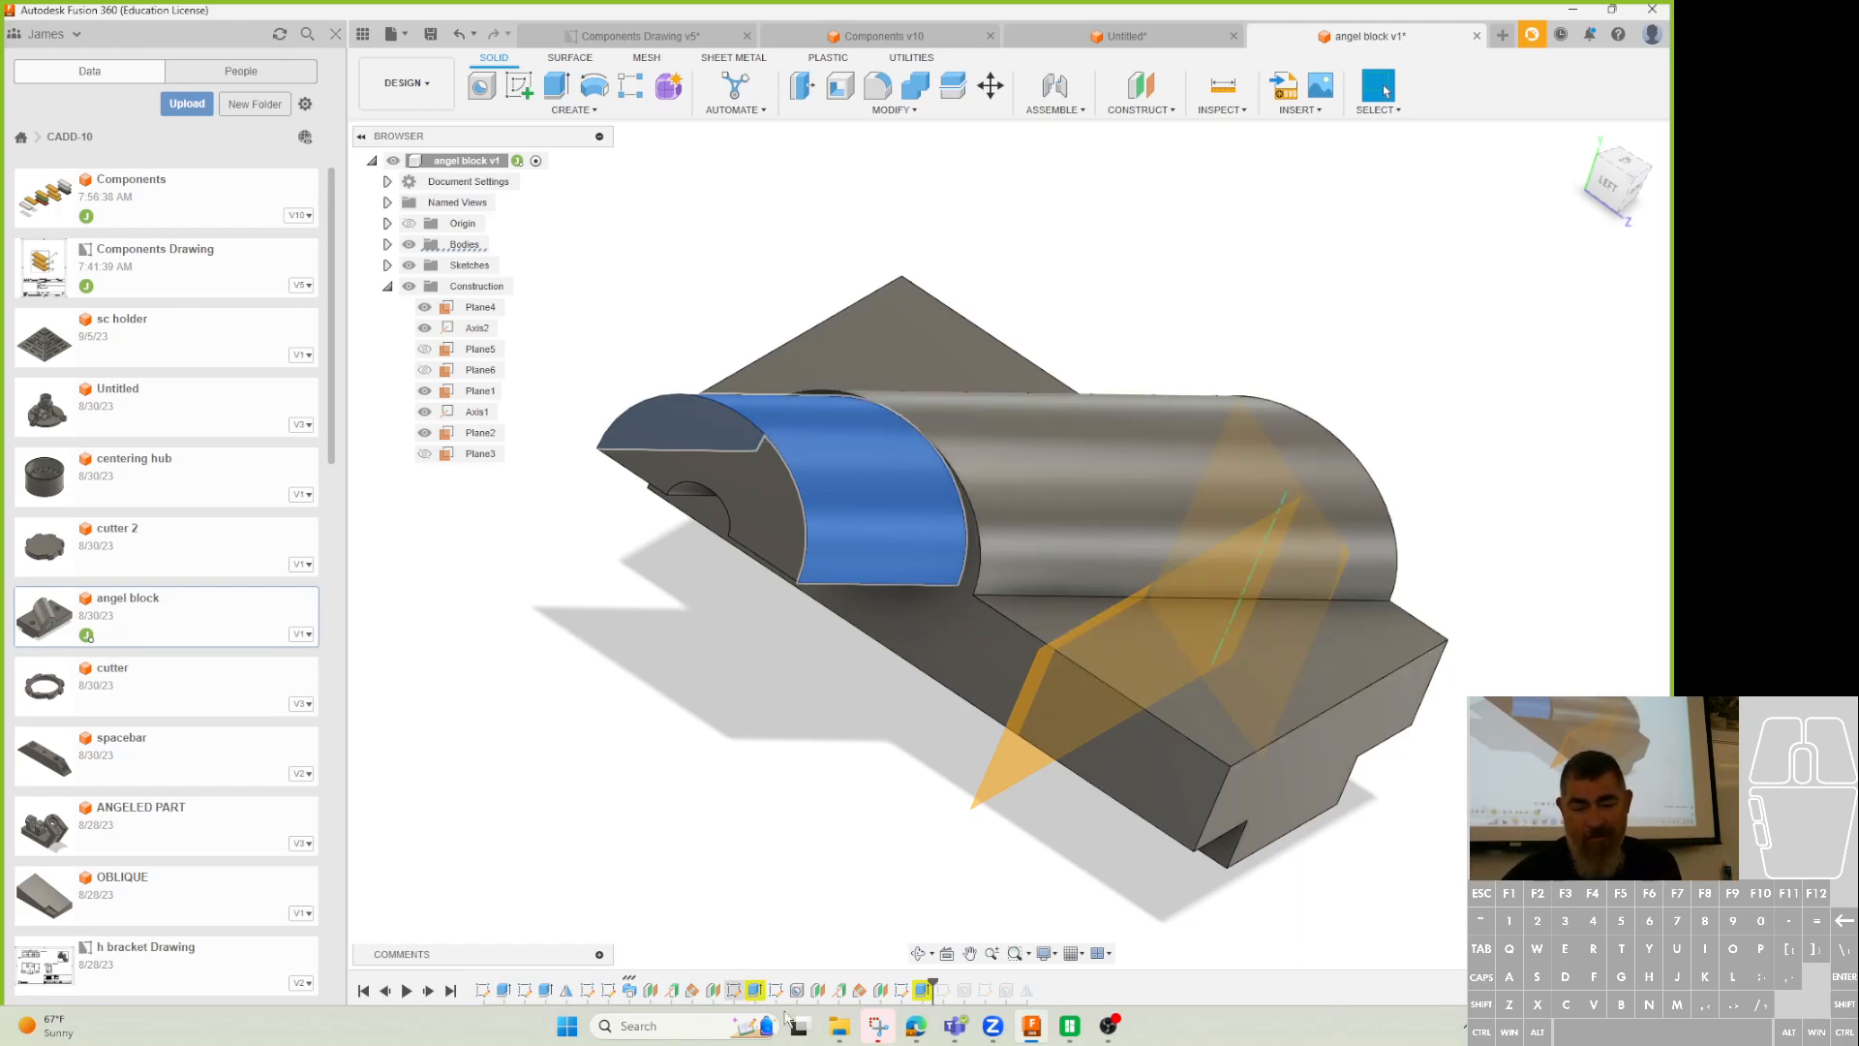
left_click(916, 1025)
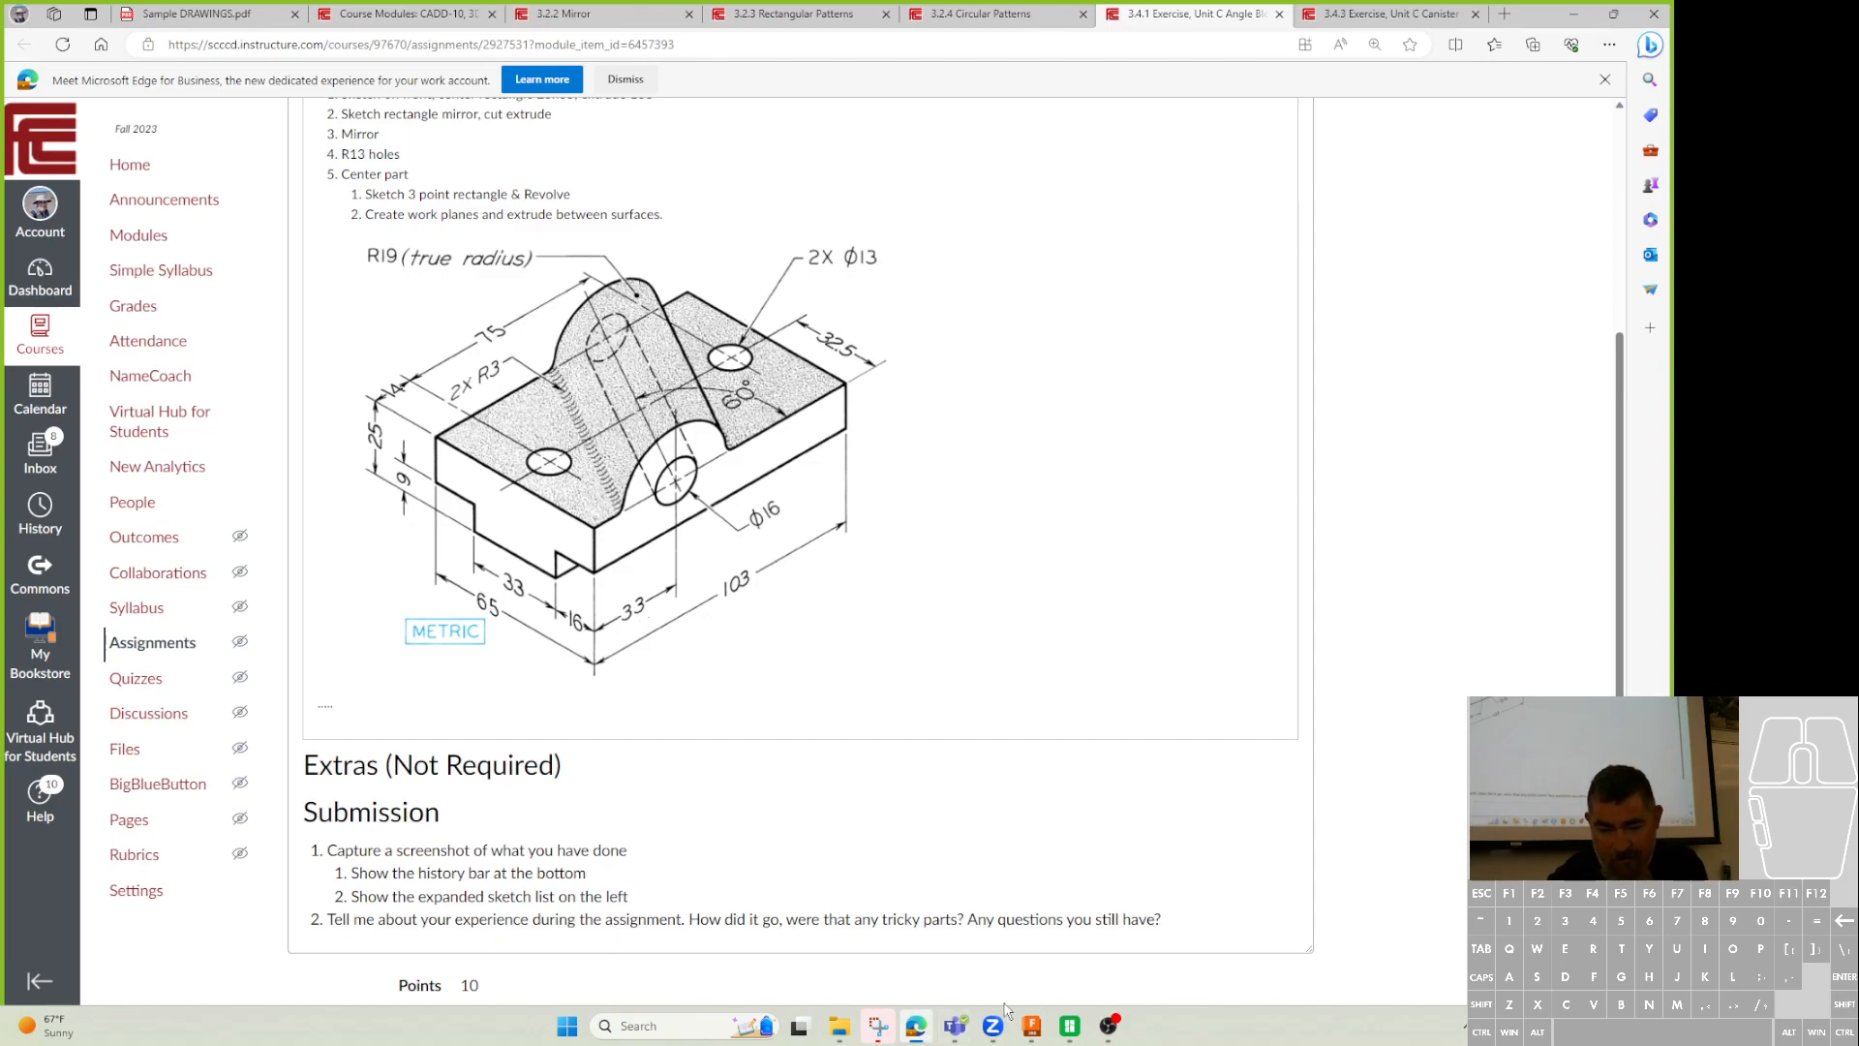
Switch back to Fusion 360 and orbit the angle block model.
left_click(1031, 1025)
middle_click_drag(812, 767, 918, 761, "shift")
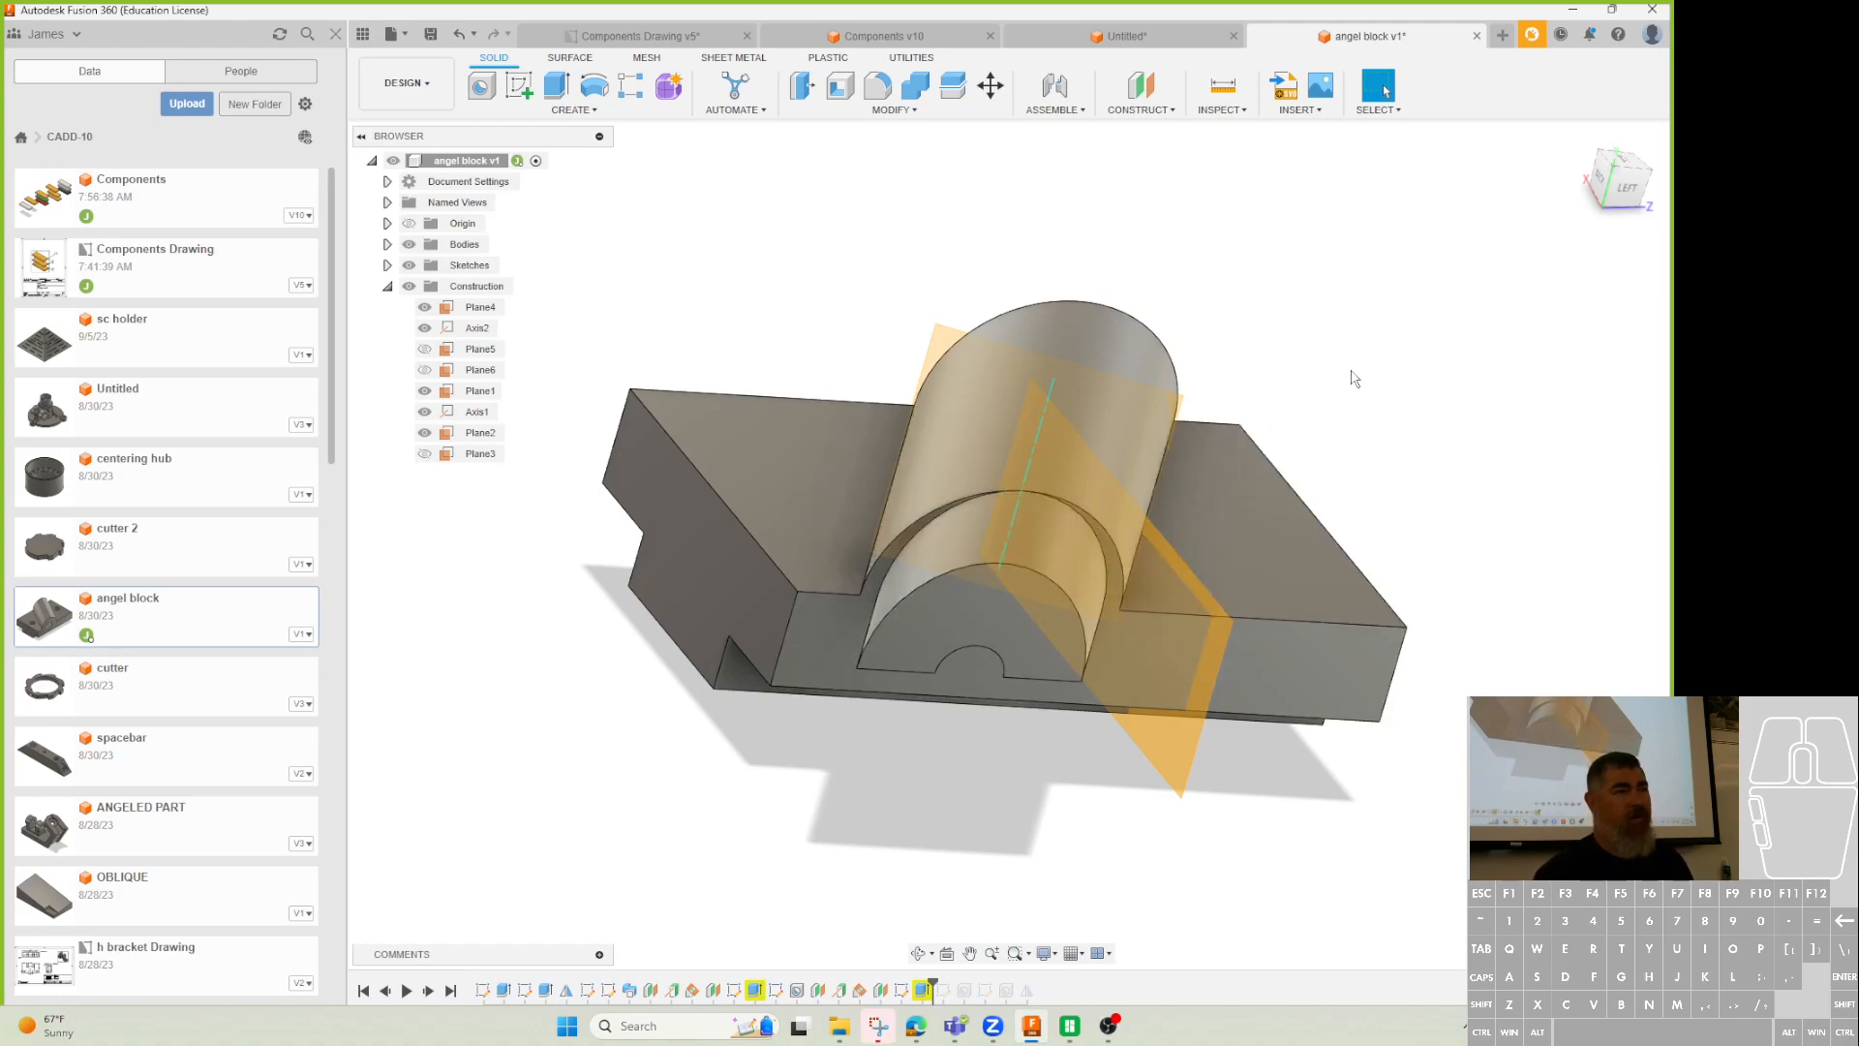
Undo the sweep and both sketches back to the plain stepped block, then minimize Fusion 360.
middle_click_drag(1055, 562, 896, 629, "shift")
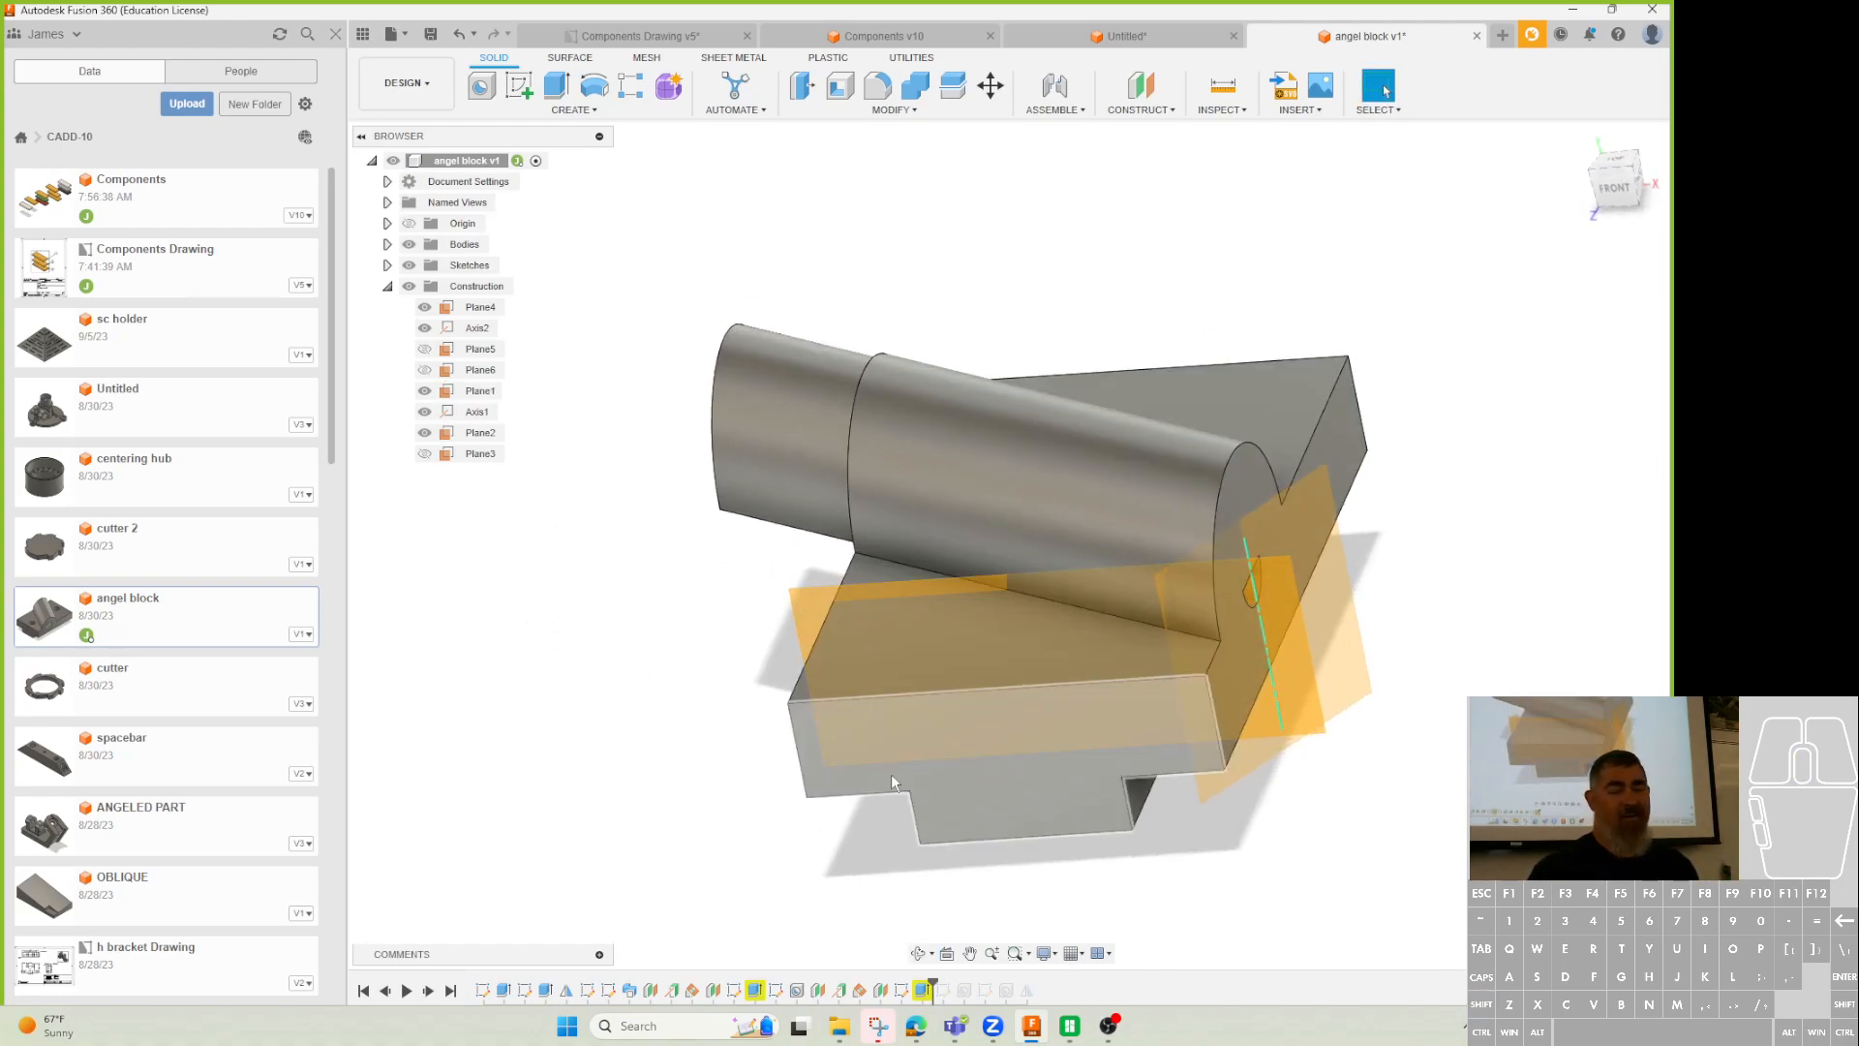
key("ctrl+z")
key("ctrl+z")
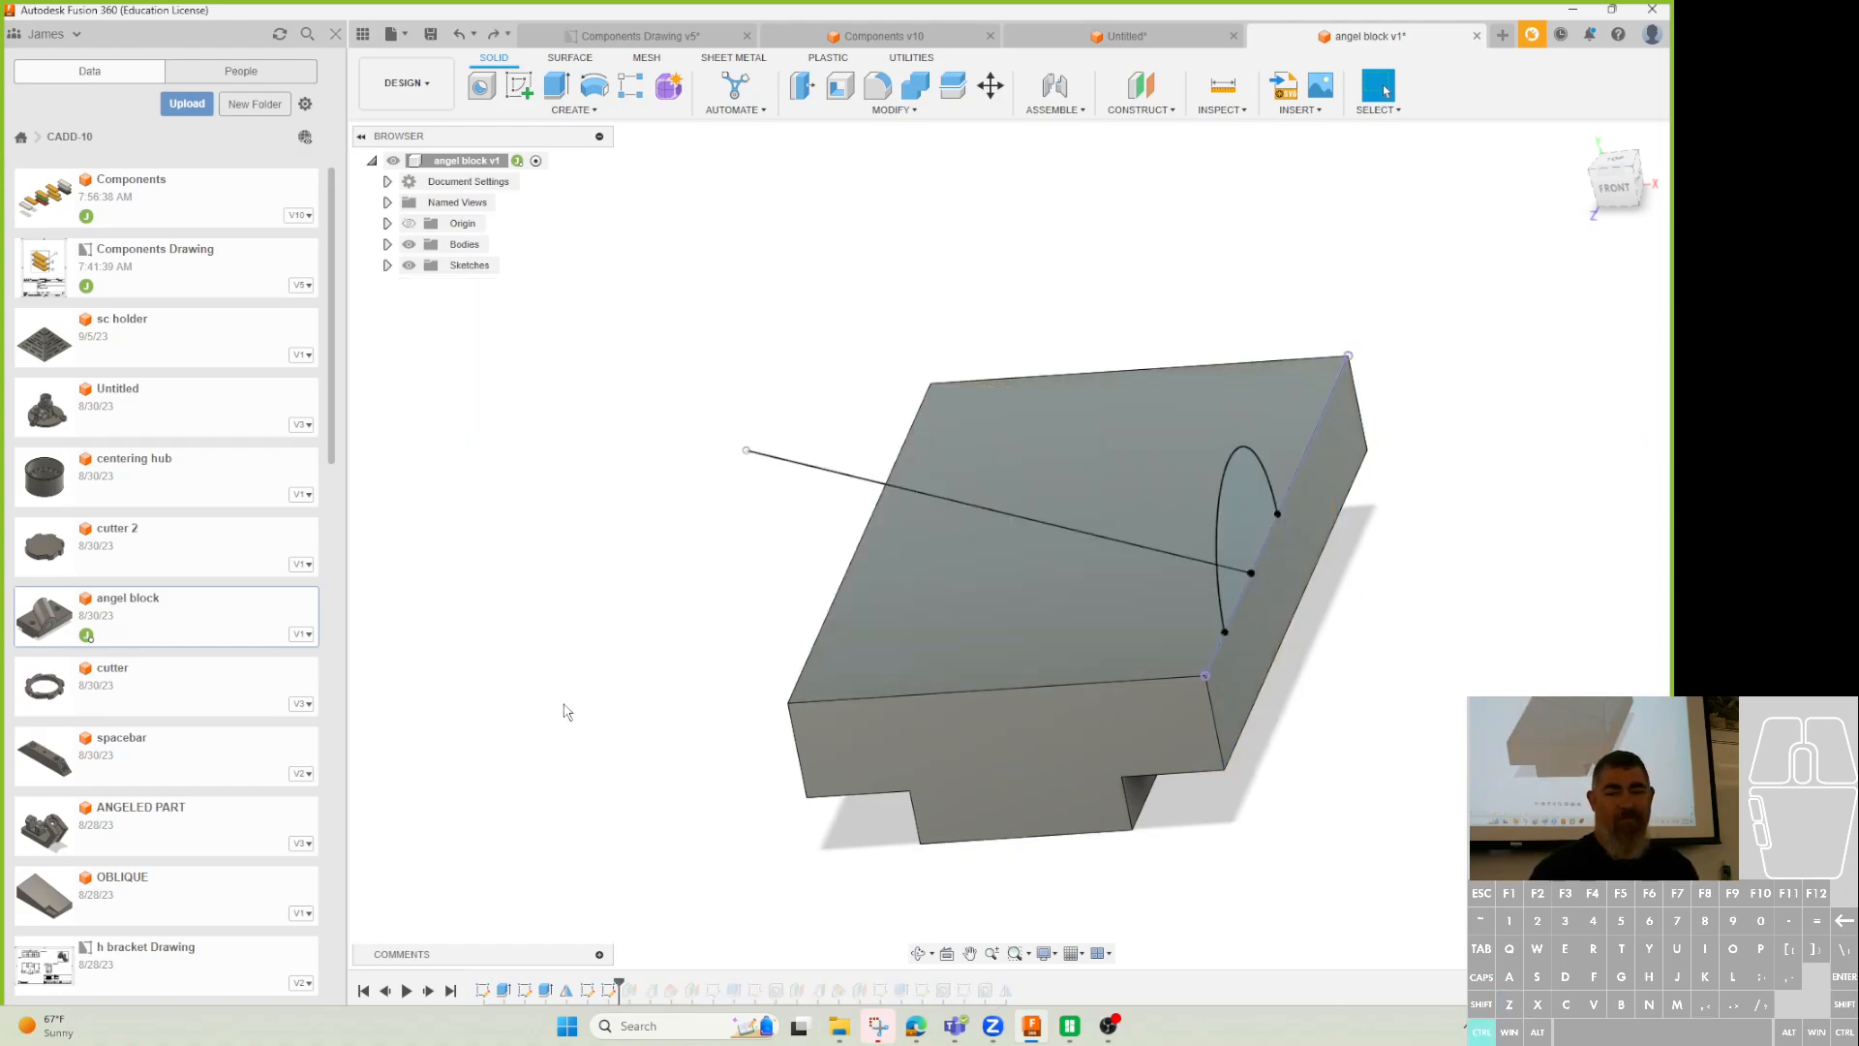
key("ctrl+z")
key("ctrl+z")
key("ctrl+z")
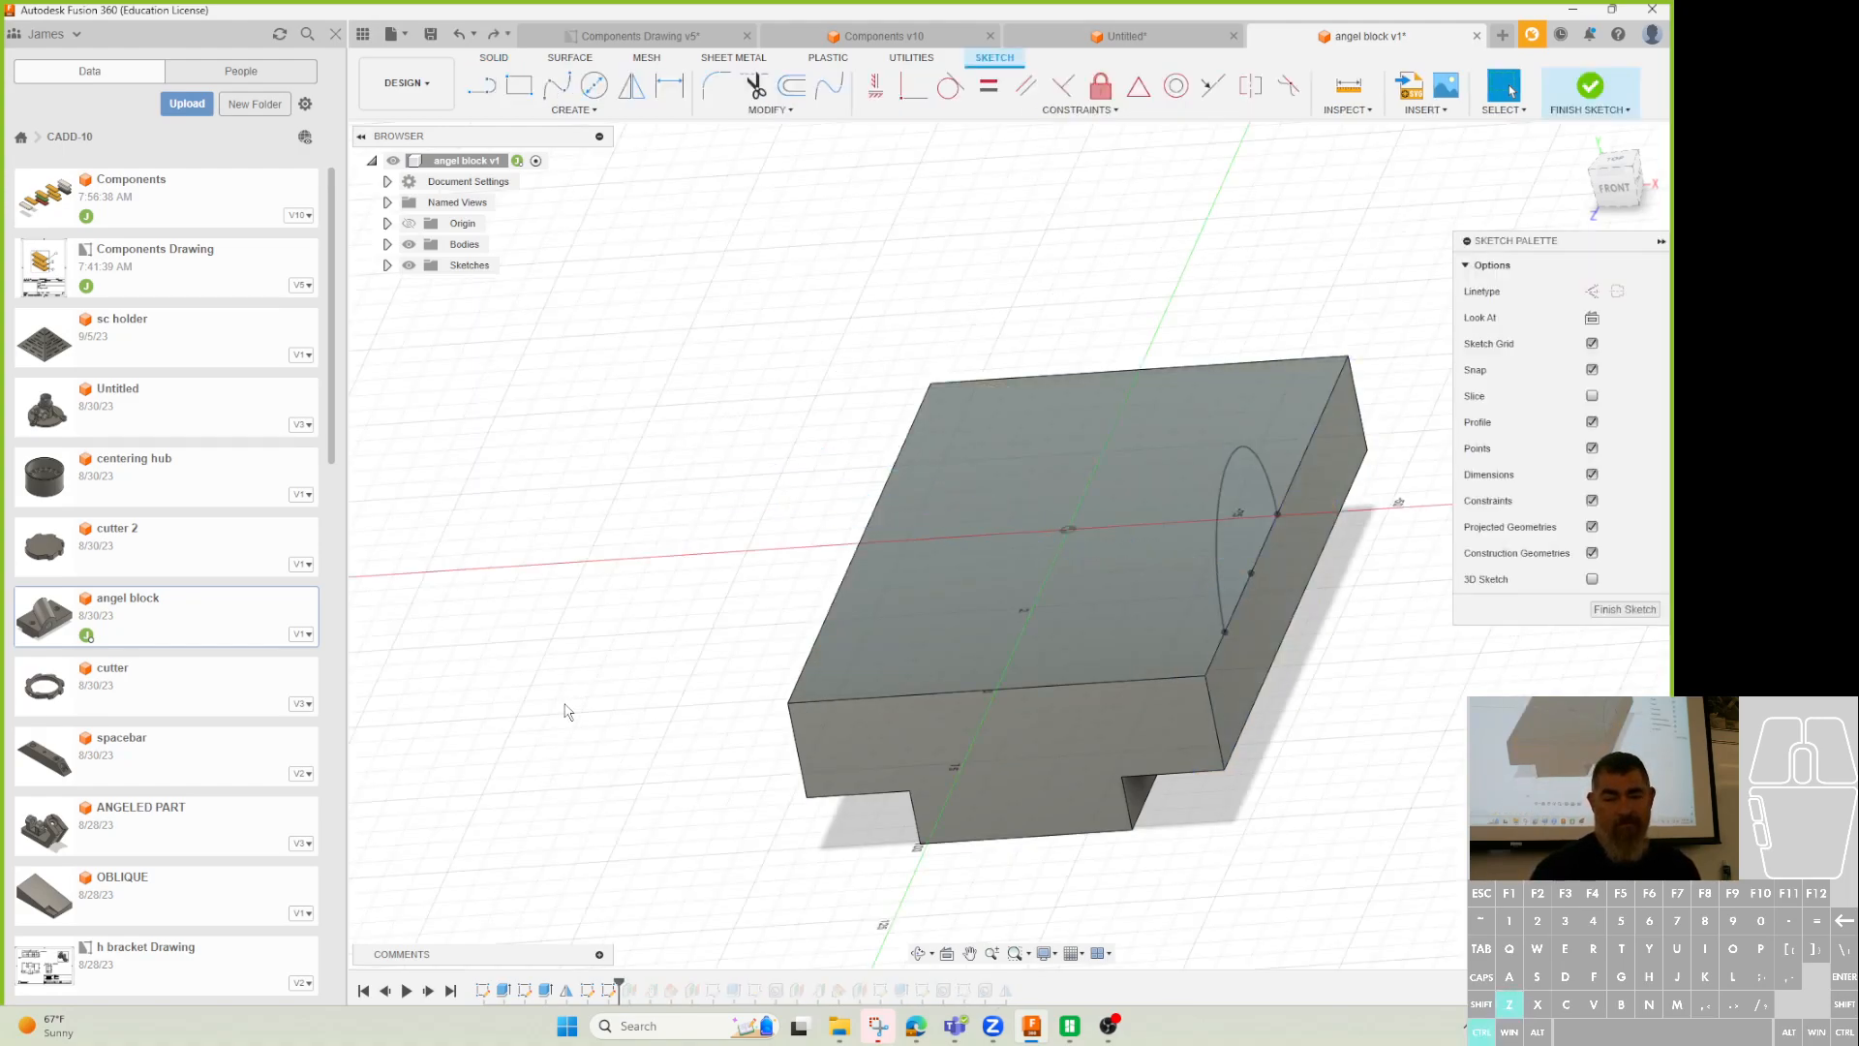
key("ctrl+z")
key("ctrl+z")
key("ctrl+z")
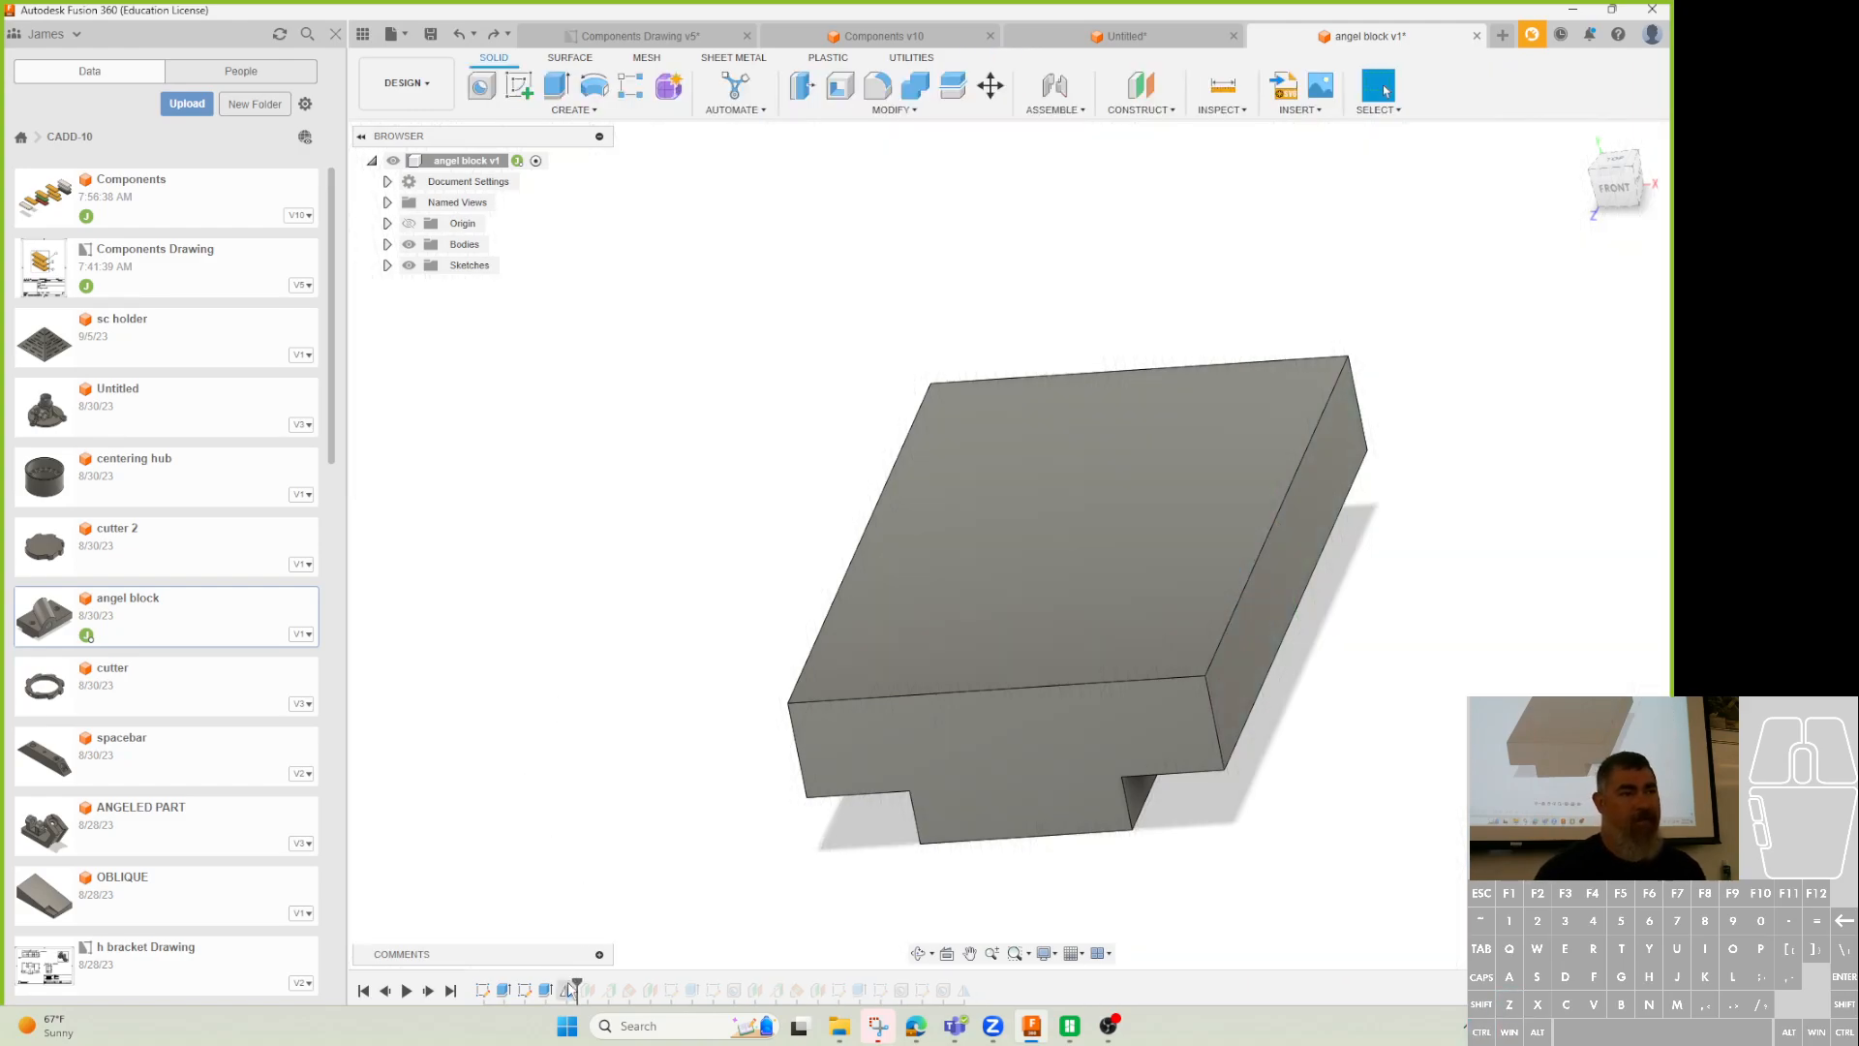
middle_click_drag(708, 678, 643, 714, "shift")
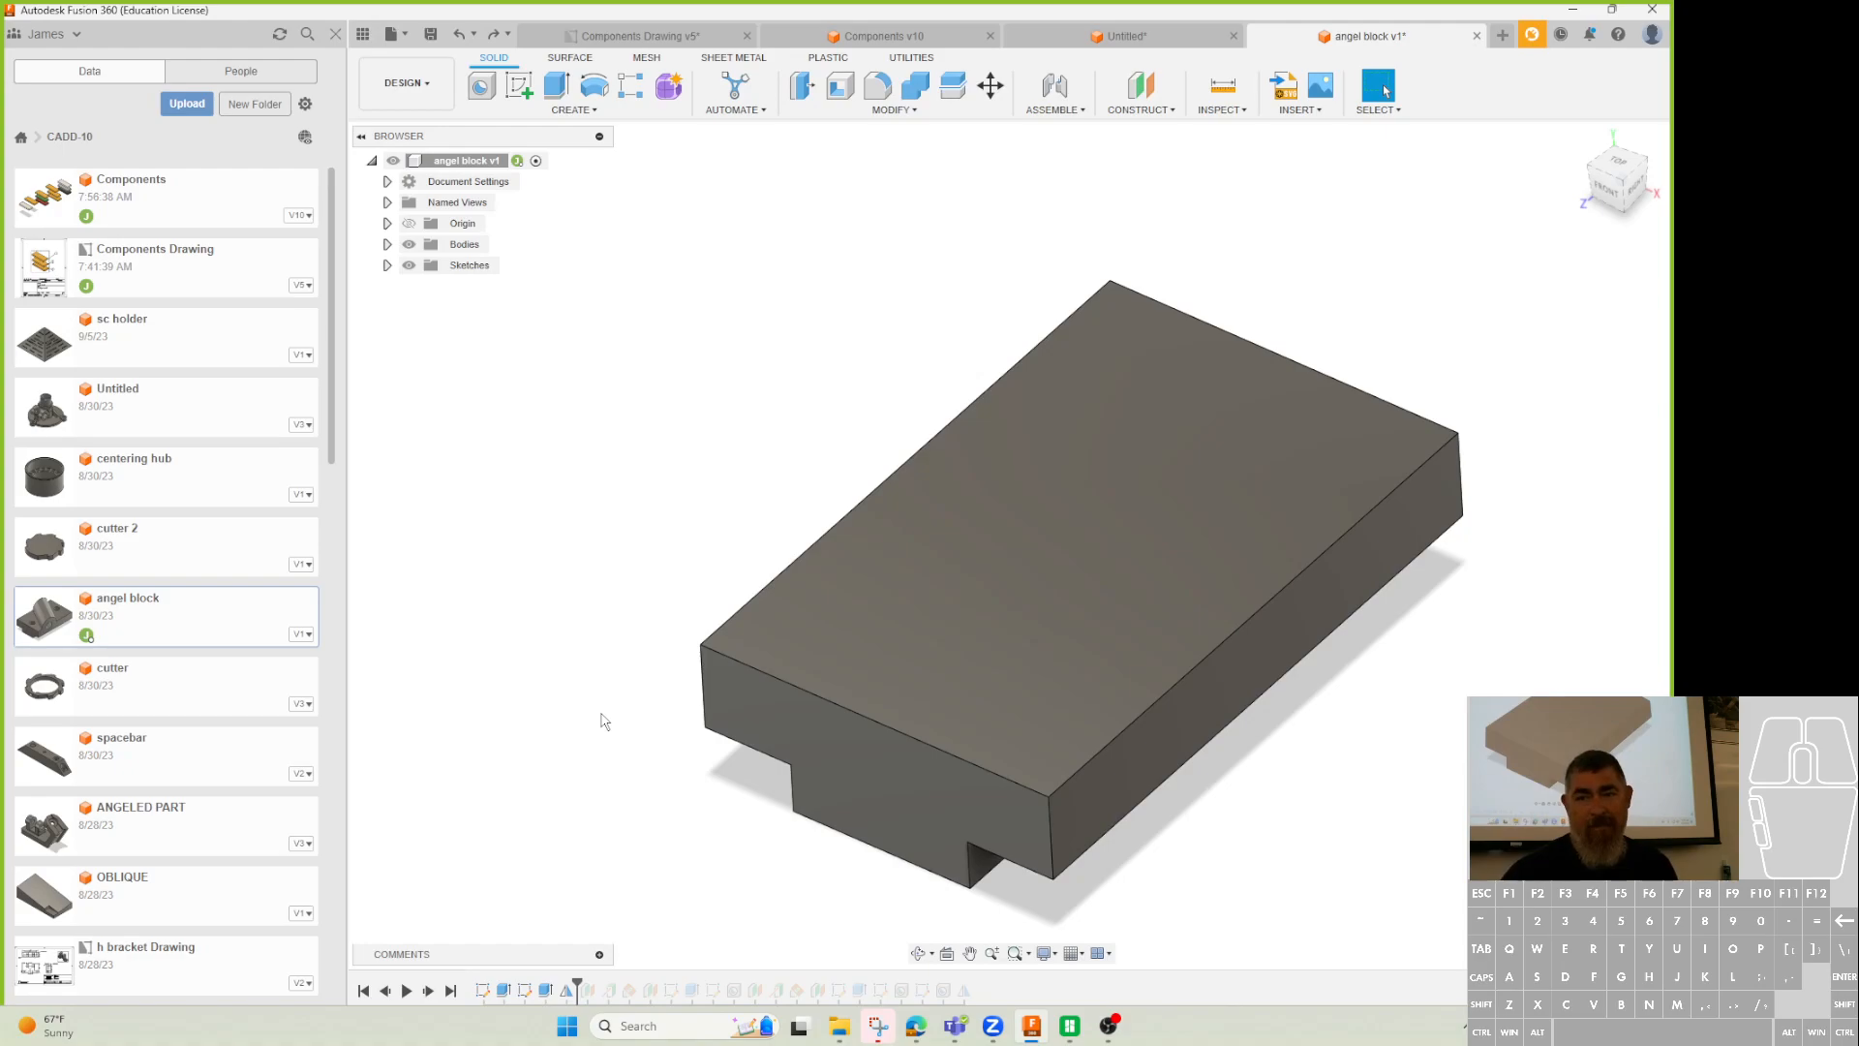
left_click(1572, 10)
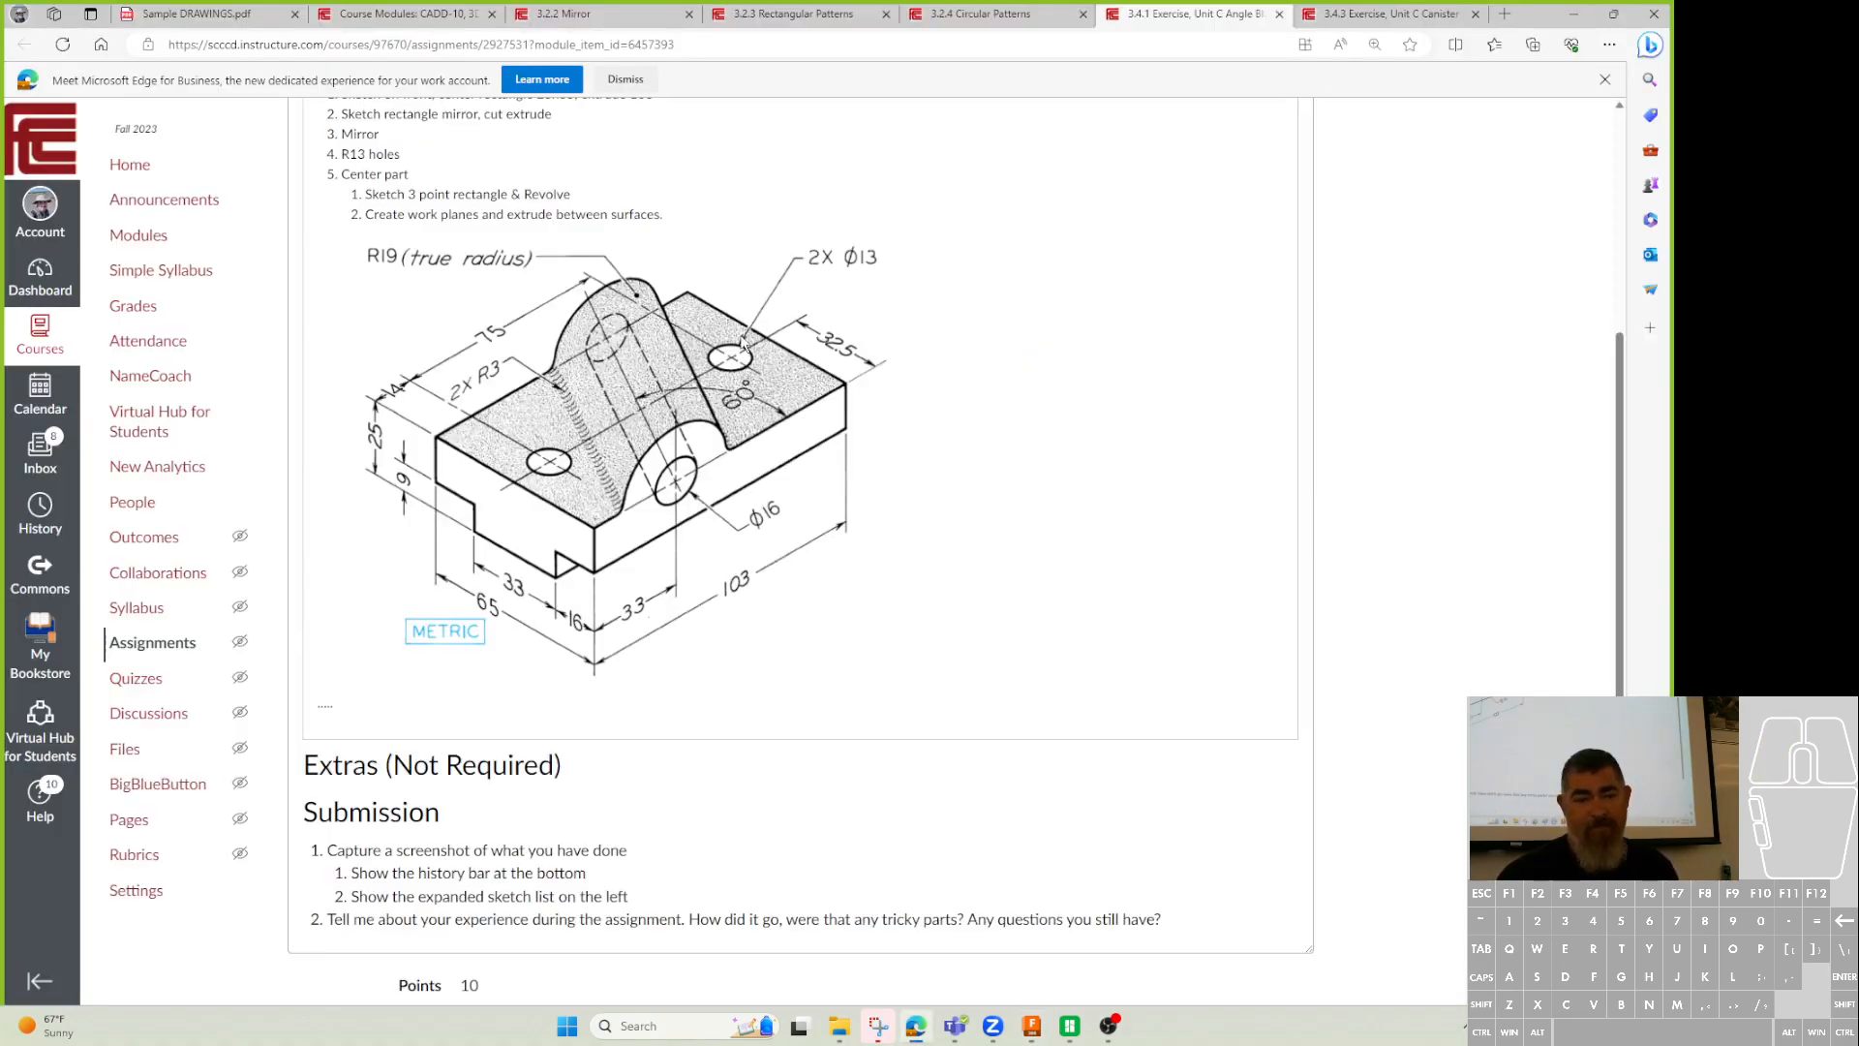